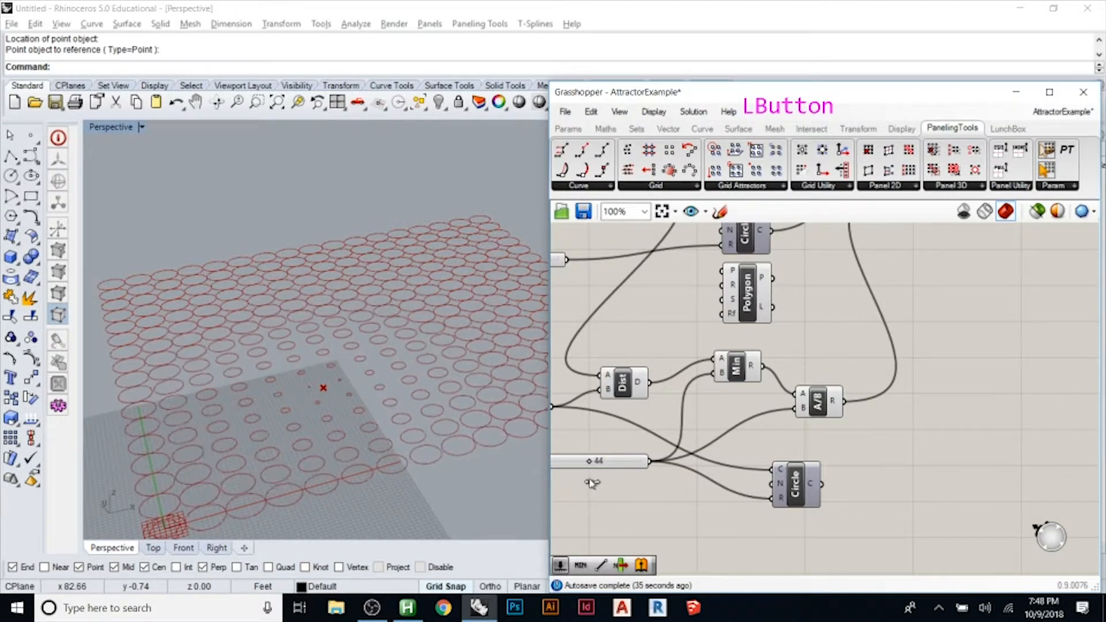
- Move the attractor point across the circle grid to test how the circles scale at different positions
{"action": "left_click", "coordinate": [323, 388]}
{"action": "left_click_drag", "start_coordinate": [355, 356], "coordinate": [216, 286]}
{"action": "right_click_drag", "start_coordinate": [182, 312], "coordinate": [201, 292]}
{"action": "left_click_drag", "start_coordinate": [201, 292], "coordinate": [419, 340]}
{"action": "right_click_drag", "start_coordinate": [421, 342], "coordinate": [446, 353]}
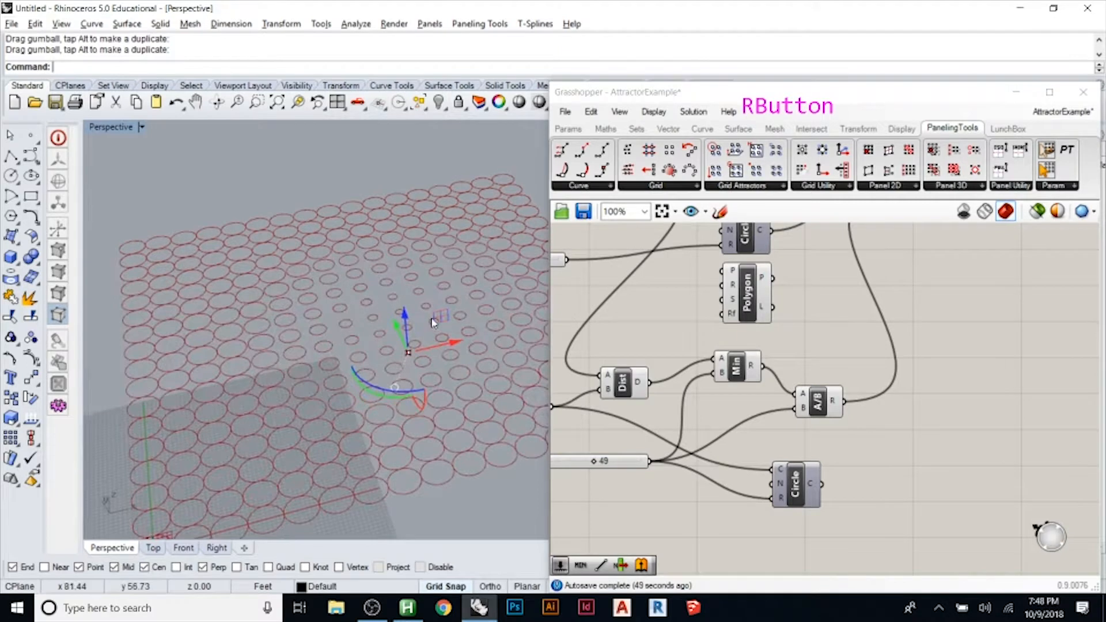
{"action": "left_click_drag", "start_coordinate": [438, 324], "coordinate": [266, 293]}
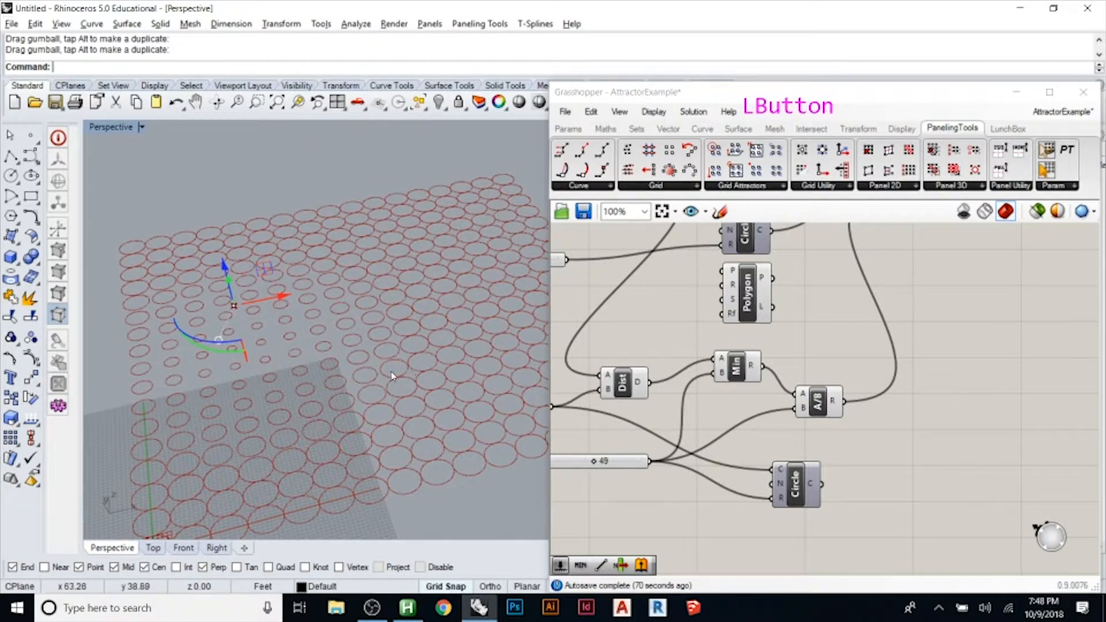
- Move the attractor point toward the corner of the circle grid near the origin
{"action": "scroll", "coordinate": [230, 300], "scroll_direction": "down", "scroll_amount": 3}
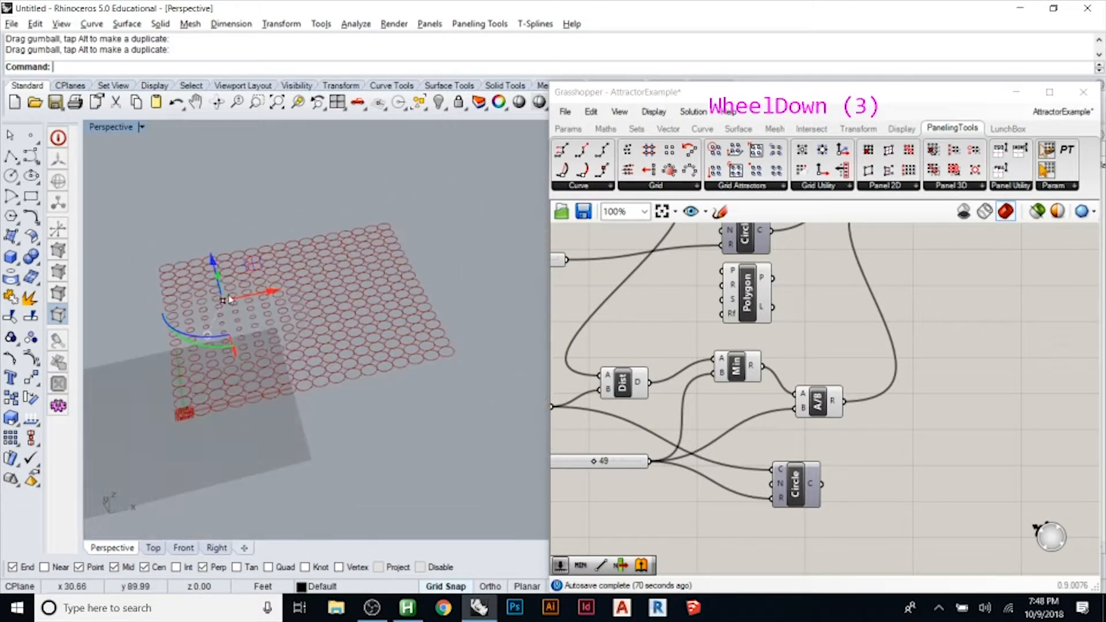
{"action": "scroll", "coordinate": [186, 312], "scroll_direction": "up", "scroll_amount": 3}
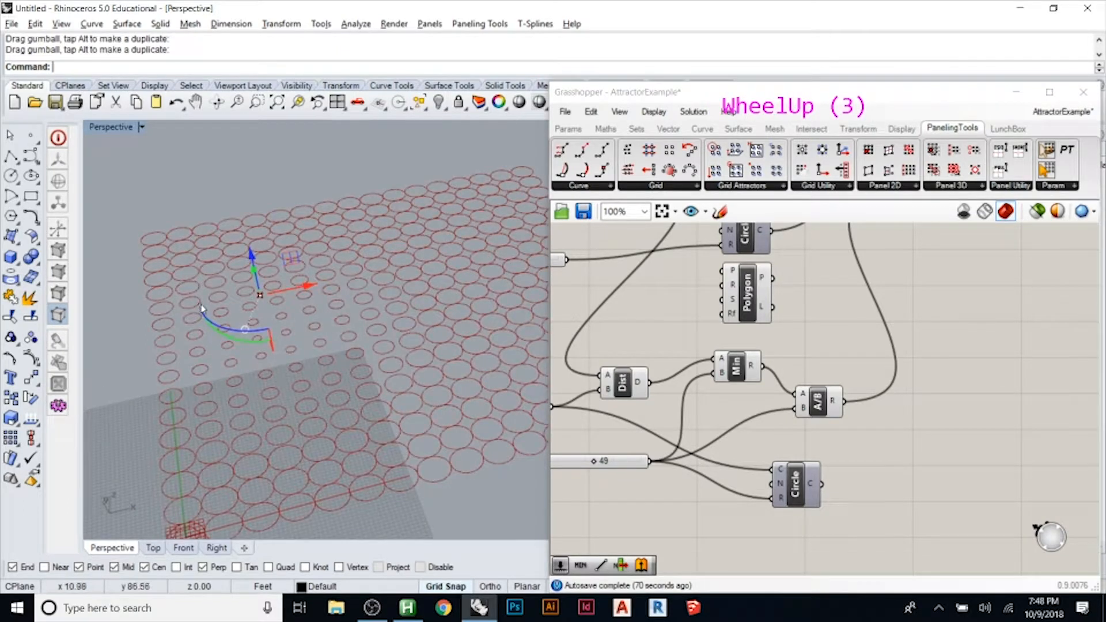
{"action": "left_click", "coordinate": [671, 334]}
{"action": "scroll", "coordinate": [771, 333], "scroll_direction": "down", "scroll_amount": 3}
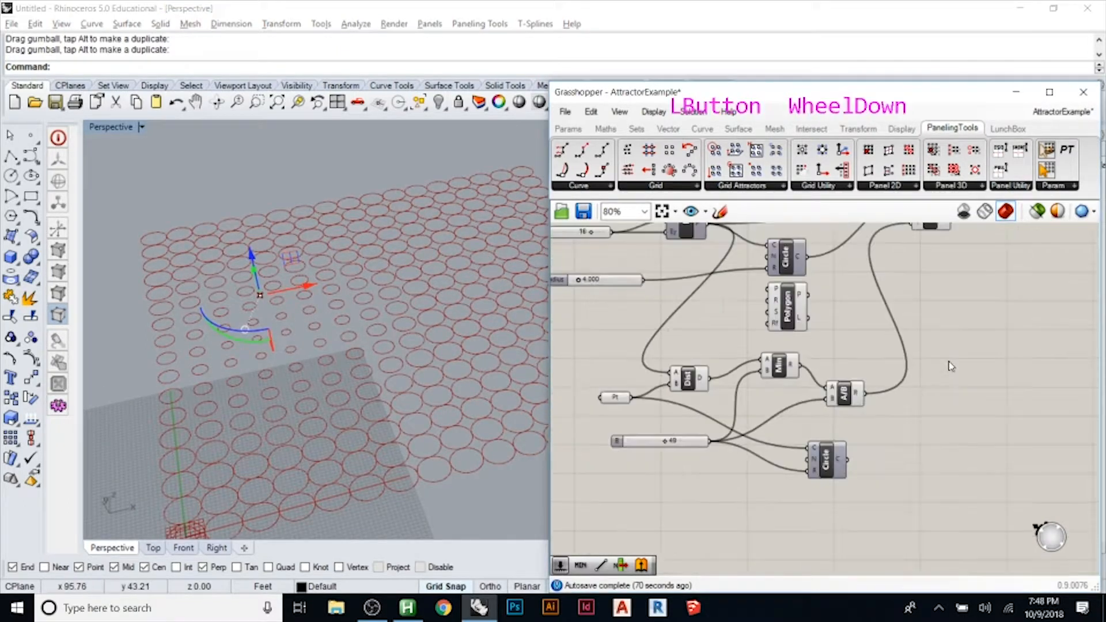
{"action": "scroll", "coordinate": [756, 288], "scroll_direction": "up", "scroll_amount": 4}
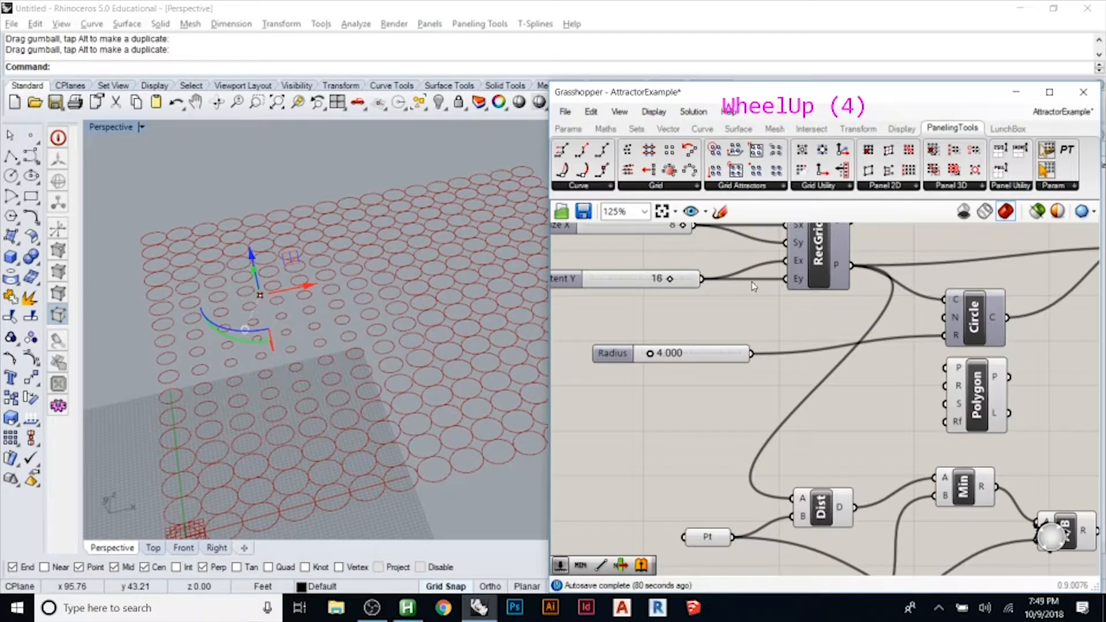
{"action": "scroll", "coordinate": [737, 334], "scroll_direction": "down", "scroll_amount": 3}
{"action": "mouse_move", "coordinate": [297, 267]}
{"action": "right_mouse_down"}
{"action": "mouse_move", "coordinate": [375, 300]}
{"action": "mouse_move", "coordinate": [315, 270]}
{"action": "right_mouse_up"}
{"action": "left_click_drag", "start_coordinate": [326, 207], "coordinate": [262, 297]}
{"action": "left_click", "coordinate": [242, 333]}
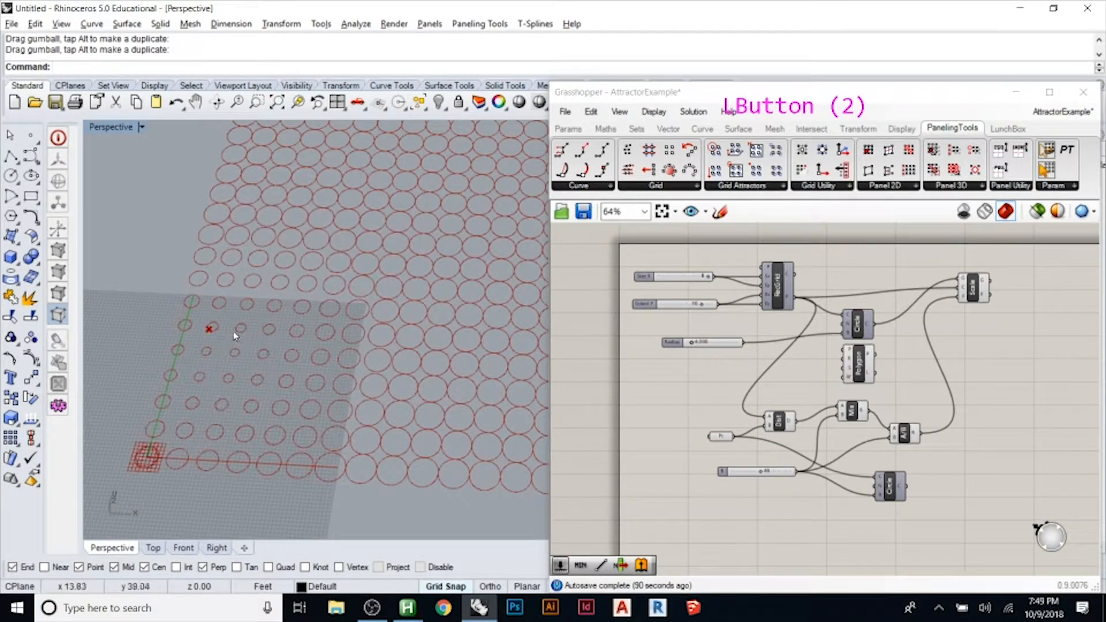
{"action": "left_click", "coordinate": [210, 330]}
- Connect the radius slider and grid points to the Polygon component, and feed its polygons into Scale's geometry input instead of the circles
{"action": "left_click", "coordinate": [858, 324]}
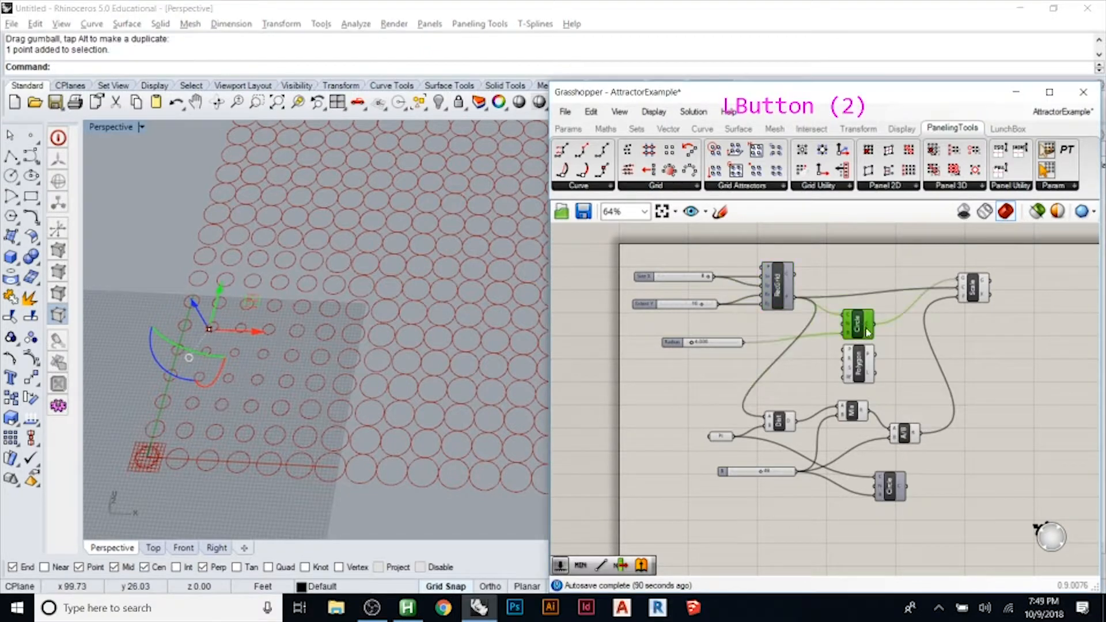
{"action": "left_click", "coordinate": [856, 363]}
{"action": "left_click_drag", "start_coordinate": [744, 343], "coordinate": [846, 365]}
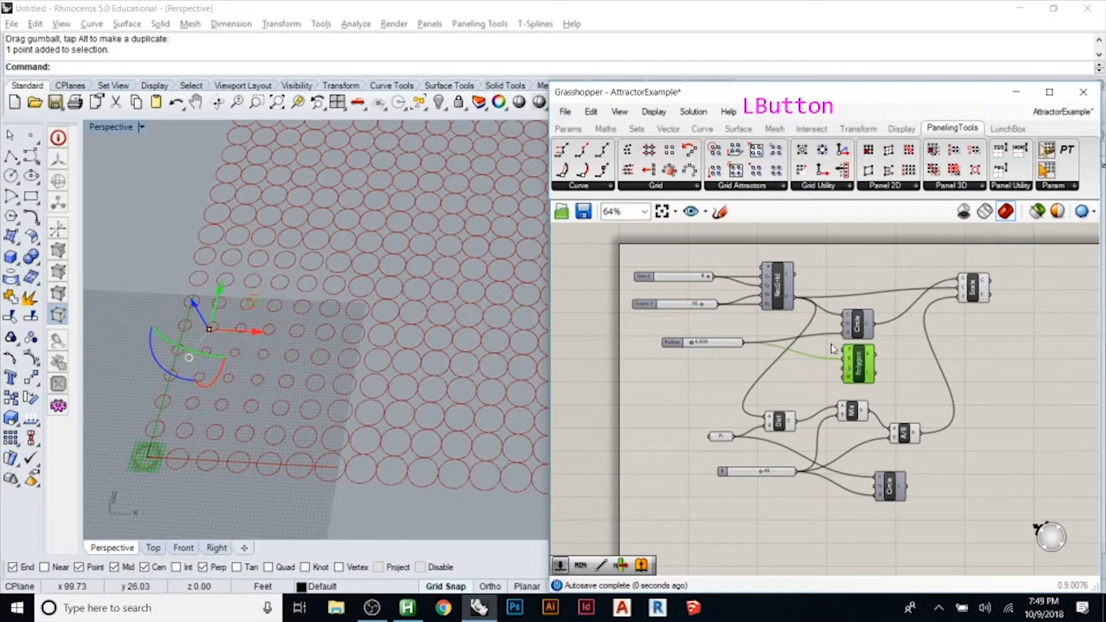
{"action": "left_click_drag", "start_coordinate": [801, 307], "coordinate": [843, 355]}
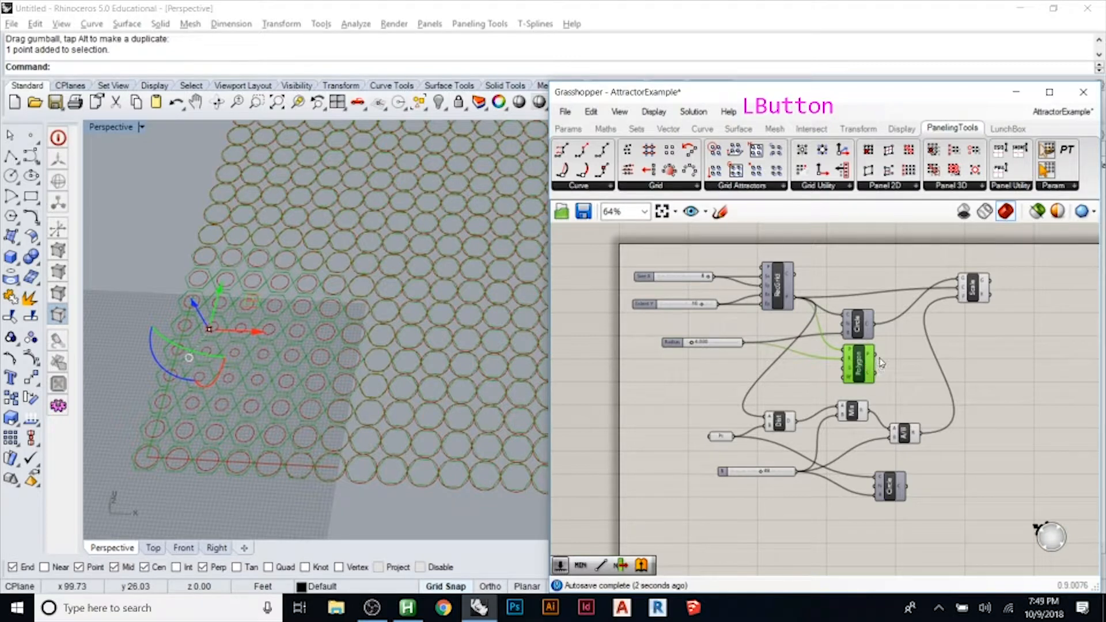
{"action": "left_click_drag", "start_coordinate": [879, 362], "coordinate": [952, 283]}
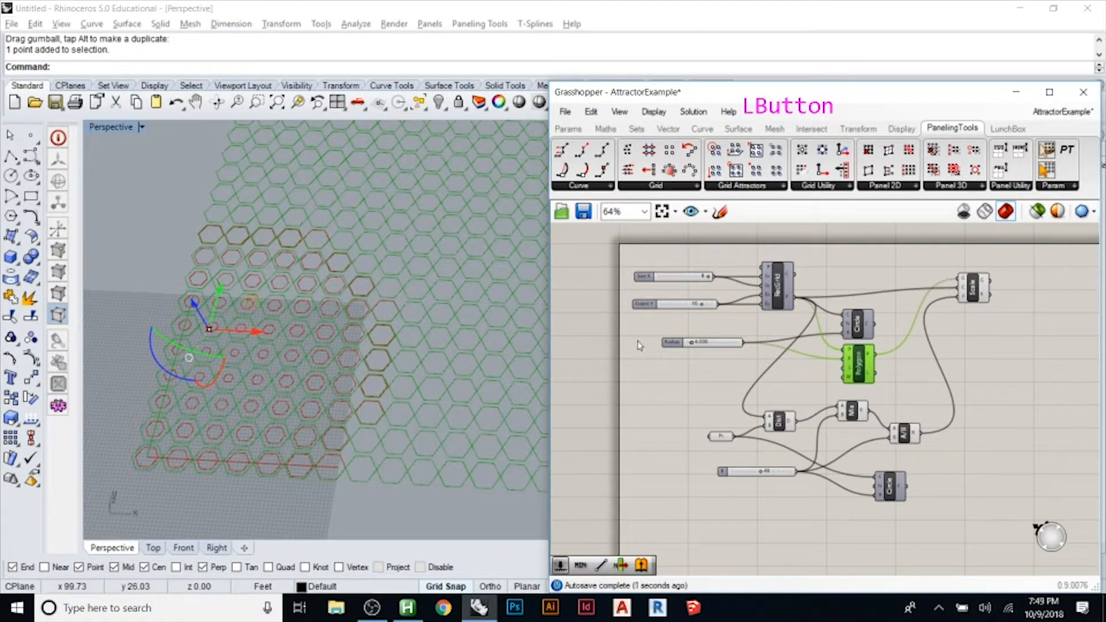
- Set the attractor distance slider to 100 and reduce the shape radius slider to 3.283
{"action": "right_click_drag", "start_coordinate": [315, 352], "coordinate": [340, 324]}
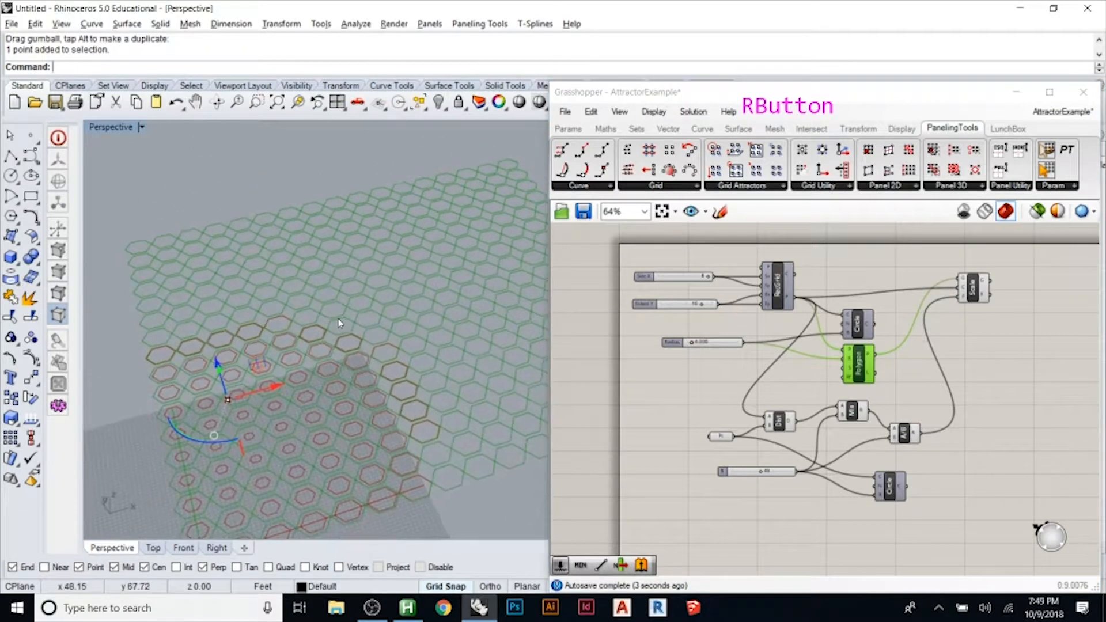
{"action": "left_click_drag", "start_coordinate": [763, 472], "coordinate": [793, 474]}
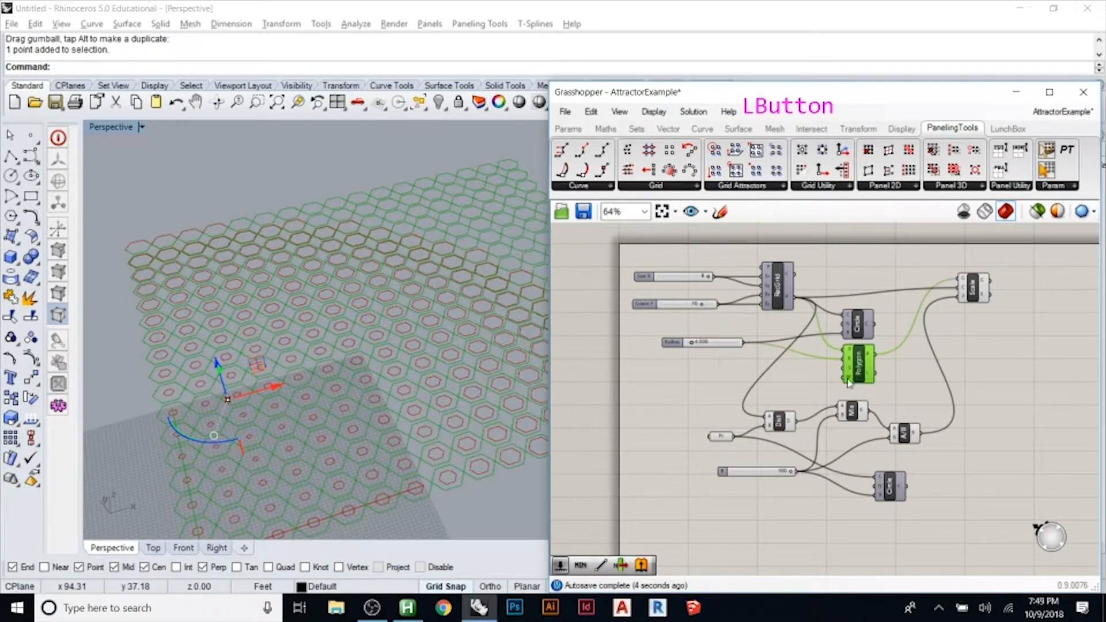
{"action": "left_click", "coordinate": [859, 332]}
{"action": "left_click_drag", "start_coordinate": [859, 329], "coordinate": [874, 319]}
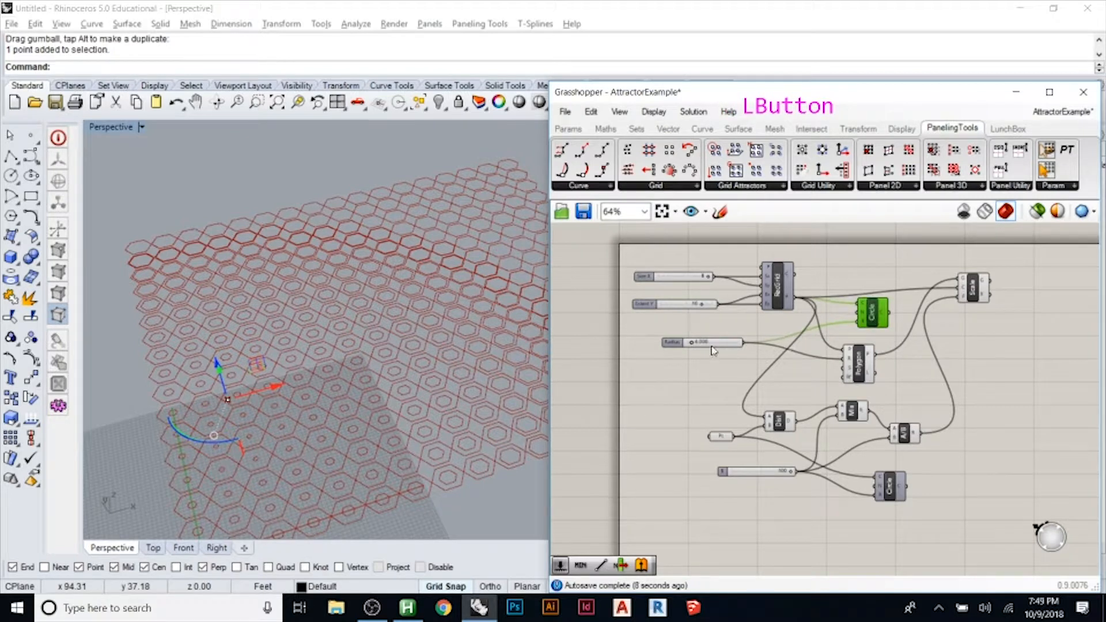
{"action": "left_click_drag", "start_coordinate": [691, 344], "coordinate": [691, 349]}
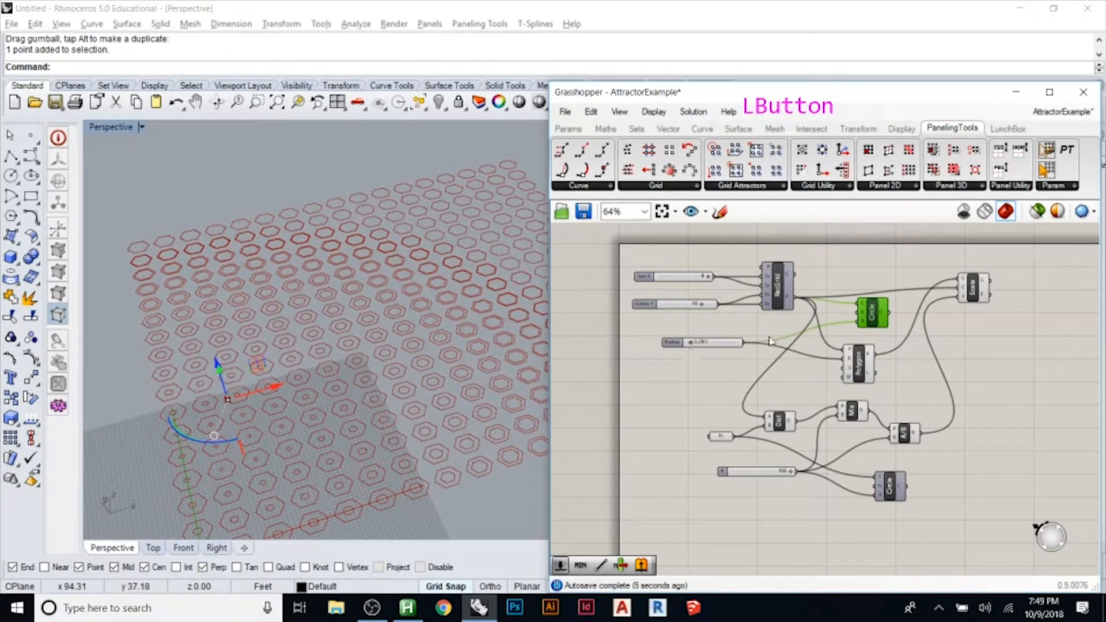
- Hide the Polygon component's preview so only the scaled hexagons are drawn
{"action": "left_click", "coordinate": [964, 296]}
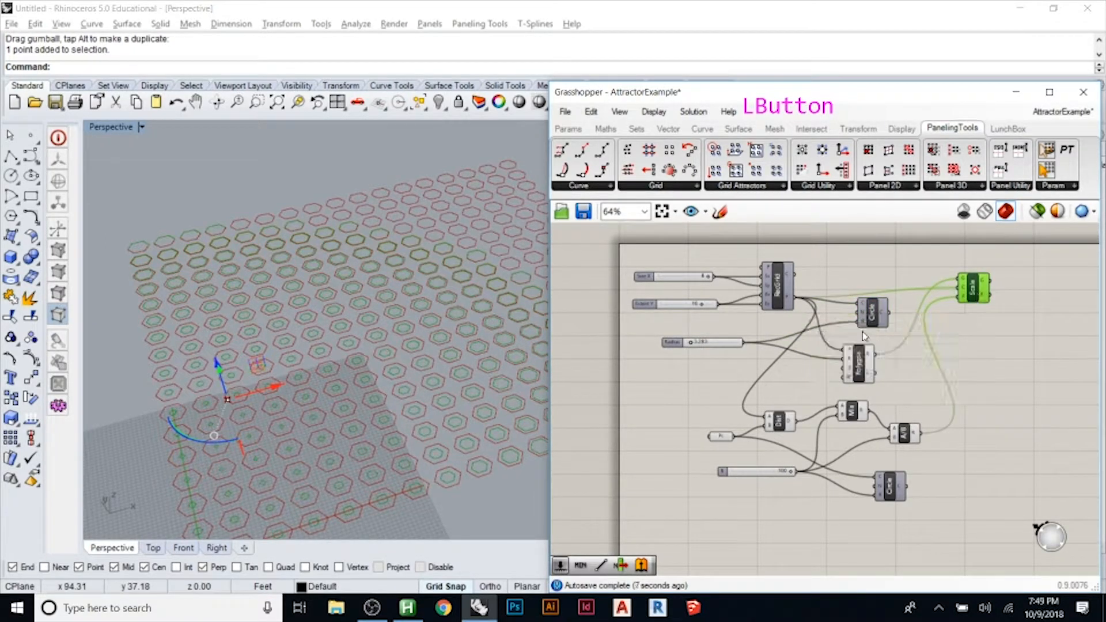
{"action": "left_click", "coordinate": [857, 369]}
{"action": "right_click", "coordinate": [862, 368]}
{"action": "left_click", "coordinate": [895, 393]}
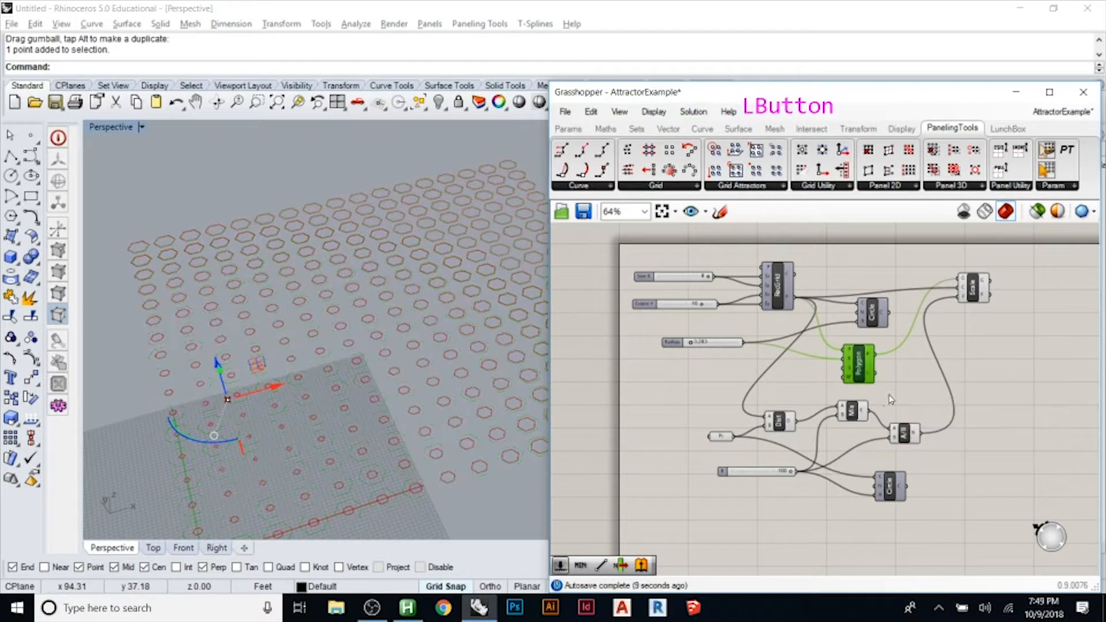
- Set the attractor distance slider to 49 and move the attractor point into the middle of the hexagon grid
{"action": "scroll", "coordinate": [266, 326], "scroll_direction": "down", "scroll_amount": 2}
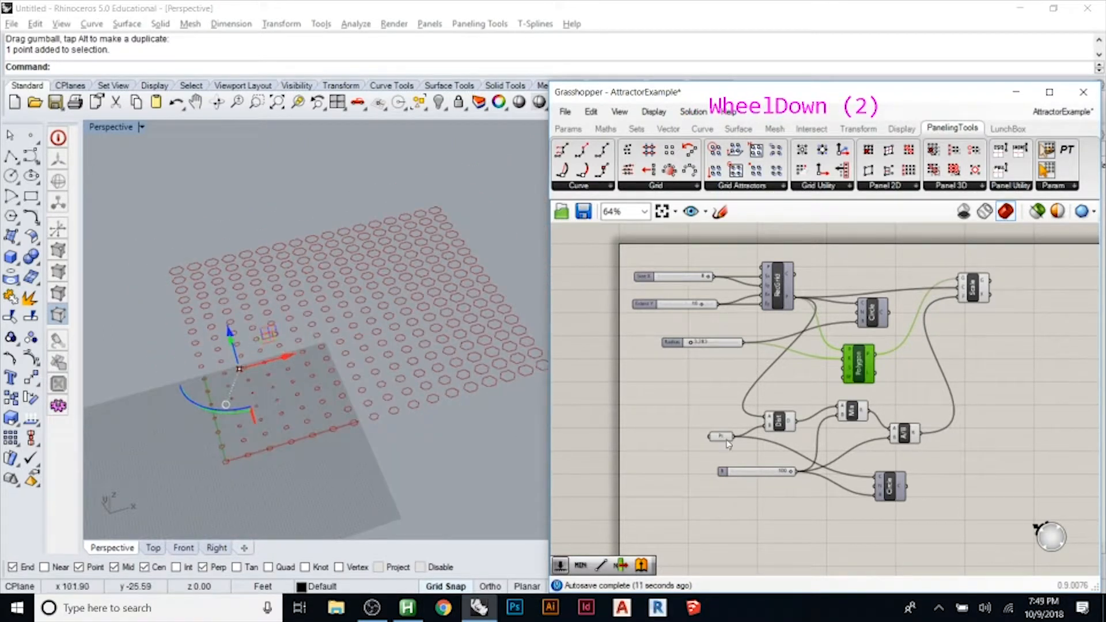
{"action": "left_click_drag", "start_coordinate": [791, 474], "coordinate": [760, 486]}
{"action": "right_click_drag", "start_coordinate": [310, 362], "coordinate": [279, 338]}
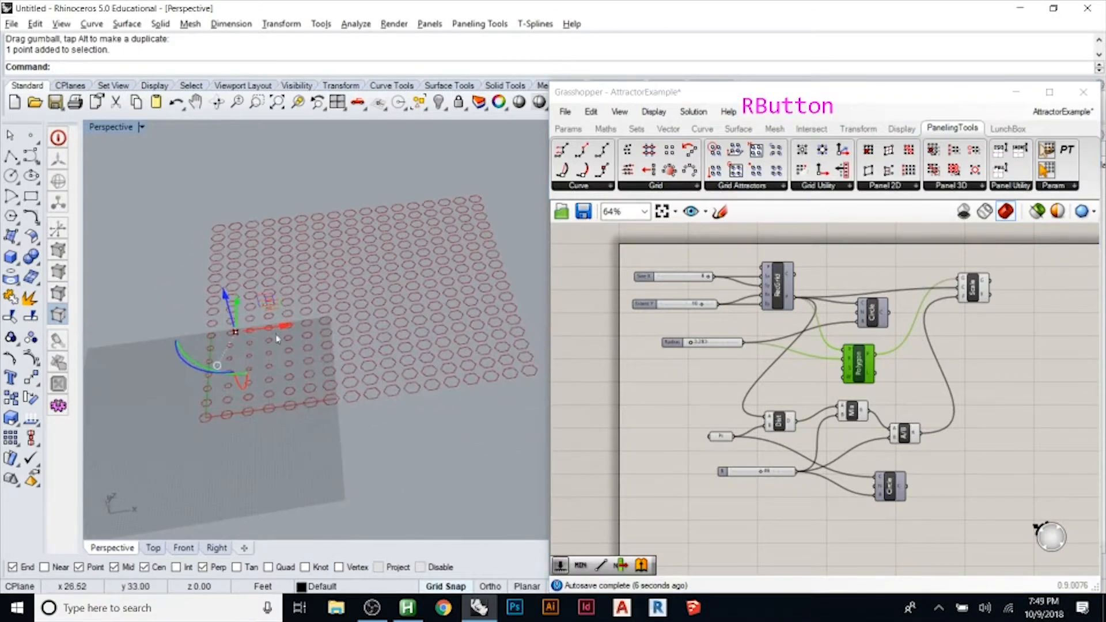
{"action": "left_click_drag", "start_coordinate": [275, 304], "coordinate": [349, 274]}
{"action": "left_click", "coordinate": [412, 415]}
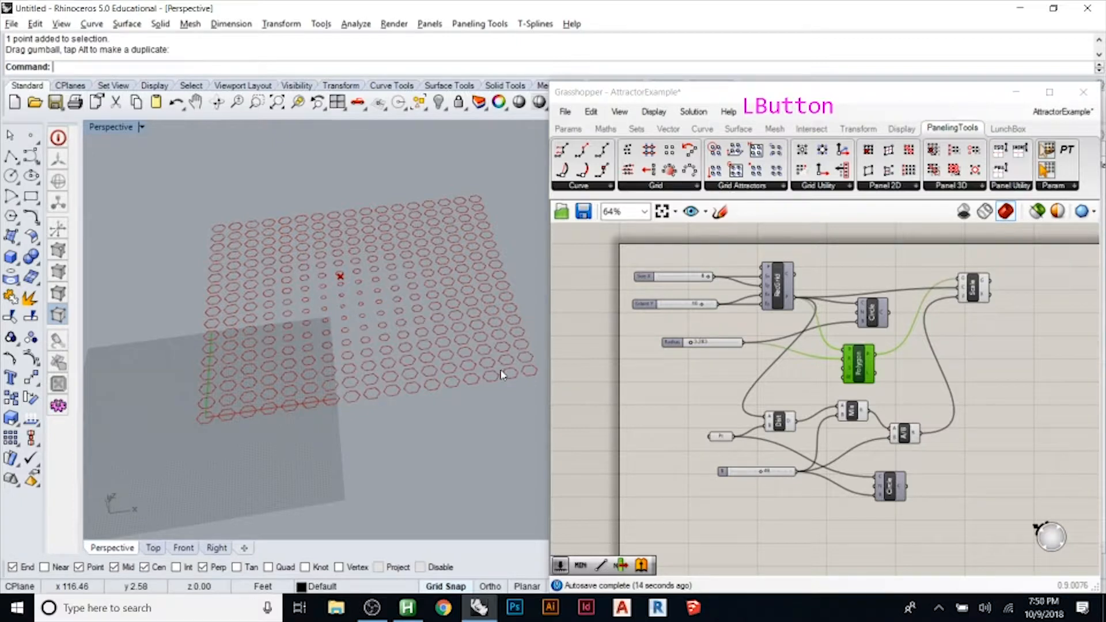
- Move the Scale component farther away from the Circle and Polygon components on the canvas
{"action": "left_click", "coordinate": [972, 291]}
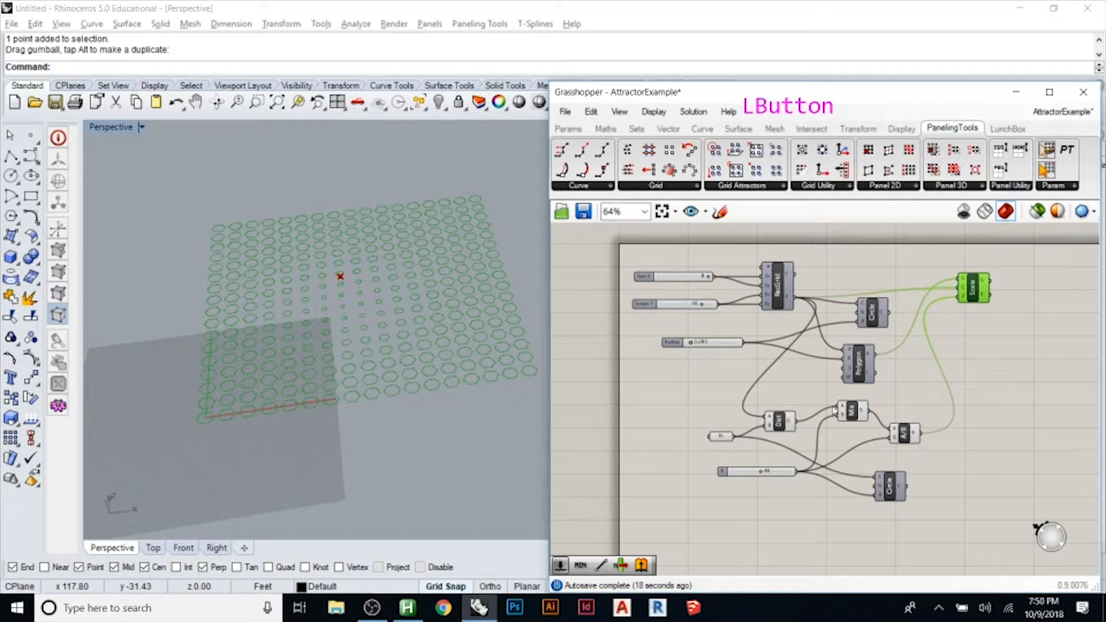
{"action": "left_click_drag", "start_coordinate": [927, 393], "coordinate": [708, 510]}
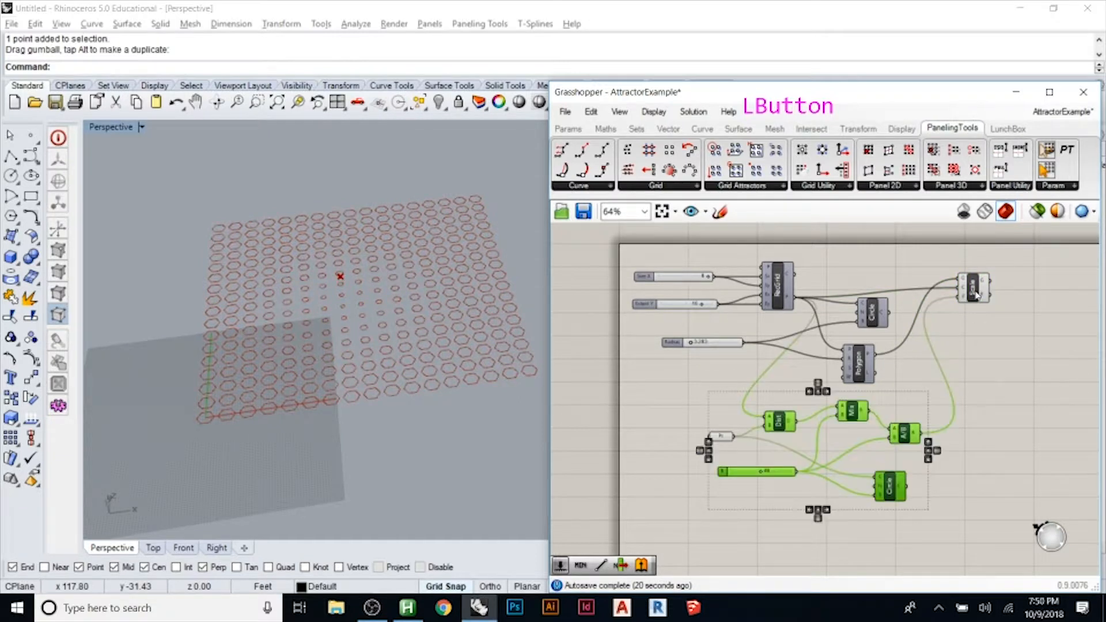
{"action": "left_click_drag", "start_coordinate": [972, 297], "coordinate": [1040, 305]}
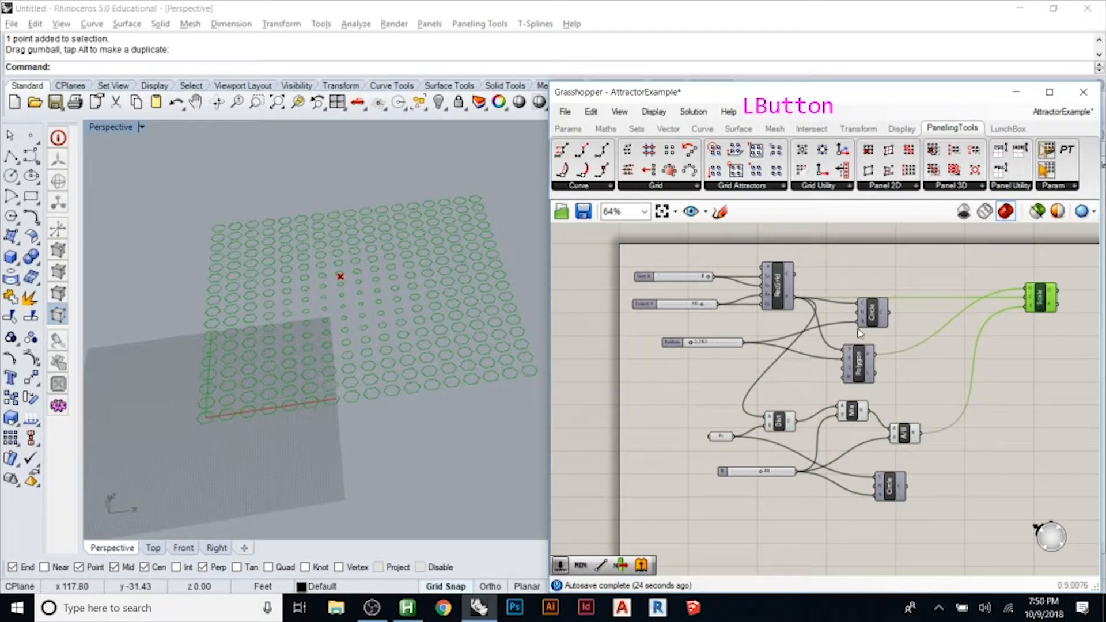
- Line up the Circle component above Polygon and insert horizontal space between them and the grid component
{"action": "left_click_drag", "start_coordinate": [871, 322], "coordinate": [847, 327]}
{"action": "left_click", "coordinate": [865, 378]}
{"action": "left_click_drag", "start_coordinate": [864, 378], "coordinate": [853, 375]}
{"action": "left_click_drag", "start_coordinate": [874, 271], "coordinate": [890, 370]}
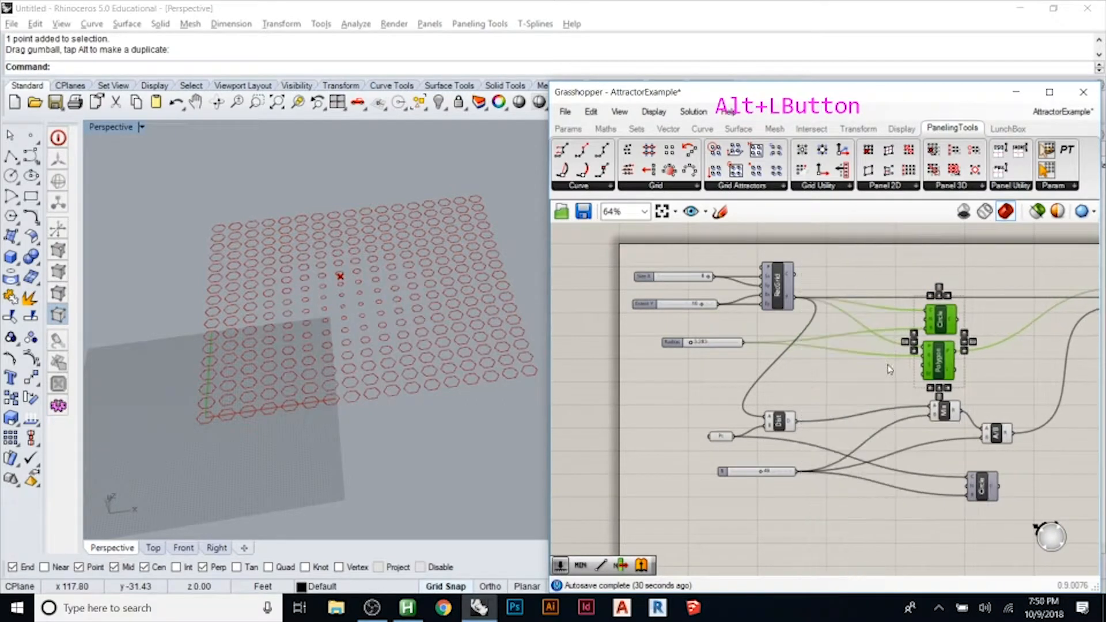
- Shift the Minimum component closer to Distance, and move the whole attractor group to a lower, clearer area of the canvas
{"action": "left_click_drag", "start_coordinate": [947, 418], "coordinate": [928, 426]}
{"action": "left_click_drag", "start_coordinate": [1014, 397], "coordinate": [717, 519]}
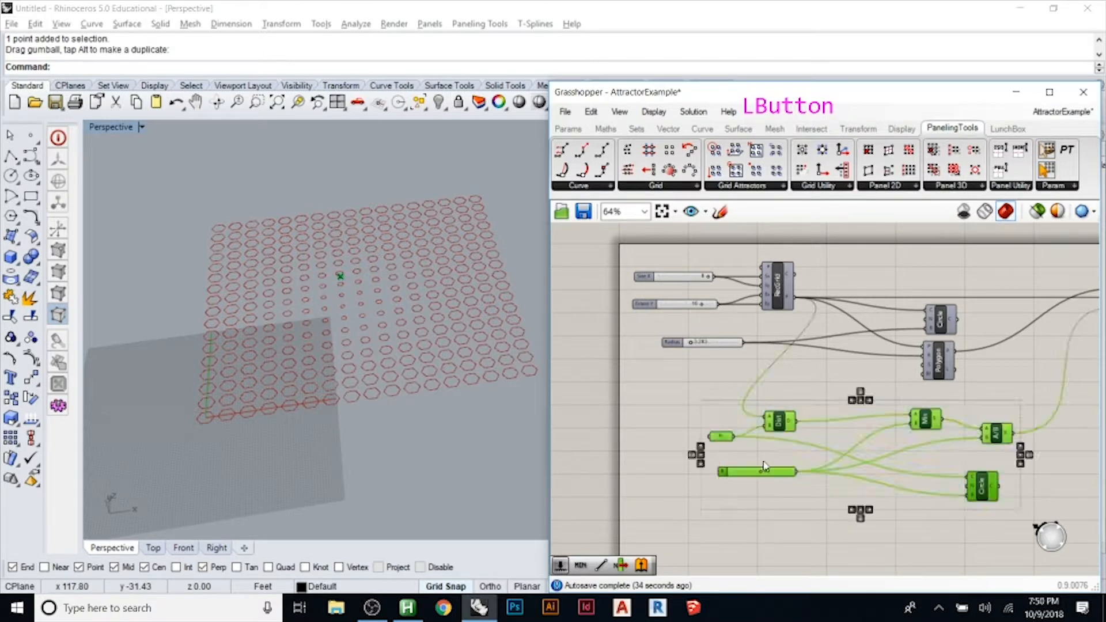
{"action": "left_click_drag", "start_coordinate": [767, 472], "coordinate": [894, 522]}
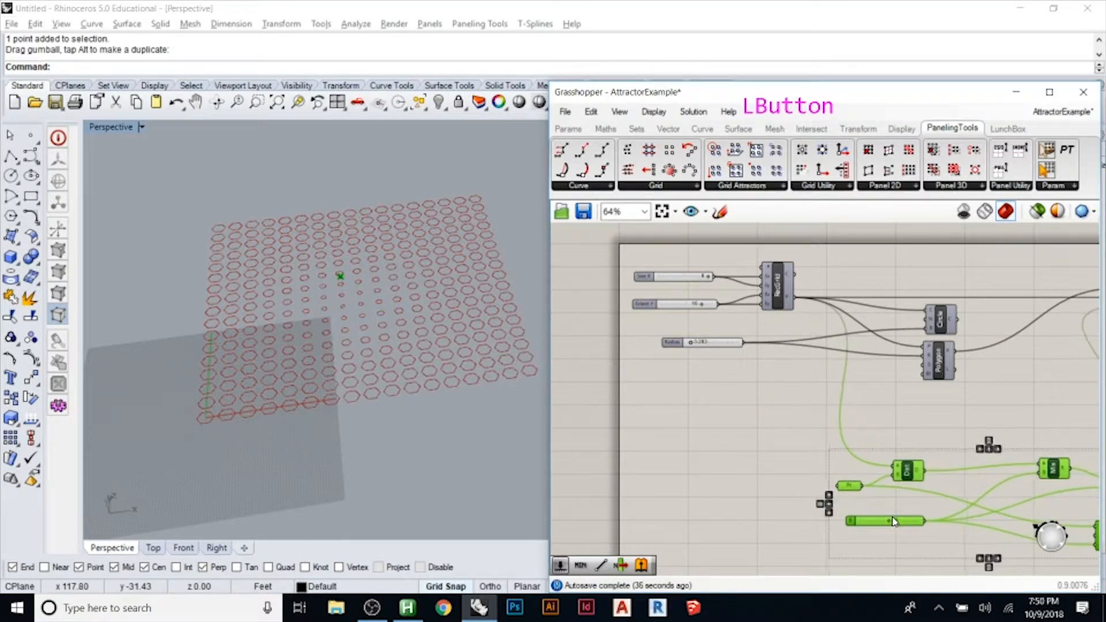
- Examine the wires running from the rectangular grid's points output to the Circle, Polygon and Distance components
{"action": "left_click", "coordinate": [784, 295]}
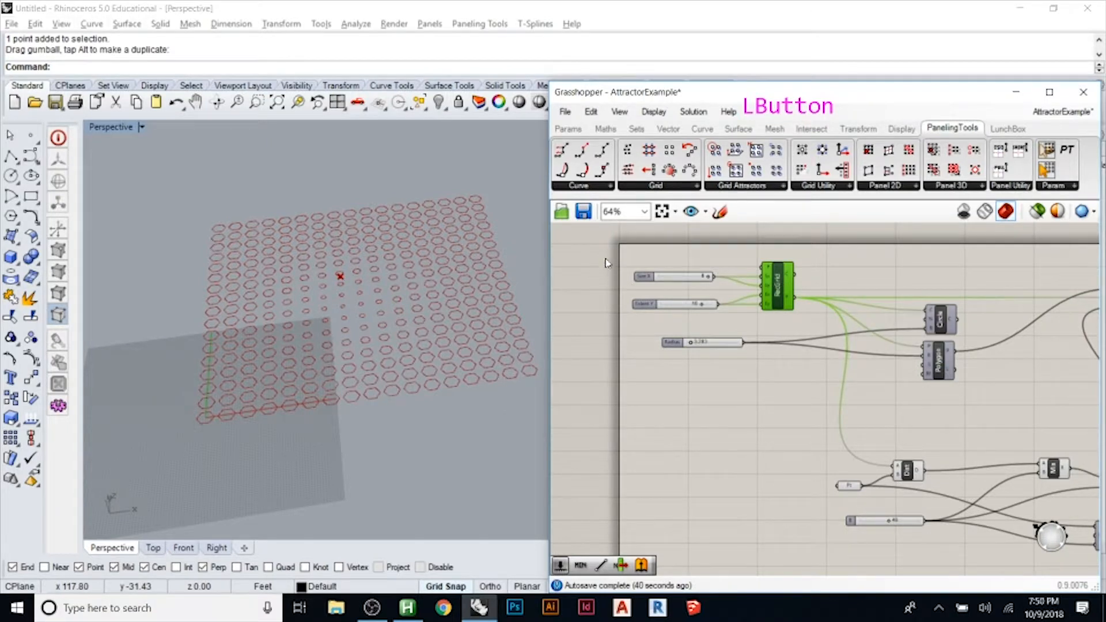
{"action": "scroll", "coordinate": [717, 311], "scroll_direction": "down", "scroll_amount": 2}
{"action": "scroll", "coordinate": [787, 374], "scroll_direction": "up", "scroll_amount": 2}
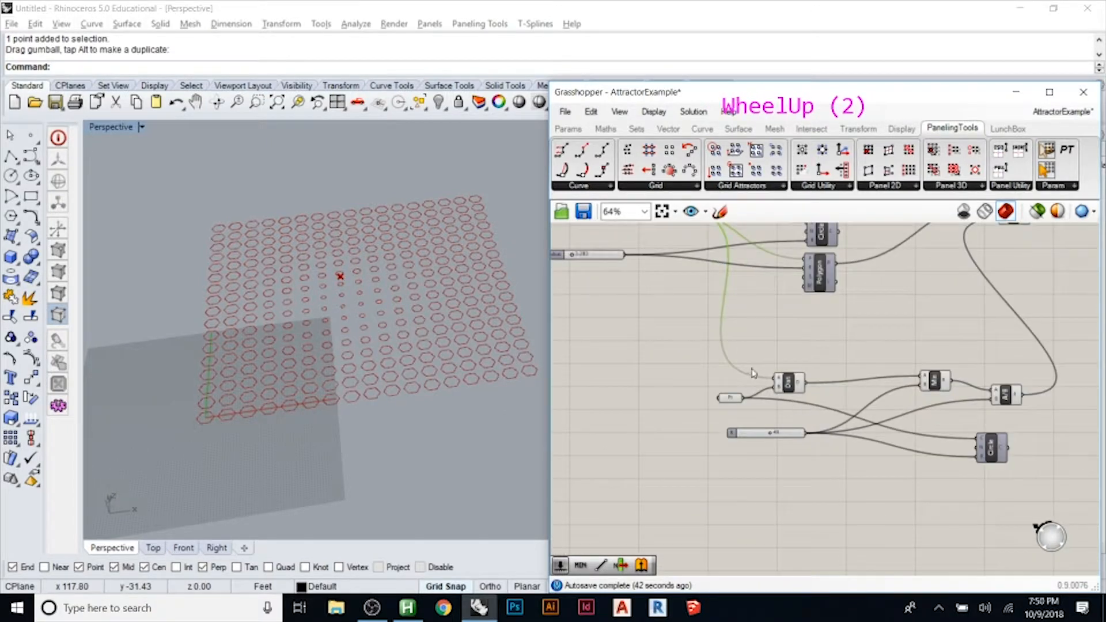
{"action": "scroll", "coordinate": [860, 468], "scroll_direction": "down", "scroll_amount": 1}
{"action": "scroll", "coordinate": [700, 248], "scroll_direction": "up", "scroll_amount": 2}
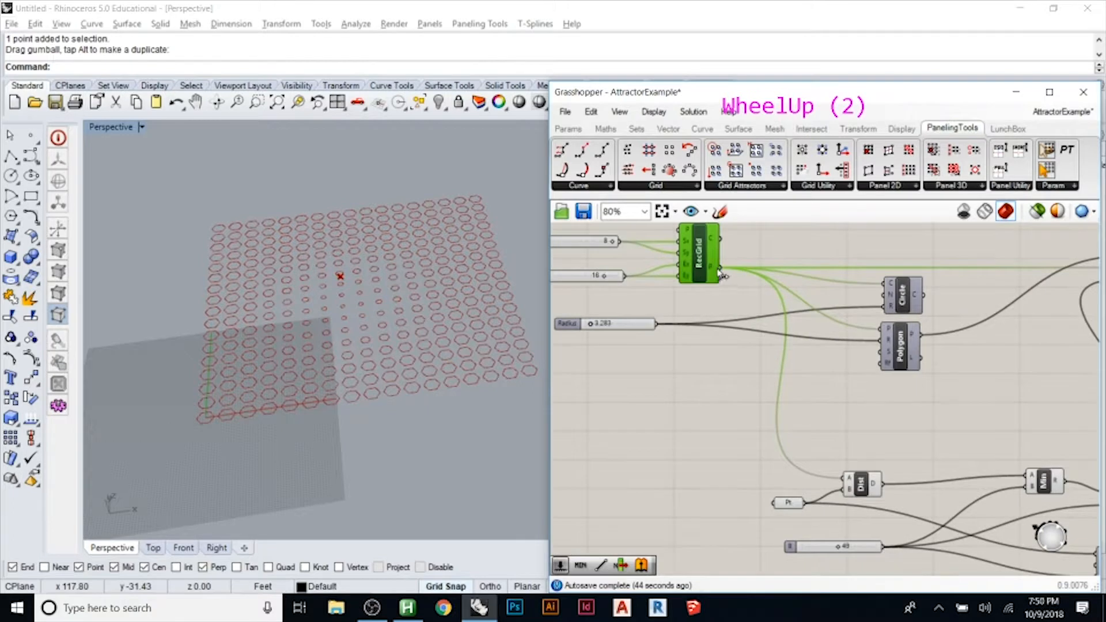
{"action": "right_click", "coordinate": [724, 274]}
{"action": "left_click", "coordinate": [699, 483]}
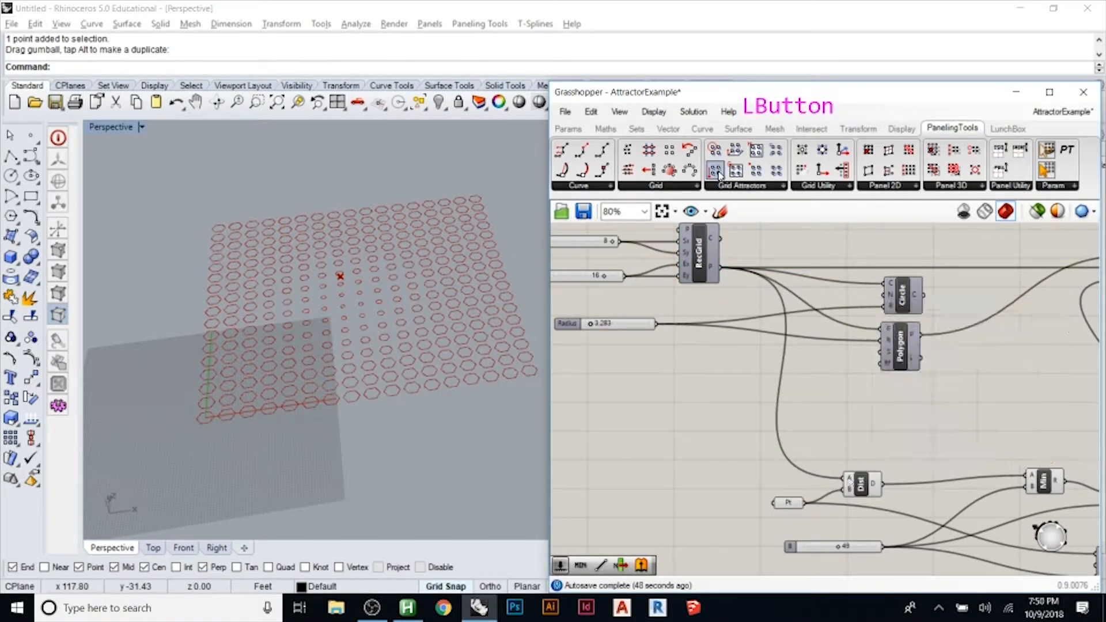
- Toggle the fancy wires display and turn on full names for the components
{"action": "left_click", "coordinate": [654, 112]}
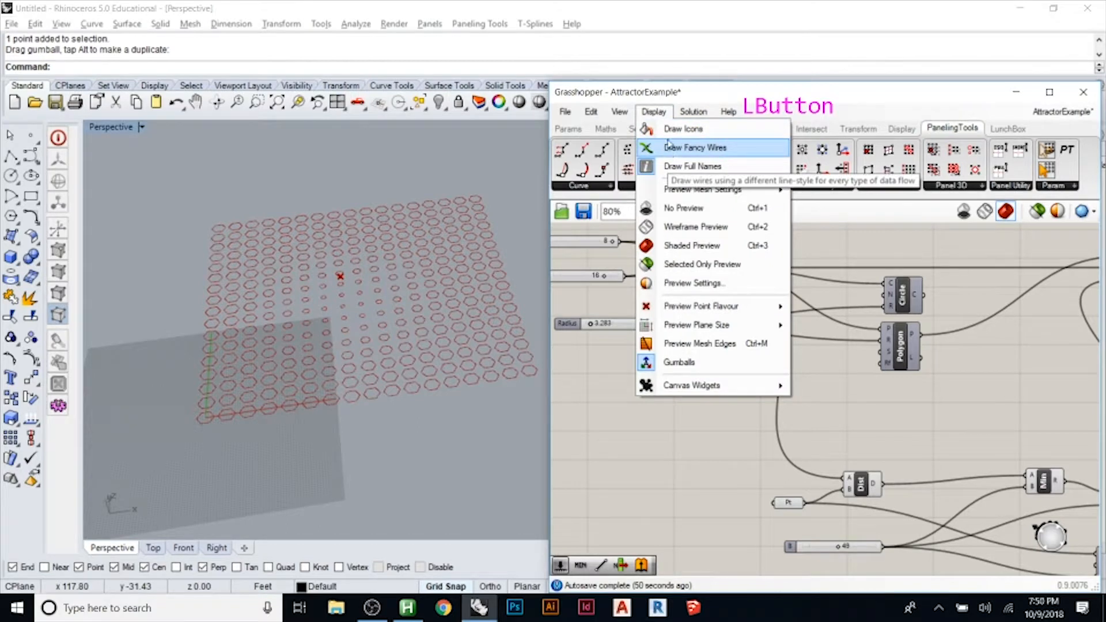
{"action": "left_click", "coordinate": [665, 148]}
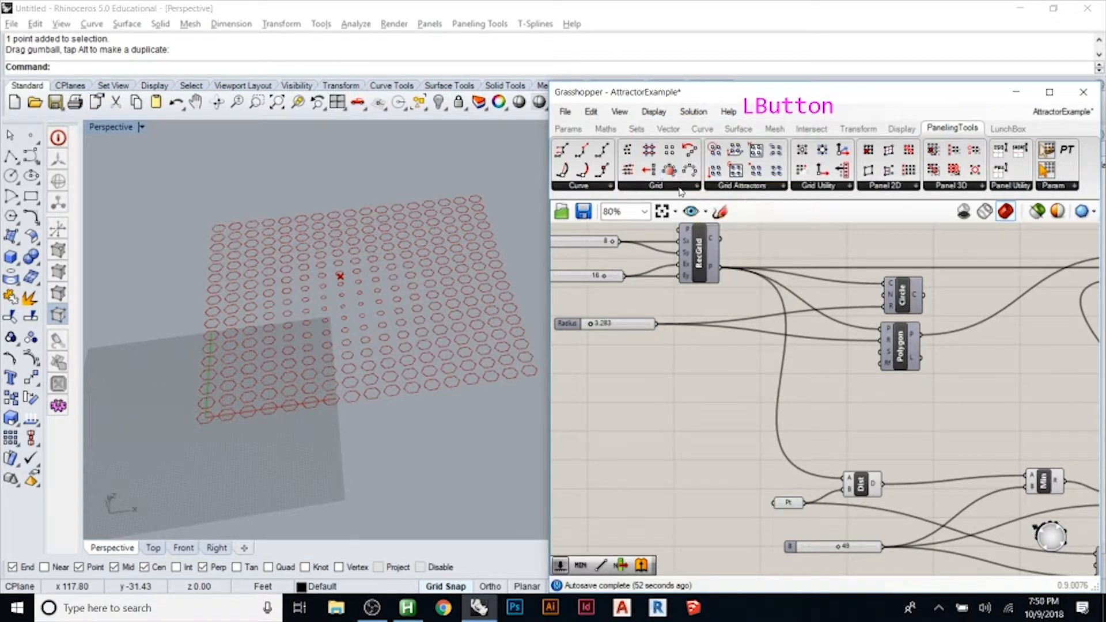
{"action": "left_click", "coordinate": [654, 111]}
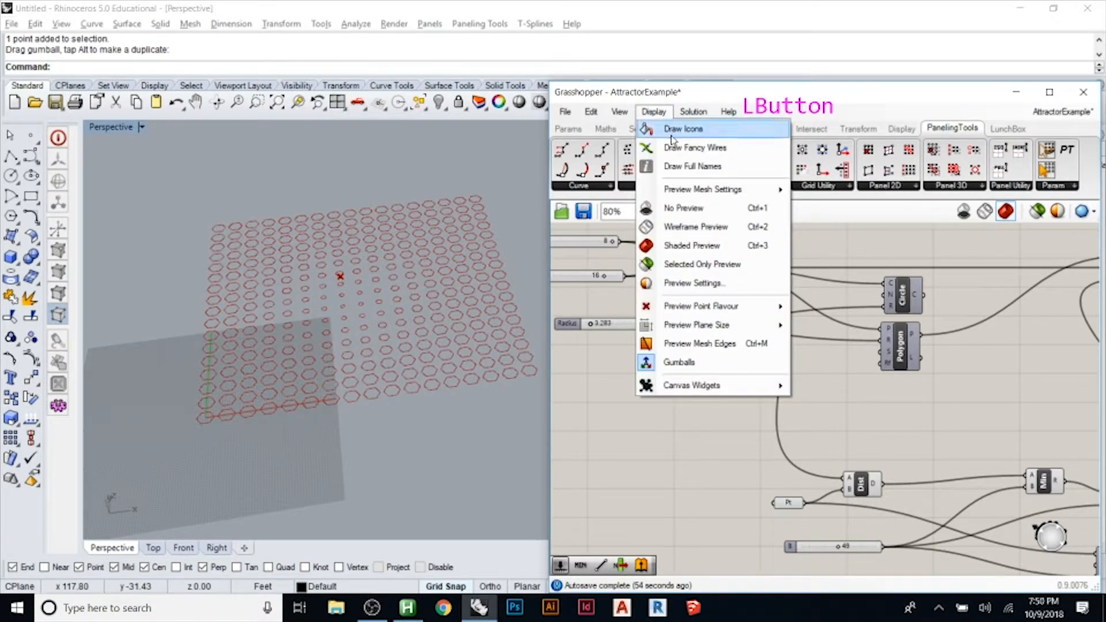
{"action": "left_click", "coordinate": [669, 165]}
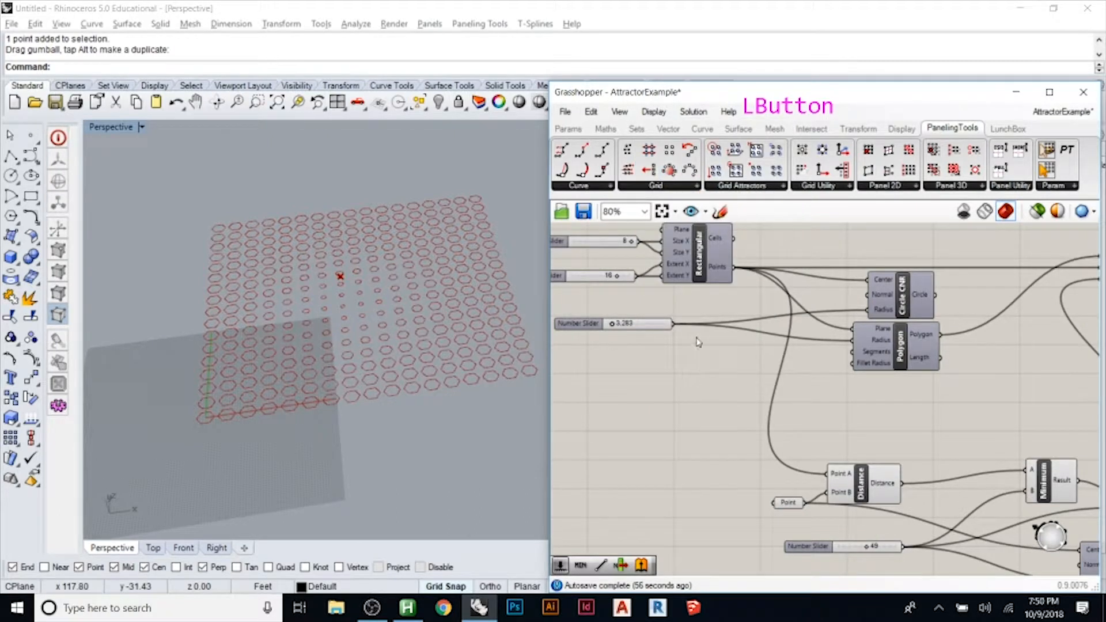
- Nudge the Point parameter and the attractor range circle component to tidy the attractor group's layout
{"action": "scroll", "coordinate": [663, 278], "scroll_direction": "down", "scroll_amount": 1}
{"action": "left_click_drag", "start_coordinate": [766, 460], "coordinate": [757, 464]}
{"action": "left_click_drag", "start_coordinate": [1024, 505], "coordinate": [1017, 517]}
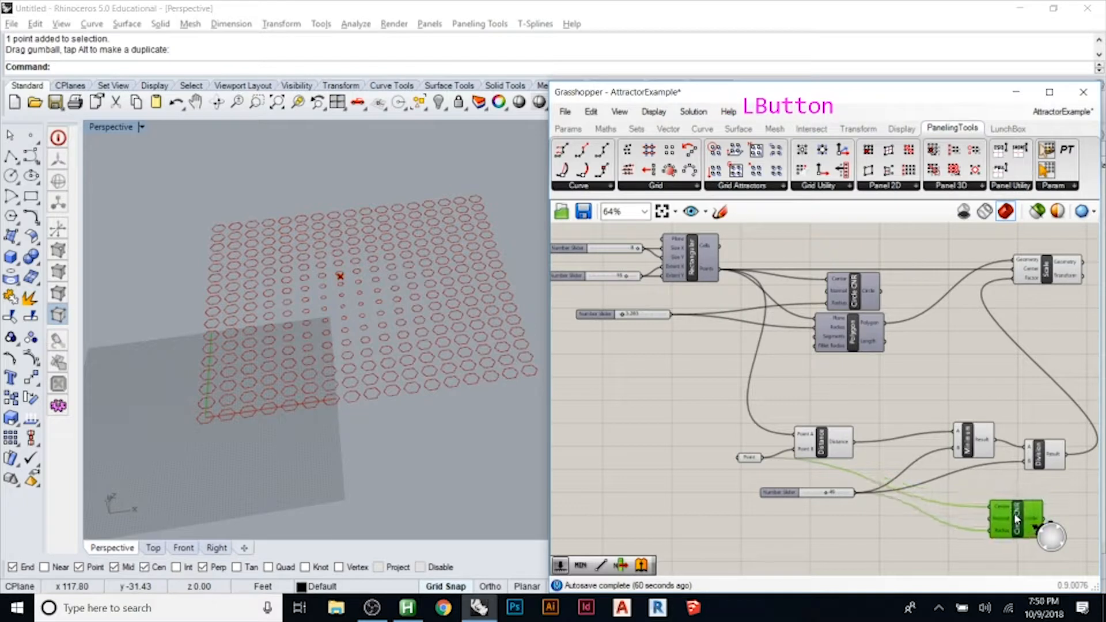
- Rearrange the Distance, Minimum and Division components into a row and shift the range slider below Distance
{"action": "left_click_drag", "start_coordinate": [965, 449], "coordinate": [960, 445]}
{"action": "left_click_drag", "start_coordinate": [824, 445], "coordinate": [860, 415]}
{"action": "left_click_drag", "start_coordinate": [967, 446], "coordinate": [963, 430]}
{"action": "left_click_drag", "start_coordinate": [1051, 459], "coordinate": [1064, 435]}
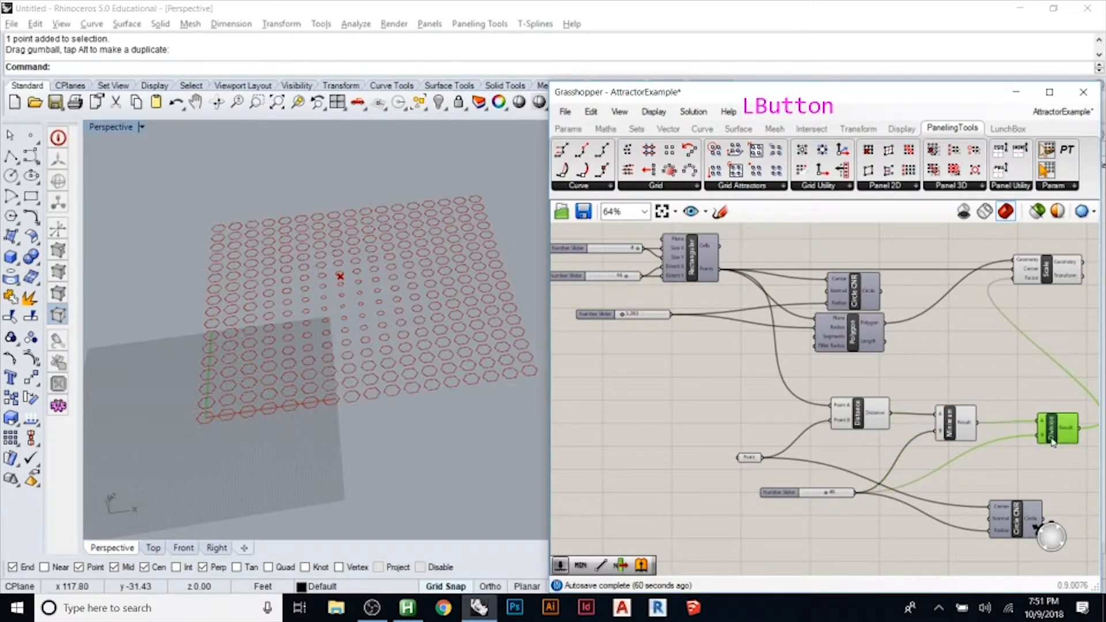
{"action": "left_click_drag", "start_coordinate": [787, 495], "coordinate": [823, 503]}
{"action": "left_click", "coordinate": [974, 376]}
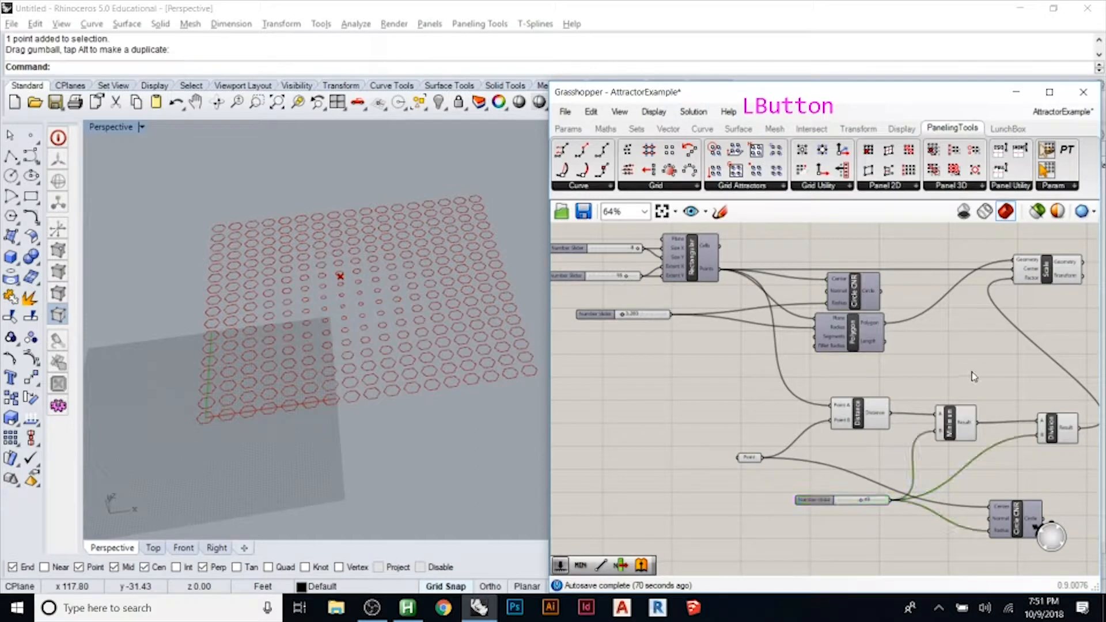
- Shift the Scale component slightly farther from the Polygon component to clear its incoming wires
{"action": "scroll", "coordinate": [719, 401], "scroll_direction": "down", "scroll_amount": 2}
{"action": "scroll", "coordinate": [864, 346], "scroll_direction": "up", "scroll_amount": 3}
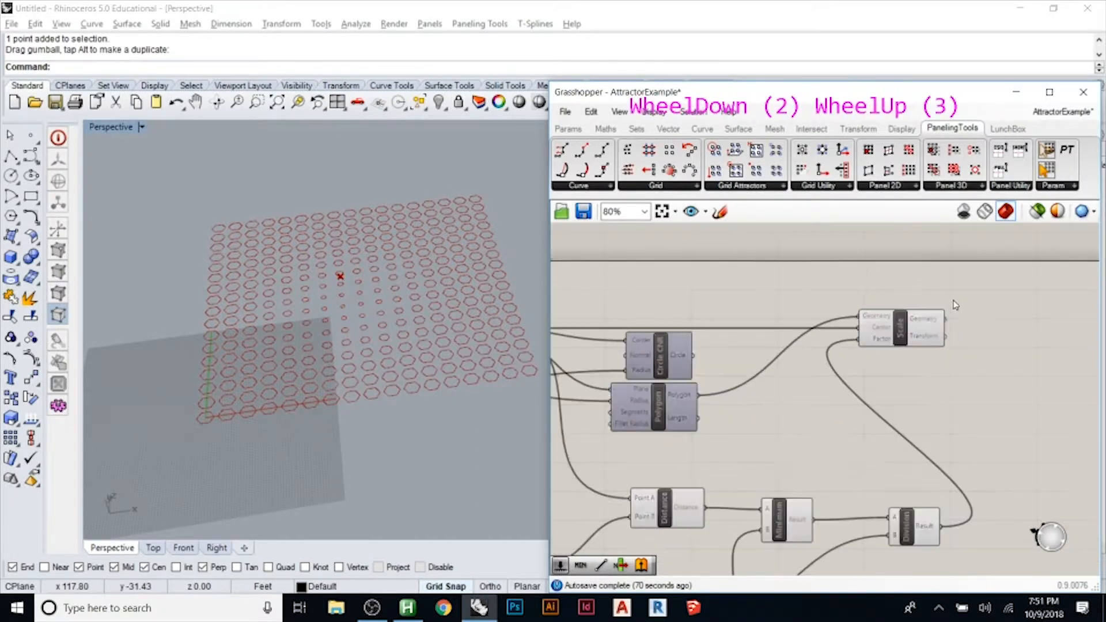
{"action": "left_click", "coordinate": [901, 333]}
{"action": "left_click_drag", "start_coordinate": [901, 333], "coordinate": [925, 340]}
{"action": "left_click", "coordinate": [929, 379]}
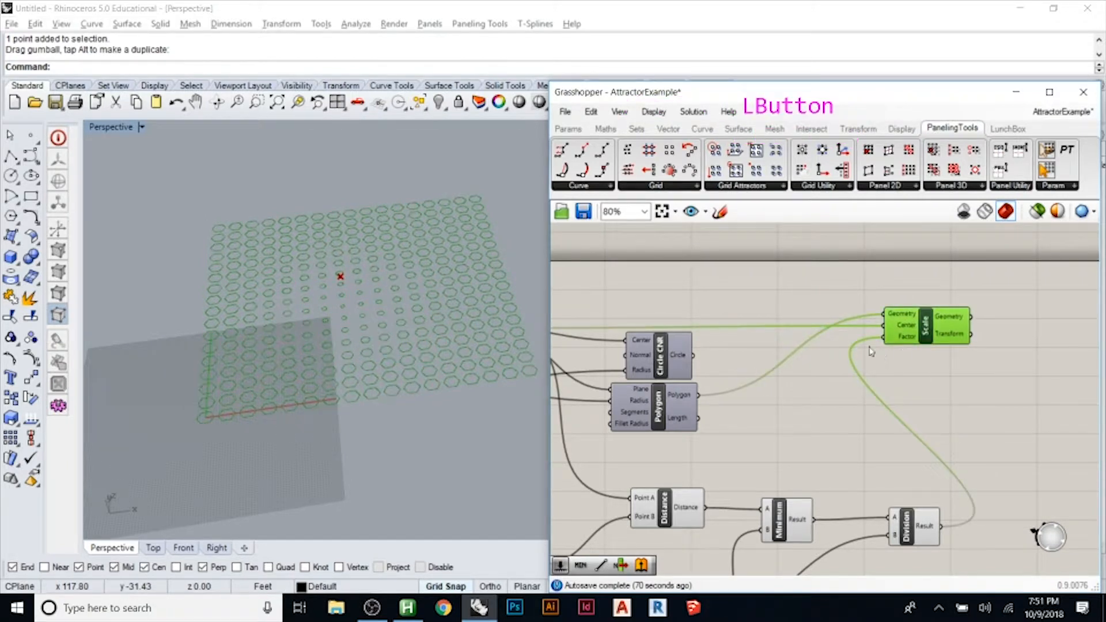
- Review the overall definition, from the rectangular grid and shape components to the attractor group and Scale
{"action": "scroll", "coordinate": [930, 314], "scroll_direction": "down", "scroll_amount": 2}
{"action": "scroll", "coordinate": [955, 319], "scroll_direction": "down", "scroll_amount": 1}
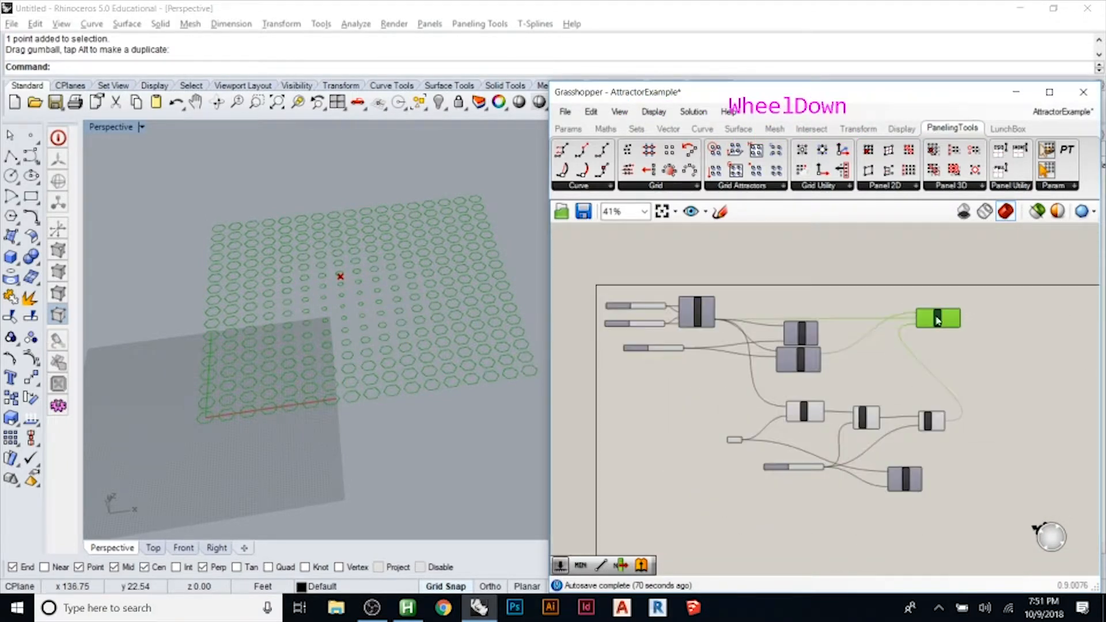
{"action": "scroll", "coordinate": [691, 319], "scroll_direction": "up", "scroll_amount": 4}
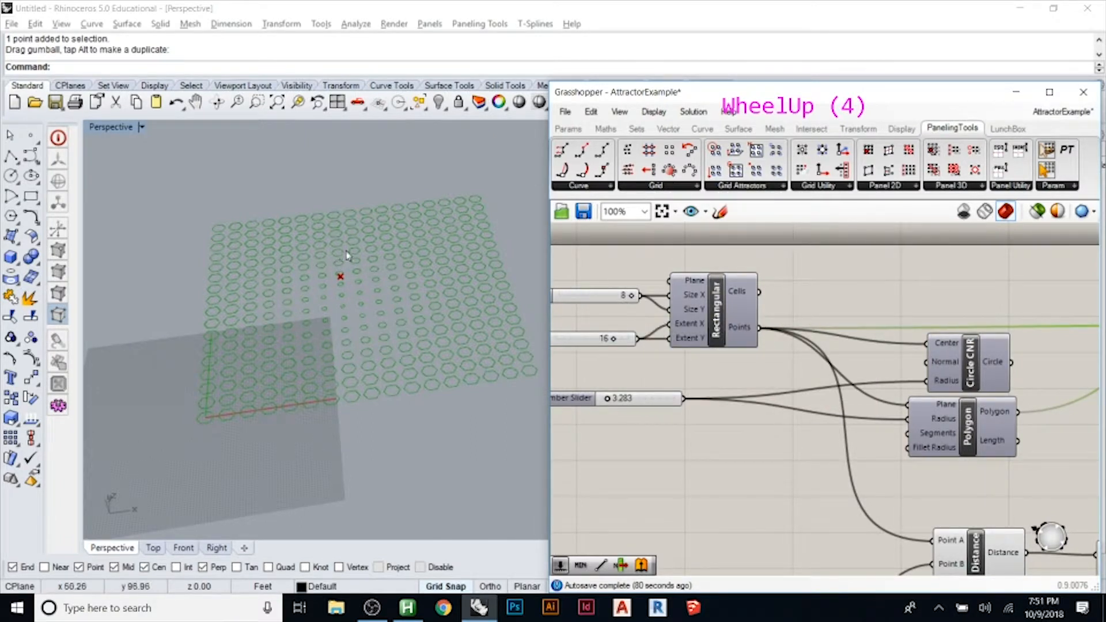
{"action": "scroll", "coordinate": [346, 260], "scroll_direction": "down", "scroll_amount": 2}
{"action": "scroll", "coordinate": [646, 303], "scroll_direction": "down", "scroll_amount": 3}
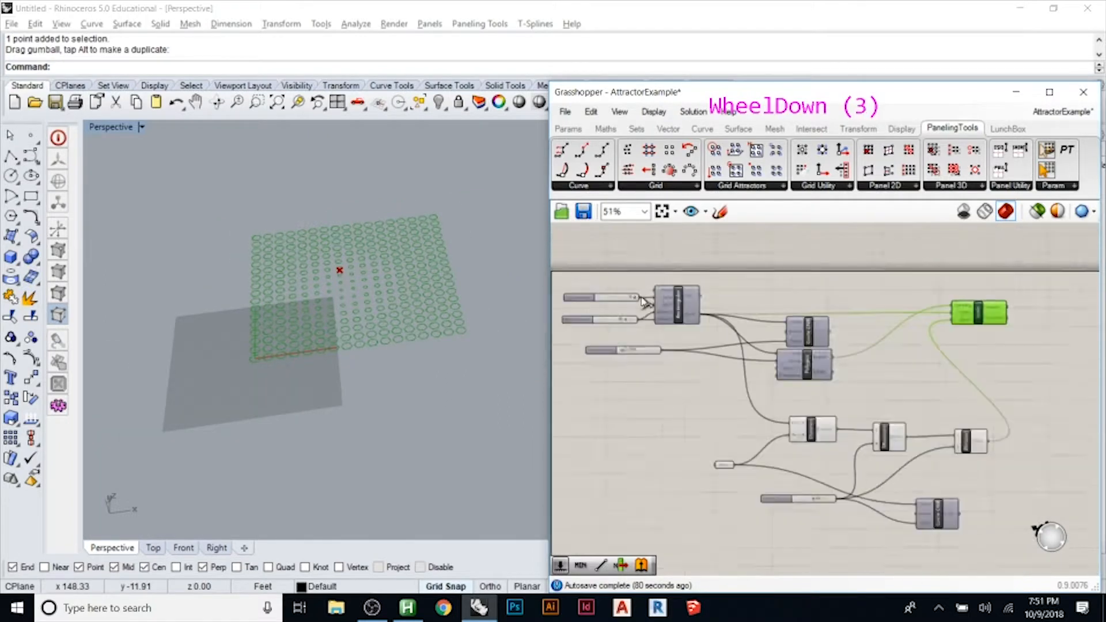
{"action": "scroll", "coordinate": [812, 381], "scroll_direction": "up", "scroll_amount": 3}
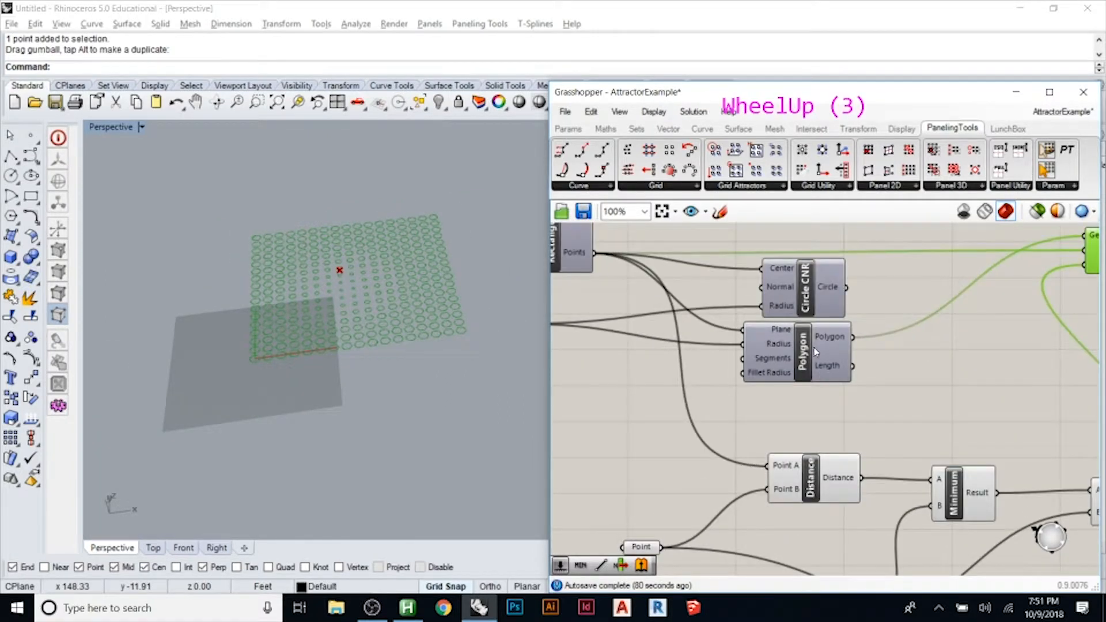
{"action": "scroll", "coordinate": [833, 287], "scroll_direction": "down", "scroll_amount": 4}
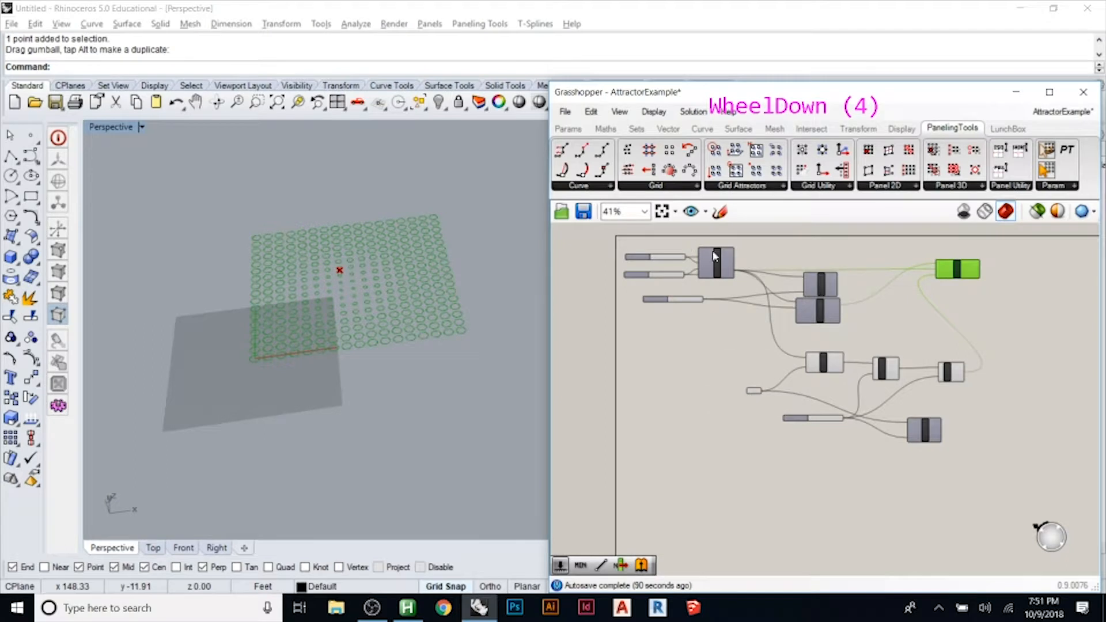
- Duplicate the Rectangular grid component with its two sliders and place the copy in empty canvas below the attractor group
{"action": "left_click", "coordinate": [709, 271]}
{"action": "left_click_drag", "start_coordinate": [721, 294], "coordinate": [638, 249]}
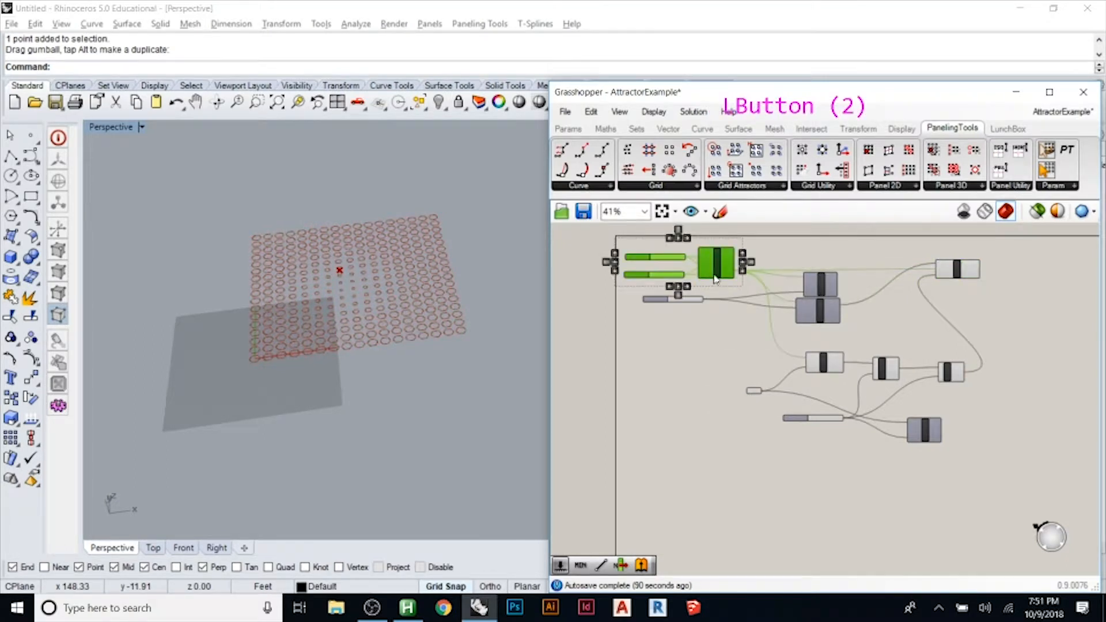
{"action": "key", "text": "ctrl+c"}
{"action": "left_click", "coordinate": [703, 511]}
{"action": "key", "text": "ctrl+v"}
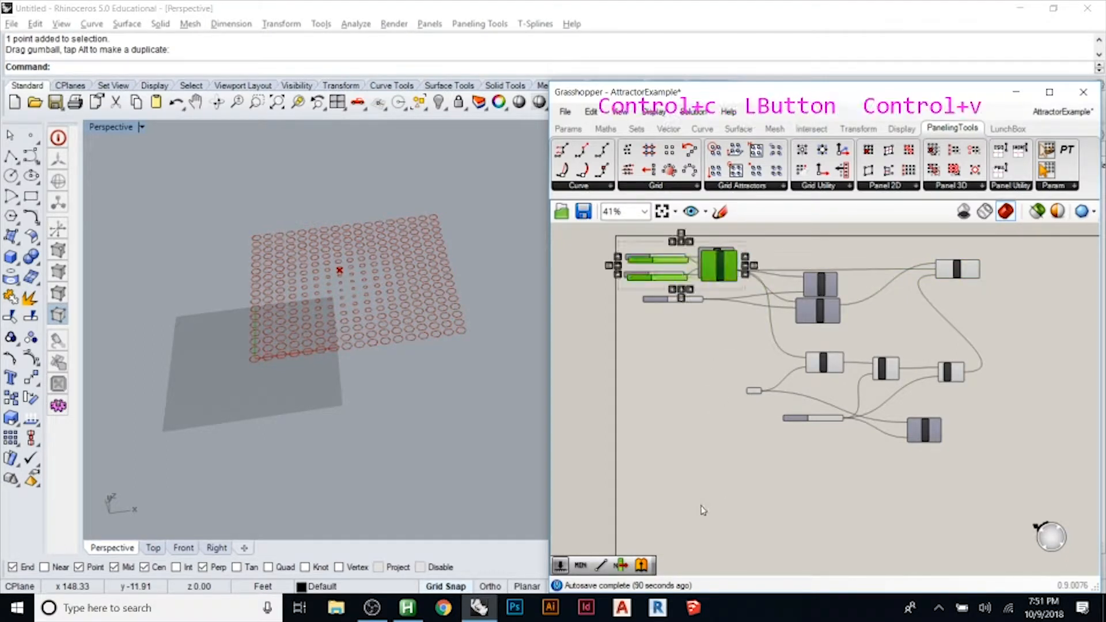
{"action": "left_click_drag", "start_coordinate": [707, 300], "coordinate": [695, 525]}
{"action": "left_click", "coordinate": [696, 522]}
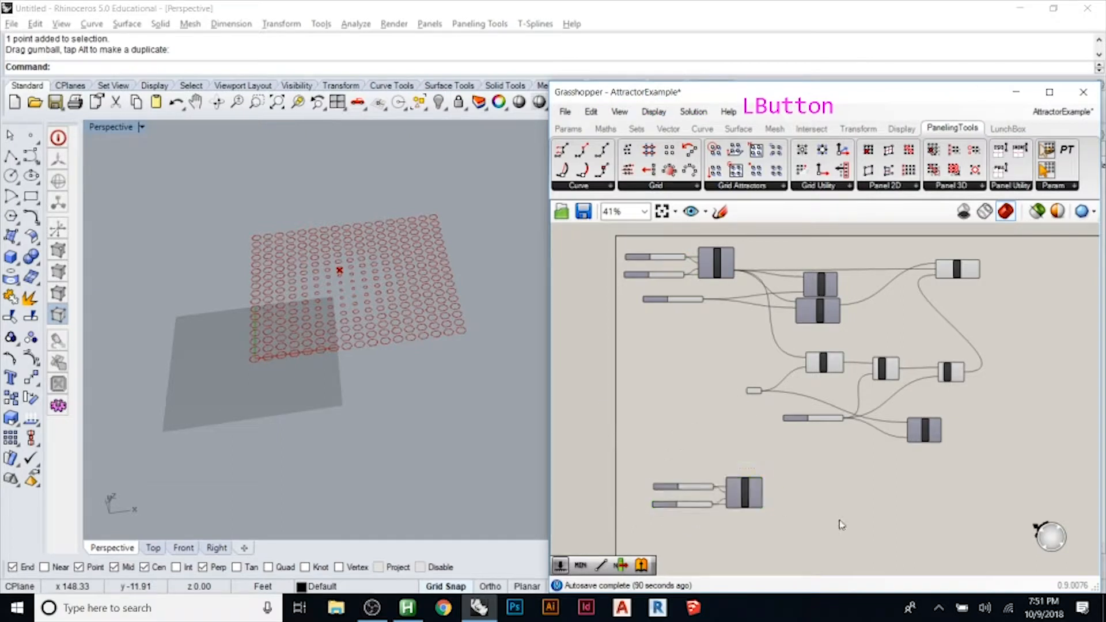
- Turn on the preview of the duplicated Rectangular grid component
{"action": "scroll", "coordinate": [696, 520], "scroll_direction": "up", "scroll_amount": 1}
{"action": "scroll", "coordinate": [698, 519], "scroll_direction": "up", "scroll_amount": 4}
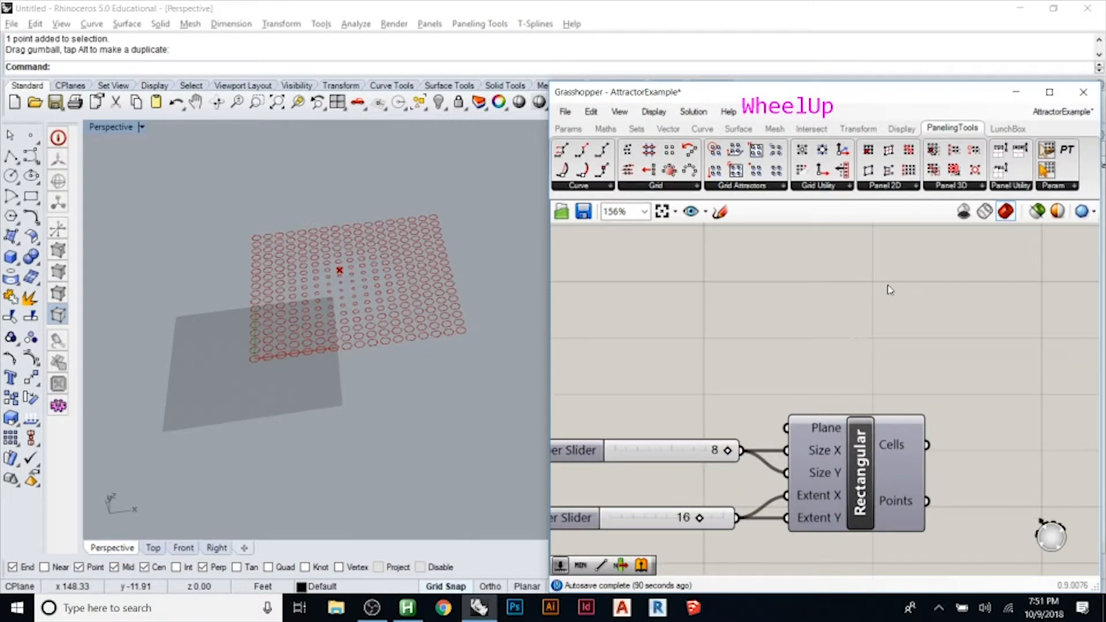
{"action": "scroll", "coordinate": [890, 288], "scroll_direction": "down", "scroll_amount": 3}
{"action": "left_click", "coordinate": [873, 392]}
{"action": "right_click", "coordinate": [875, 393]}
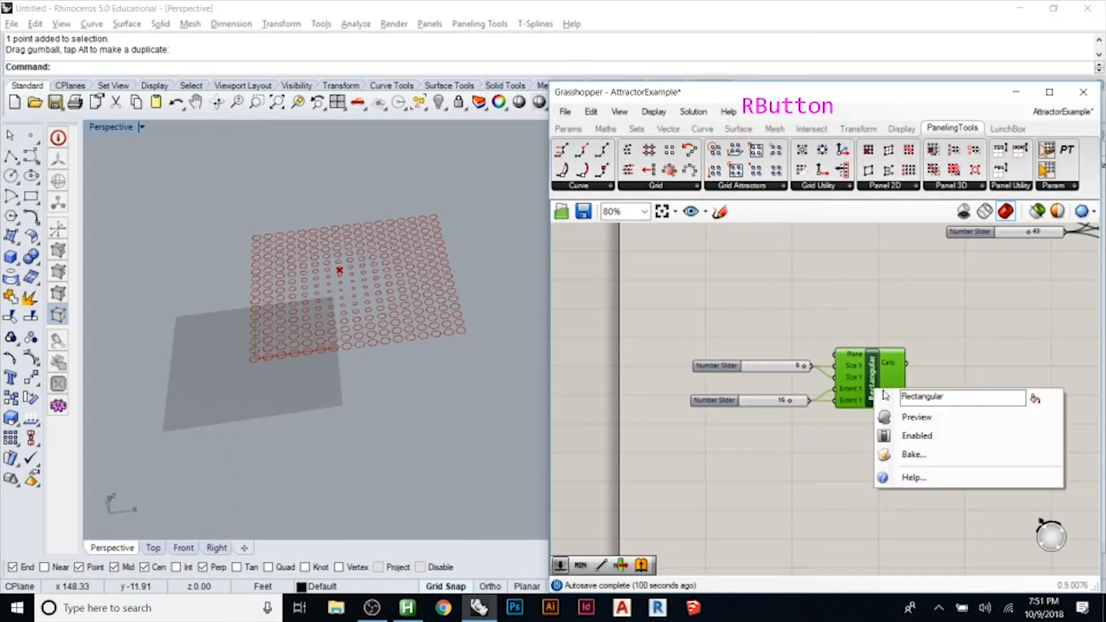
{"action": "left_click", "coordinate": [902, 417]}
{"action": "left_click", "coordinate": [786, 440]}
{"action": "scroll", "coordinate": [787, 441], "scroll_direction": "down", "scroll_amount": 6}
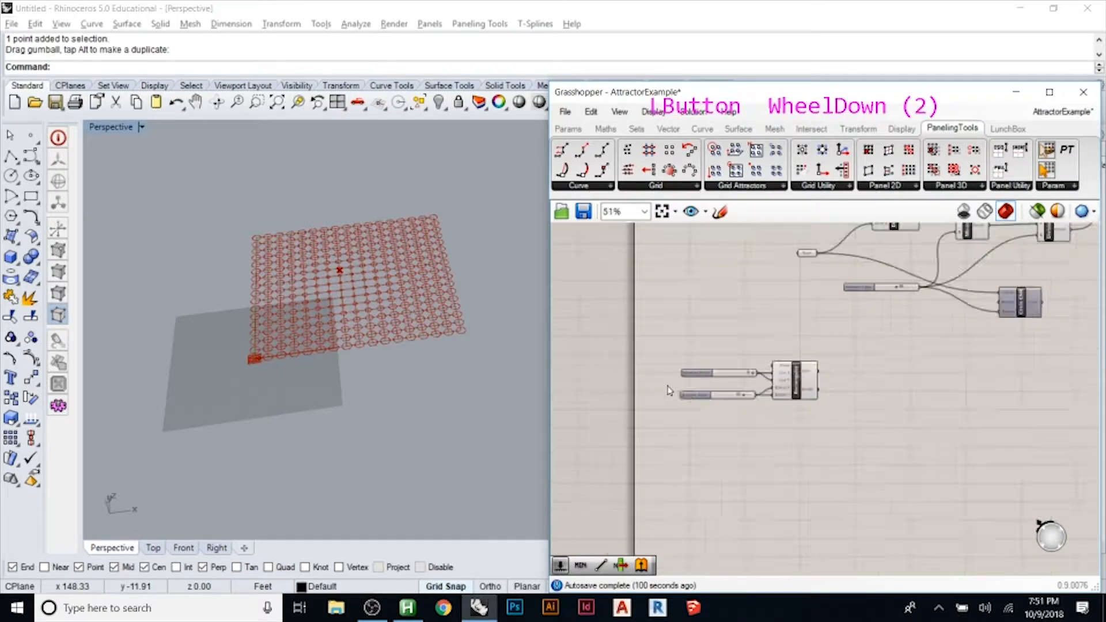
- Disable the original Rectangular grid component, then return to the duplicated grid group
{"action": "scroll", "coordinate": [737, 308], "scroll_direction": "up", "scroll_amount": 5}
{"action": "left_click", "coordinate": [738, 308]}
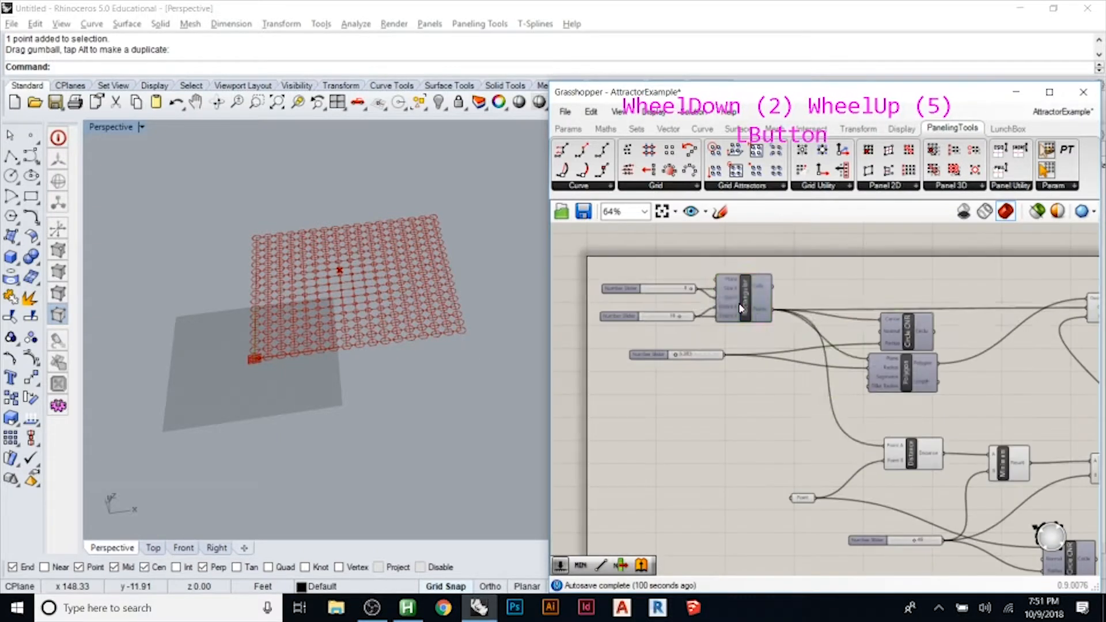
{"action": "right_click", "coordinate": [743, 303]}
{"action": "left_click", "coordinate": [769, 331]}
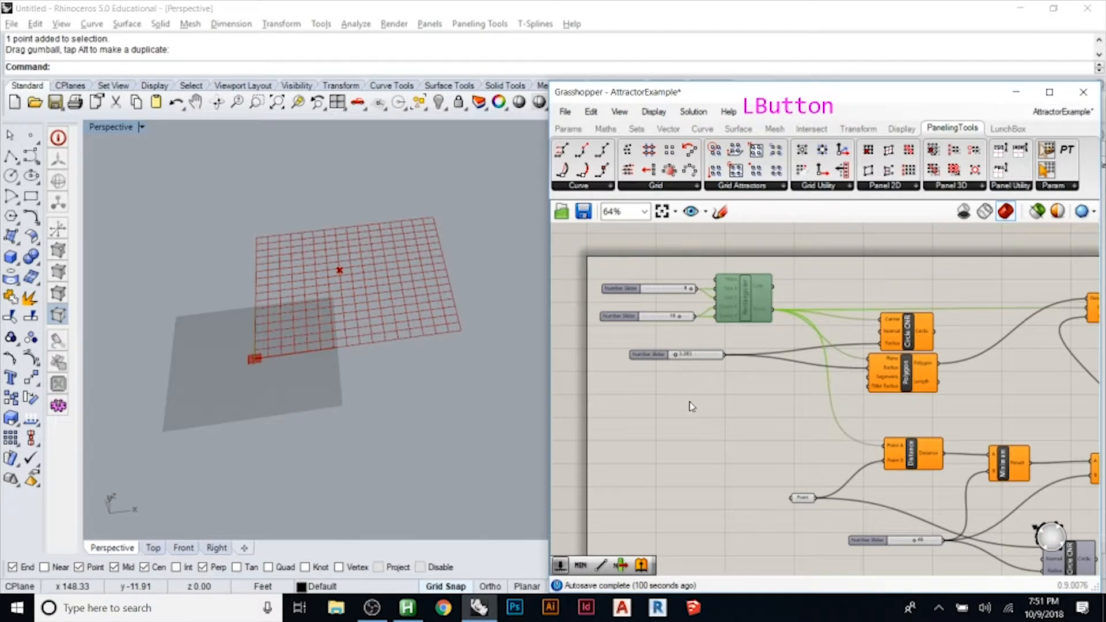
{"action": "scroll", "coordinate": [723, 249], "scroll_direction": "down", "scroll_amount": 4}
{"action": "scroll", "coordinate": [725, 416], "scroll_direction": "up", "scroll_amount": 3}
{"action": "left_click", "coordinate": [766, 414]}
{"action": "left_click", "coordinate": [728, 461]}
- Delete the attractor point from the Perspective viewport in Rhino
{"action": "left_click_drag", "start_coordinate": [302, 246], "coordinate": [411, 318]}
{"action": "right_click_drag", "start_coordinate": [385, 257], "coordinate": [487, 166]}
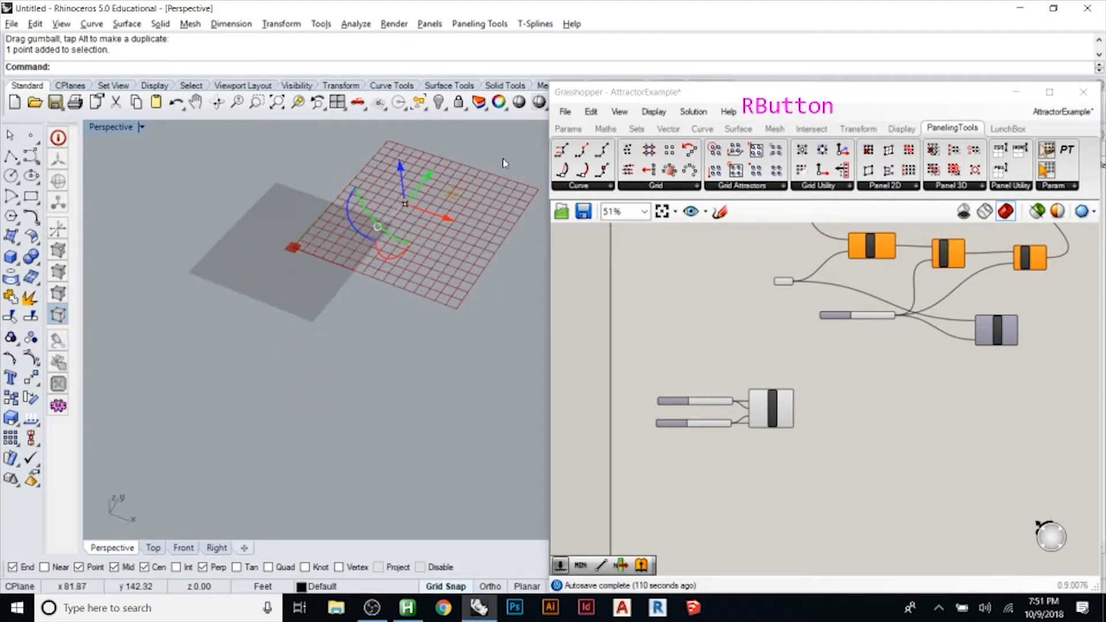
{"action": "left_click_drag", "start_coordinate": [455, 196], "coordinate": [233, 192]}
{"action": "key", "text": "Delete"}
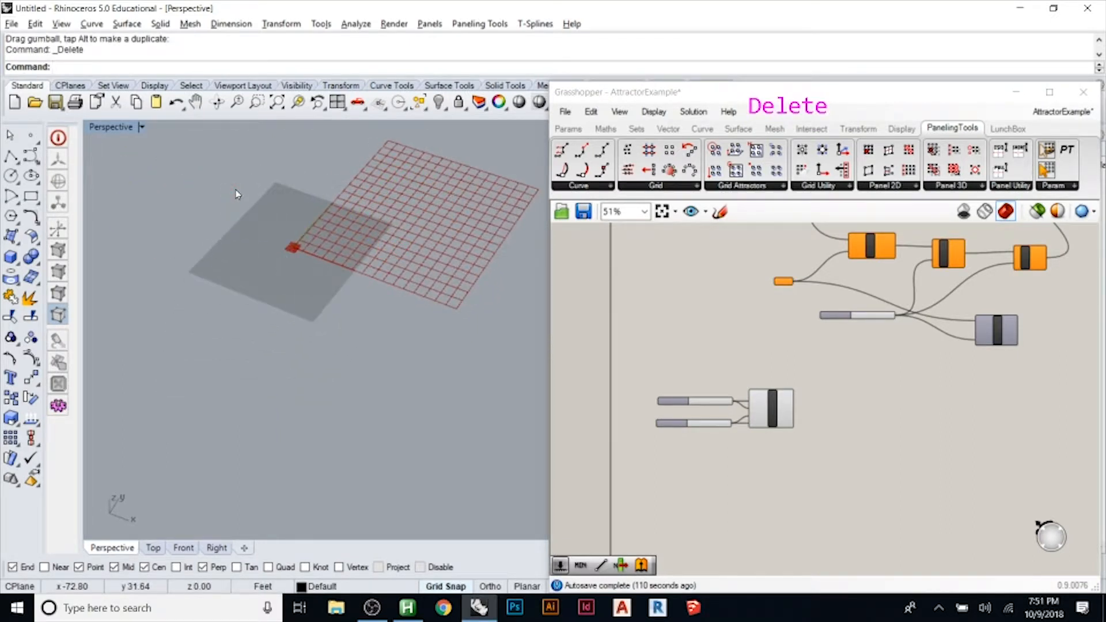
- Shift the duplicated Rectangular component slightly away from its sliders and set its cell size to 7
{"action": "scroll", "coordinate": [739, 435], "scroll_direction": "up", "scroll_amount": 5}
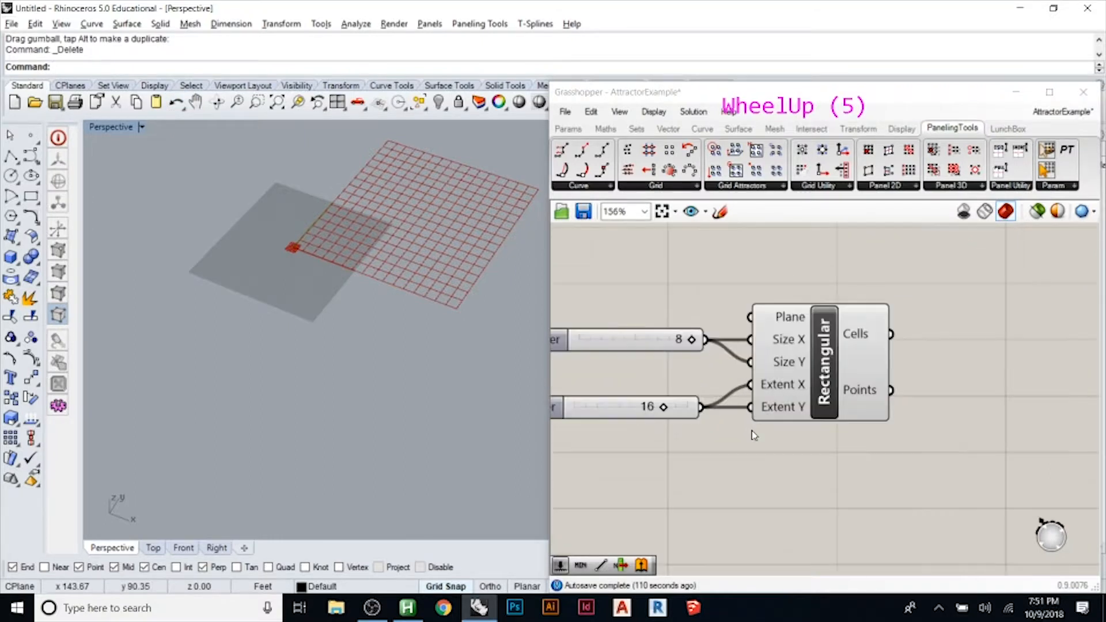
{"action": "scroll", "coordinate": [852, 358], "scroll_direction": "down", "scroll_amount": 2}
{"action": "scroll", "coordinate": [769, 369], "scroll_direction": "up", "scroll_amount": 1}
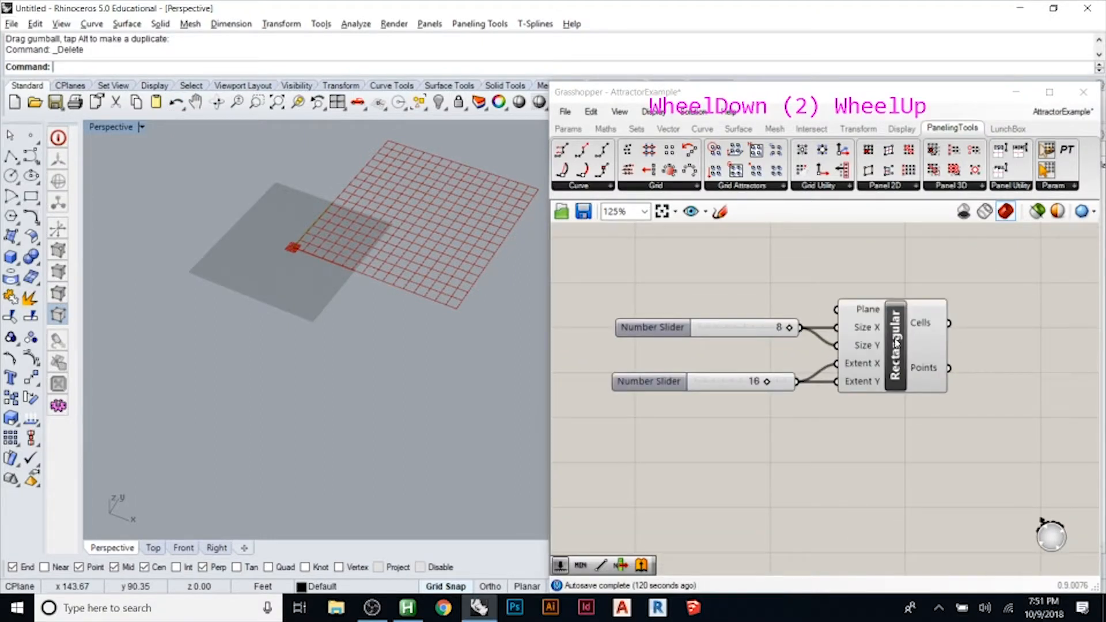
{"action": "left_click", "coordinate": [908, 346]}
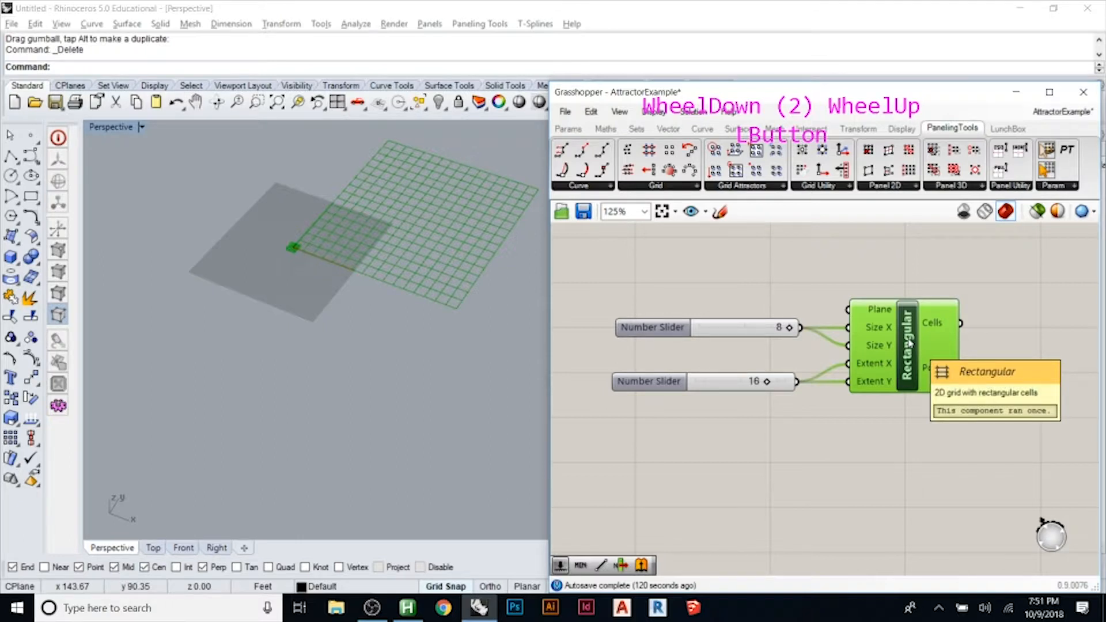
{"action": "mouse_move", "coordinate": [790, 328]}
{"action": "left_mouse_down"}
{"action": "mouse_move", "coordinate": [700, 334]}
{"action": "mouse_move", "coordinate": [779, 337]}
{"action": "left_mouse_up"}
{"action": "mouse_move", "coordinate": [765, 383]}
{"action": "left_mouse_down"}
{"action": "mouse_move", "coordinate": [729, 382]}
{"action": "mouse_move", "coordinate": [767, 382]}
{"action": "left_mouse_up"}
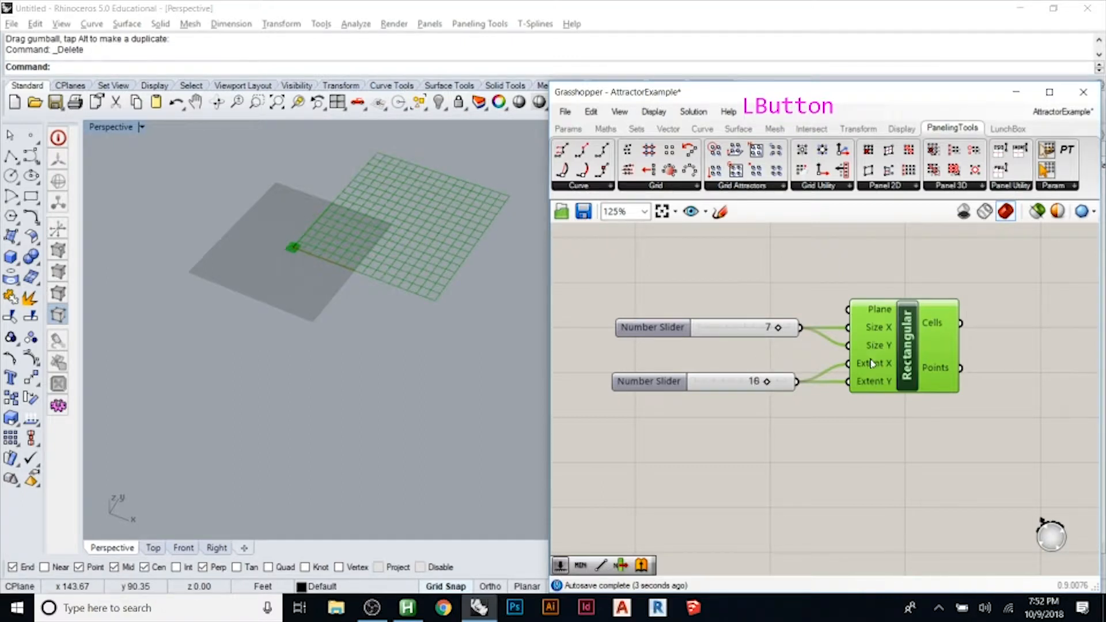
- Try the duplicated grid's X and Y extents at 5 cells and at 18 cells, comparing the grid in the viewport
{"action": "left_click_drag", "start_coordinate": [766, 382], "coordinate": [716, 402]}
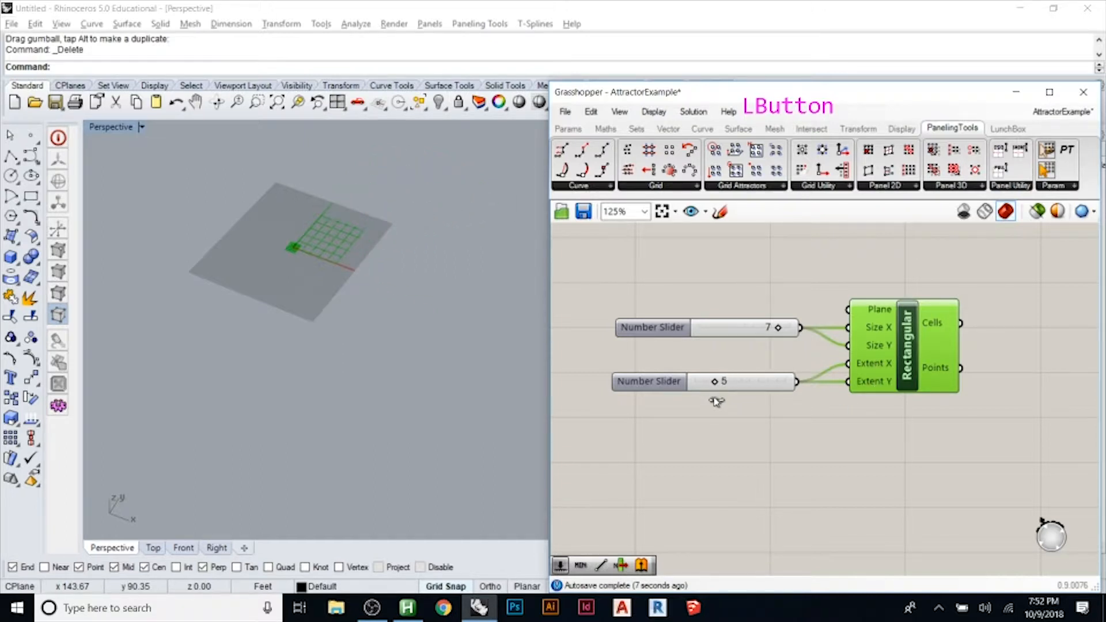
{"action": "scroll", "coordinate": [312, 244], "scroll_direction": "up", "scroll_amount": 6}
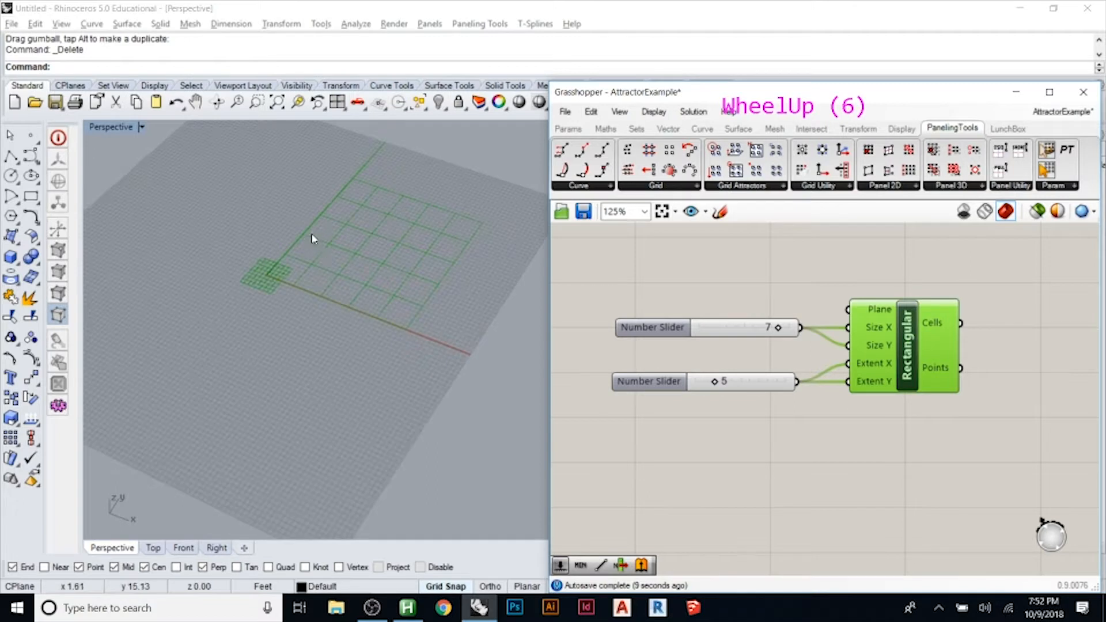
{"action": "left_click_drag", "start_coordinate": [721, 382], "coordinate": [774, 383]}
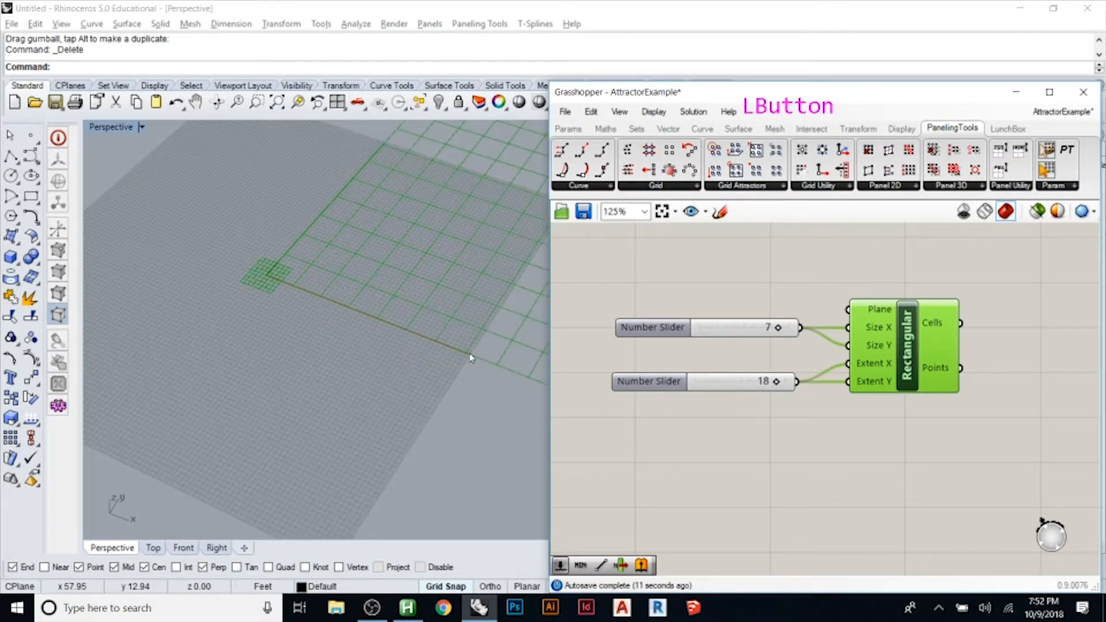
{"action": "scroll", "coordinate": [160, 337], "scroll_direction": "down", "scroll_amount": 6}
{"action": "scroll", "coordinate": [176, 339], "scroll_direction": "up", "scroll_amount": 2}
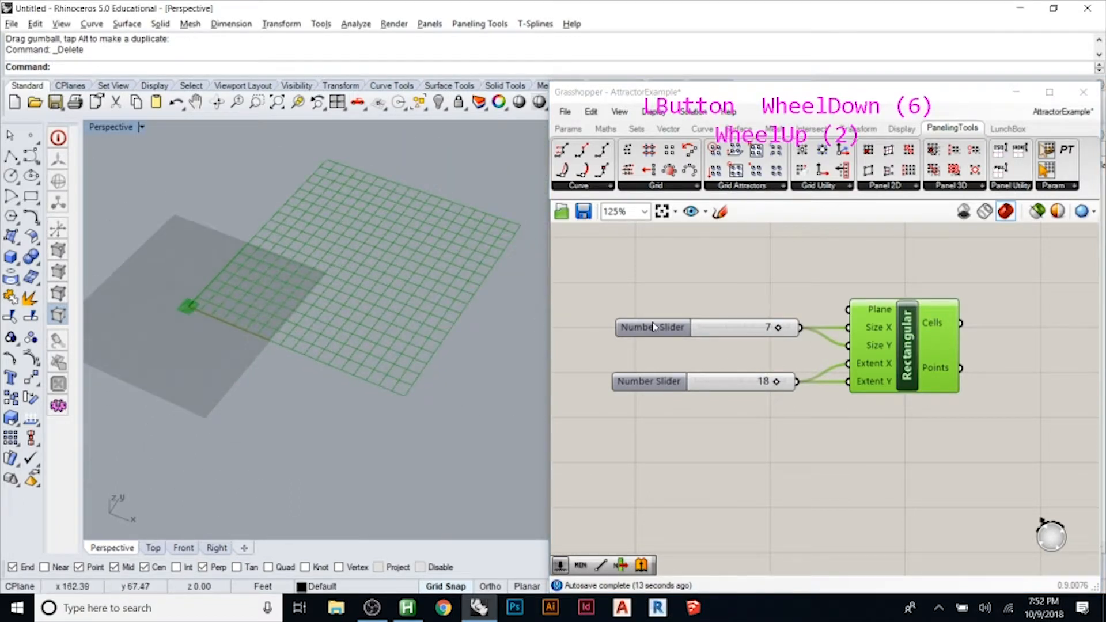
- Set the duplicated grid's cell size to 6 and its X and Y extents to 19
{"action": "mouse_move", "coordinate": [779, 327]}
{"action": "left_mouse_down"}
{"action": "mouse_move", "coordinate": [751, 326]}
{"action": "mouse_move", "coordinate": [801, 327]}
{"action": "mouse_move", "coordinate": [747, 329]}
{"action": "mouse_move", "coordinate": [782, 328]}
{"action": "mouse_move", "coordinate": [758, 339]}
{"action": "mouse_move", "coordinate": [769, 339]}
{"action": "left_mouse_up"}
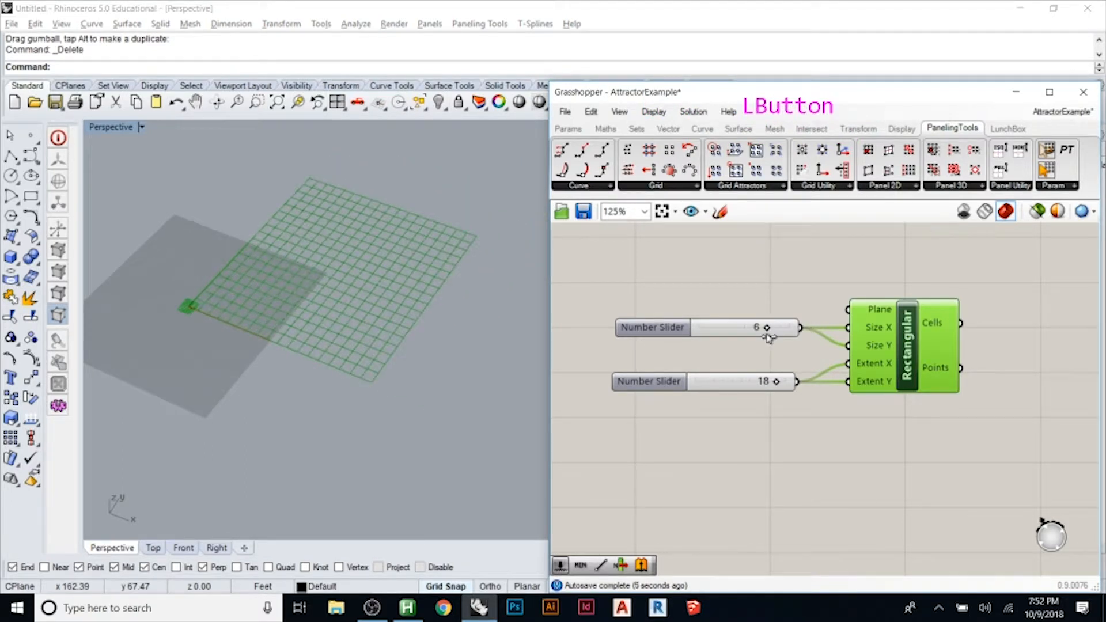
{"action": "mouse_move", "coordinate": [775, 382]}
{"action": "left_mouse_down"}
{"action": "mouse_move", "coordinate": [759, 382]}
{"action": "mouse_move", "coordinate": [782, 381]}
{"action": "left_mouse_up"}
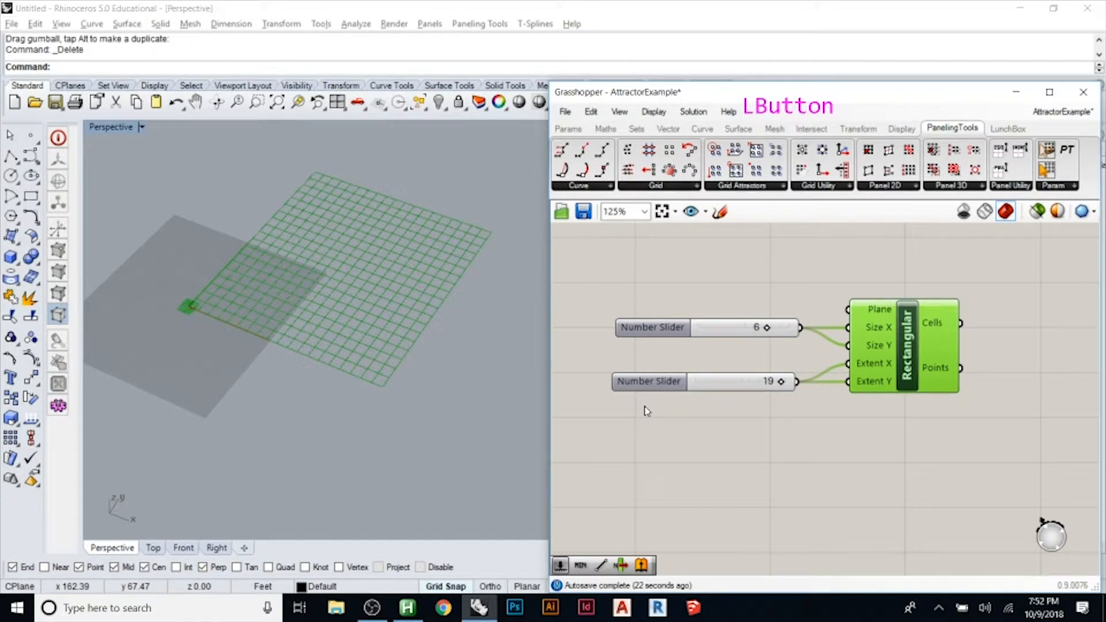
{"action": "left_click", "coordinate": [769, 291]}
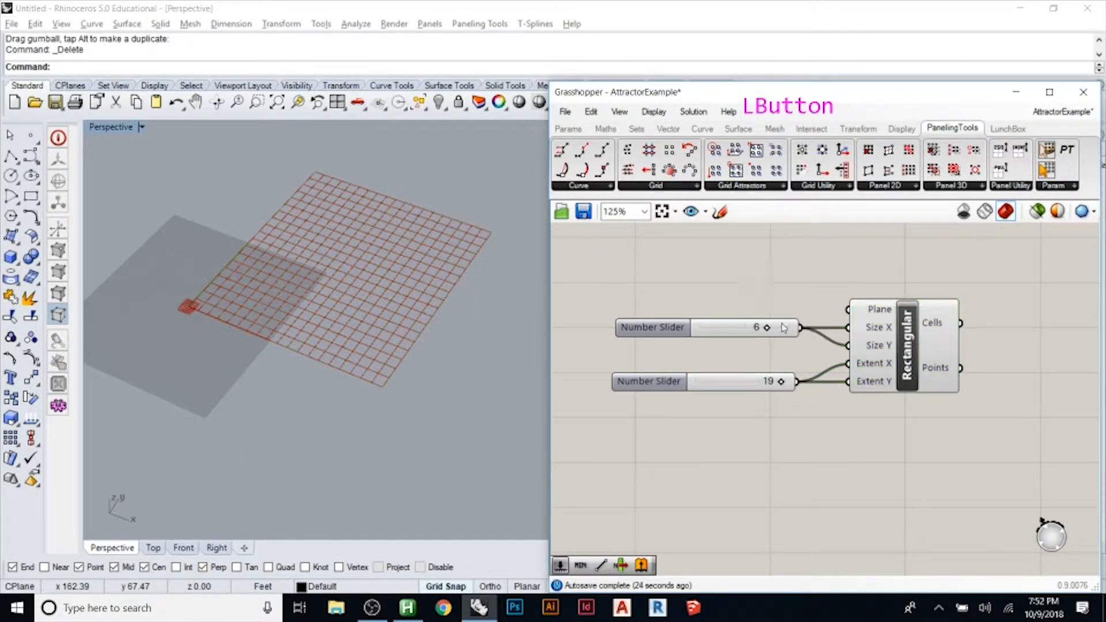
{"action": "left_click", "coordinate": [910, 360]}
{"action": "left_click_drag", "start_coordinate": [976, 280], "coordinate": [677, 442]}
{"action": "left_click", "coordinate": [730, 463]}
{"action": "scroll", "coordinate": [660, 314], "scroll_direction": "down", "scroll_amount": 1}
{"action": "scroll", "coordinate": [660, 314], "scroll_direction": "down", "scroll_amount": 4}
{"action": "scroll", "coordinate": [732, 447], "scroll_direction": "down", "scroll_amount": 2}
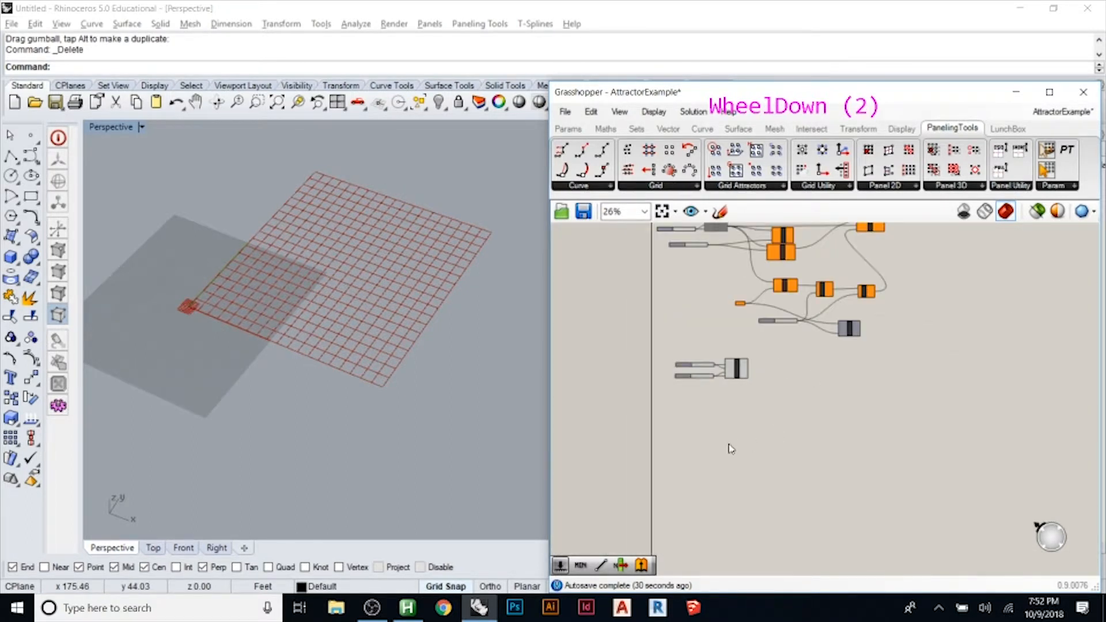
- Add a Polygon component beside the duplicated Rectangular grid and inspect its default polygon at the origin
{"action": "scroll", "coordinate": [763, 433], "scroll_direction": "up", "scroll_amount": 5}
{"action": "left_click", "coordinate": [701, 363]}
{"action": "right_click_drag", "start_coordinate": [697, 343], "coordinate": [742, 399]}
{"action": "double_click", "coordinate": [919, 366]}
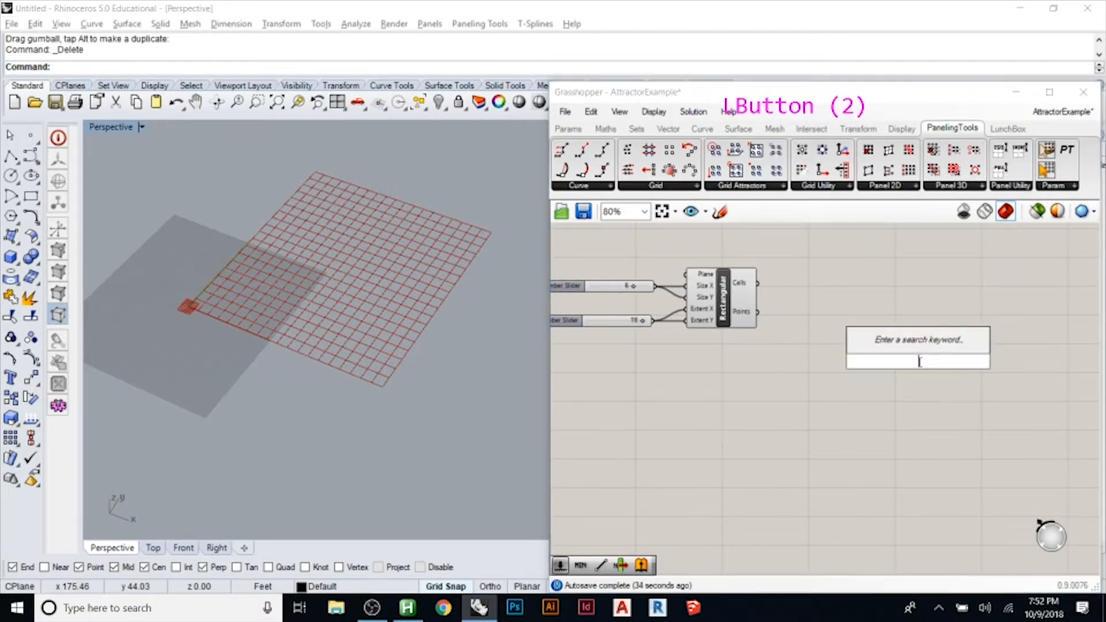
{"action": "type", "text": "polygon"}
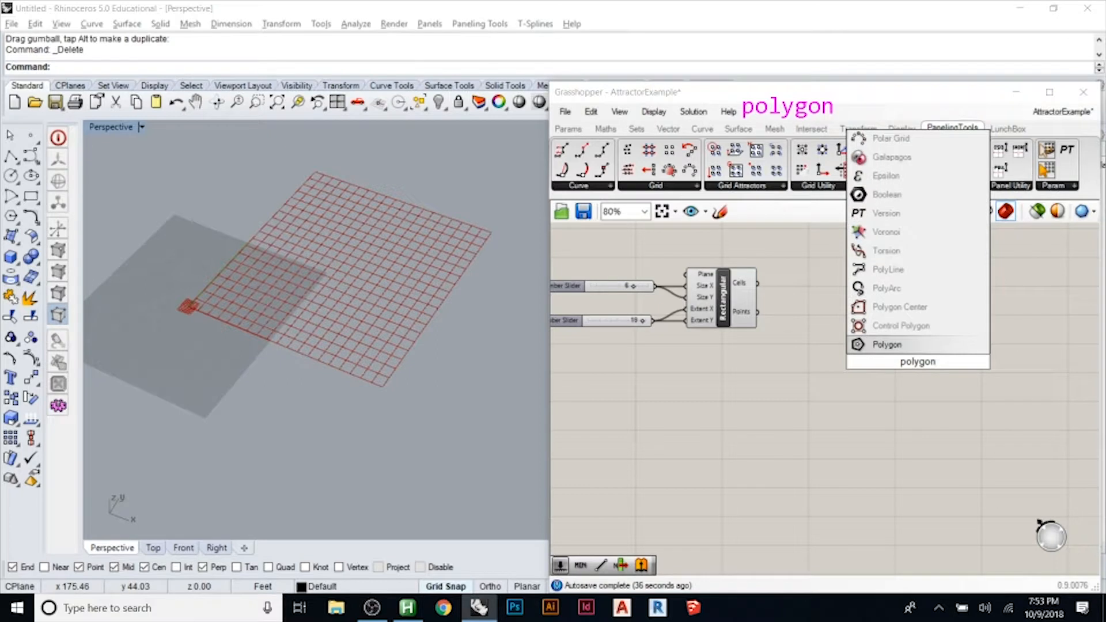
{"action": "left_click", "coordinate": [887, 344]}
{"action": "left_click_drag", "start_coordinate": [909, 365], "coordinate": [922, 347]}
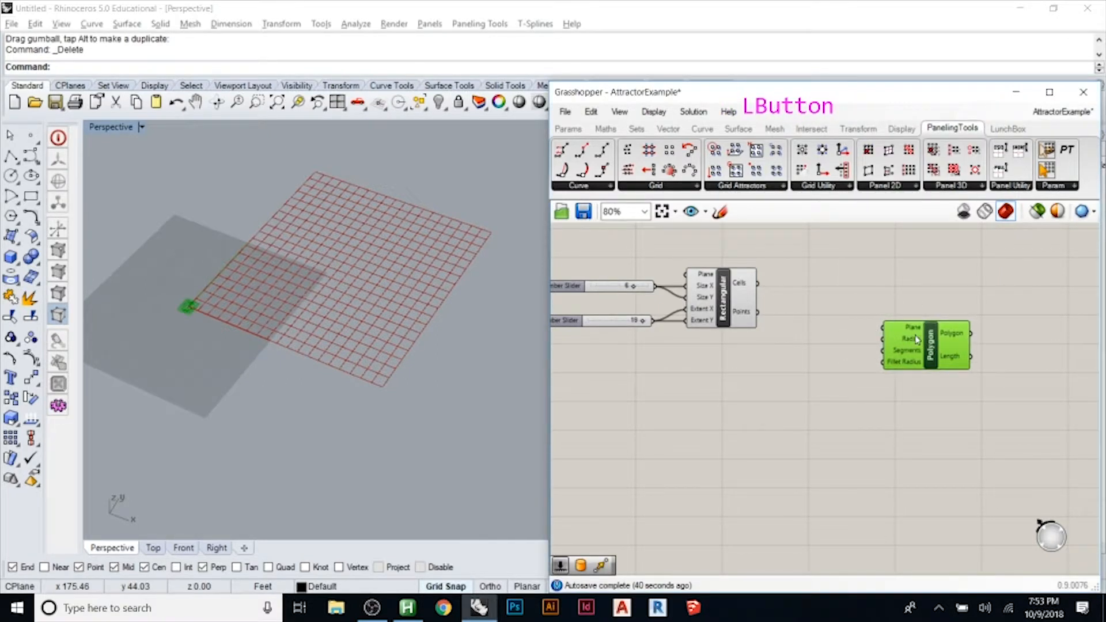
{"action": "scroll", "coordinate": [187, 312], "scroll_direction": "up", "scroll_amount": 11}
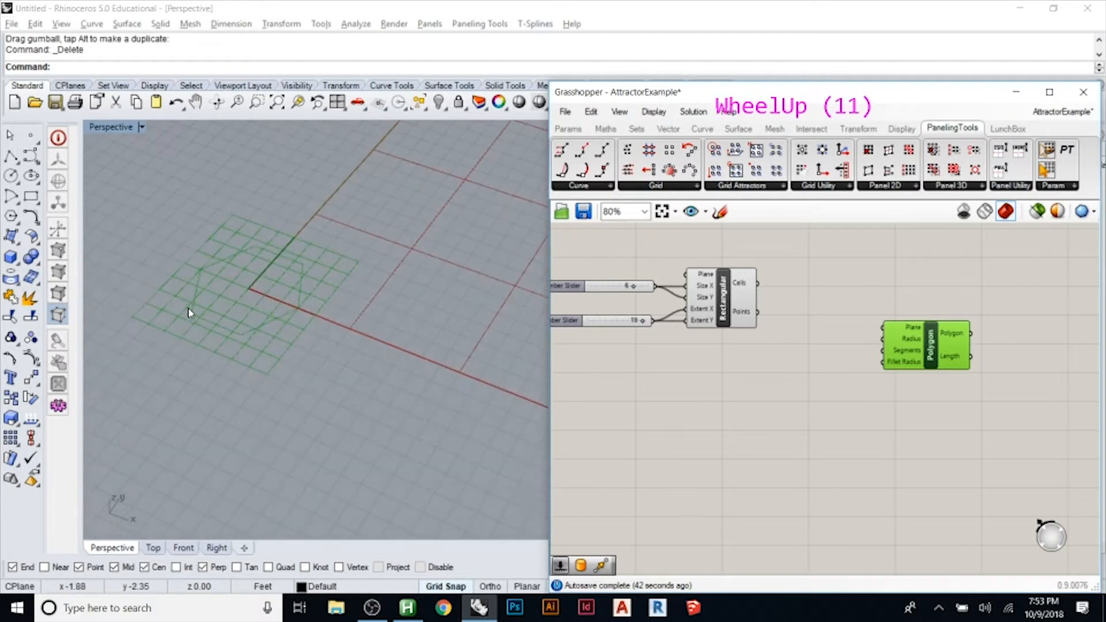
- Try feeding the Rectangular grid's Cells output into the Polygon's Plane input and inspect the resulting polygons in the viewport
{"action": "scroll", "coordinate": [196, 309], "scroll_direction": "down", "scroll_amount": 1}
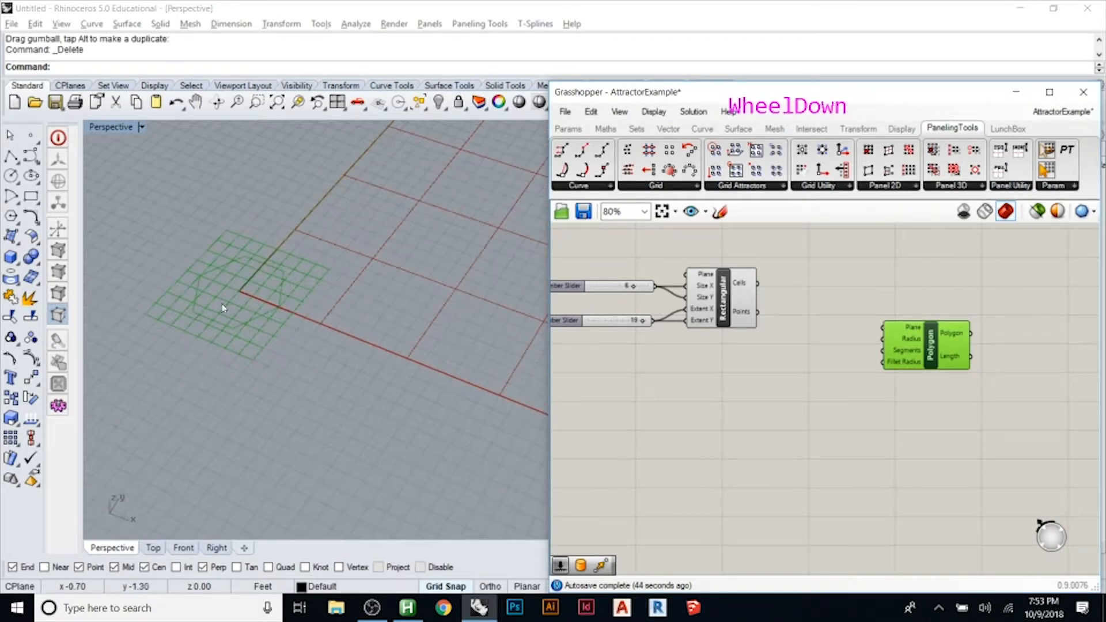
{"action": "left_click_drag", "start_coordinate": [917, 353], "coordinate": [909, 355]}
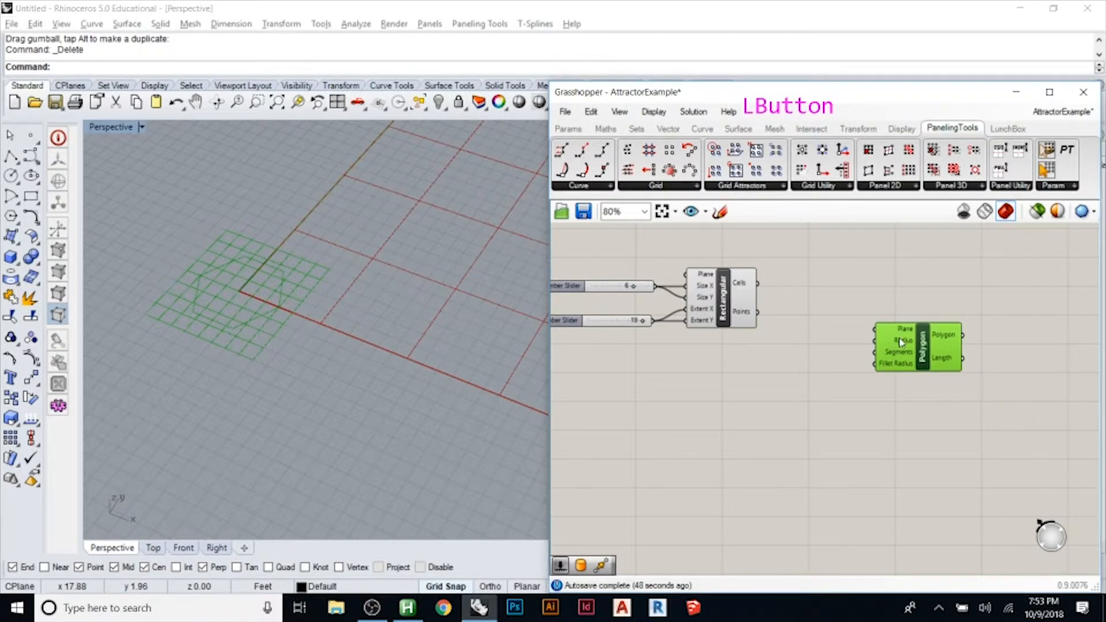
{"action": "mouse_move", "coordinate": [901, 344]}
{"action": "left_click_drag", "start_coordinate": [901, 344], "coordinate": [908, 348]}
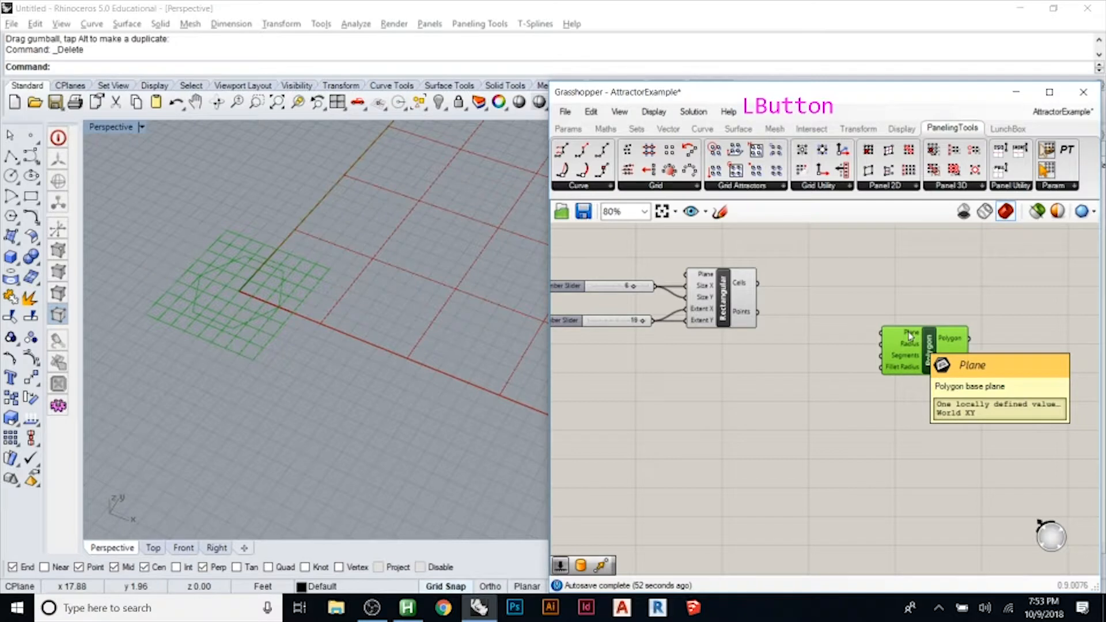
{"action": "left_click_drag", "start_coordinate": [758, 283], "coordinate": [875, 333]}
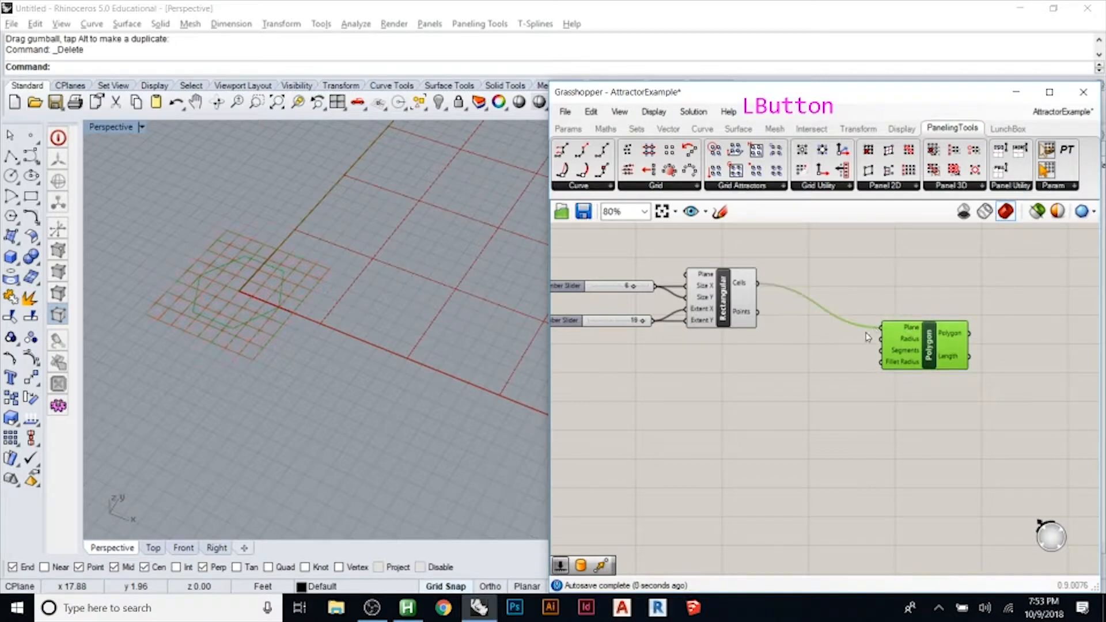
{"action": "scroll", "coordinate": [222, 338], "scroll_direction": "down", "scroll_amount": 12}
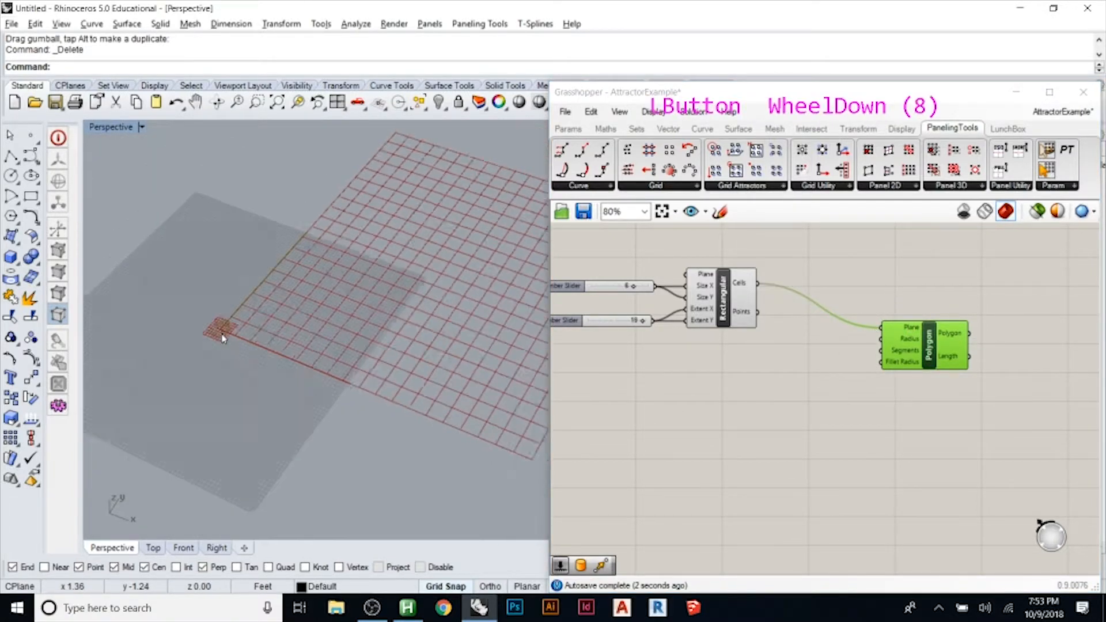
{"action": "scroll", "coordinate": [225, 338], "scroll_direction": "up", "scroll_amount": 6}
{"action": "right_click_drag", "start_coordinate": [225, 338], "coordinate": [336, 299]}
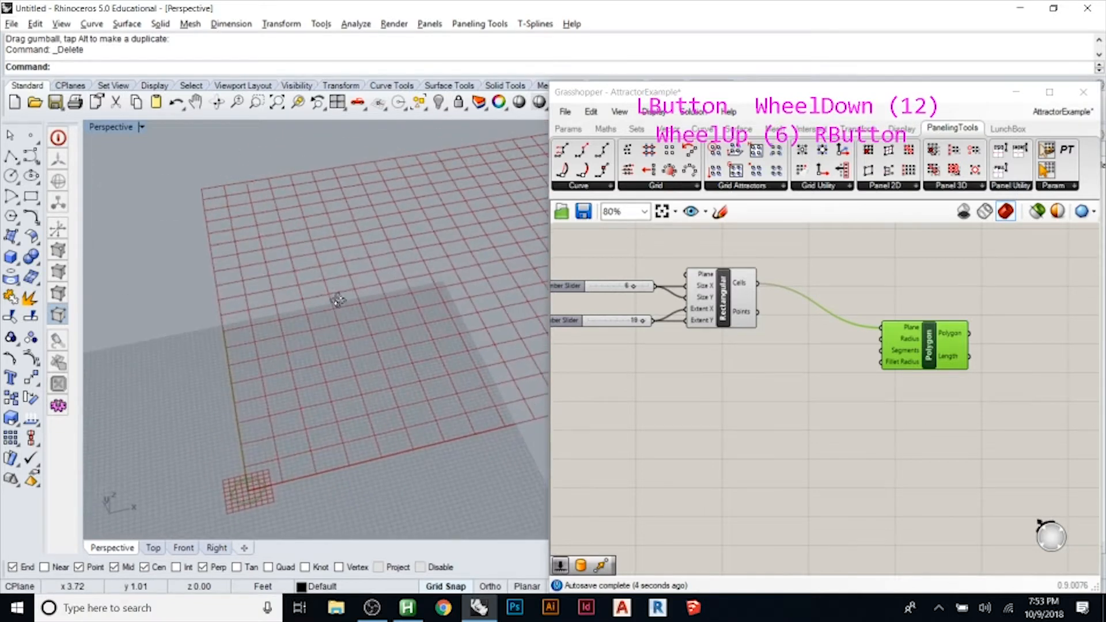
{"action": "scroll", "coordinate": [261, 462], "scroll_direction": "up", "scroll_amount": 5}
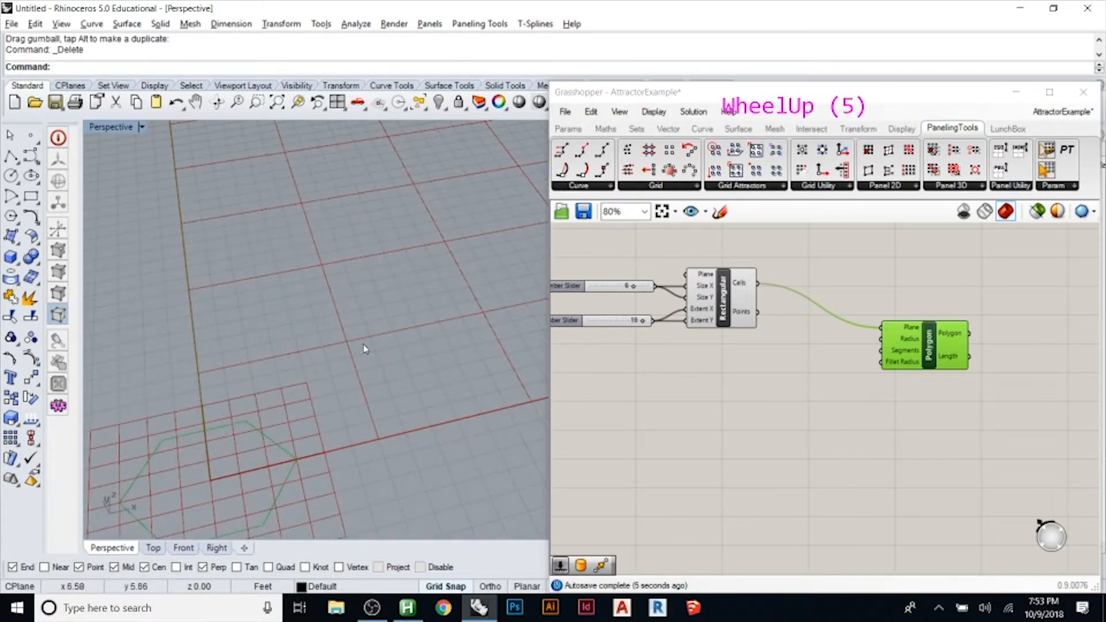
{"action": "left_click_drag", "start_coordinate": [926, 353], "coordinate": [952, 347]}
{"action": "left_click", "coordinate": [872, 401]}
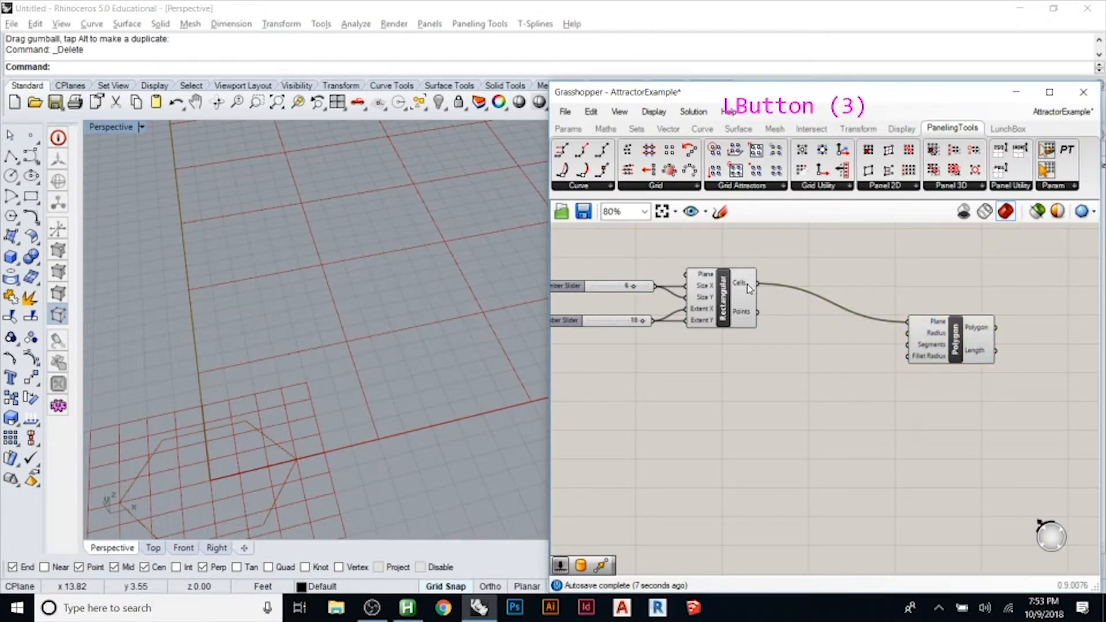
- Connect the Rectangular grid's Points output to the Polygon's Plane input, replacing the Cells connection
{"action": "left_click_drag", "start_coordinate": [759, 313], "coordinate": [952, 333]}
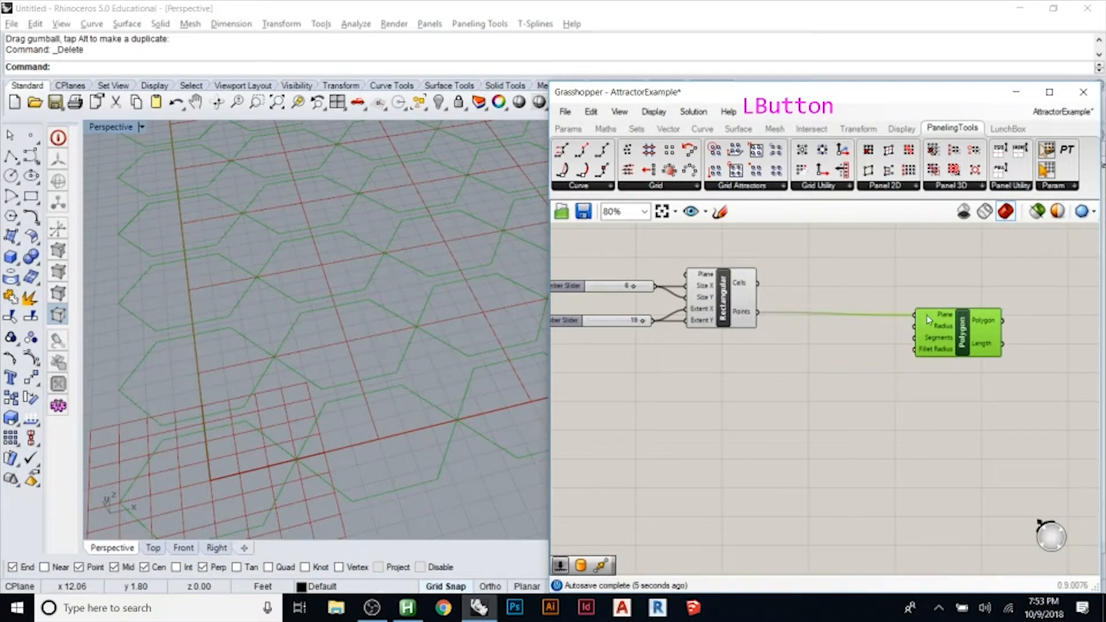
{"action": "left_click_drag", "start_coordinate": [940, 339], "coordinate": [931, 340]}
{"action": "scroll", "coordinate": [265, 433], "scroll_direction": "down", "scroll_amount": 6}
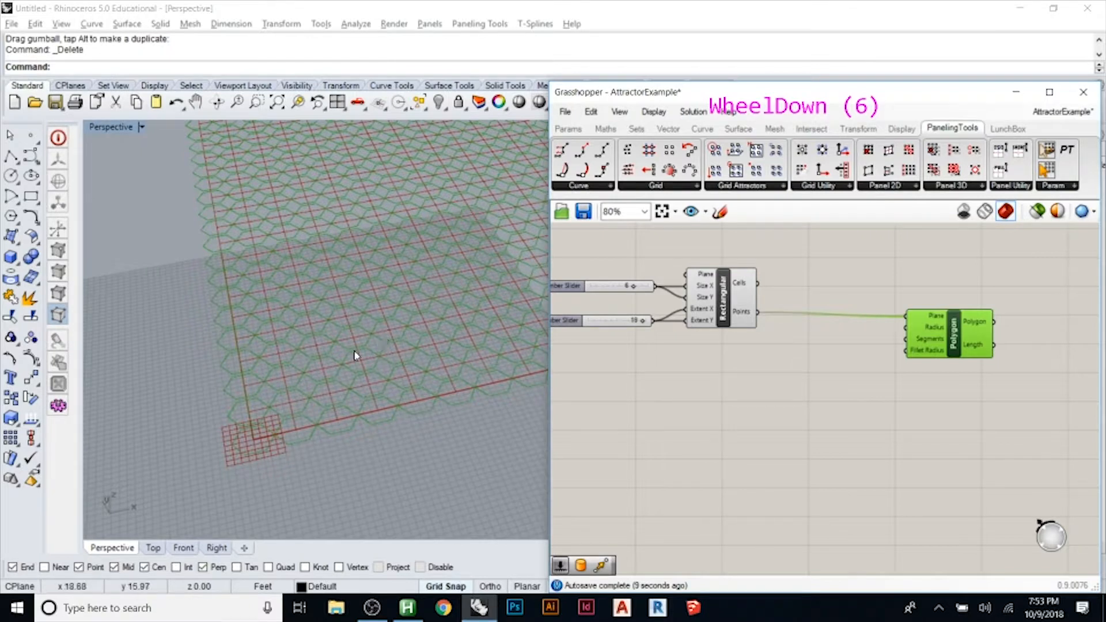
- Turn off the Rectangular component's preview so only the polygons are displayed, comparing the viewport with it on and off
{"action": "left_click", "coordinate": [720, 305]}
{"action": "middle_click", "coordinate": [731, 303]}
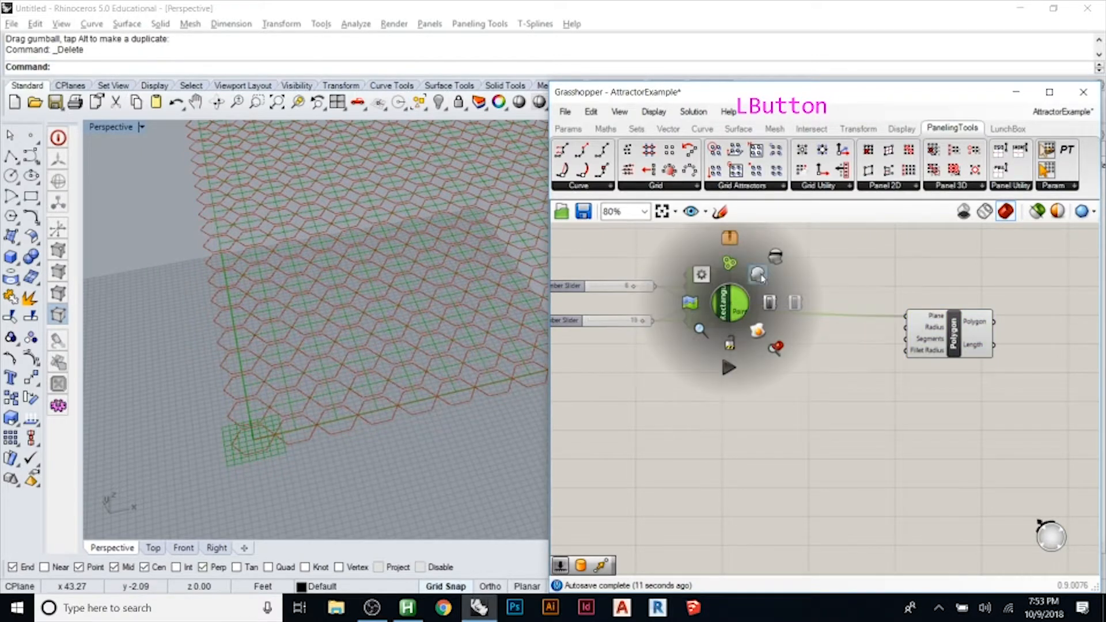
{"action": "left_click", "coordinate": [774, 257]}
{"action": "middle_click", "coordinate": [728, 310]}
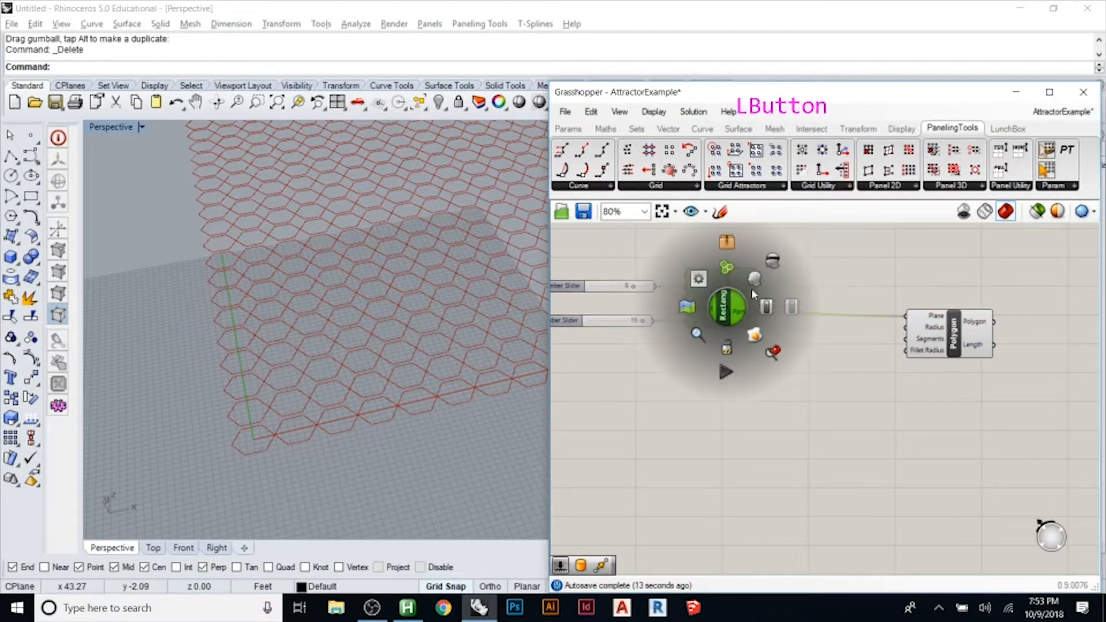
{"action": "left_click", "coordinate": [774, 257]}
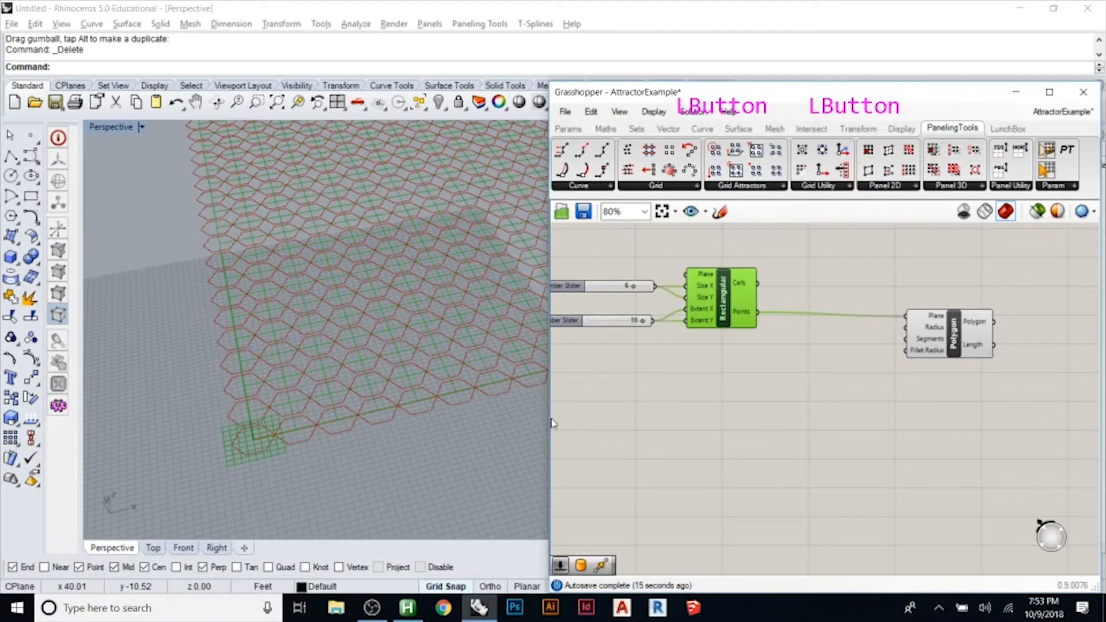
{"action": "middle_click", "coordinate": [728, 294]}
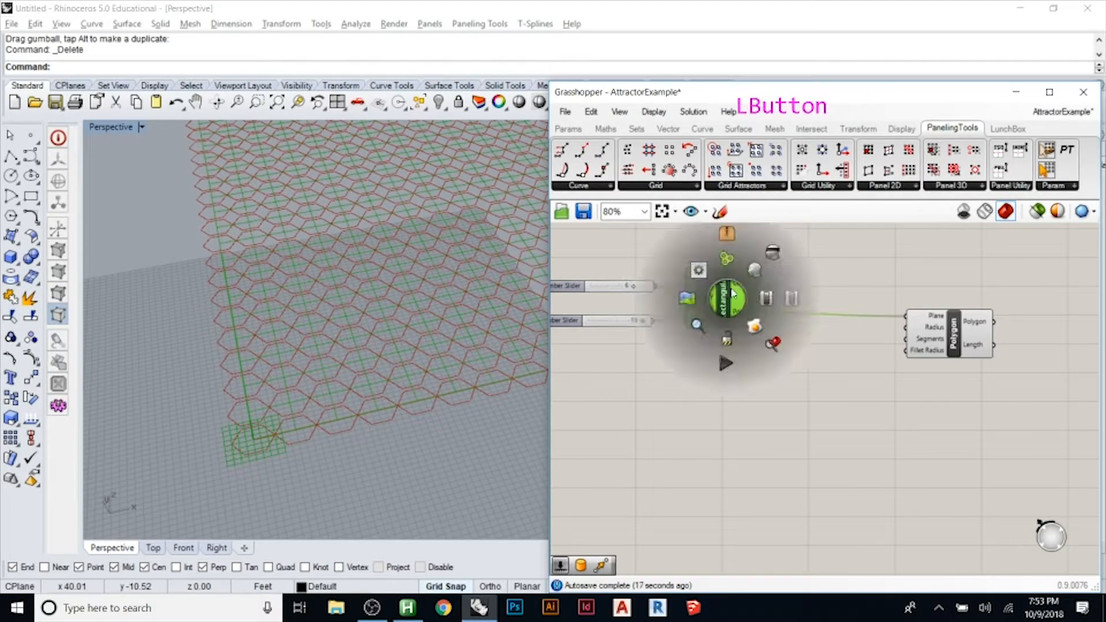
{"action": "left_click", "coordinate": [774, 258]}
{"action": "scroll", "coordinate": [294, 372], "scroll_direction": "up", "scroll_amount": 2}
{"action": "scroll", "coordinate": [285, 403], "scroll_direction": "up", "scroll_amount": 3}
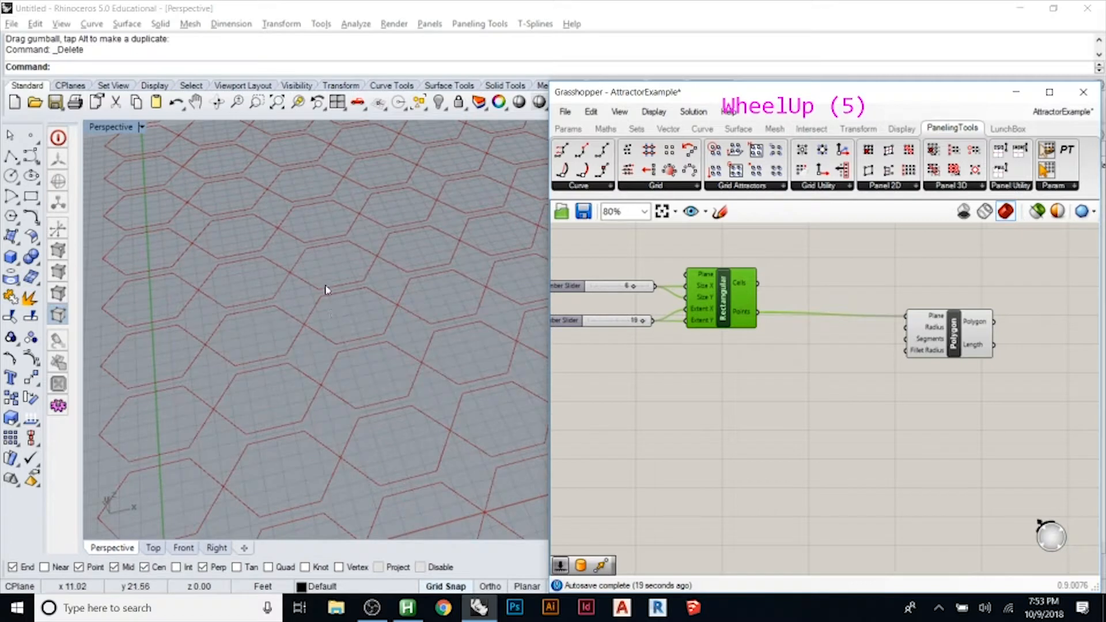
{"action": "scroll", "coordinate": [328, 282], "scroll_direction": "down", "scroll_amount": 2}
{"action": "scroll", "coordinate": [296, 487], "scroll_direction": "up", "scroll_amount": 3}
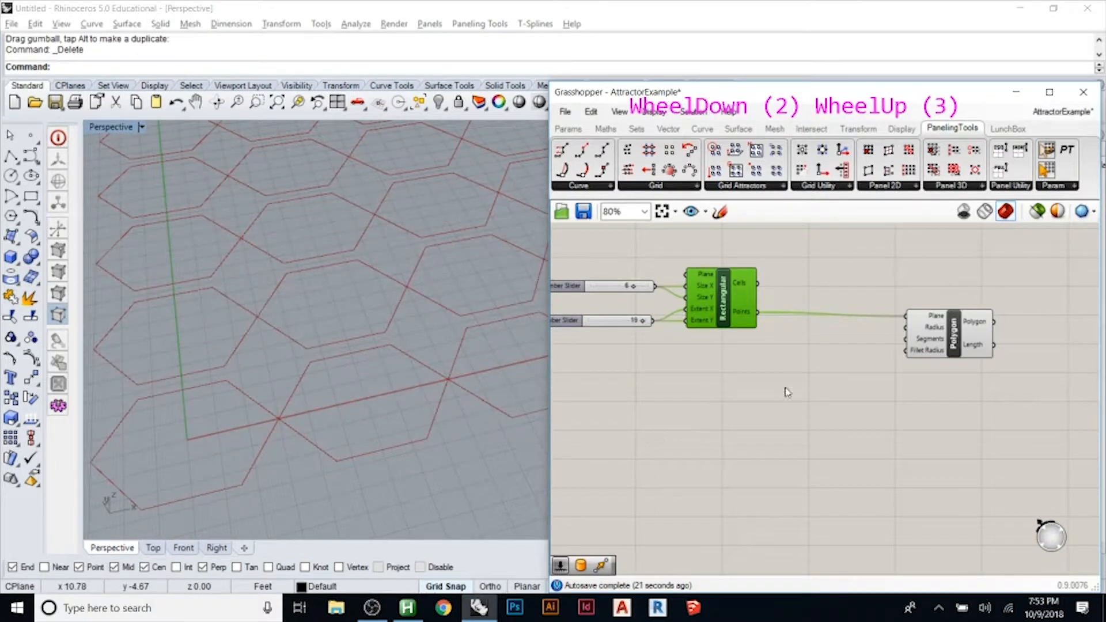
- Add a number slider of 5, connect it to the Polygon's Segments input, and raise it to 8
{"action": "left_click_drag", "start_coordinate": [941, 337], "coordinate": [927, 329]}
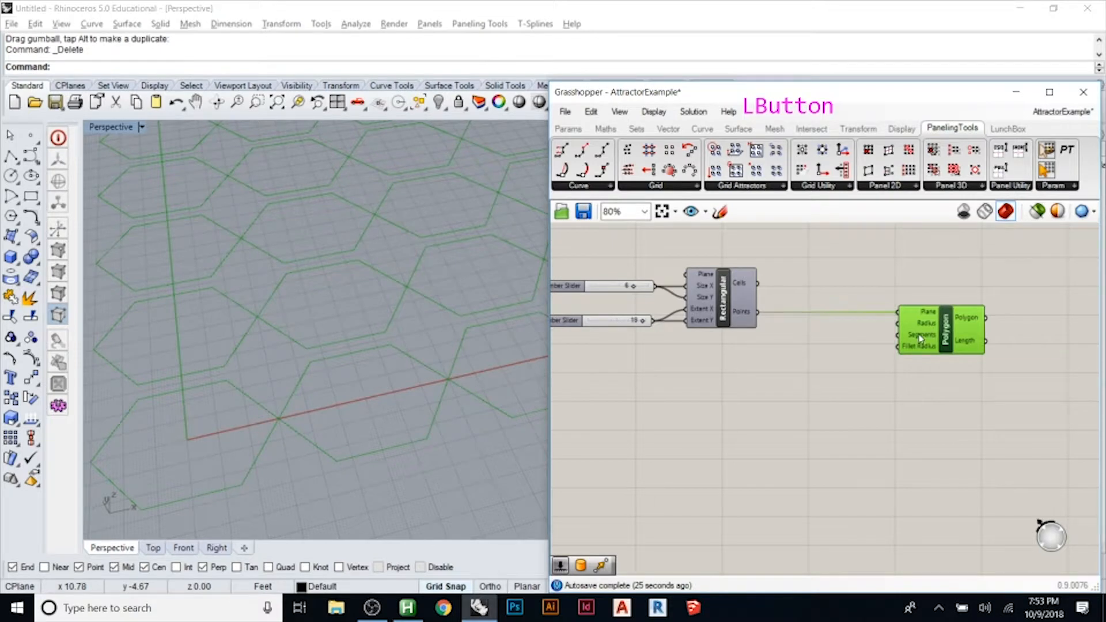
{"action": "double_click", "coordinate": [757, 430]}
{"action": "type", "text": "5"}
{"action": "key", "text": "Return"}
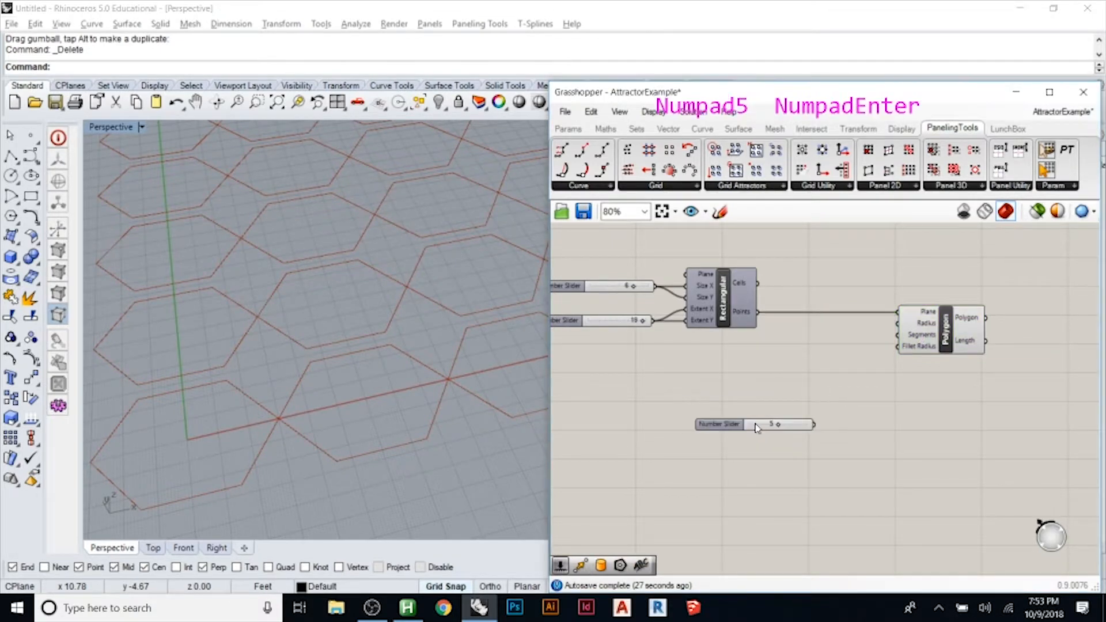
{"action": "left_click_drag", "start_coordinate": [814, 425], "coordinate": [904, 329]}
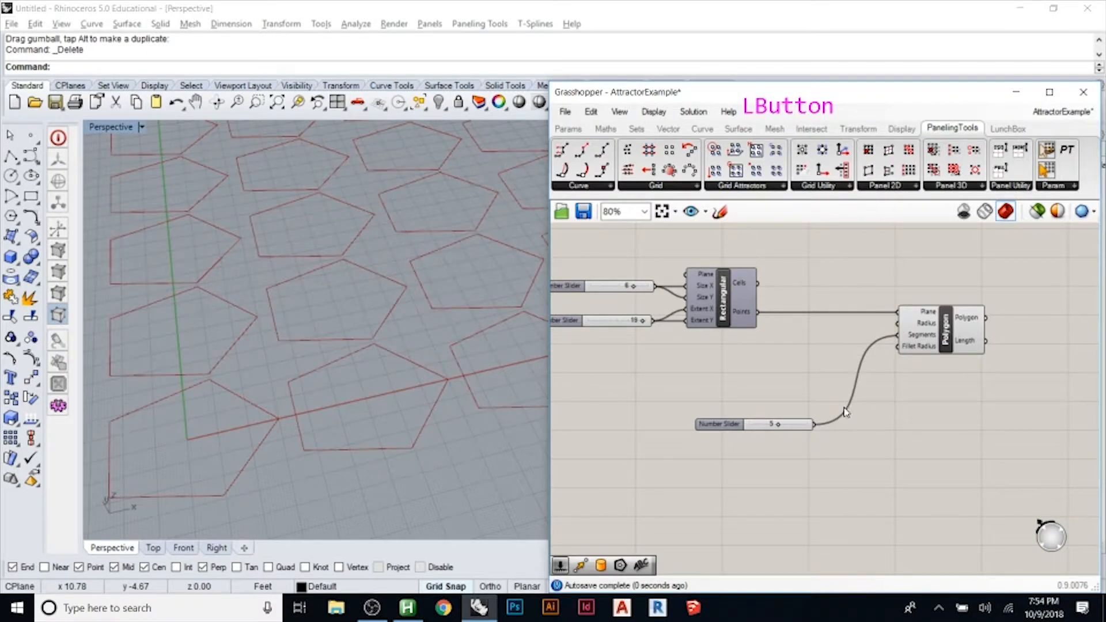
{"action": "mouse_move", "coordinate": [779, 428]}
{"action": "left_mouse_down"}
{"action": "mouse_move", "coordinate": [821, 428]}
{"action": "mouse_move", "coordinate": [798, 431]}
{"action": "left_mouse_up"}
- Disconnect the grid points from the Polygon's Plane input
{"action": "right_click", "coordinate": [914, 314]}
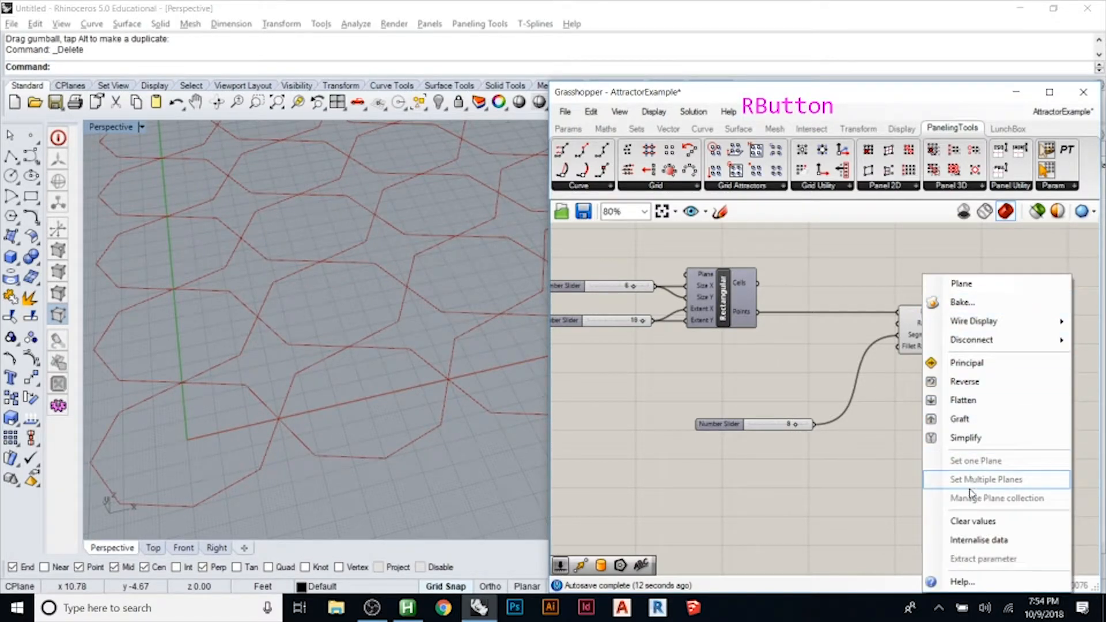
{"action": "left_click", "coordinate": [906, 331]}
{"action": "right_click", "coordinate": [913, 316]}
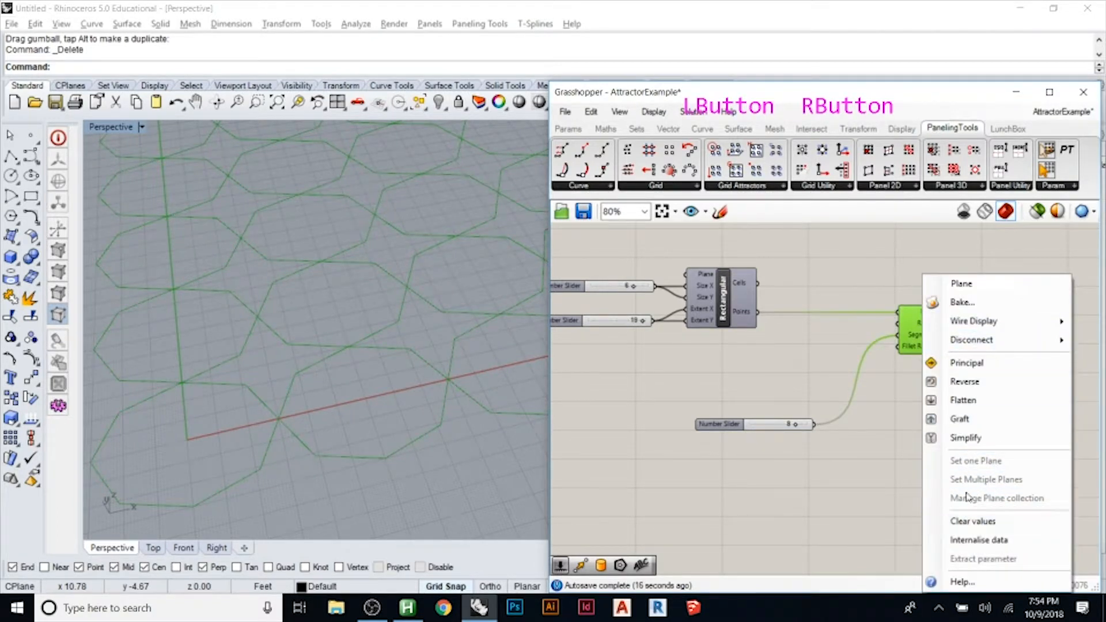
{"action": "mouse_move", "coordinate": [968, 343]}
{"action": "left_click", "coordinate": [836, 344]}
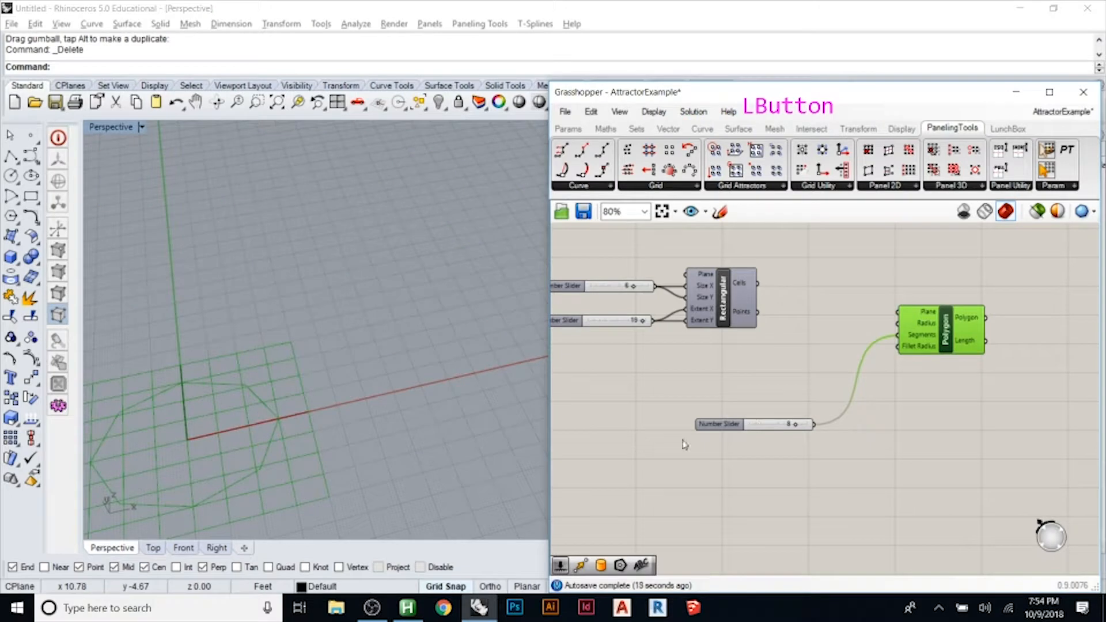
- Set the polygon segments to 6 and reconnect the grid's Points output to the Polygon's Plane input
{"action": "mouse_move", "coordinate": [796, 426]}
{"action": "left_mouse_down"}
{"action": "mouse_move", "coordinate": [771, 432]}
{"action": "mouse_move", "coordinate": [786, 434]}
{"action": "left_mouse_up"}
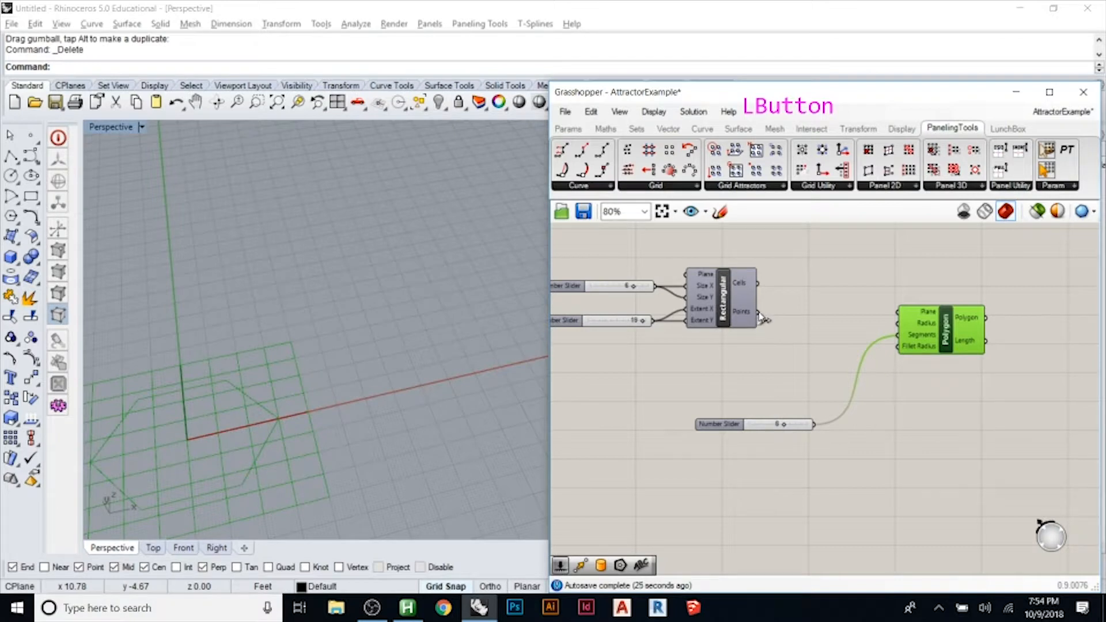
{"action": "left_click_drag", "start_coordinate": [757, 312], "coordinate": [823, 321]}
{"action": "left_click_drag", "start_coordinate": [751, 317], "coordinate": [899, 313]}
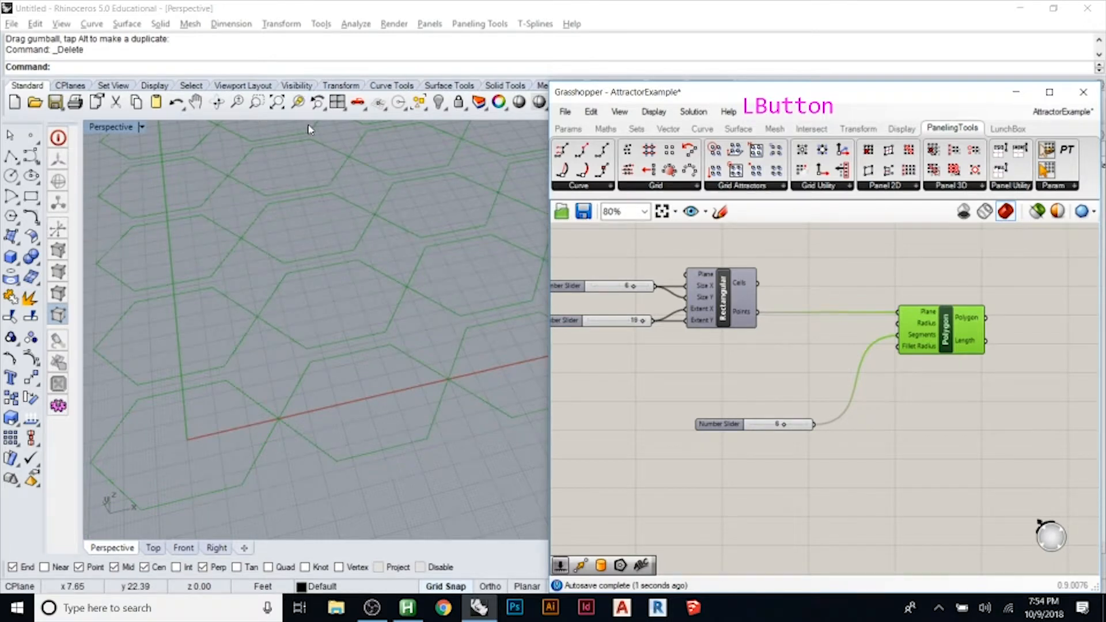
{"action": "scroll", "coordinate": [341, 408], "scroll_direction": "down", "scroll_amount": 9}
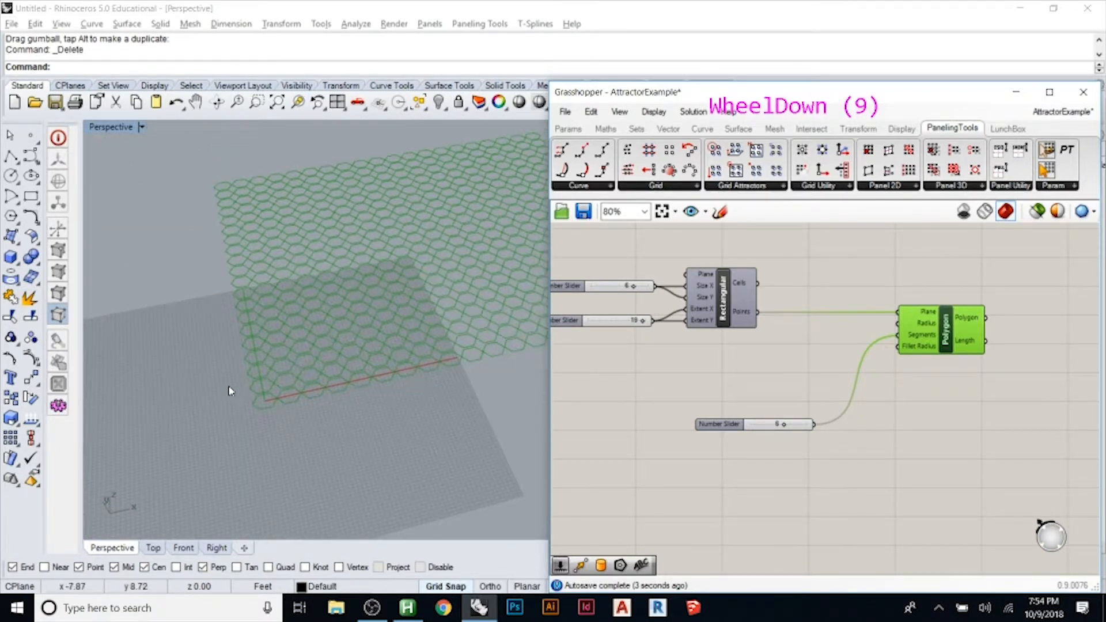
- Reduce the Rectangular grid's X and Y extents to 9 and compare the grid and polygon outputs
{"action": "left_click_drag", "start_coordinate": [642, 324], "coordinate": [612, 324]}
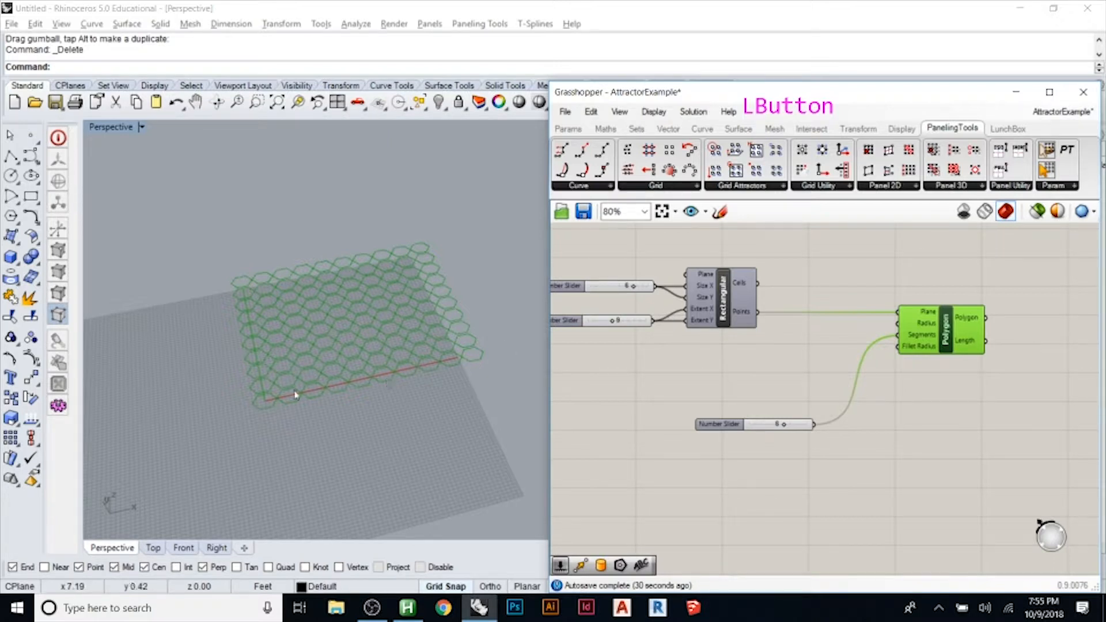
{"action": "left_click", "coordinate": [725, 315]}
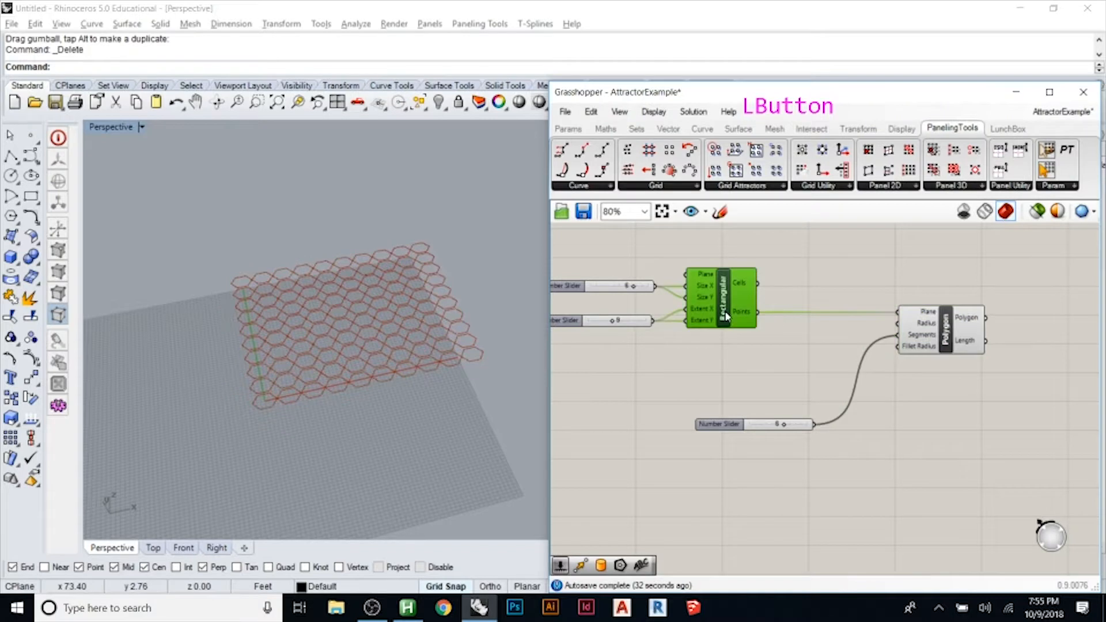
{"action": "left_click", "coordinate": [952, 337]}
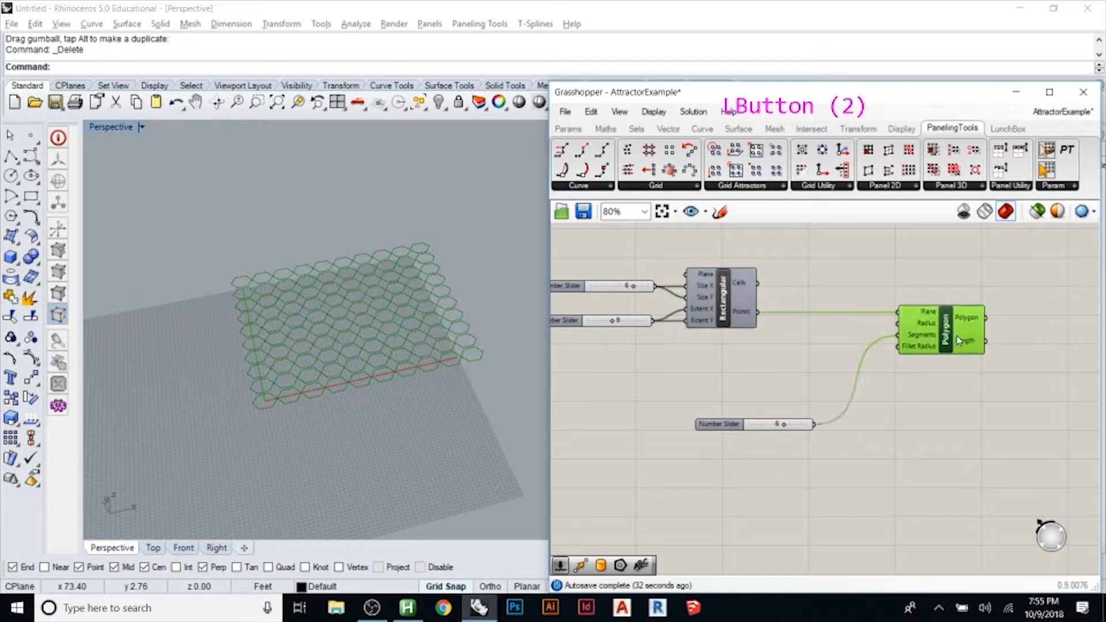
- Set the polygon's segments to 5 and inspect the pentagons in the viewport
{"action": "left_click", "coordinate": [782, 426]}
{"action": "left_click_drag", "start_coordinate": [783, 426], "coordinate": [784, 460]}
{"action": "left_click", "coordinate": [343, 353]}
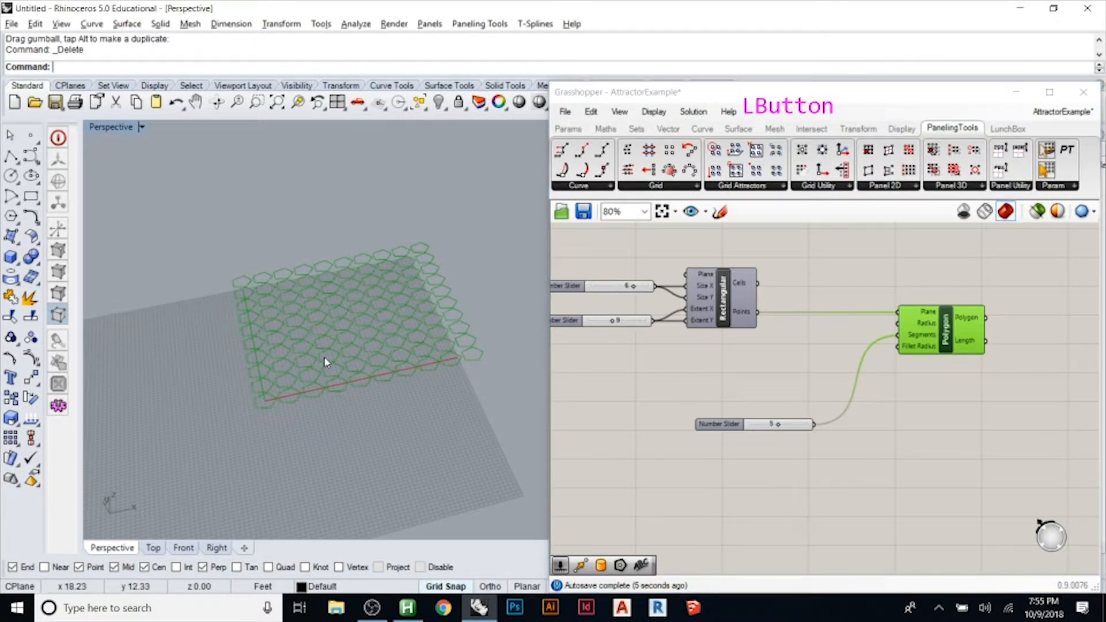
{"action": "scroll", "coordinate": [293, 371], "scroll_direction": "up", "scroll_amount": 4}
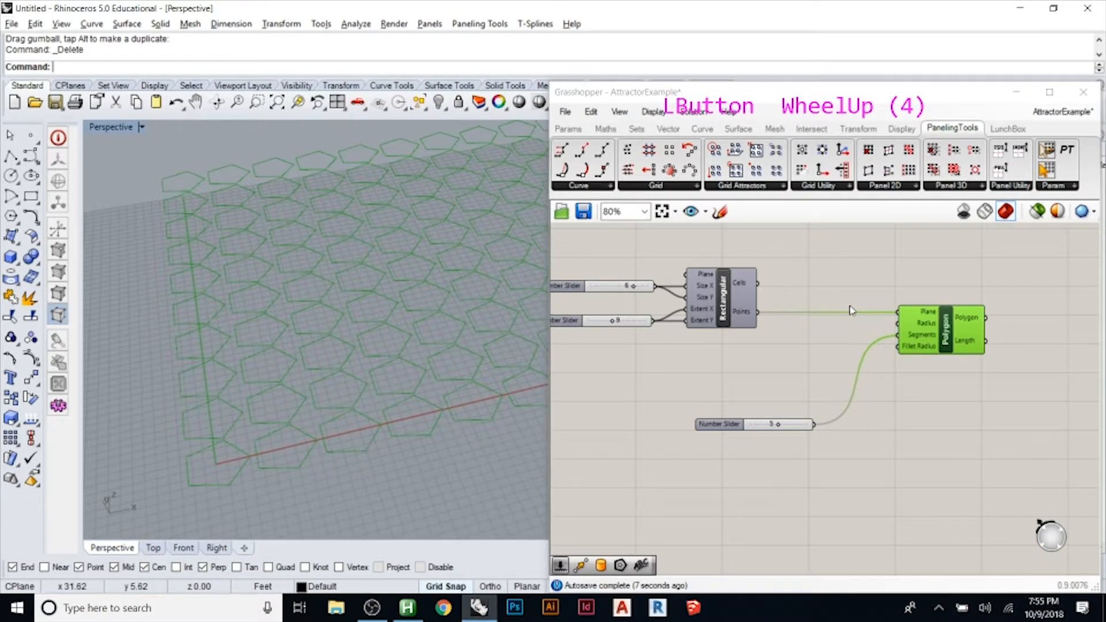
{"action": "double_click", "coordinate": [782, 385]}
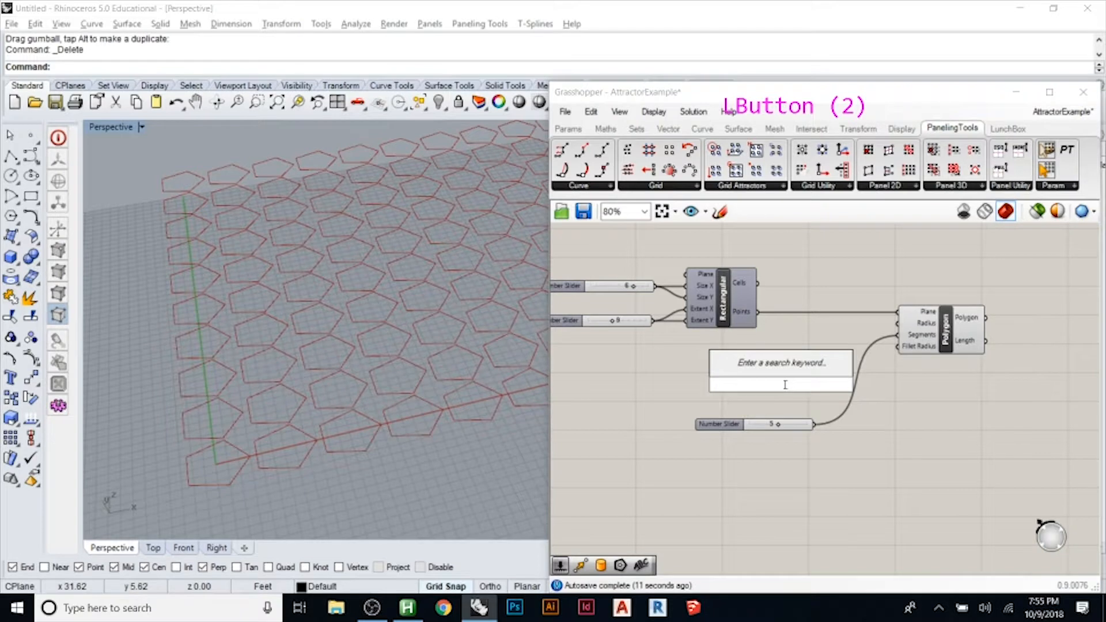
{"action": "key", "text": "Escape"}
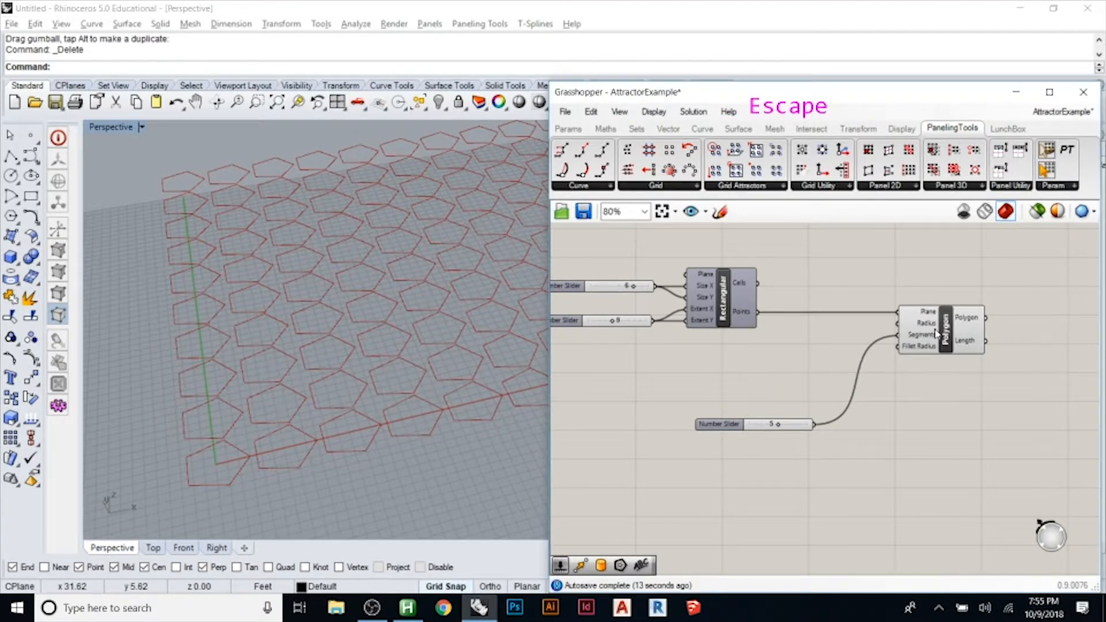
{"action": "mouse_move", "coordinate": [931, 328]}
{"action": "left_click", "coordinate": [775, 374]}
{"action": "key", "text": "KP_5"}
{"action": "key", "text": "KP_Decimal"}
{"action": "key", "text": "KP_Decimal"}
{"action": "key", "text": "KP_5"}
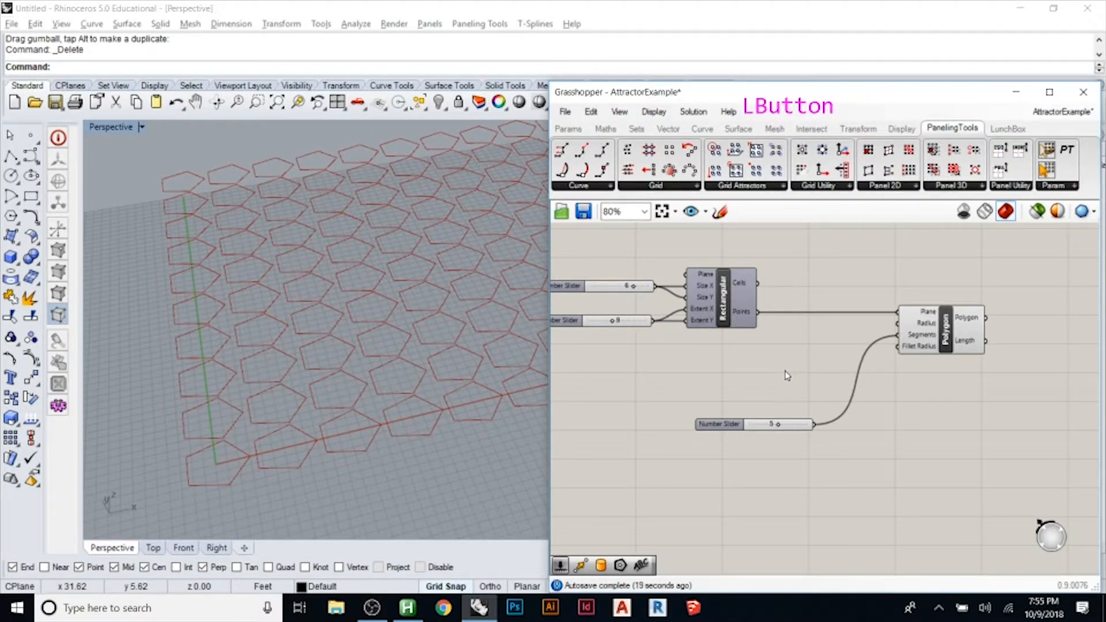
- Add a decimal number slider with the value 5.55 and place it just above the segments slider
{"action": "double_click", "coordinate": [786, 375]}
{"action": "type", "text": "5.55"}
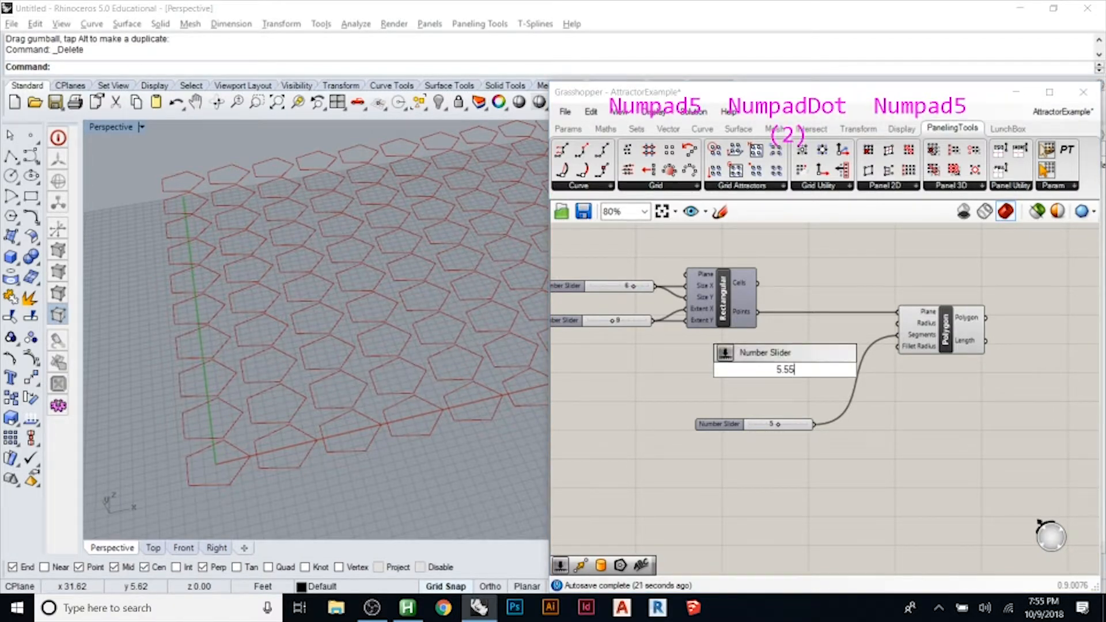
{"action": "key", "text": "KP_Enter"}
{"action": "left_click_drag", "start_coordinate": [773, 374], "coordinate": [709, 380]}
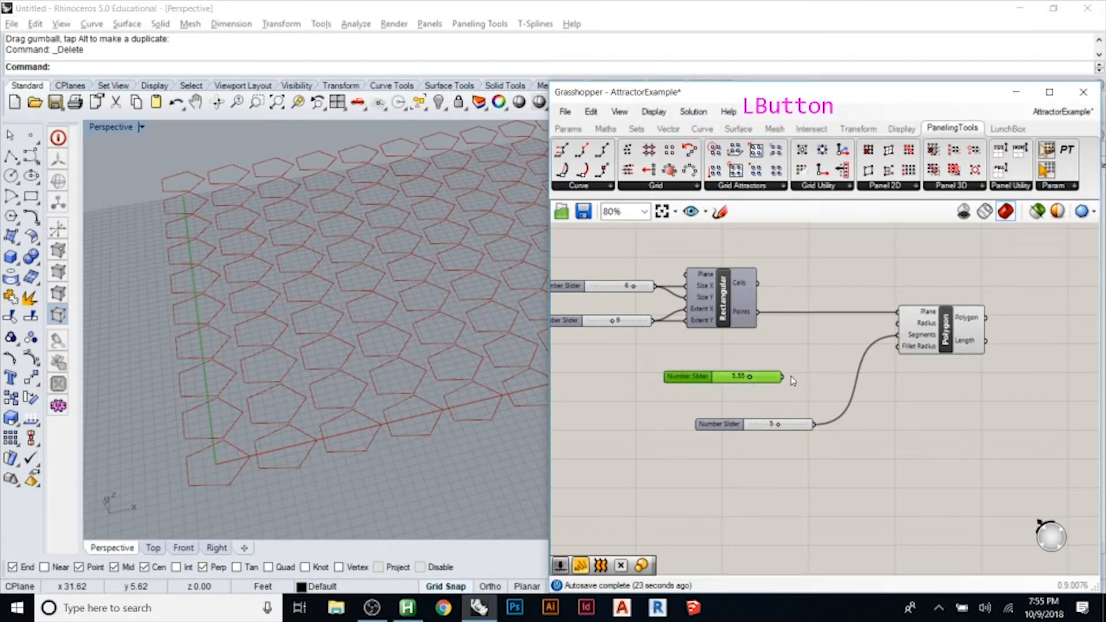
- Connect the decimal slider to the Polygon's Radius input and set the radius to 2.80
{"action": "left_click_drag", "start_coordinate": [783, 376], "coordinate": [887, 326]}
{"action": "mouse_move", "coordinate": [741, 380]}
{"action": "left_mouse_down"}
{"action": "mouse_move", "coordinate": [767, 379]}
{"action": "mouse_move", "coordinate": [736, 382]}
{"action": "left_mouse_up"}
{"action": "left_click_drag", "start_coordinate": [735, 377], "coordinate": [733, 380]}
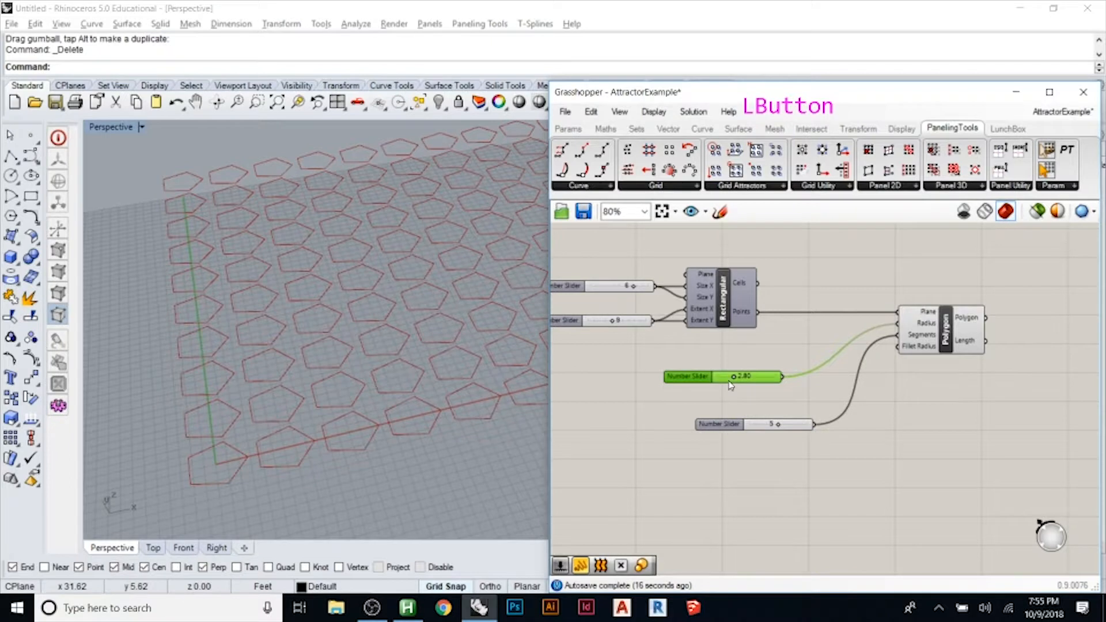
{"action": "left_click", "coordinate": [942, 343]}
{"action": "left_click", "coordinate": [929, 417]}
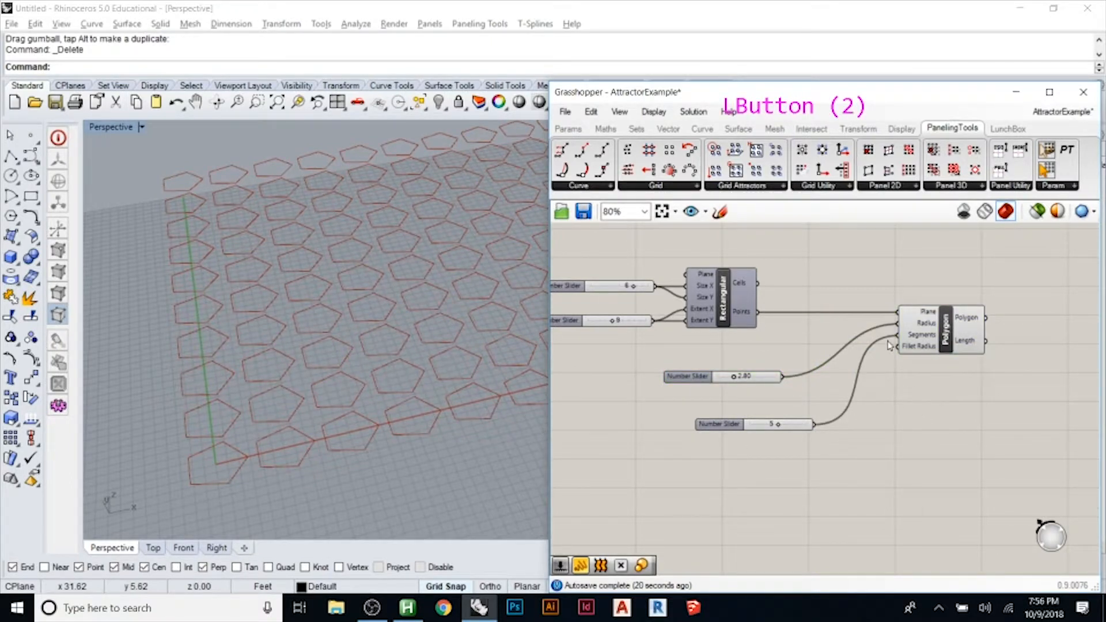
- Inspect the Polygon component's Fillet Radius input and its Polygon and Length outputs
{"action": "mouse_move", "coordinate": [904, 353]}
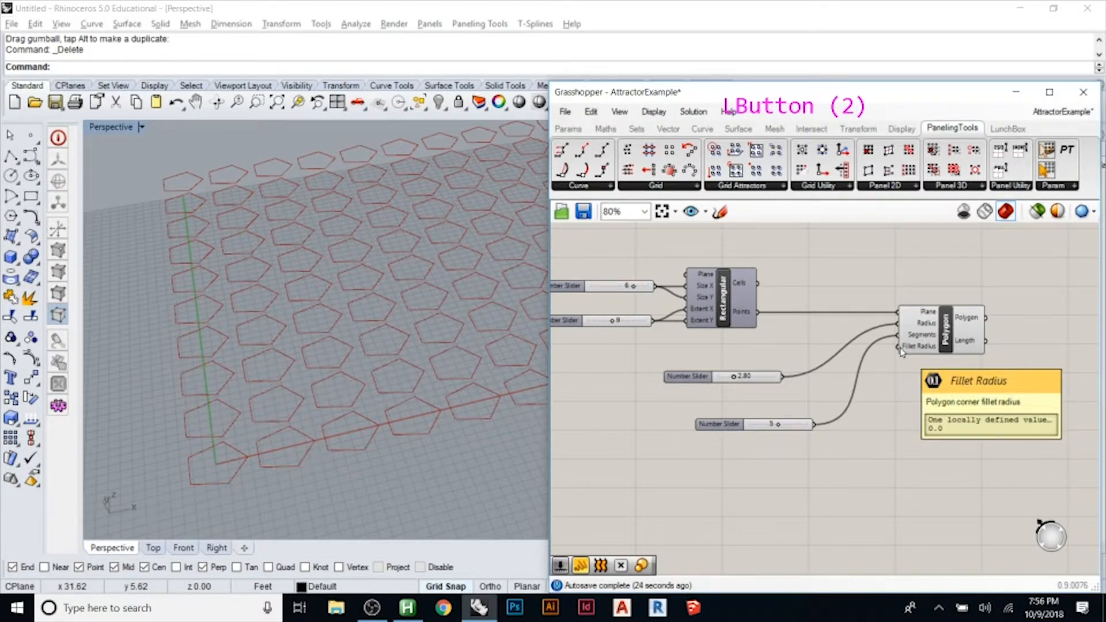
{"action": "scroll", "coordinate": [903, 350], "scroll_direction": "down", "scroll_amount": 2}
{"action": "scroll", "coordinate": [923, 346], "scroll_direction": "up", "scroll_amount": 3}
{"action": "left_click", "coordinate": [835, 340]}
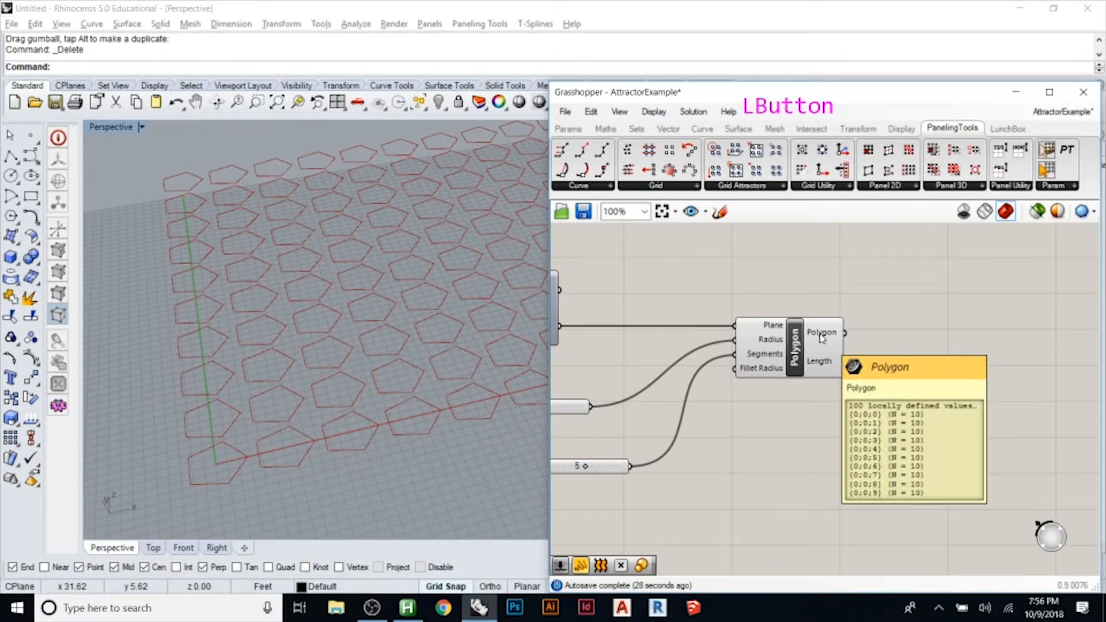
{"action": "mouse_move", "coordinate": [826, 369]}
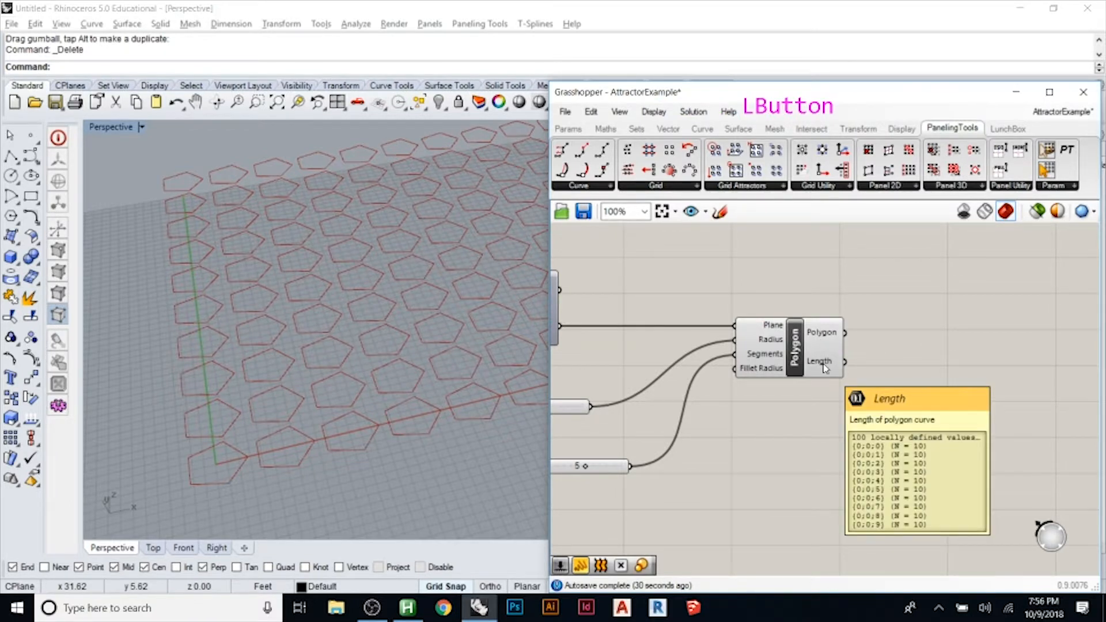
{"action": "mouse_move", "coordinate": [830, 341]}
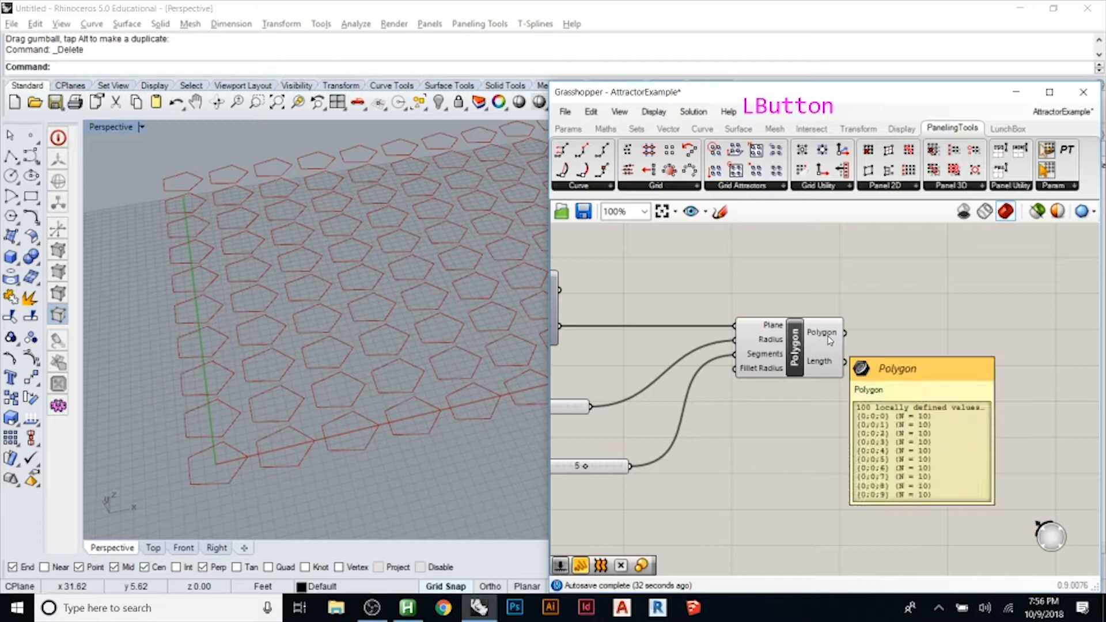
- Add a Scale component beyond the output side of the Polygon component
{"action": "double_click", "coordinate": [977, 319]}
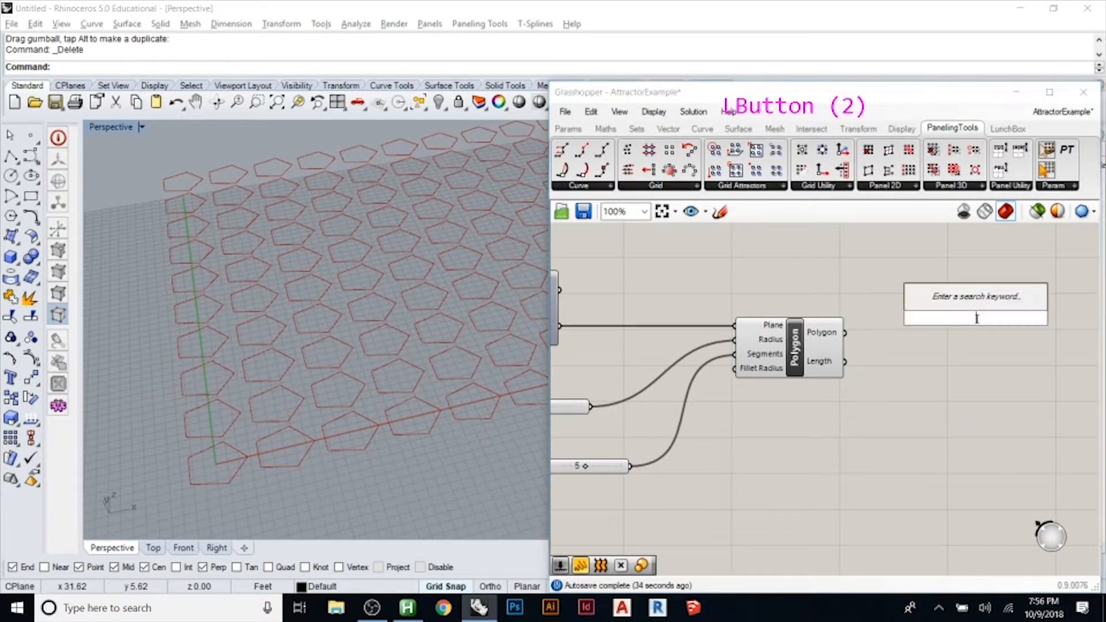
{"action": "type", "text": "scale"}
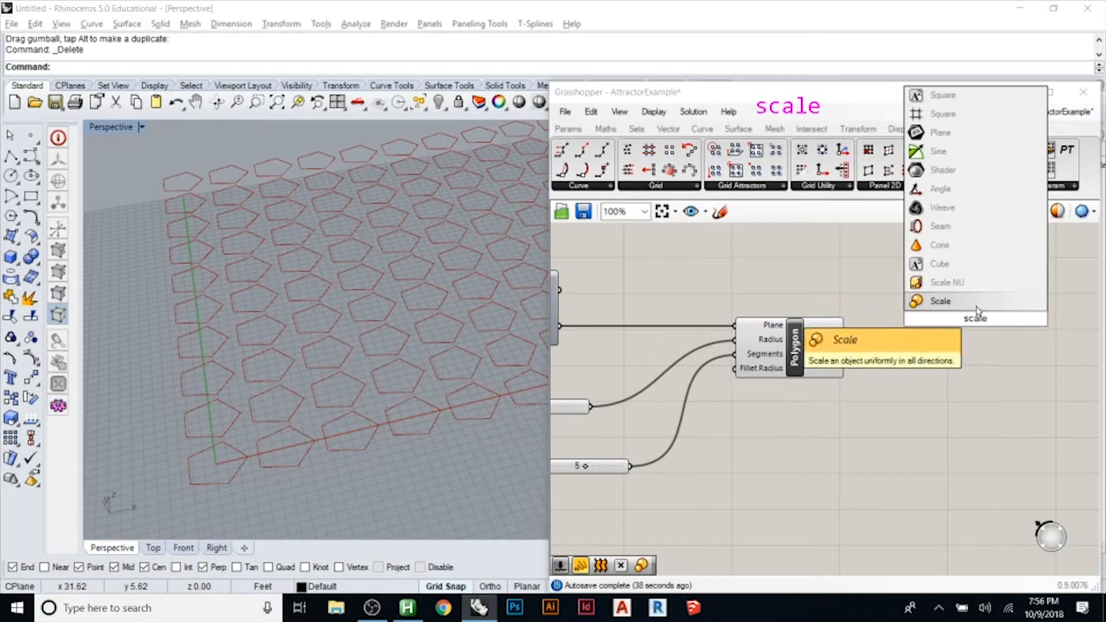
{"action": "left_click", "coordinate": [977, 309]}
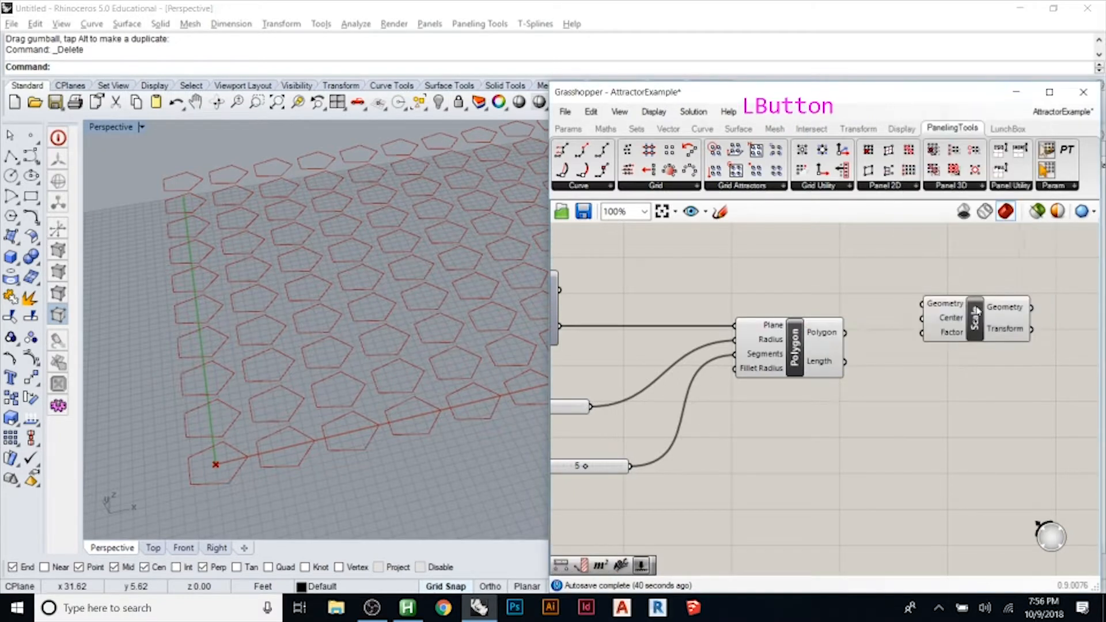
- Examine how the Scale component is wired in the original attractor definition, then return to the rebuilt one
{"action": "scroll", "coordinate": [727, 397], "scroll_direction": "down", "scroll_amount": 5}
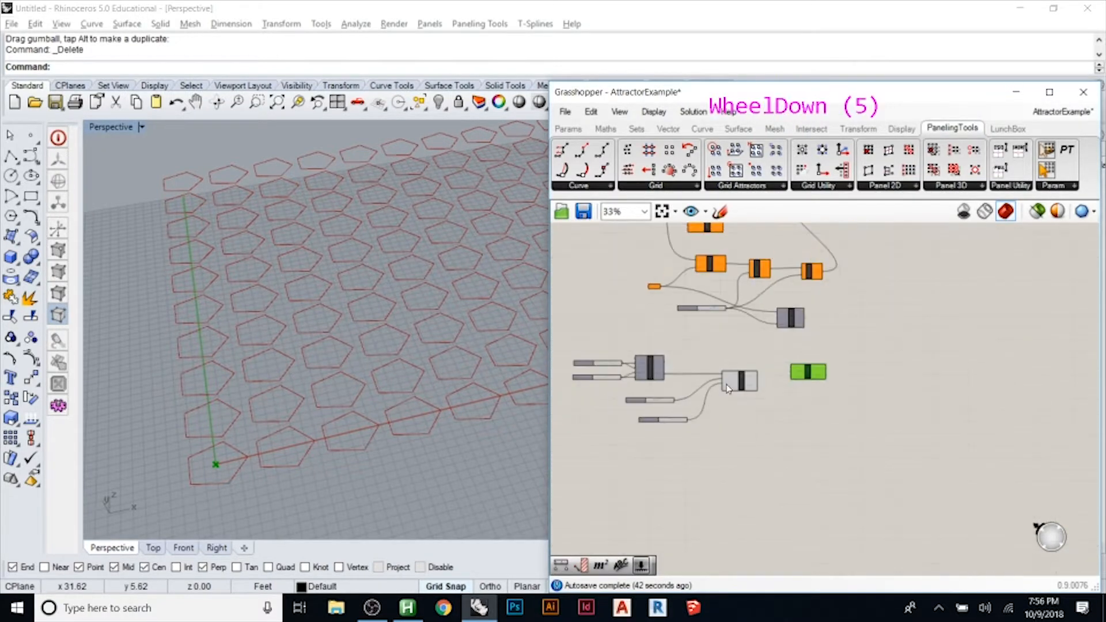
{"action": "scroll", "coordinate": [779, 368], "scroll_direction": "down", "scroll_amount": 2}
{"action": "scroll", "coordinate": [806, 277], "scroll_direction": "up", "scroll_amount": 6}
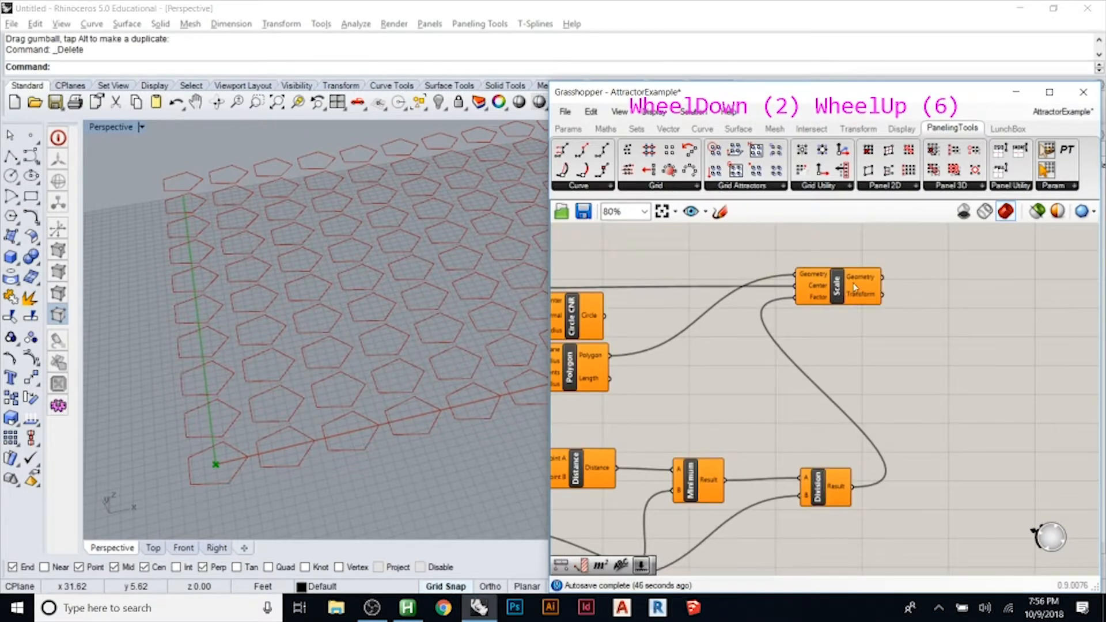
{"action": "scroll", "coordinate": [855, 289], "scroll_direction": "down", "scroll_amount": 3}
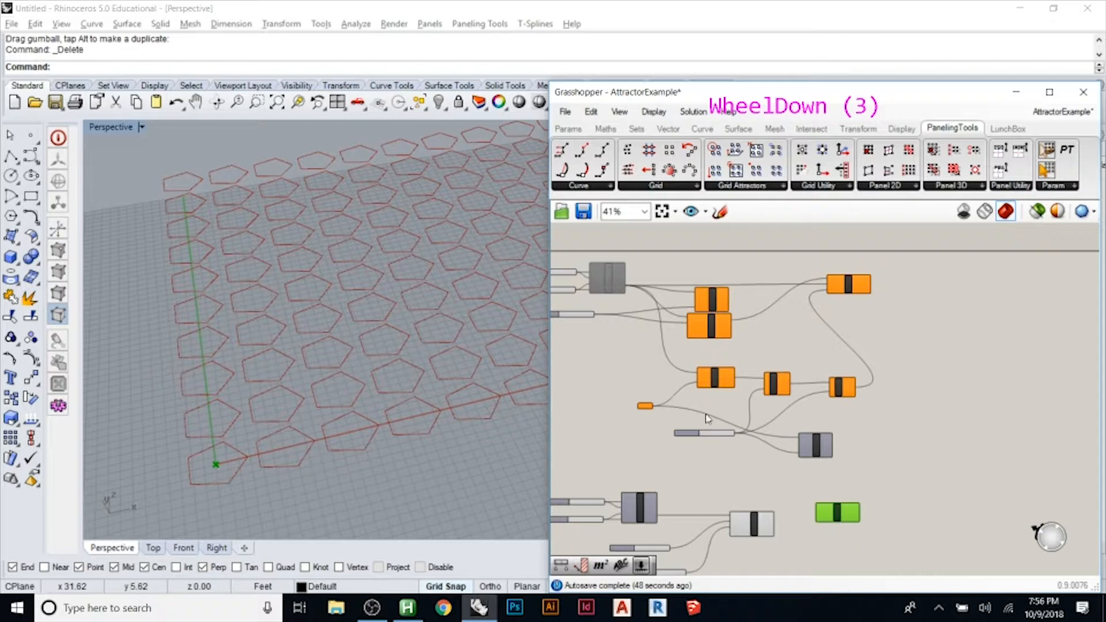
{"action": "scroll", "coordinate": [707, 419], "scroll_direction": "up", "scroll_amount": 4}
{"action": "scroll", "coordinate": [880, 328], "scroll_direction": "down", "scroll_amount": 6}
{"action": "scroll", "coordinate": [880, 327], "scroll_direction": "up", "scroll_amount": 4}
{"action": "scroll", "coordinate": [759, 388], "scroll_direction": "up", "scroll_amount": 2}
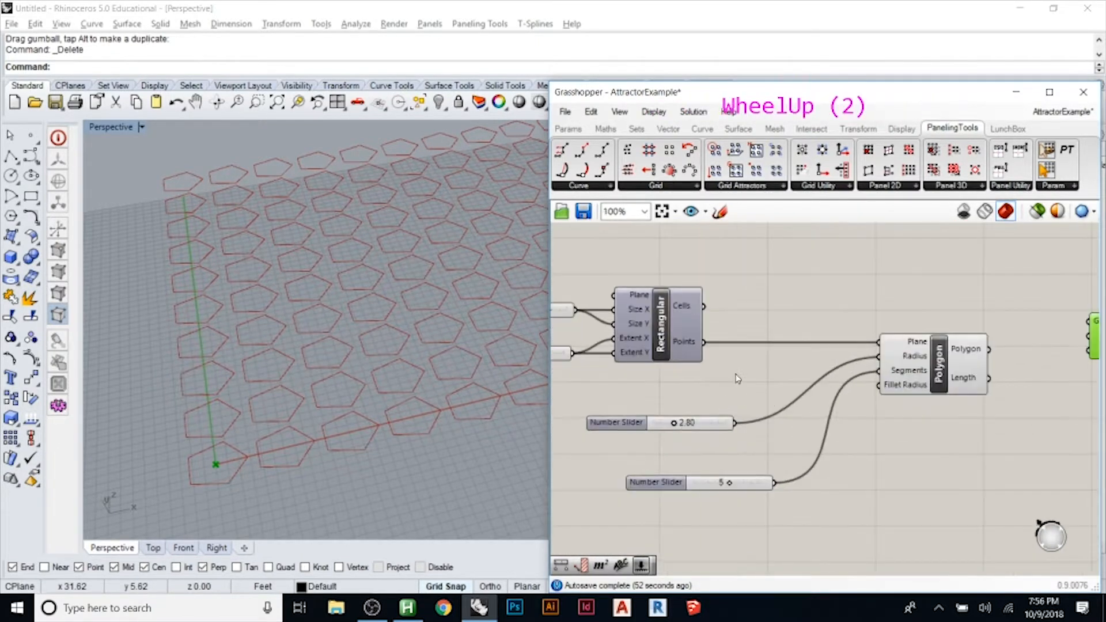
- Feed the Polygon output into the Scale's Geometry input and move the Scale component slightly up
{"action": "scroll", "coordinate": [758, 388], "scroll_direction": "down", "scroll_amount": 1}
{"action": "scroll", "coordinate": [938, 340], "scroll_direction": "up", "scroll_amount": 1}
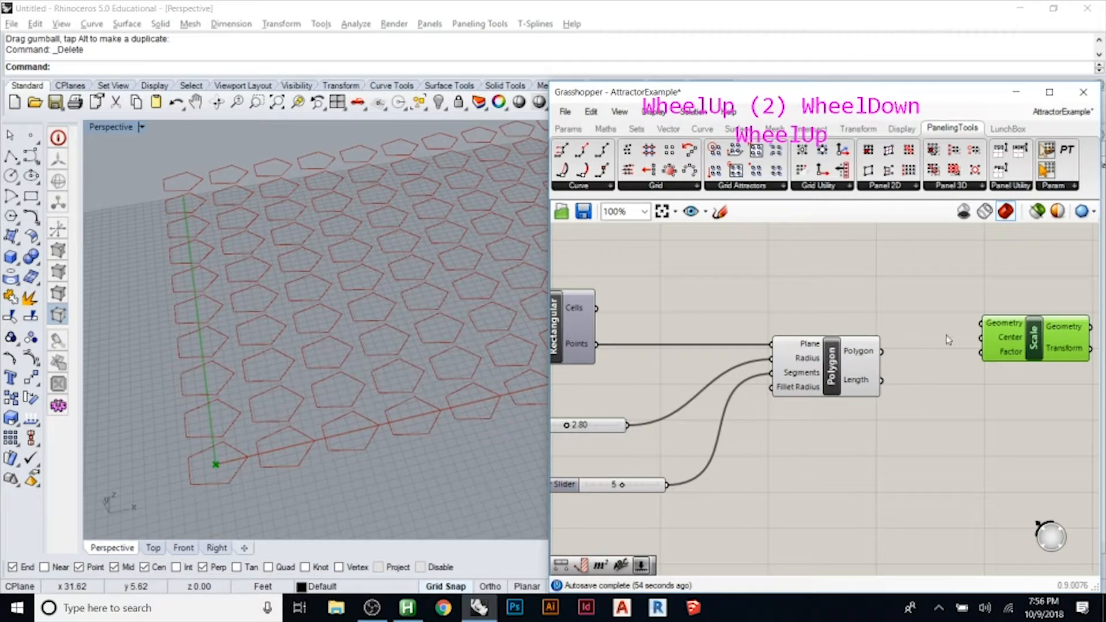
{"action": "left_click_drag", "start_coordinate": [982, 324], "coordinate": [882, 351]}
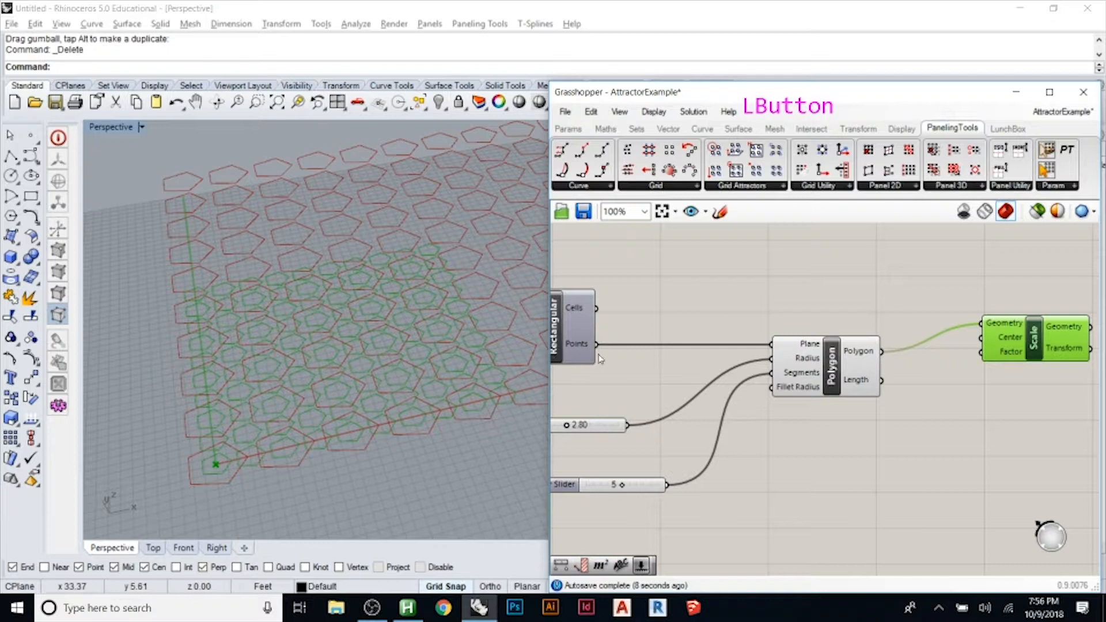
{"action": "left_click_drag", "start_coordinate": [1011, 353], "coordinate": [1015, 325]}
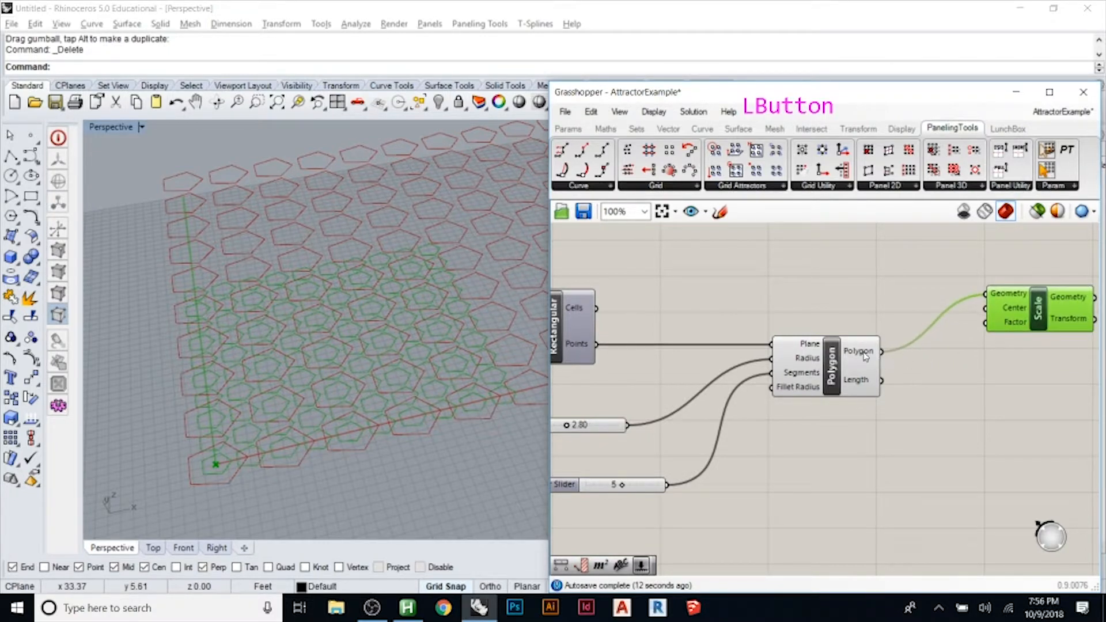
- Trace the wire into the original Scale's Center input back to the source grid and inspect its Points output
{"action": "scroll", "coordinate": [862, 450], "scroll_direction": "down", "scroll_amount": 5}
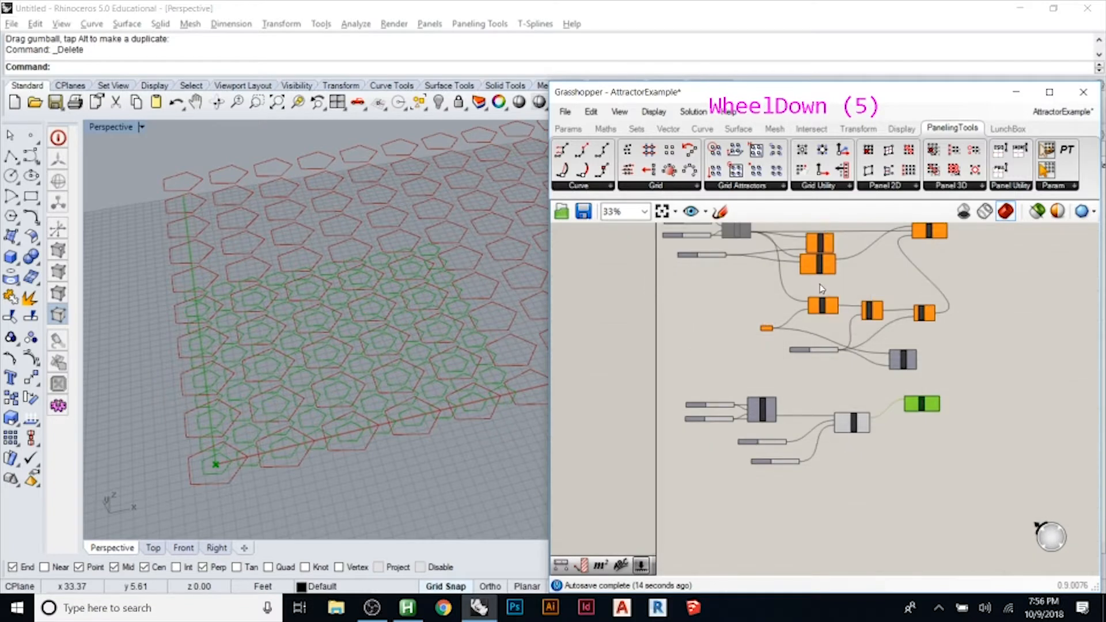
{"action": "scroll", "coordinate": [824, 288], "scroll_direction": "up", "scroll_amount": 3}
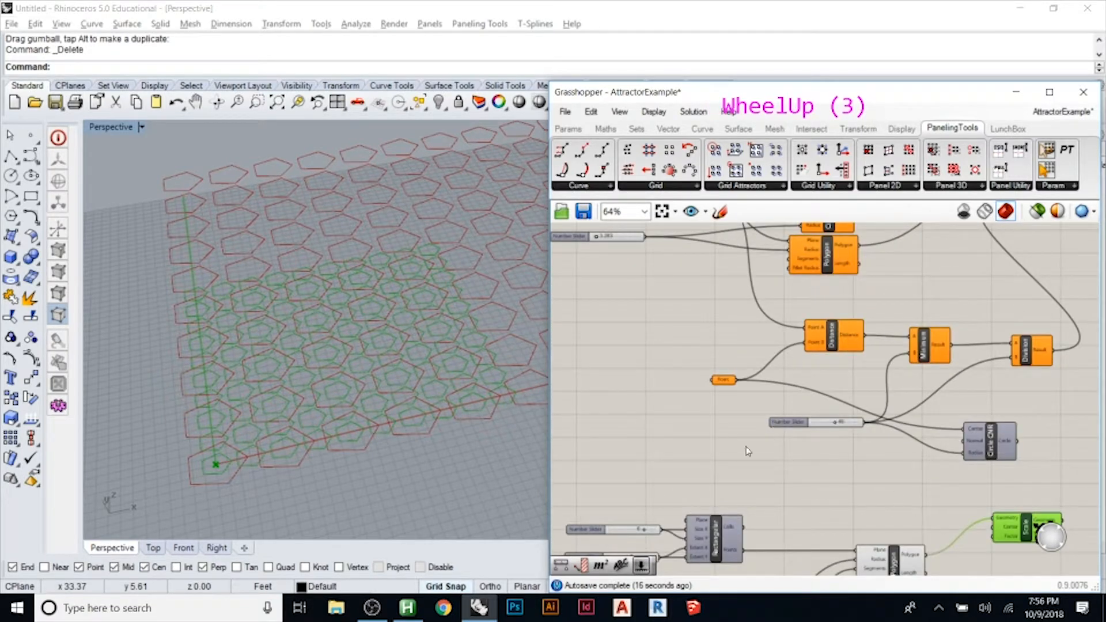
{"action": "scroll", "coordinate": [730, 453], "scroll_direction": "down", "scroll_amount": 2}
{"action": "scroll", "coordinate": [921, 292], "scroll_direction": "up", "scroll_amount": 4}
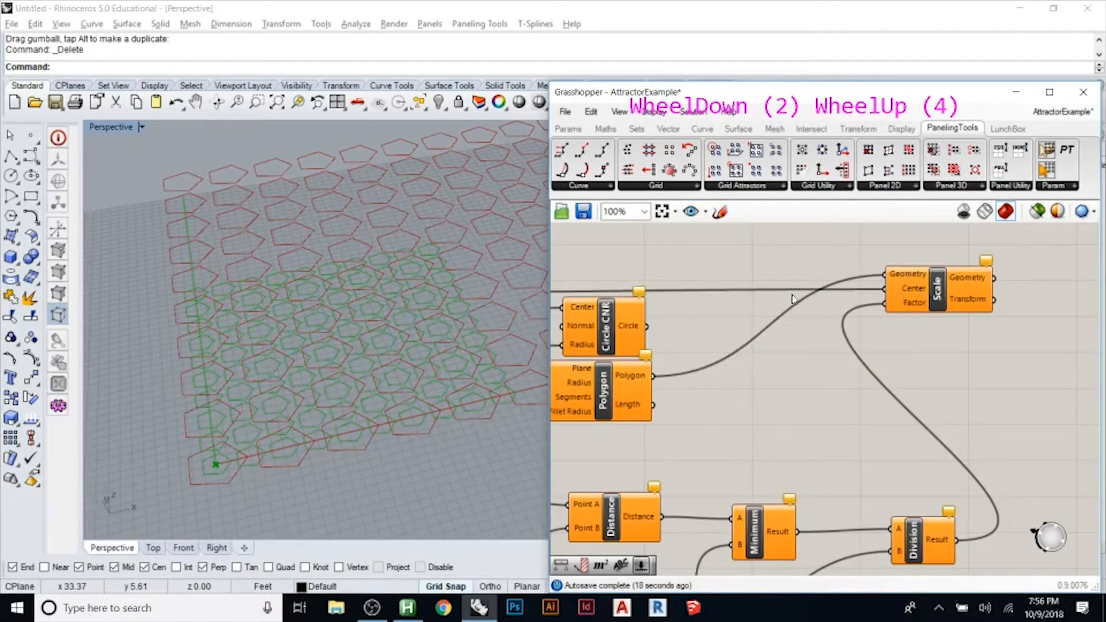
{"action": "scroll", "coordinate": [659, 332], "scroll_direction": "down", "scroll_amount": 3}
{"action": "scroll", "coordinate": [648, 332], "scroll_direction": "up", "scroll_amount": 4}
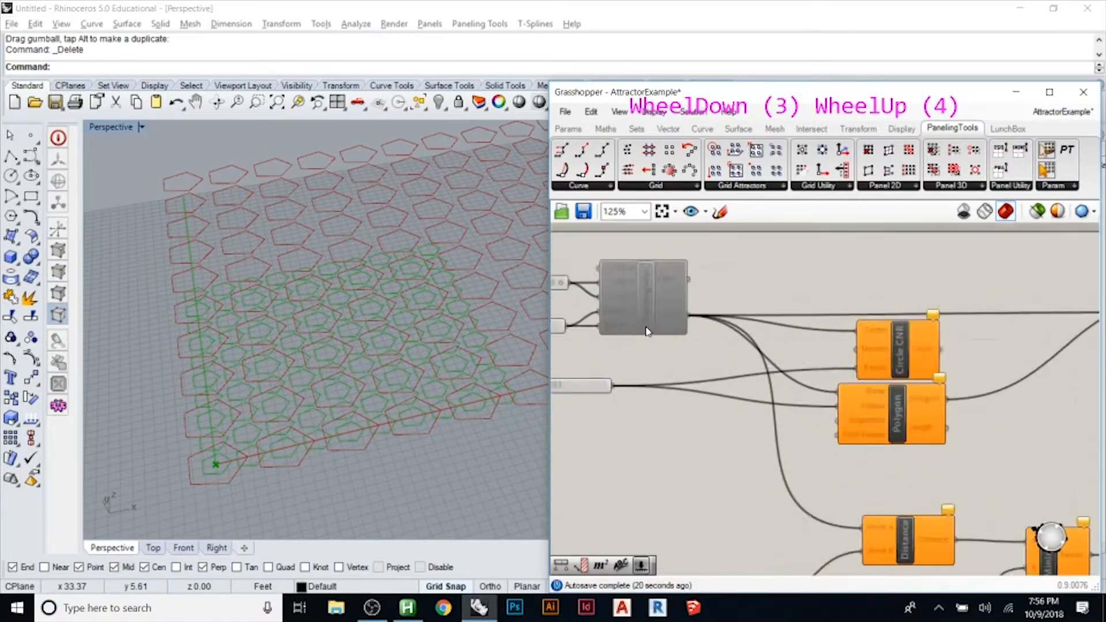
{"action": "scroll", "coordinate": [648, 332], "scroll_direction": "up", "scroll_amount": 1}
{"action": "mouse_move", "coordinate": [693, 312]}
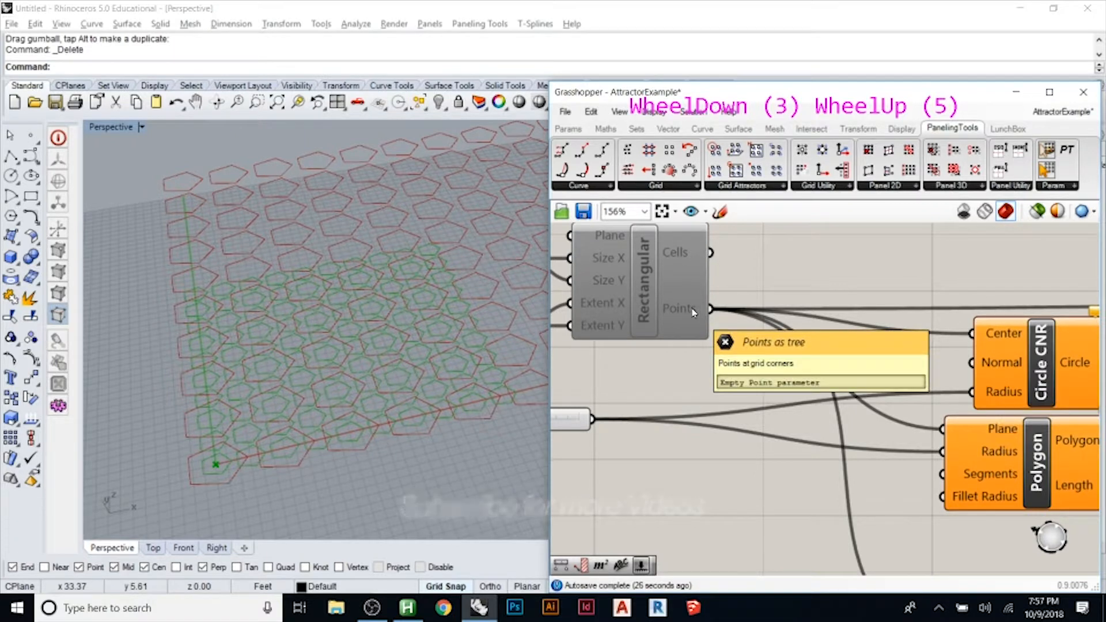
{"action": "scroll", "coordinate": [660, 274], "scroll_direction": "down", "scroll_amount": 7}
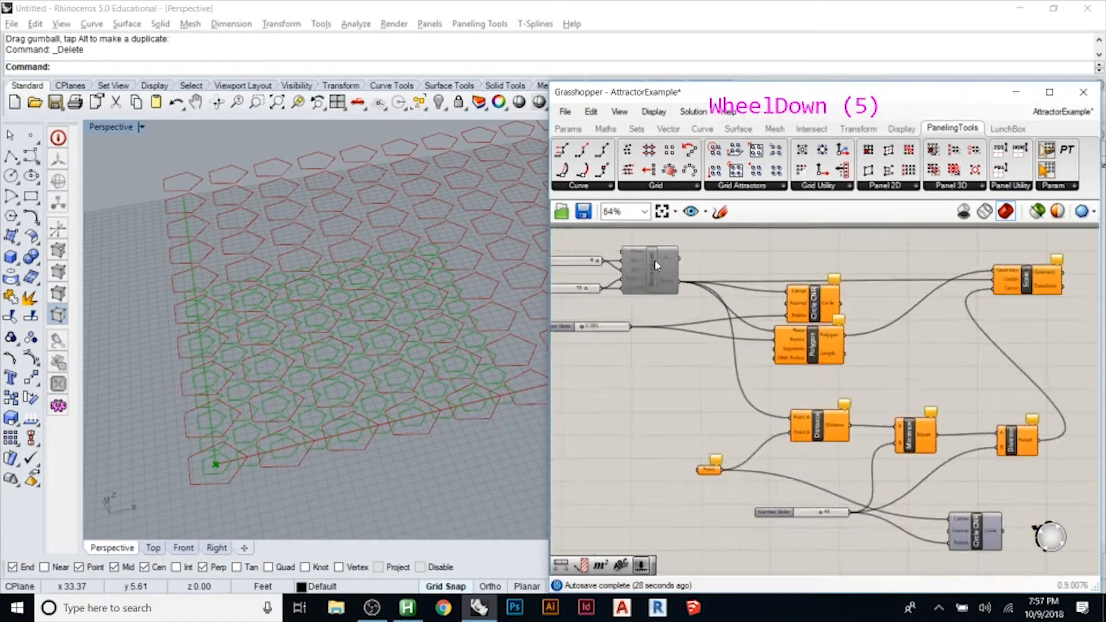
- Move the Polygon and its two sliders down, connect the grid's Points output to the Scale's Center input, and check the scaled pentagons
{"action": "scroll", "coordinate": [677, 484], "scroll_direction": "up", "scroll_amount": 7}
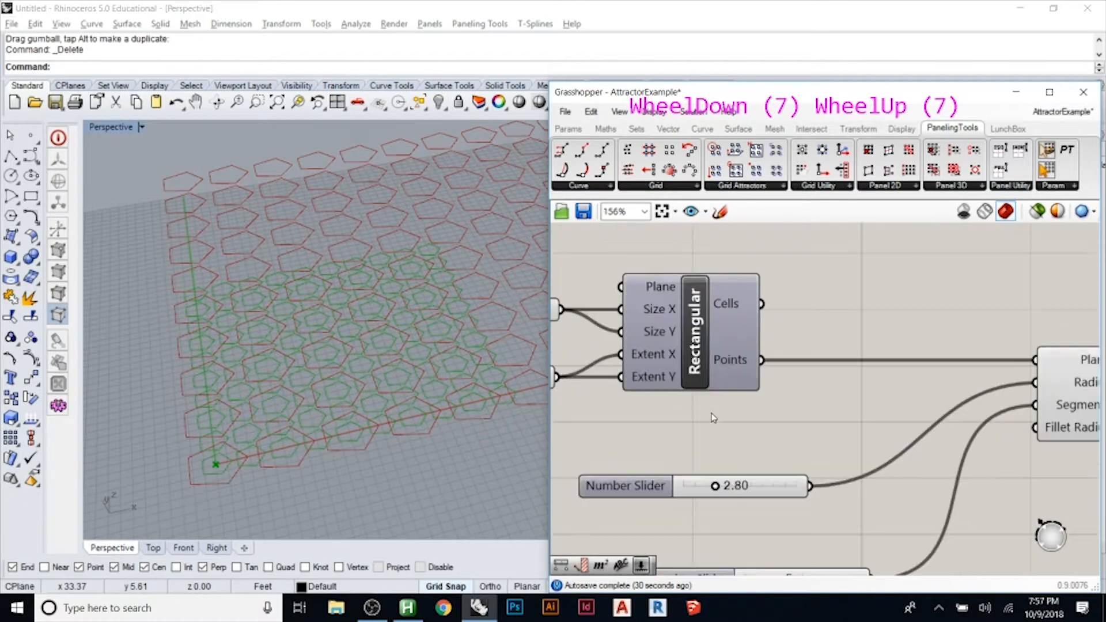
{"action": "scroll", "coordinate": [617, 363], "scroll_direction": "down", "scroll_amount": 3}
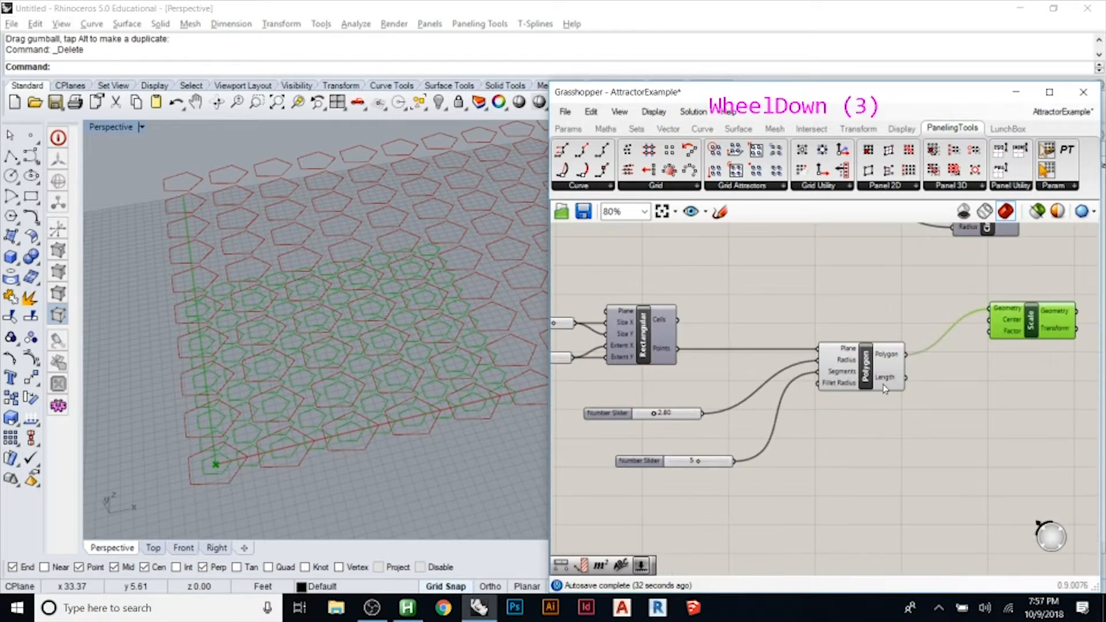
{"action": "left_click_drag", "start_coordinate": [941, 379], "coordinate": [680, 473]}
{"action": "left_click_drag", "start_coordinate": [882, 375], "coordinate": [880, 410]}
{"action": "left_click_drag", "start_coordinate": [678, 349], "coordinate": [991, 320]}
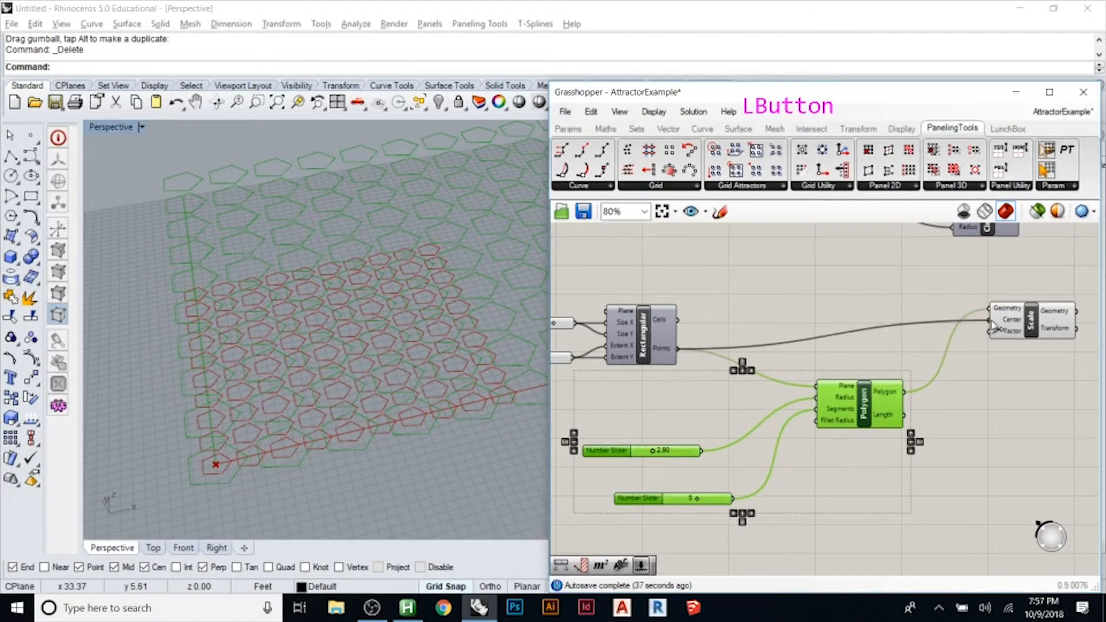
{"action": "left_click", "coordinate": [983, 412]}
{"action": "left_click", "coordinate": [1032, 325]}
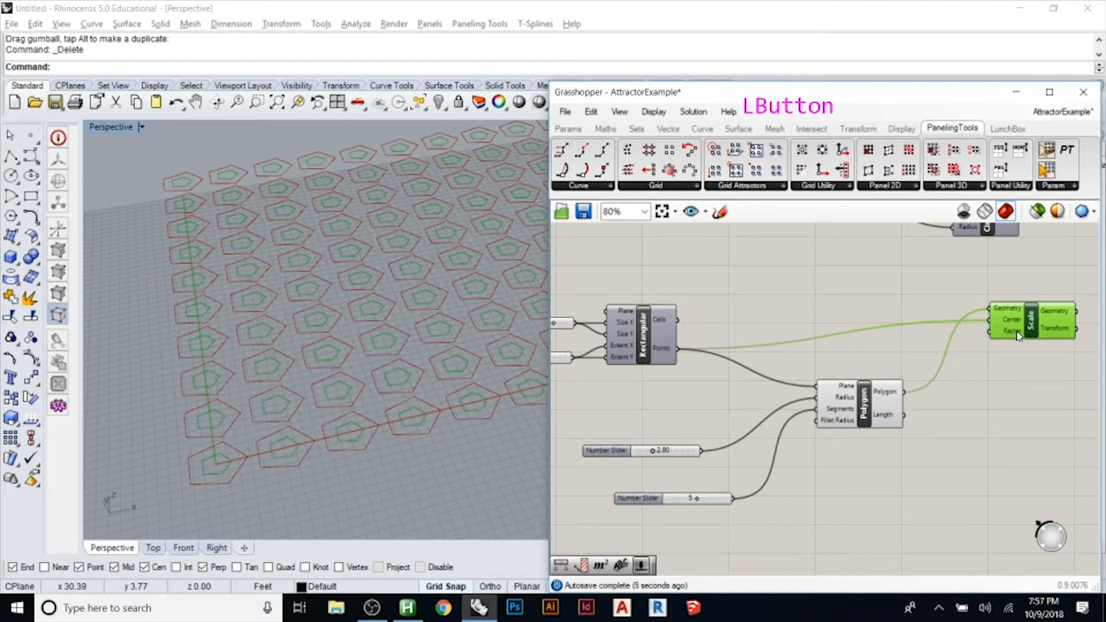
{"action": "mouse_move", "coordinate": [1018, 336]}
{"action": "left_click", "coordinate": [968, 379]}
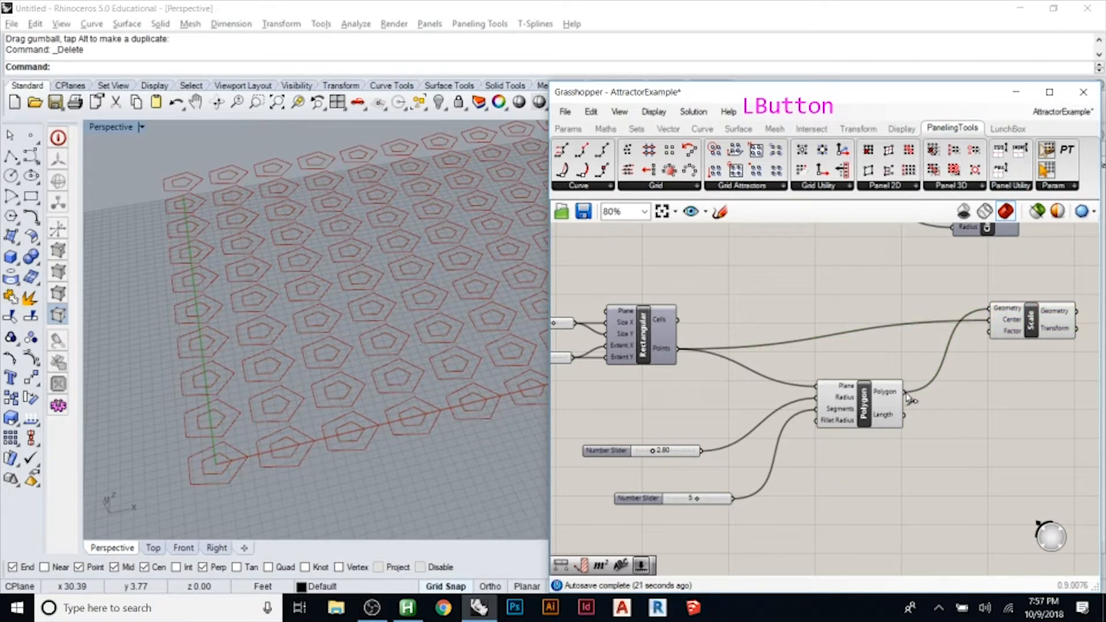
- Try using the Polygon output as the Scale's Center input and inspect the component's error and Geometry options
{"action": "left_click_drag", "start_coordinate": [910, 399], "coordinate": [967, 350]}
{"action": "left_click_drag", "start_coordinate": [905, 393], "coordinate": [988, 323]}
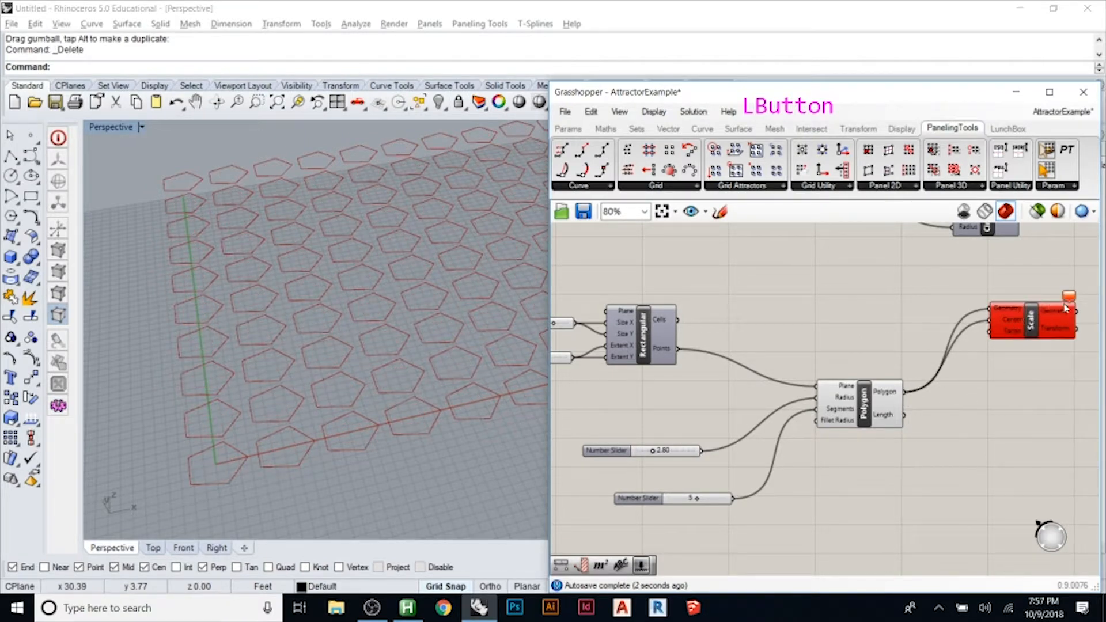
{"action": "mouse_move", "coordinate": [1068, 300]}
{"action": "right_click", "coordinate": [991, 314]}
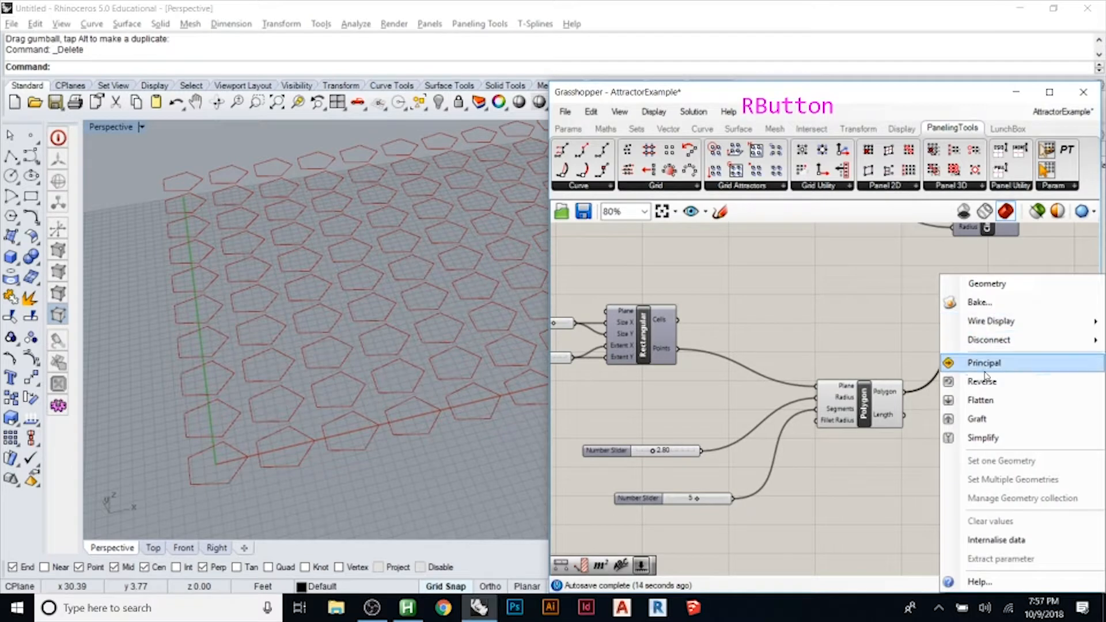
{"action": "left_click", "coordinate": [914, 345]}
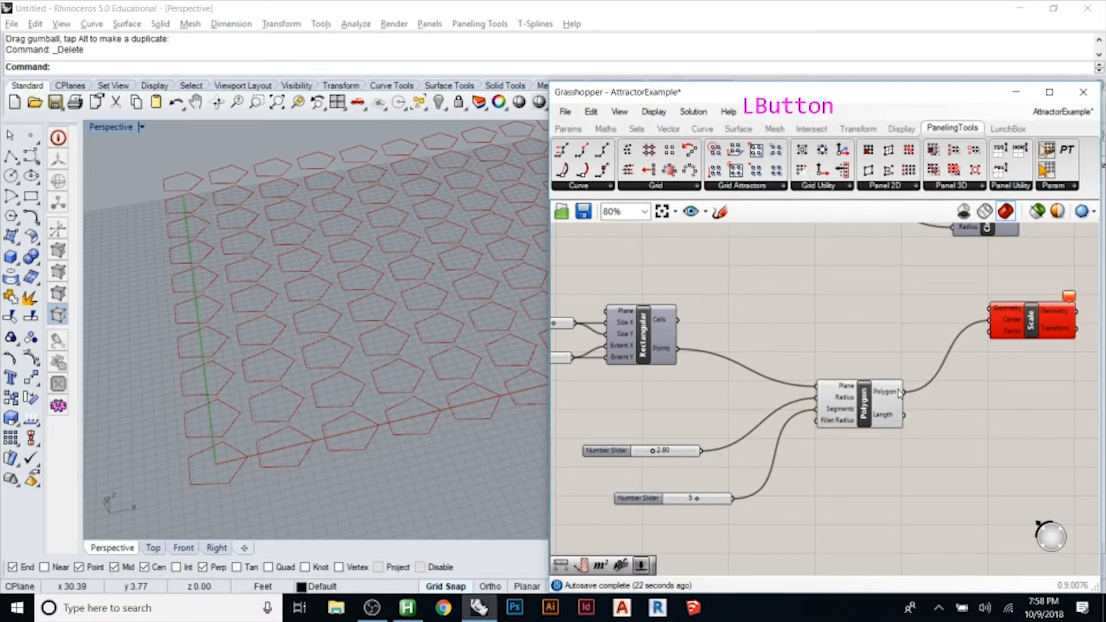
- Compare the Polygon and grid outputs, and reconnect the grid's Points output to the Scale's Center input
{"action": "mouse_move", "coordinate": [898, 394]}
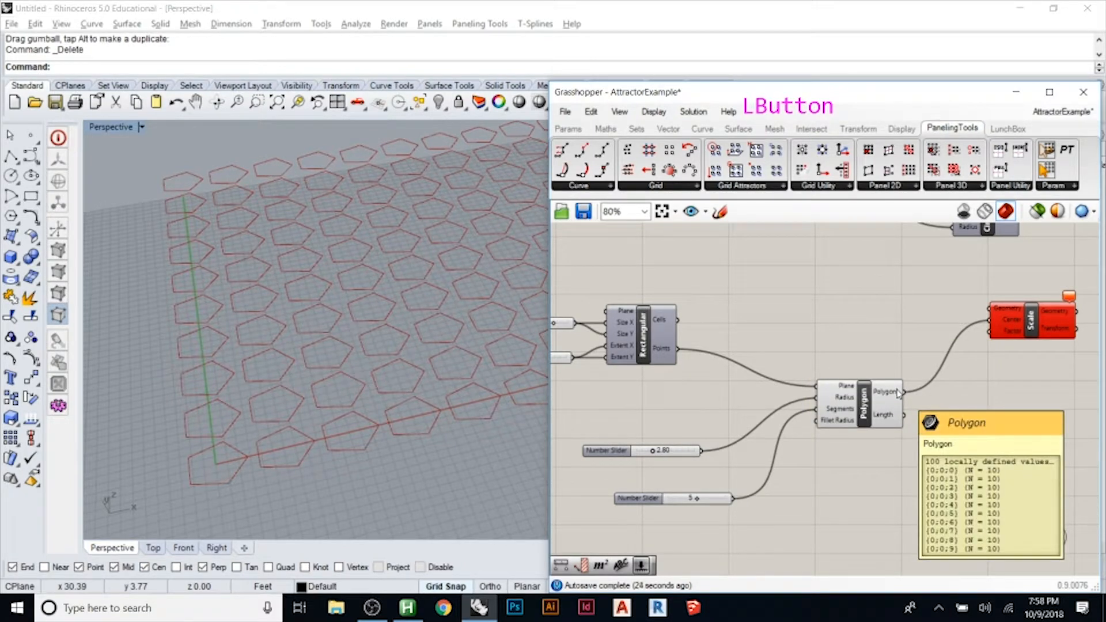
{"action": "mouse_move", "coordinate": [652, 353]}
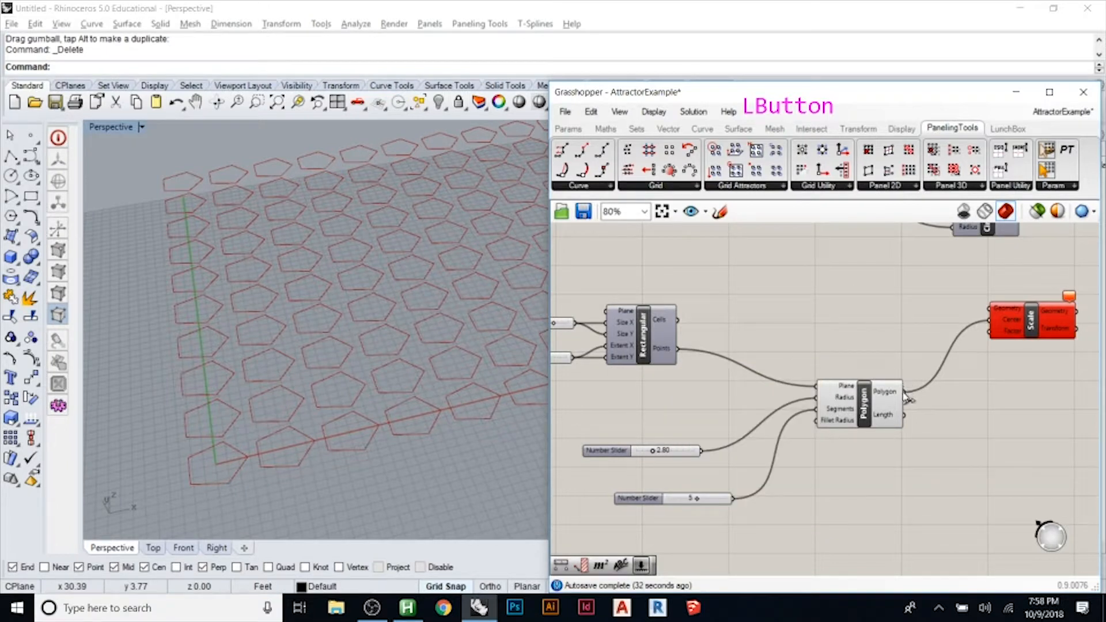
{"action": "left_click_drag", "start_coordinate": [989, 319], "coordinate": [679, 349]}
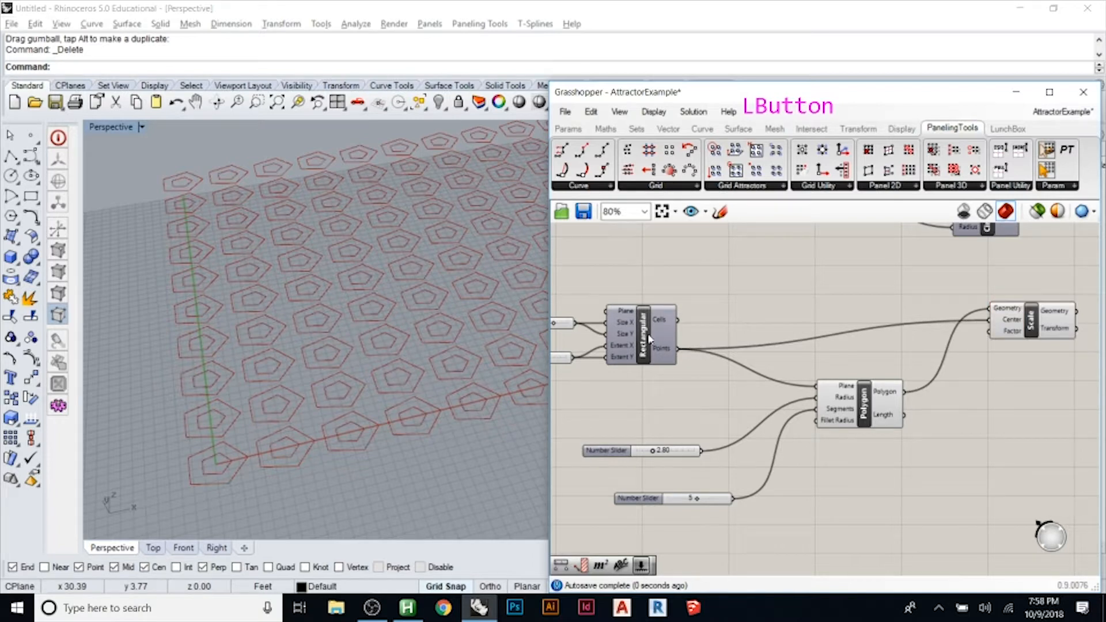
- Add an Area component fed by the Polygon output and use its Centroid as the Scale's Center input
{"action": "double_click", "coordinate": [952, 440]}
{"action": "type", "text": "area"}
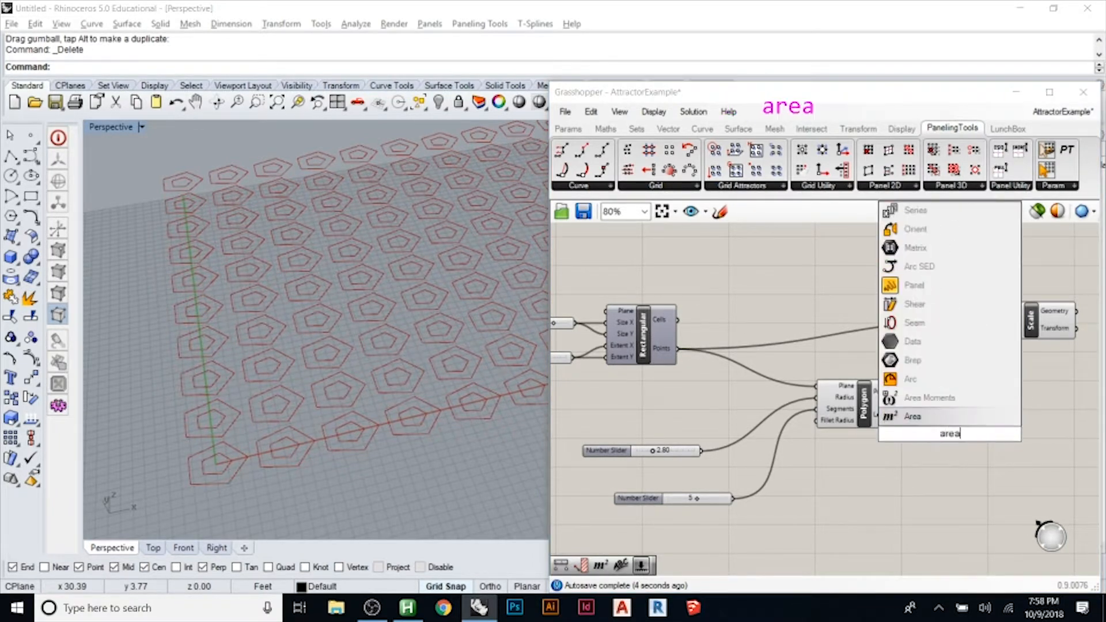
{"action": "left_click", "coordinate": [945, 419]}
{"action": "left_click_drag", "start_coordinate": [935, 432], "coordinate": [971, 419]}
{"action": "left_click_drag", "start_coordinate": [903, 391], "coordinate": [946, 425]}
{"action": "left_click_drag", "start_coordinate": [1030, 431], "coordinate": [990, 320]}
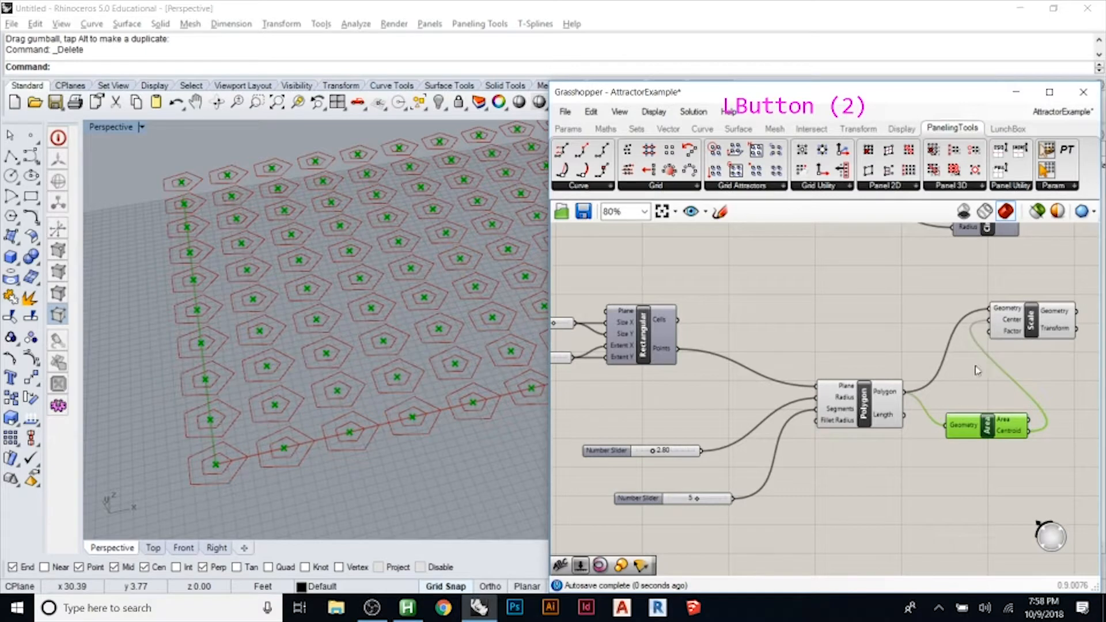
- Reconnect the grid's Points output to the Scale's Center input and delete the Area component
{"action": "left_click", "coordinate": [960, 487]}
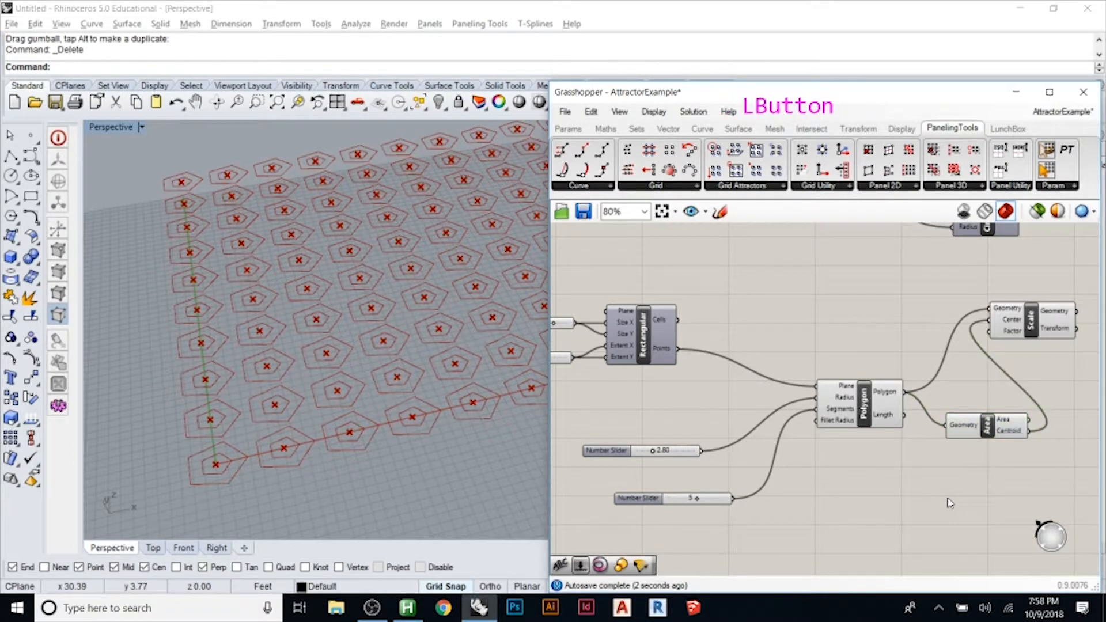
{"action": "left_click", "coordinate": [1001, 433]}
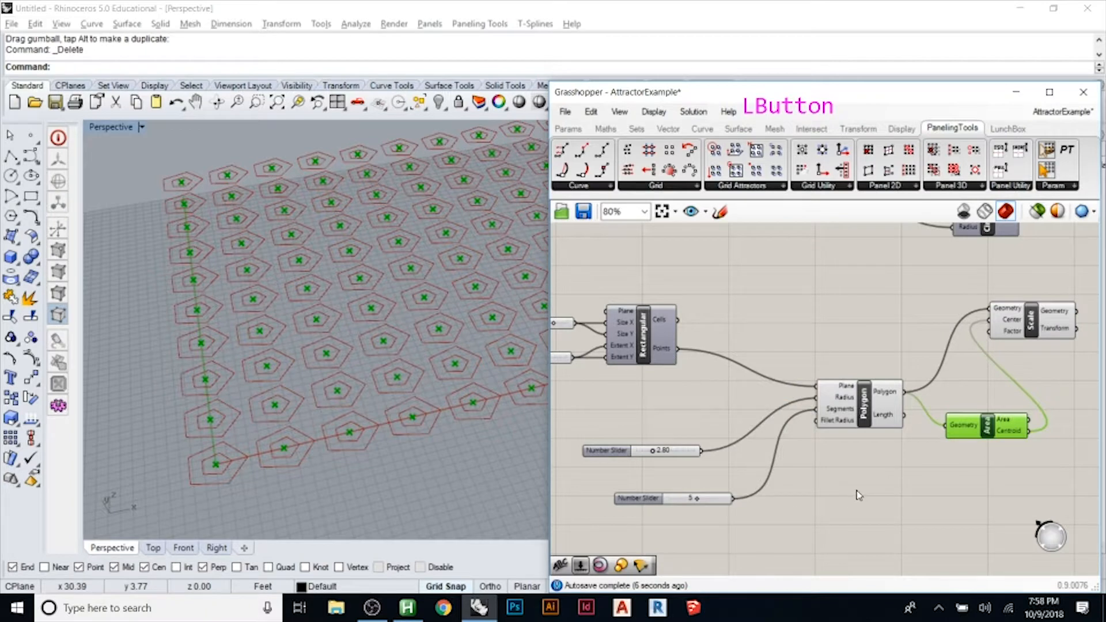
{"action": "left_click_drag", "start_coordinate": [1046, 475], "coordinate": [965, 410]}
{"action": "left_click_drag", "start_coordinate": [989, 321], "coordinate": [677, 349]}
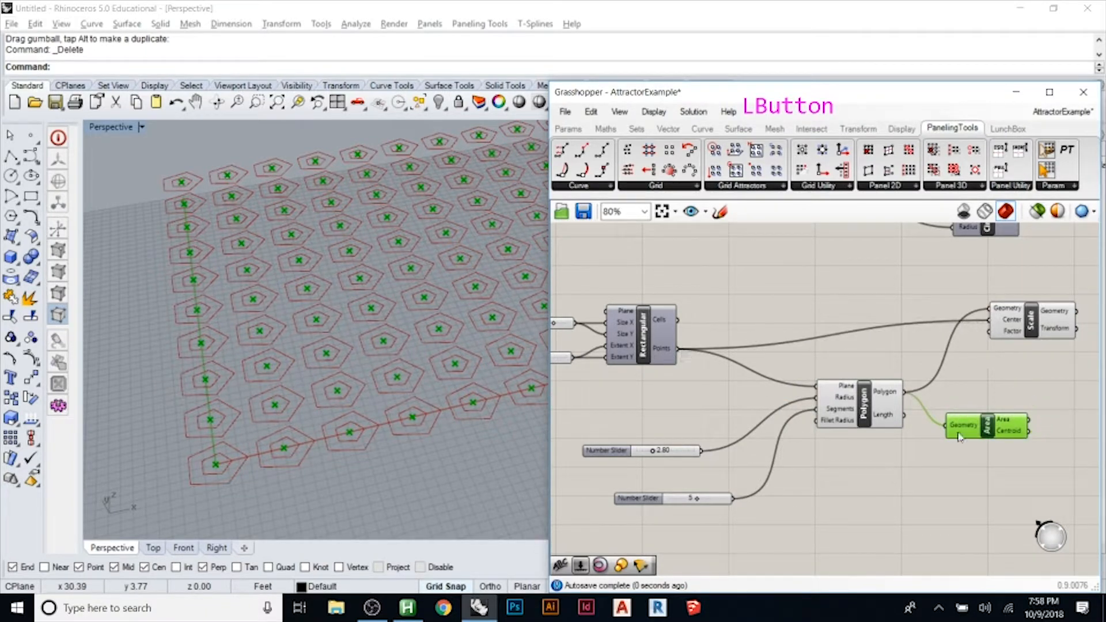
{"action": "key", "text": "Delete"}
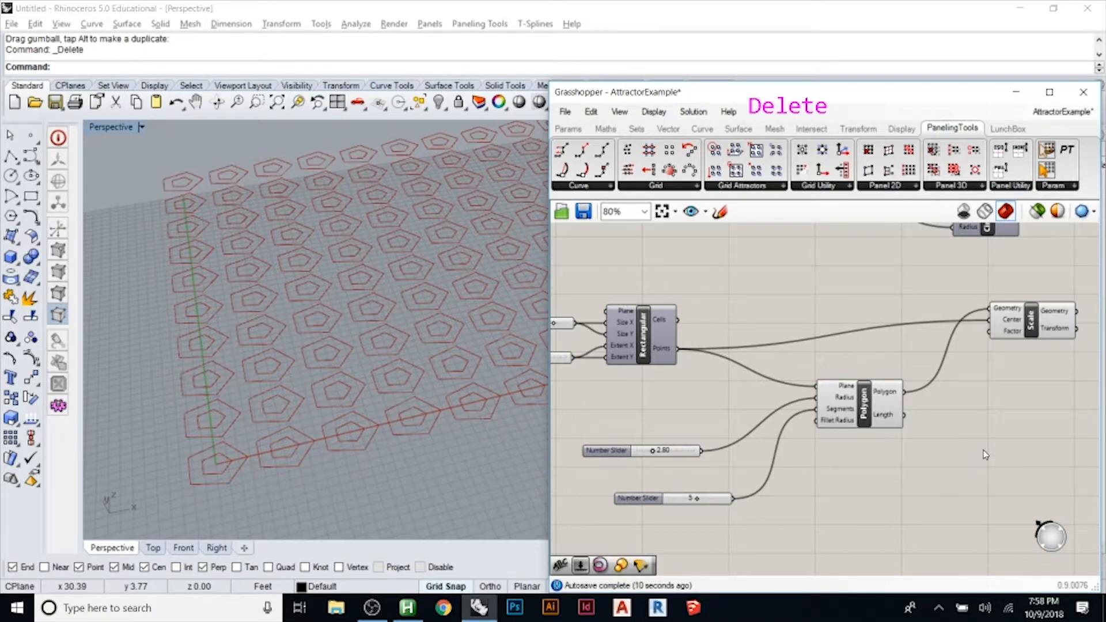
- Add a 1.55 number slider, connect it to the Scale's Factor input, and set it to 0.55
{"action": "double_click", "coordinate": [999, 378]}
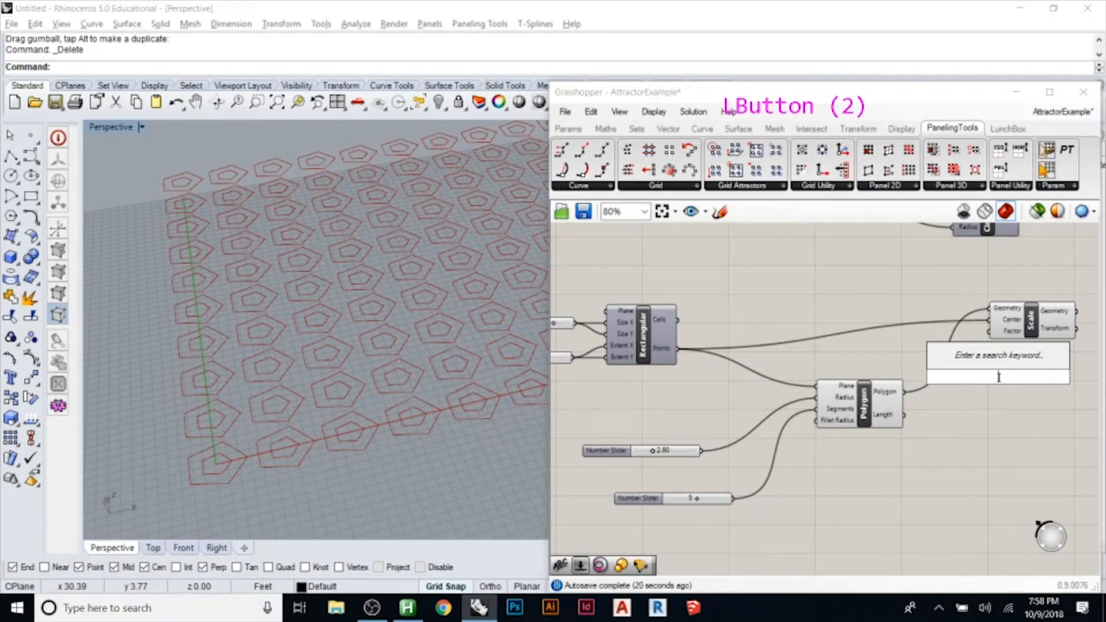
{"action": "type", "text": "1.55"}
{"action": "key", "text": "KP_Enter"}
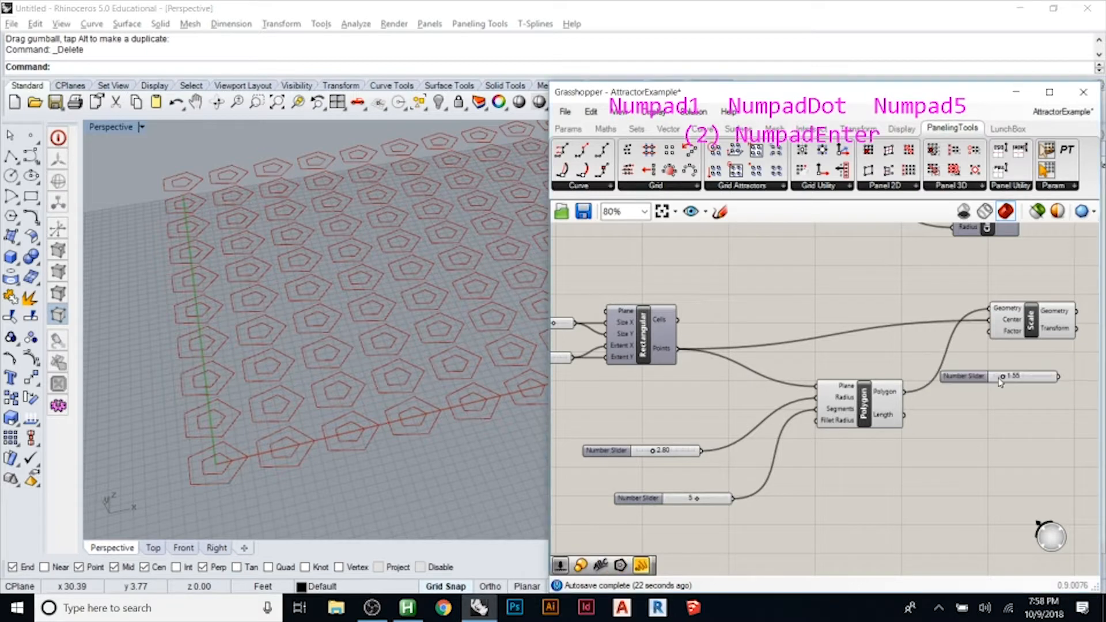
{"action": "left_click_drag", "start_coordinate": [1060, 376], "coordinate": [989, 332]}
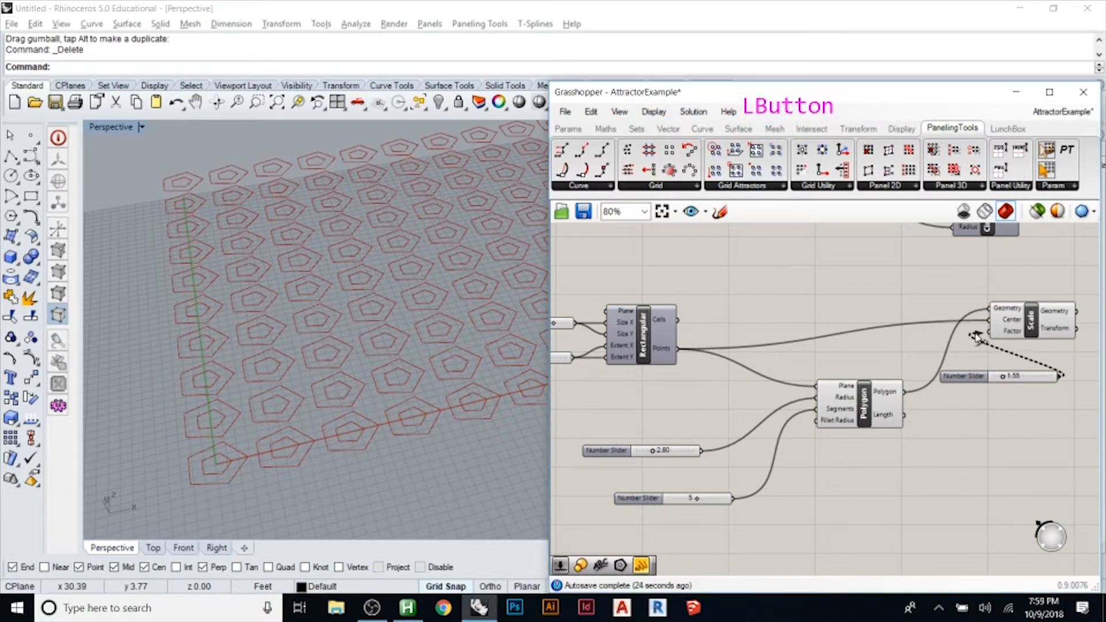
{"action": "left_click_drag", "start_coordinate": [1009, 380], "coordinate": [1001, 382]}
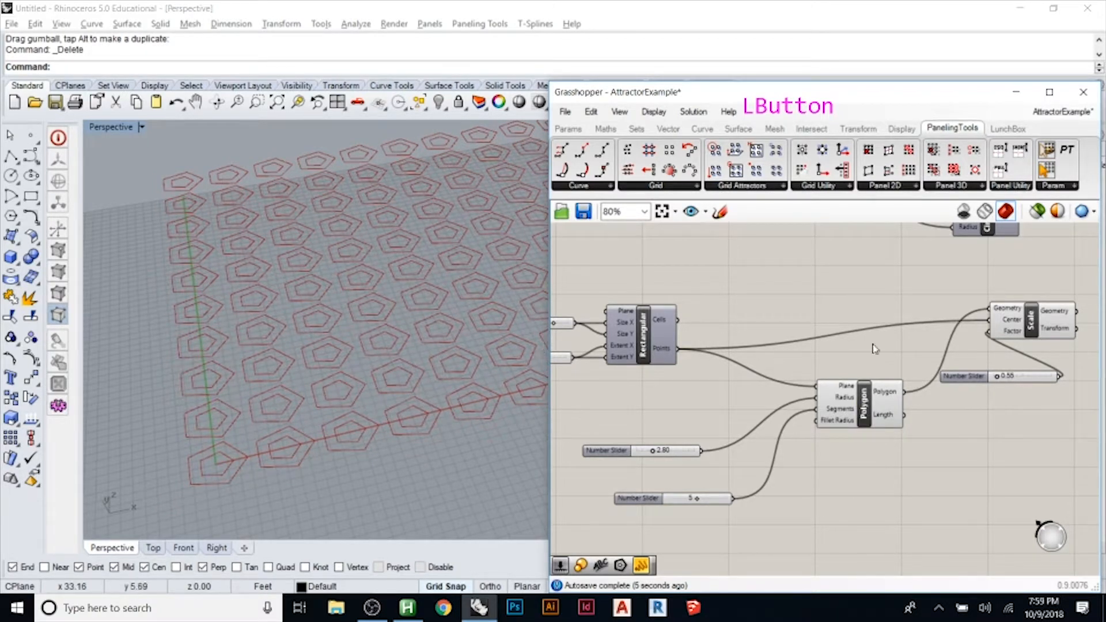
- Move the Scale component farther away from the Polygon and place its factor slider below the two Polygon sliders
{"action": "scroll", "coordinate": [773, 396], "scroll_direction": "down", "scroll_amount": 2}
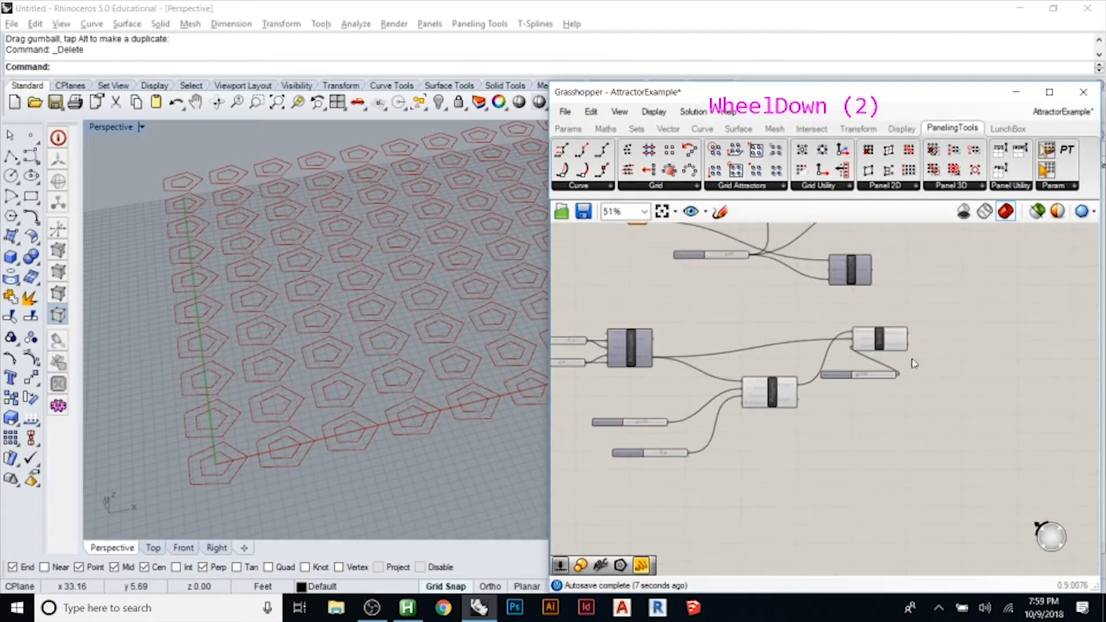
{"action": "scroll", "coordinate": [853, 346], "scroll_direction": "up", "scroll_amount": 2}
{"action": "left_click", "coordinate": [856, 330]}
{"action": "left_click_drag", "start_coordinate": [855, 330], "coordinate": [990, 321]}
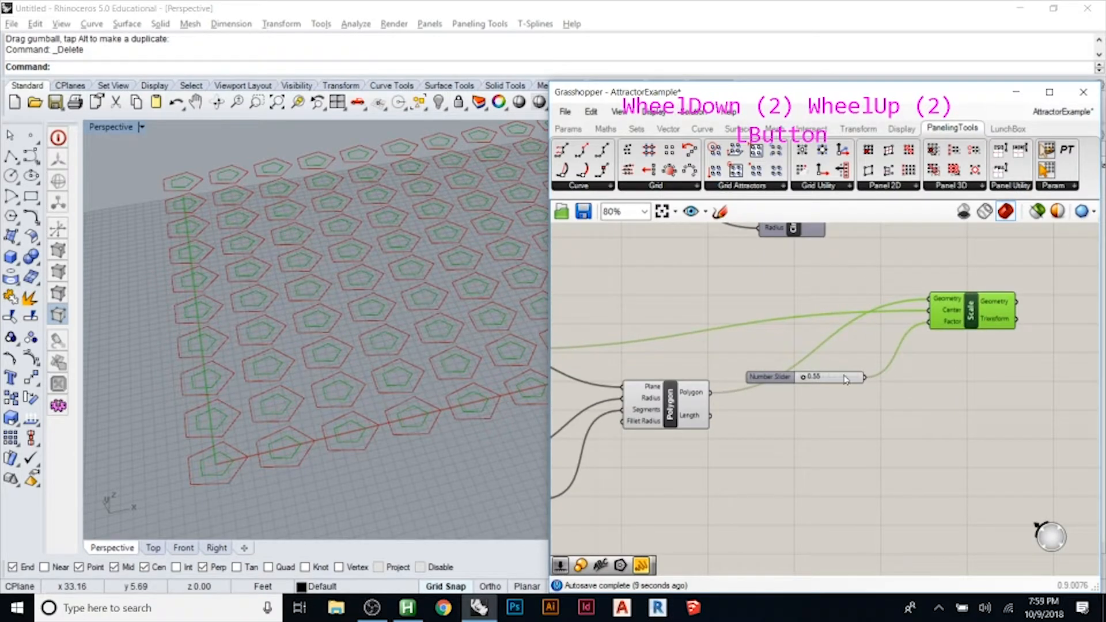
{"action": "left_click_drag", "start_coordinate": [797, 385], "coordinate": [672, 529]}
{"action": "scroll", "coordinate": [986, 271], "scroll_direction": "down", "scroll_amount": 4}
{"action": "scroll", "coordinate": [839, 352], "scroll_direction": "up", "scroll_amount": 2}
{"action": "scroll", "coordinate": [839, 353], "scroll_direction": "up", "scroll_amount": 1}
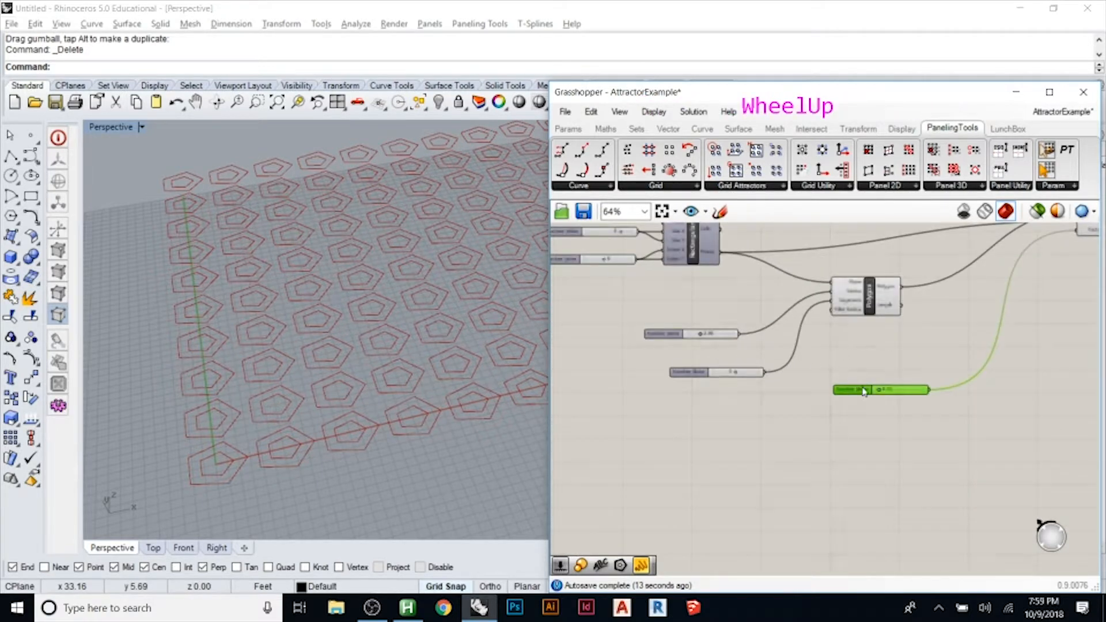
{"action": "left_click_drag", "start_coordinate": [864, 392], "coordinate": [839, 419]}
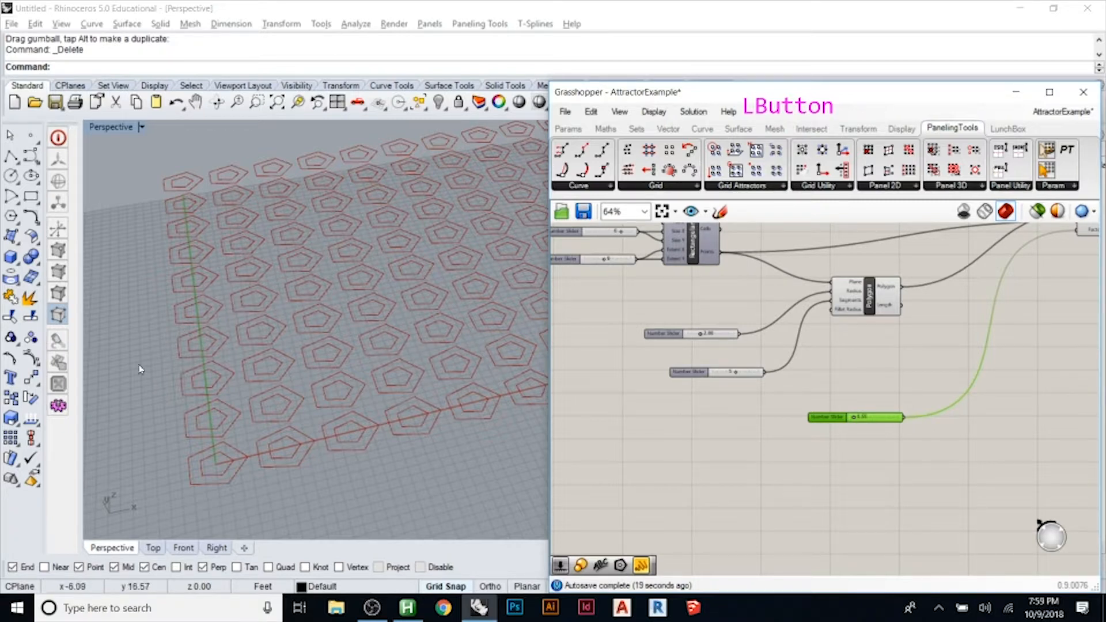
- Place a point object between the pentagons near the middle of the grid in the Rhino Perspective view
{"action": "left_click", "coordinate": [31, 139]}
{"action": "left_click", "coordinate": [384, 266]}
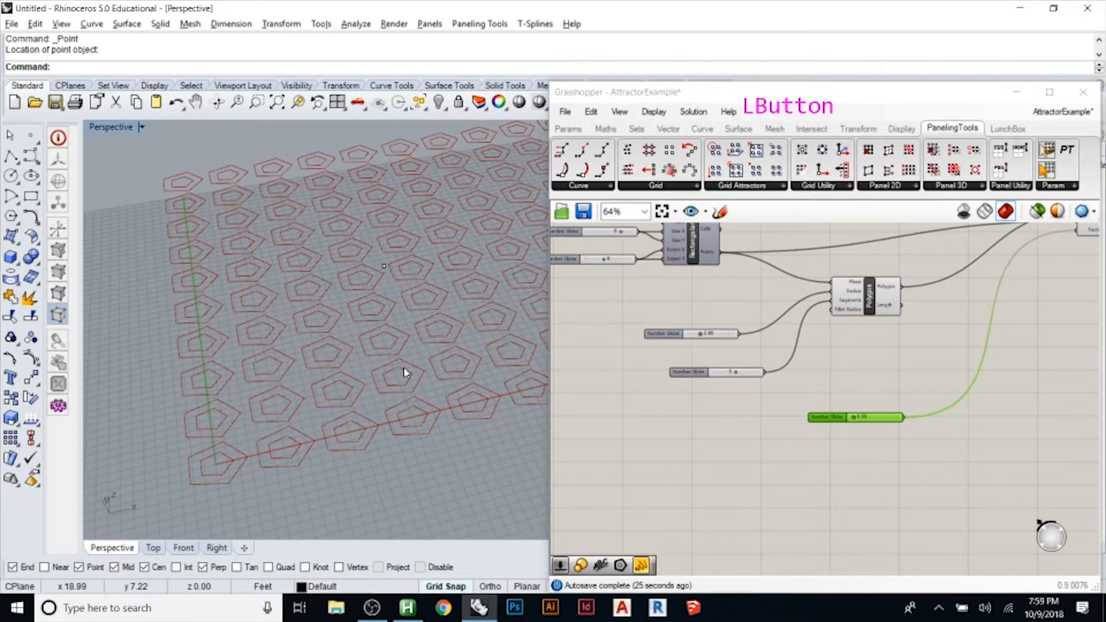
{"action": "double_click", "coordinate": [656, 465]}
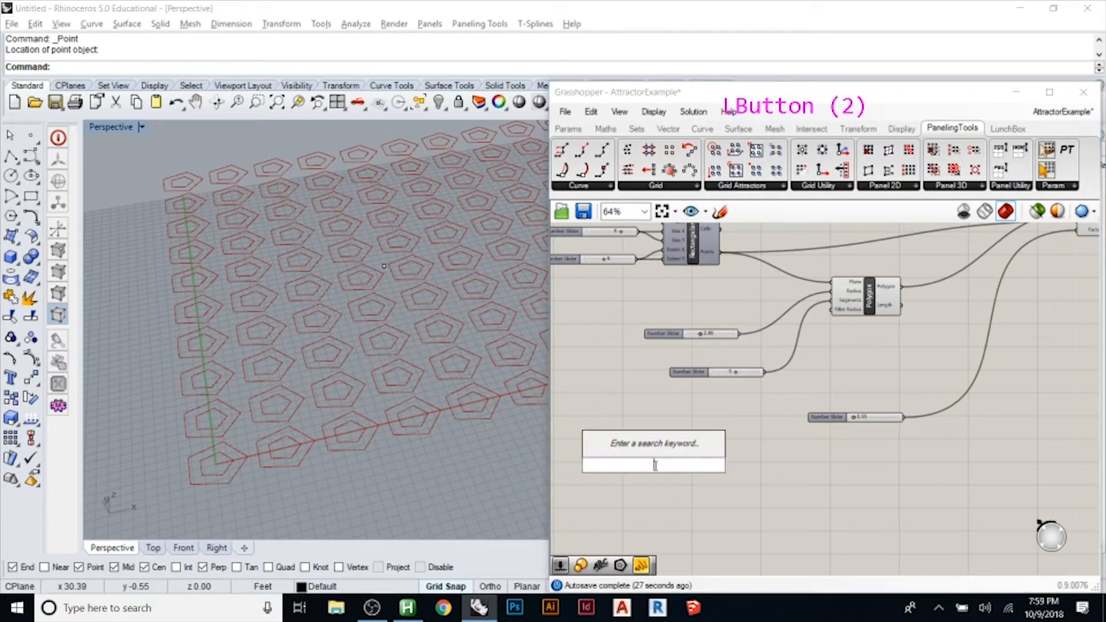
{"action": "type", "text": "constr"}
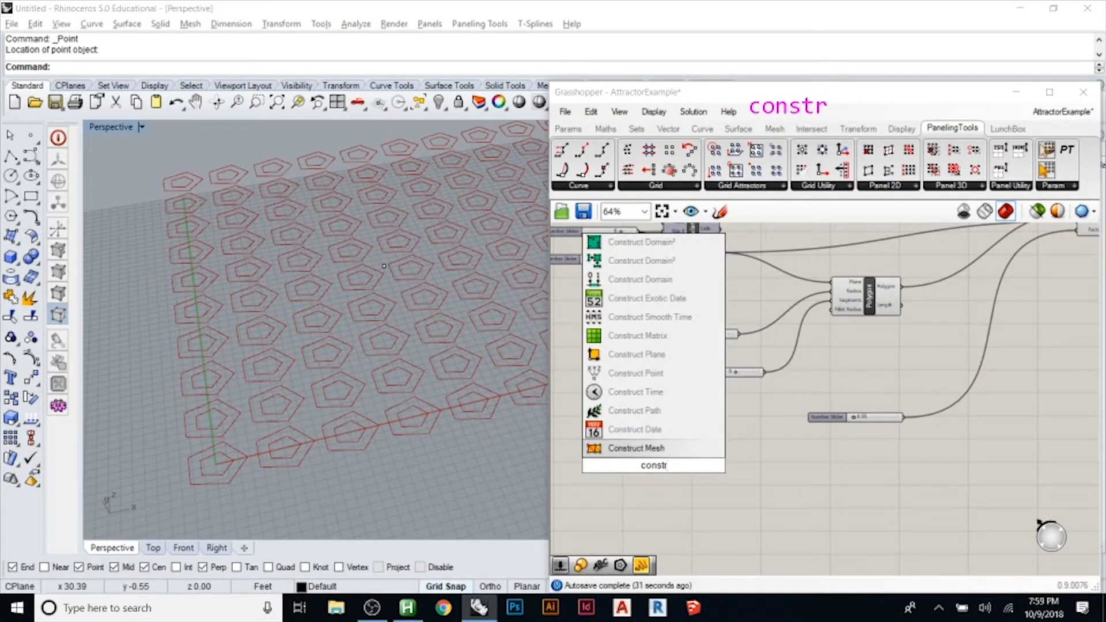
{"action": "type", "text": "uctpoint"}
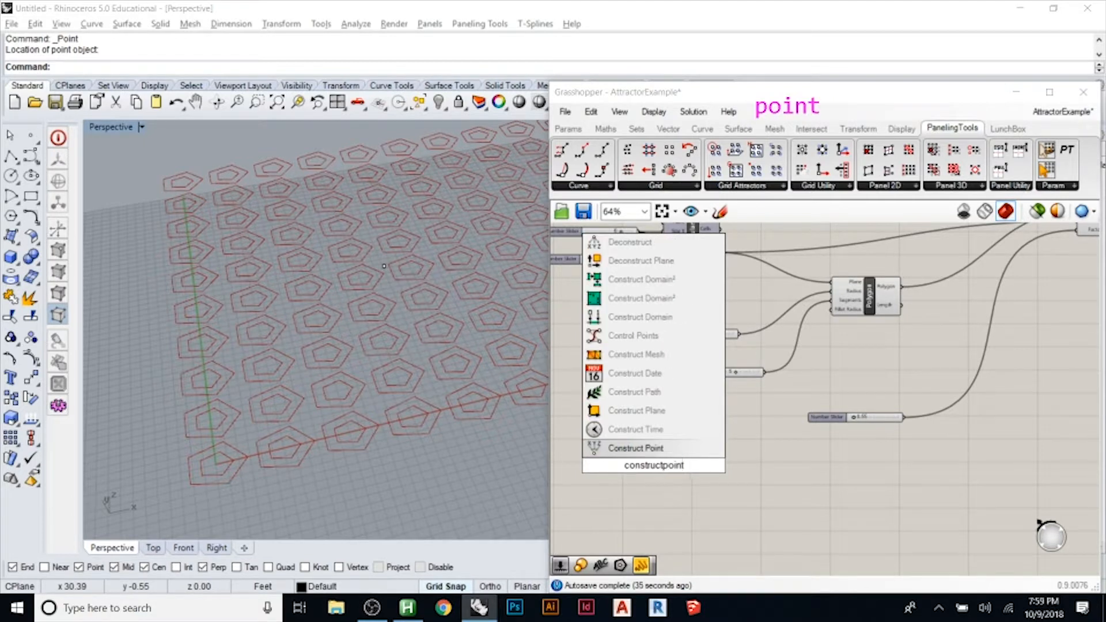
{"action": "left_click", "coordinate": [667, 450]}
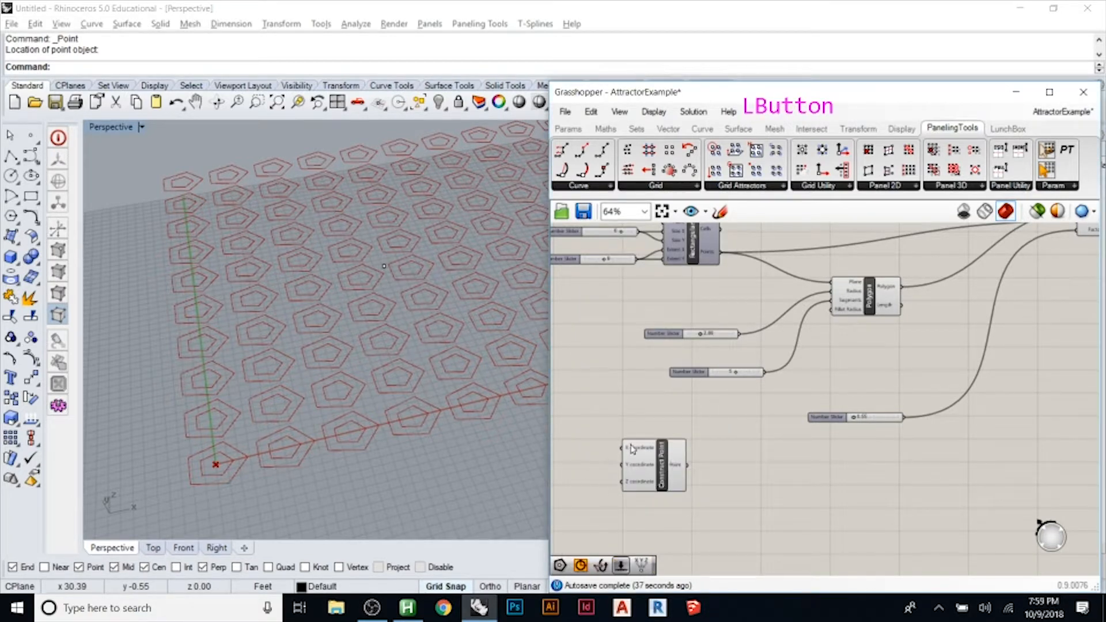
{"action": "left_click", "coordinate": [663, 459]}
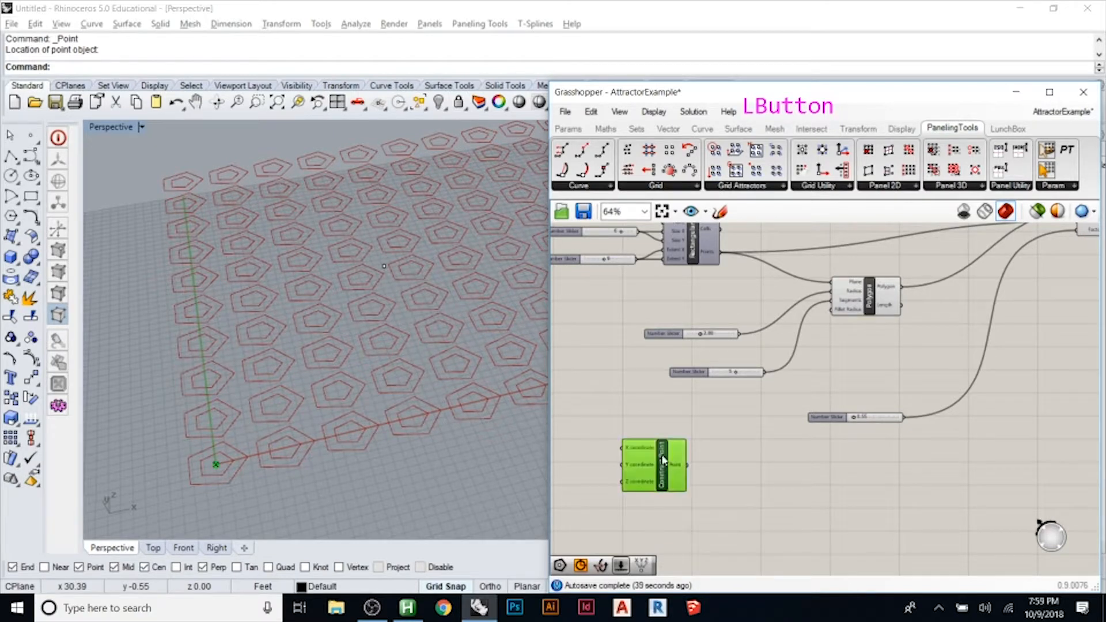
{"action": "key", "text": "Delete"}
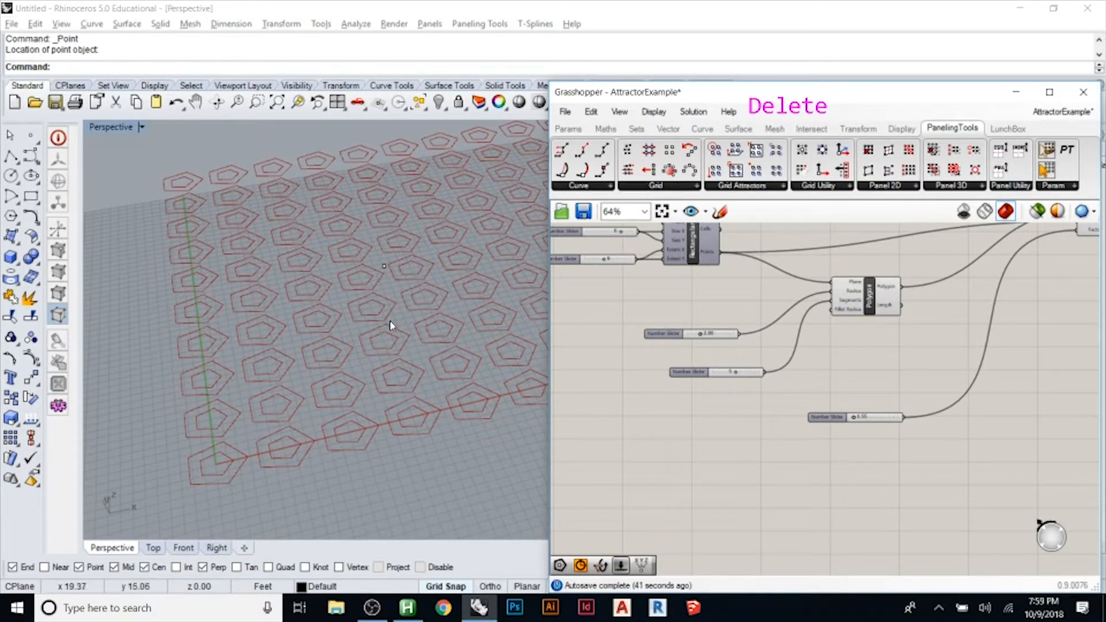
- Add a Point parameter to the Grasshopper canvas and set it to reference the point object placed in Rhino
{"action": "left_click", "coordinate": [667, 425]}
{"action": "double_click", "coordinate": [666, 425]}
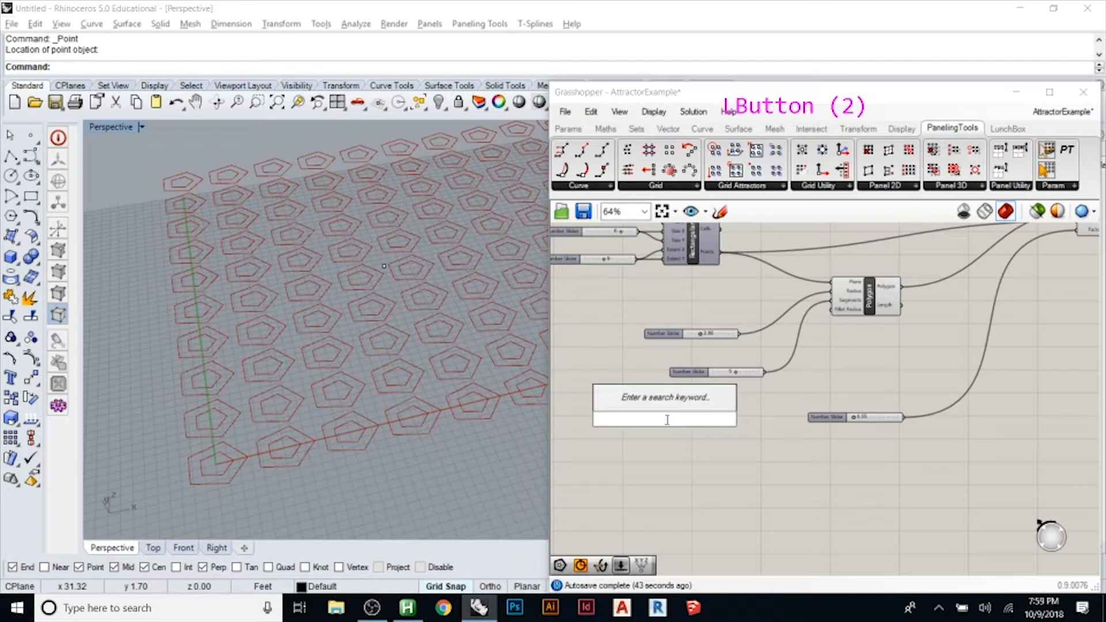
{"action": "type", "text": "point"}
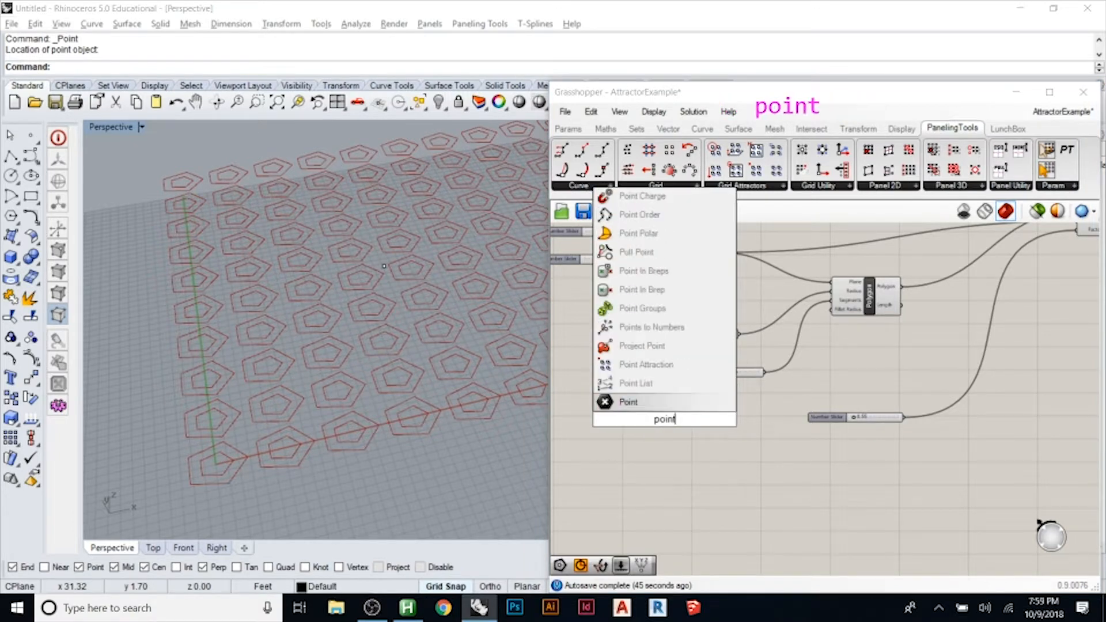
{"action": "left_click", "coordinate": [664, 406]}
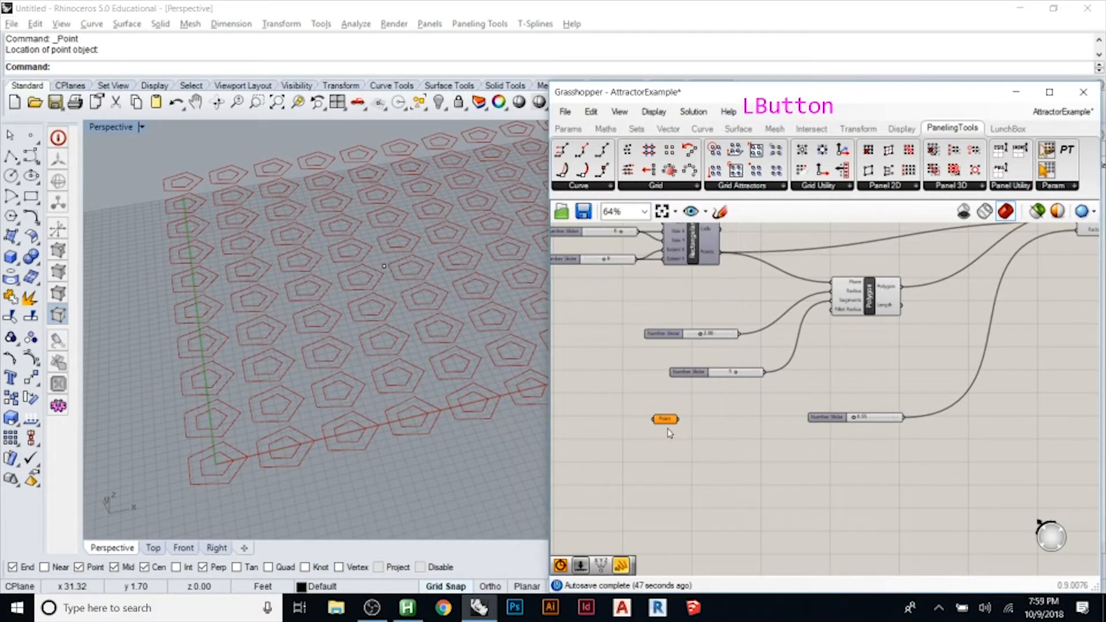
{"action": "right_click", "coordinate": [666, 421]}
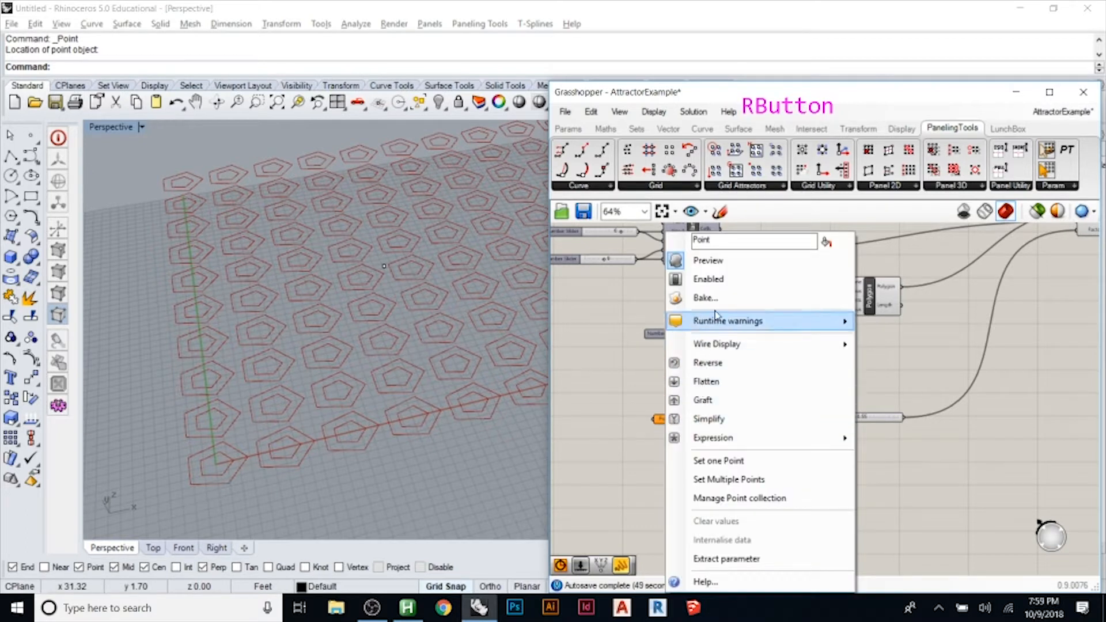
{"action": "left_click", "coordinate": [761, 462]}
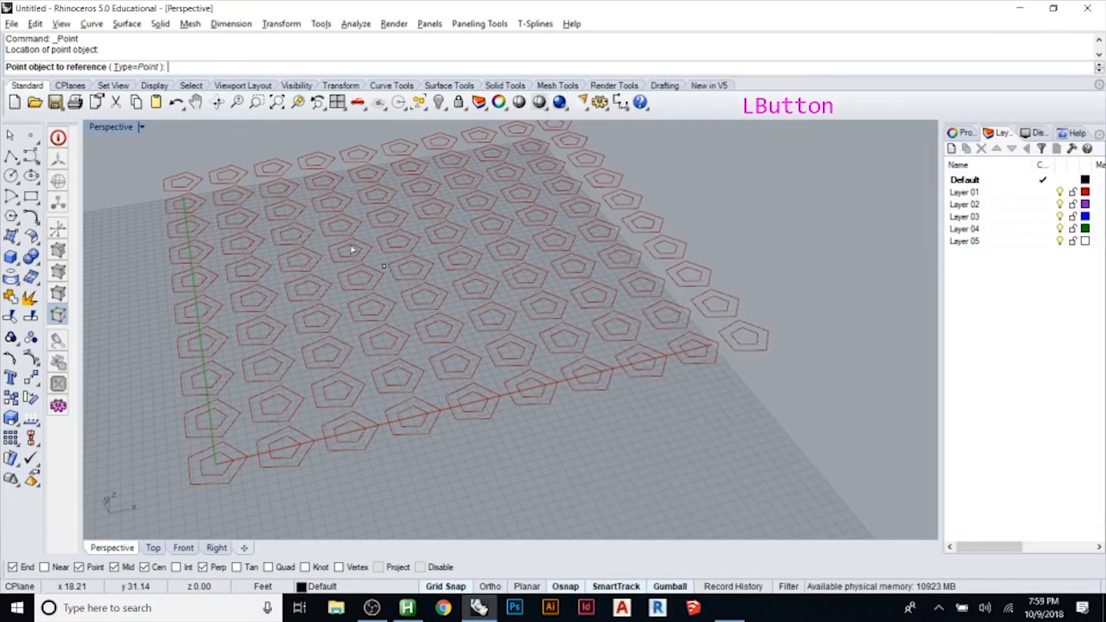
{"action": "left_click", "coordinate": [385, 266]}
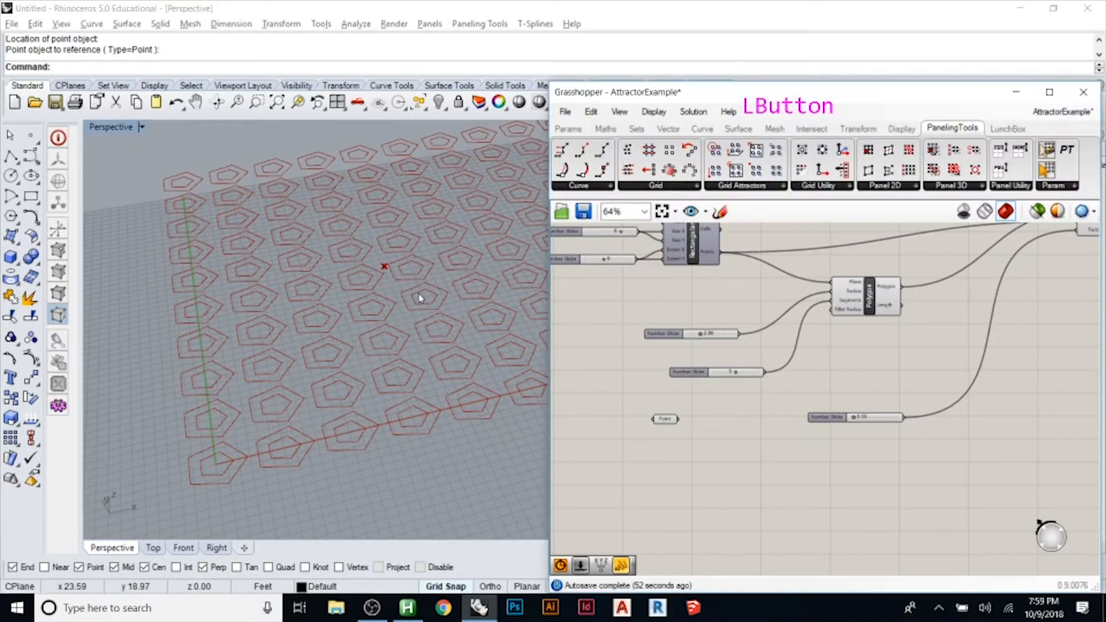
- Move the referenced point object with the gumball towards the grid's edge along the X axis, and deselect it
{"action": "left_click", "coordinate": [665, 421]}
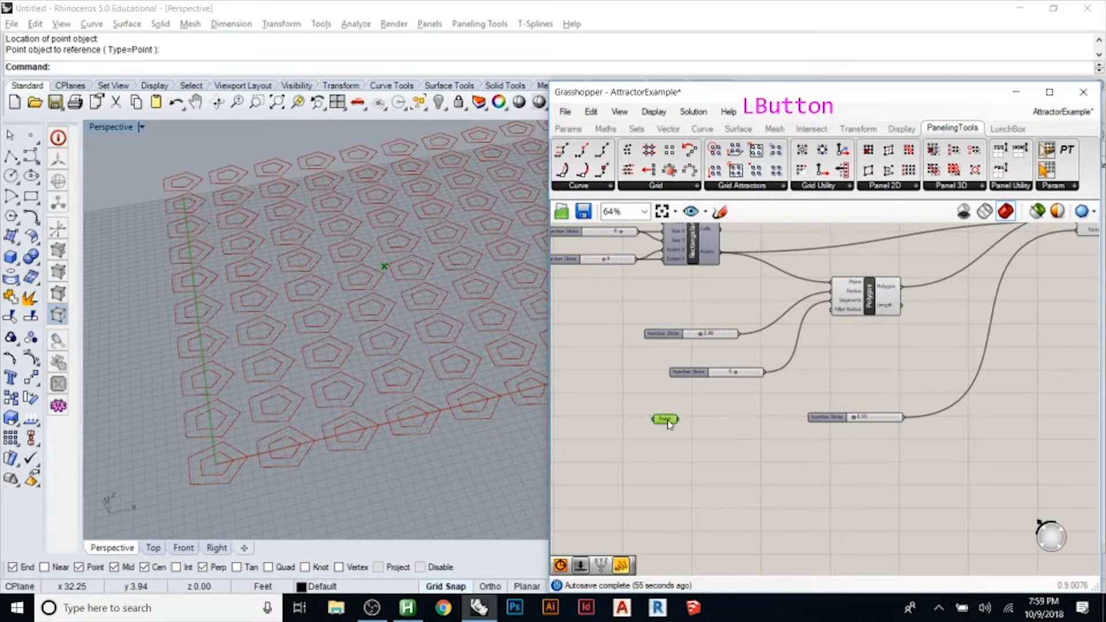
{"action": "left_click", "coordinate": [385, 268]}
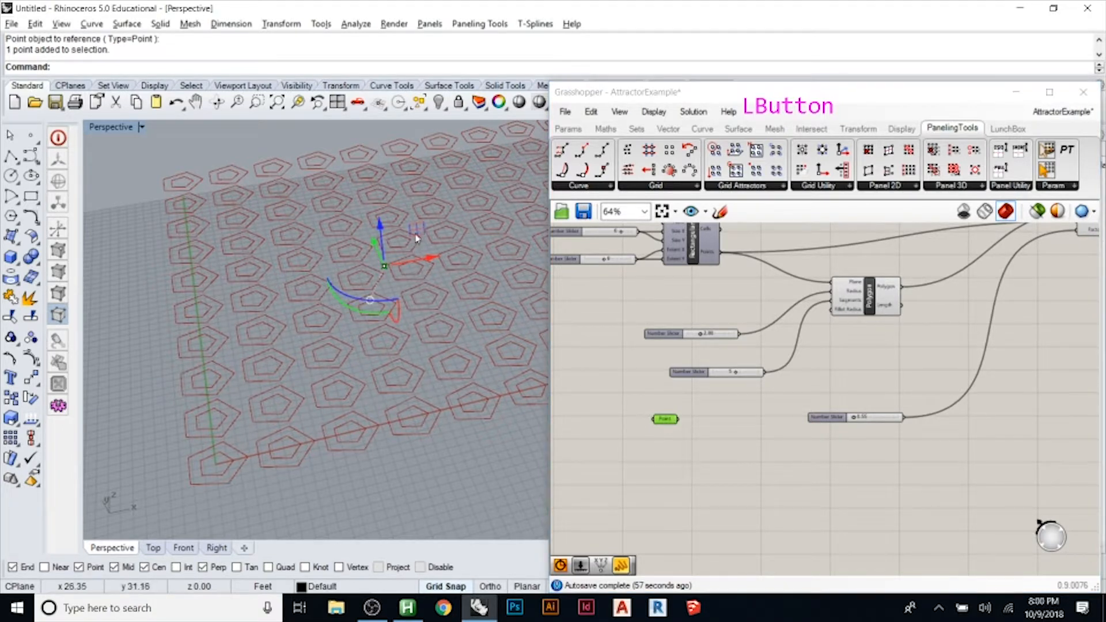
{"action": "left_click_drag", "start_coordinate": [415, 267], "coordinate": [306, 315]}
{"action": "key", "text": "Escape"}
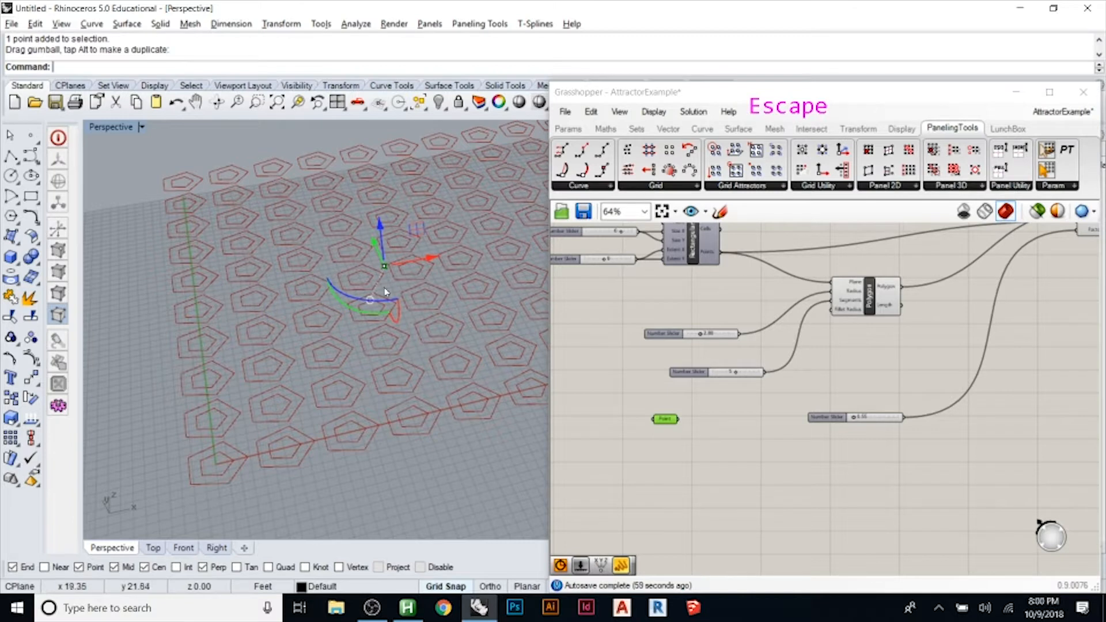
{"action": "left_click_drag", "start_coordinate": [376, 253], "coordinate": [424, 366]}
{"action": "left_click", "coordinate": [446, 430]}
{"action": "right_click_drag", "start_coordinate": [420, 411], "coordinate": [439, 386]}
{"action": "key", "text": "Escape"}
{"action": "key", "text": "Escape"}
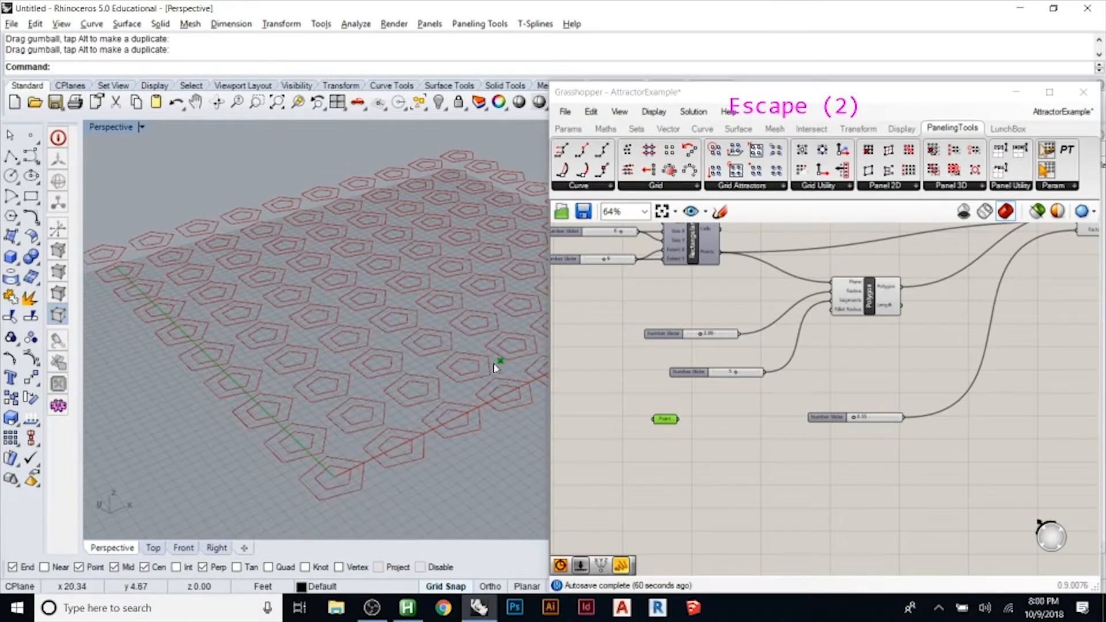
{"action": "left_click", "coordinate": [872, 435]}
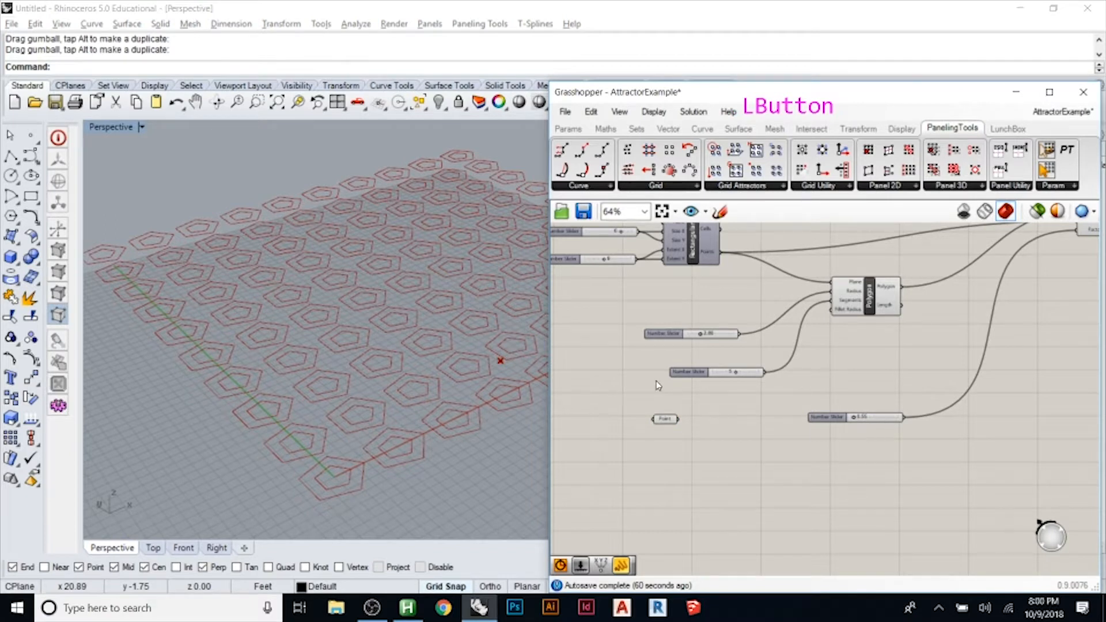
- Add a Distance component below the Polygon and connect the Point parameter to its Point B input
{"action": "scroll", "coordinate": [658, 386], "scroll_direction": "down", "scroll_amount": 2}
{"action": "scroll", "coordinate": [815, 376], "scroll_direction": "up", "scroll_amount": 2}
{"action": "left_click", "coordinate": [1007, 260]}
{"action": "mouse_move", "coordinate": [1008, 261]}
{"action": "left_mouse_down"}
{"action": "mouse_move", "coordinate": [983, 308]}
{"action": "mouse_move", "coordinate": [999, 269]}
{"action": "left_mouse_up"}
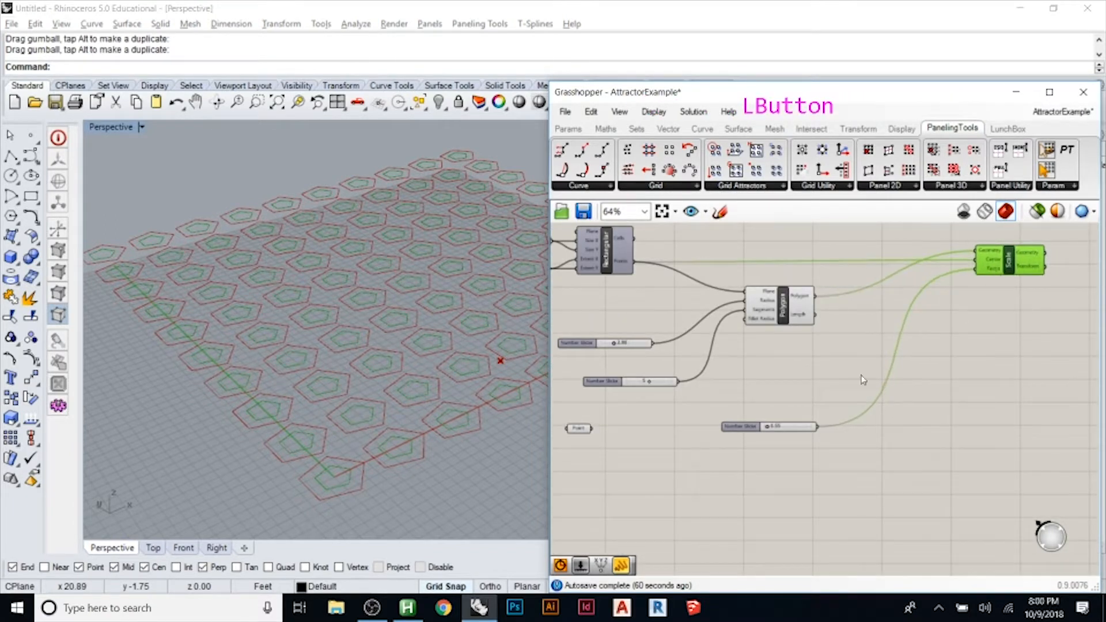
{"action": "double_click", "coordinate": [789, 391]}
{"action": "type", "text": "distance"}
{"action": "left_click", "coordinate": [780, 372]}
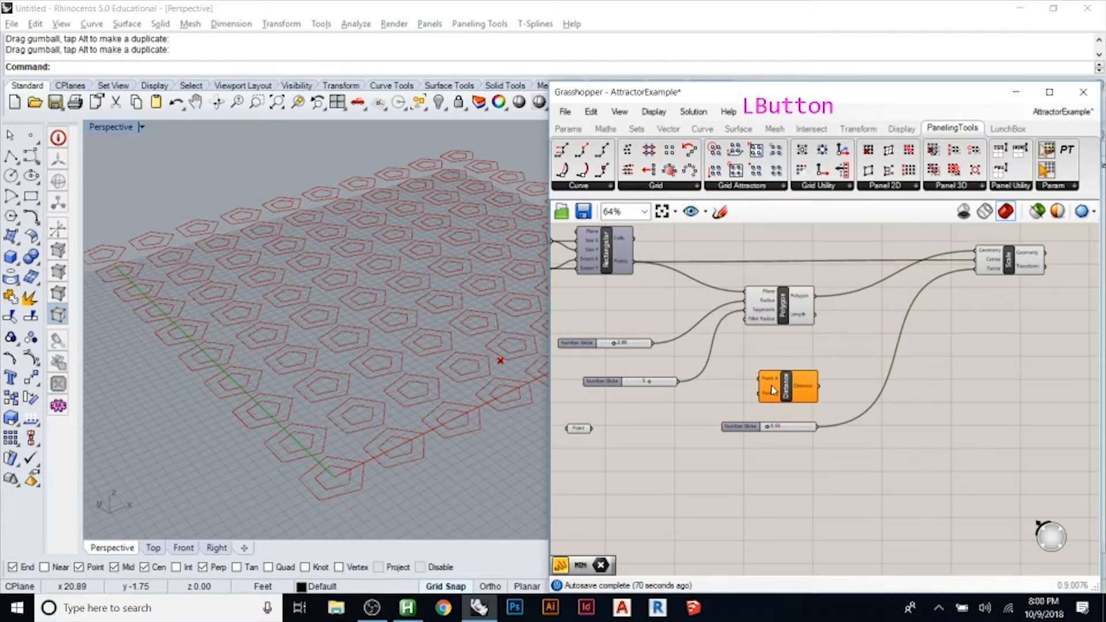
{"action": "left_click_drag", "start_coordinate": [590, 428], "coordinate": [883, 356]}
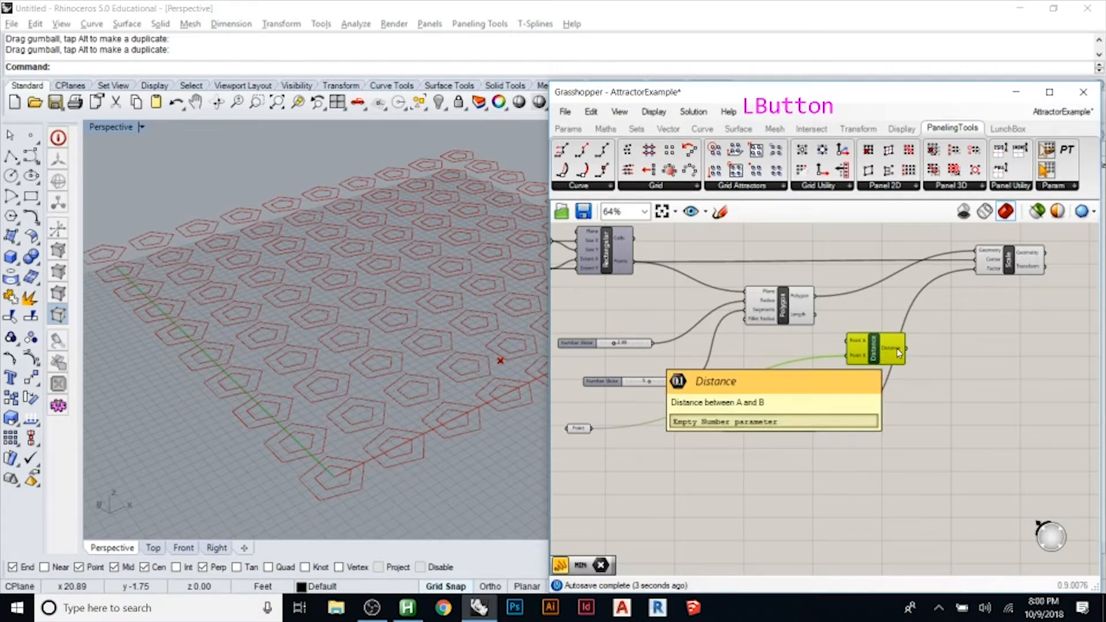
- Arrange the Distance component and the Scale's factor slider one above the other below the Polygon component
{"action": "left_click_drag", "start_coordinate": [898, 351], "coordinate": [877, 370]}
{"action": "left_click", "coordinate": [753, 432]}
{"action": "left_click_drag", "start_coordinate": [756, 434], "coordinate": [837, 443]}
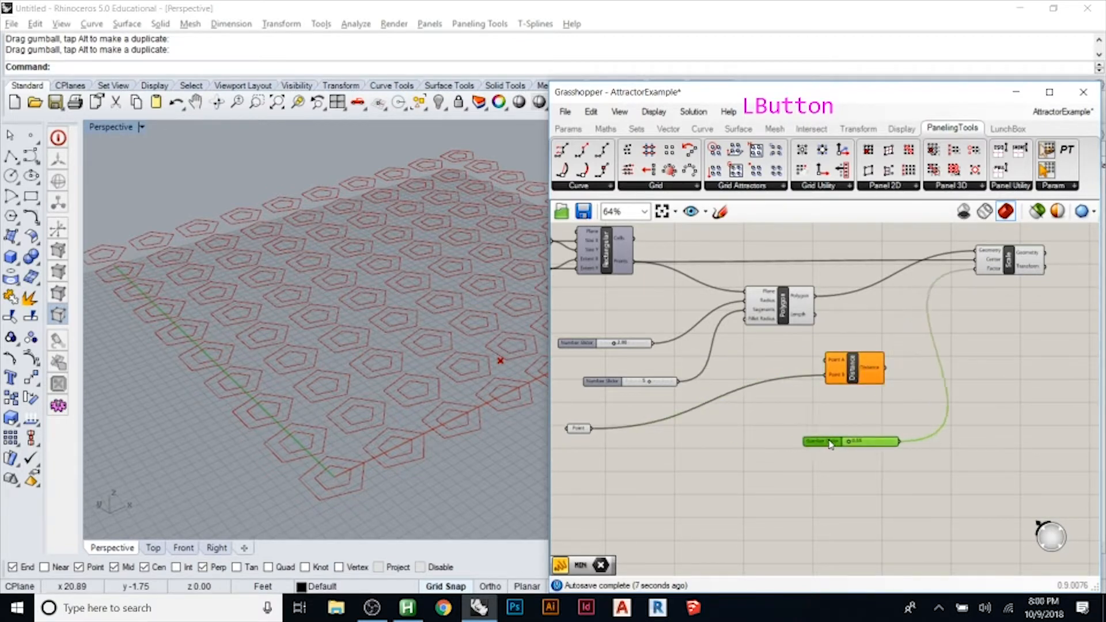
{"action": "left_click_drag", "start_coordinate": [841, 369], "coordinate": [847, 382]}
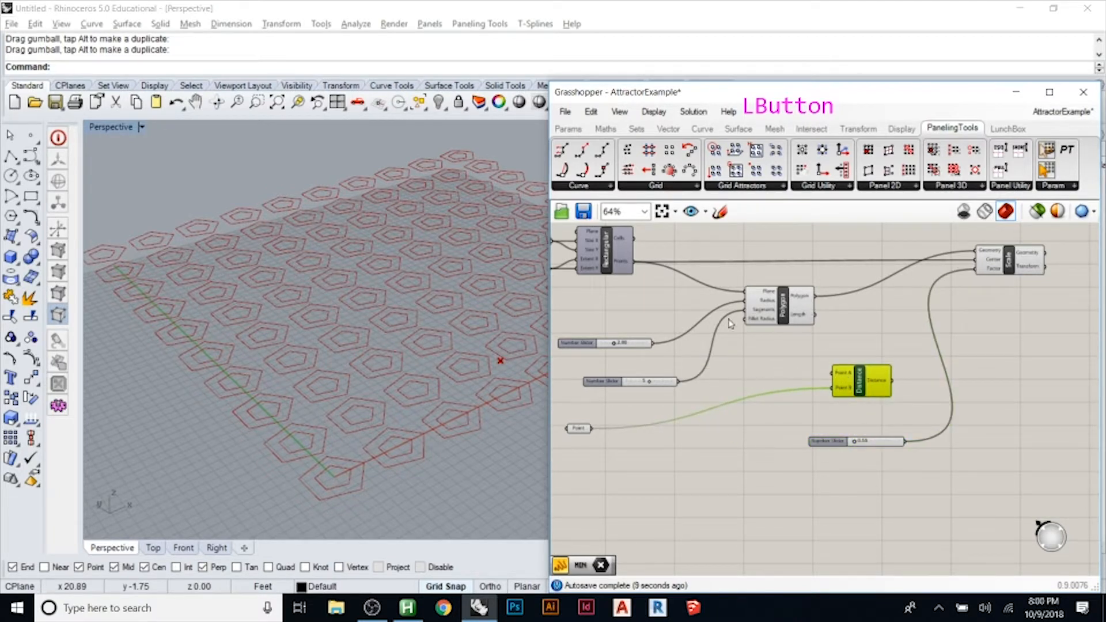
- Connect the rectangular grid's Points to the Distance's Point A input, and its Distance output to the Scale's Factor input
{"action": "left_click_drag", "start_coordinate": [633, 262], "coordinate": [811, 376]}
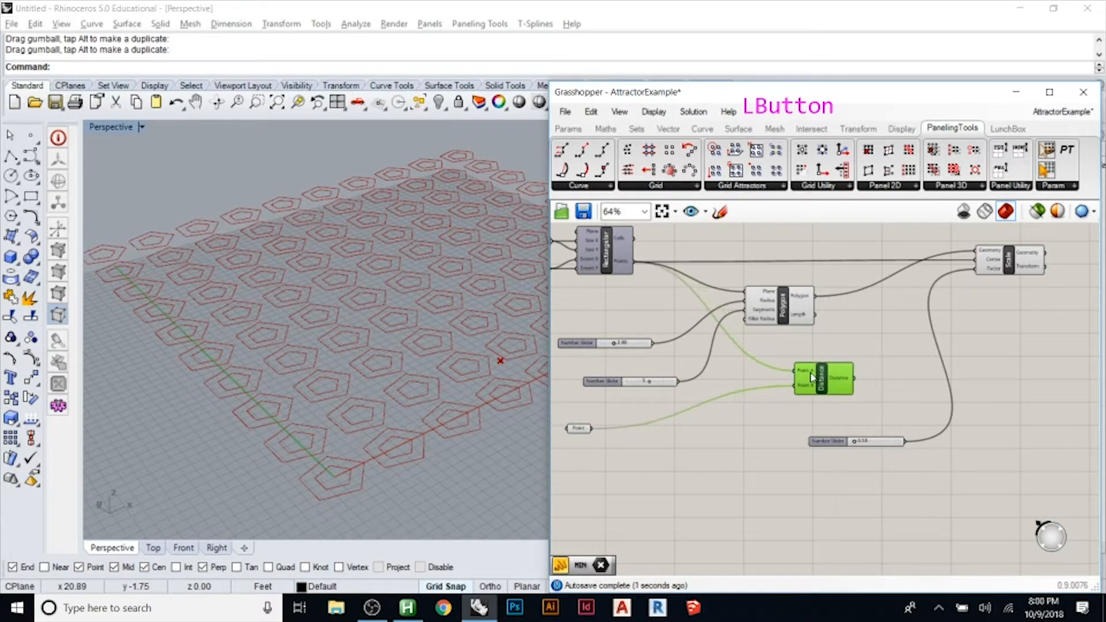
{"action": "left_click", "coordinate": [858, 390]}
{"action": "mouse_move", "coordinate": [853, 382]}
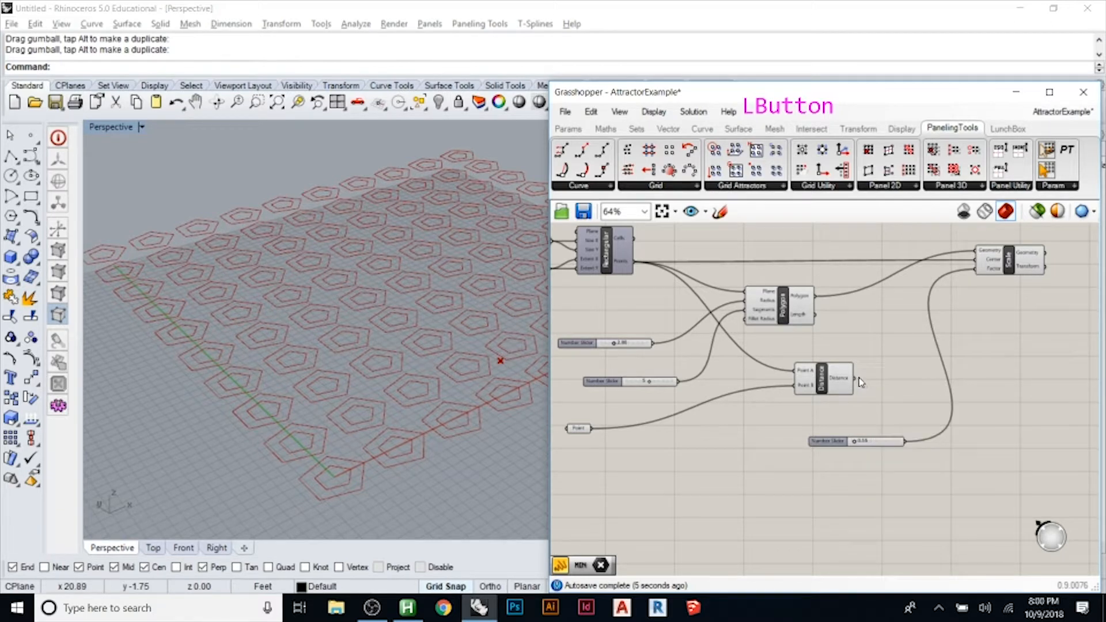
{"action": "left_click_drag", "start_coordinate": [857, 379], "coordinate": [978, 279]}
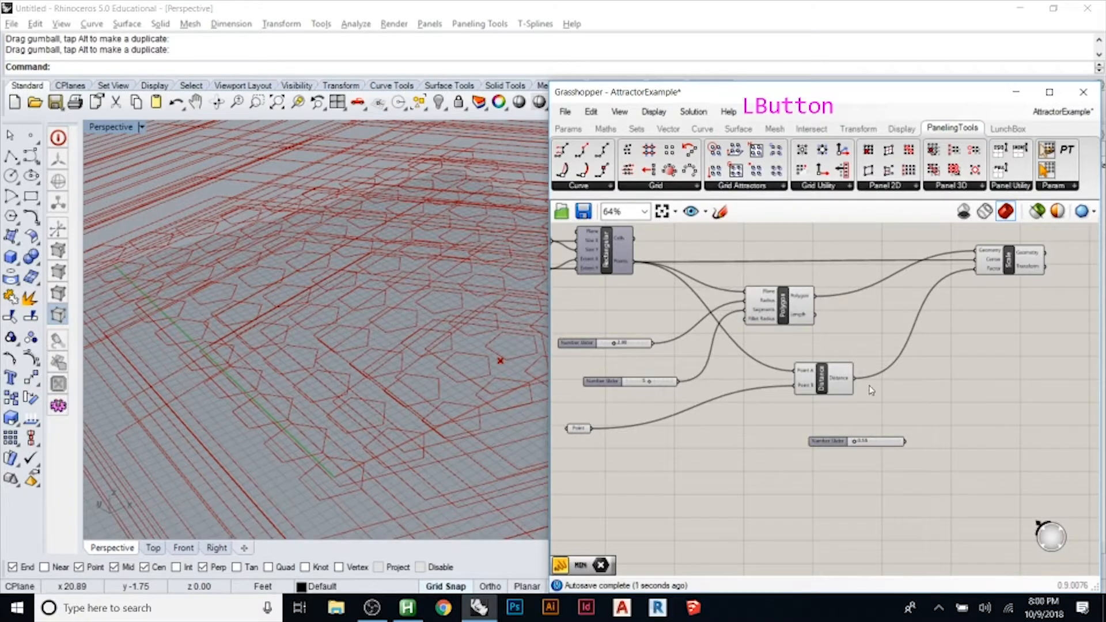
- Examine the distance-scaled polygons around the attractor point in the Perspective view, and select the point
{"action": "left_click", "coordinate": [368, 386]}
{"action": "scroll", "coordinate": [284, 370], "scroll_direction": "down", "scroll_amount": 6}
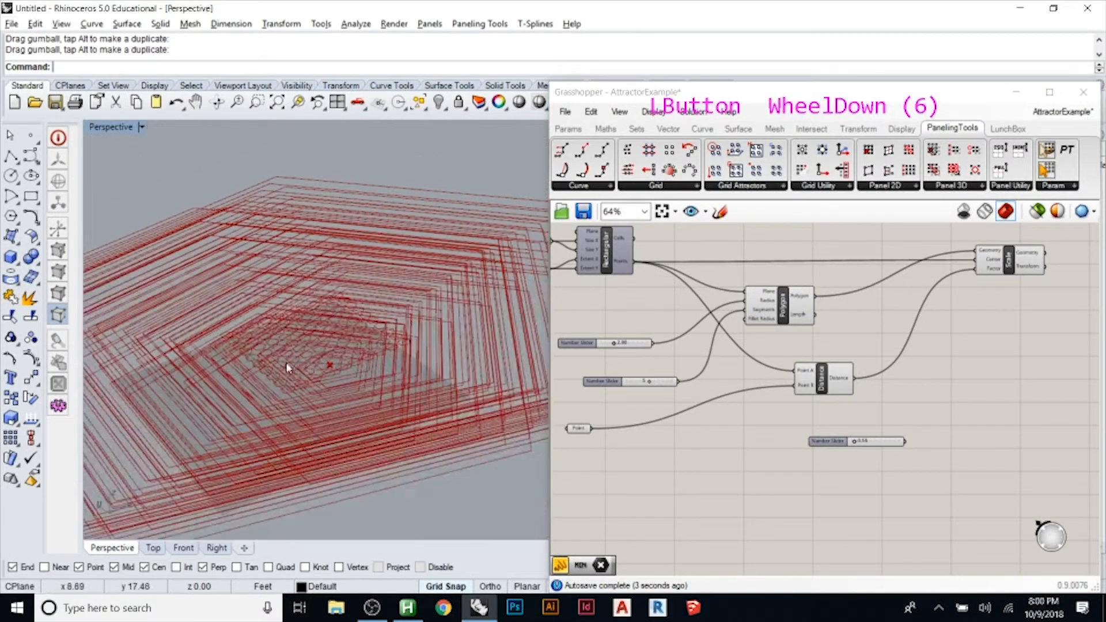
{"action": "scroll", "coordinate": [356, 362], "scroll_direction": "down", "scroll_amount": 4}
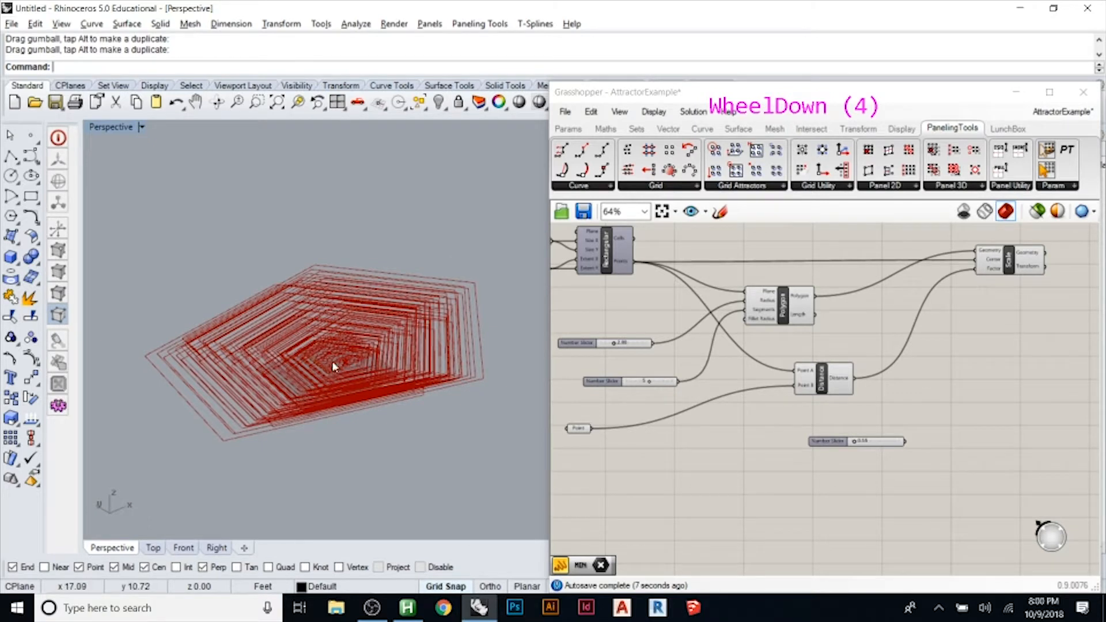
{"action": "scroll", "coordinate": [358, 363], "scroll_direction": "up", "scroll_amount": 7}
{"action": "scroll", "coordinate": [369, 357], "scroll_direction": "up", "scroll_amount": 5}
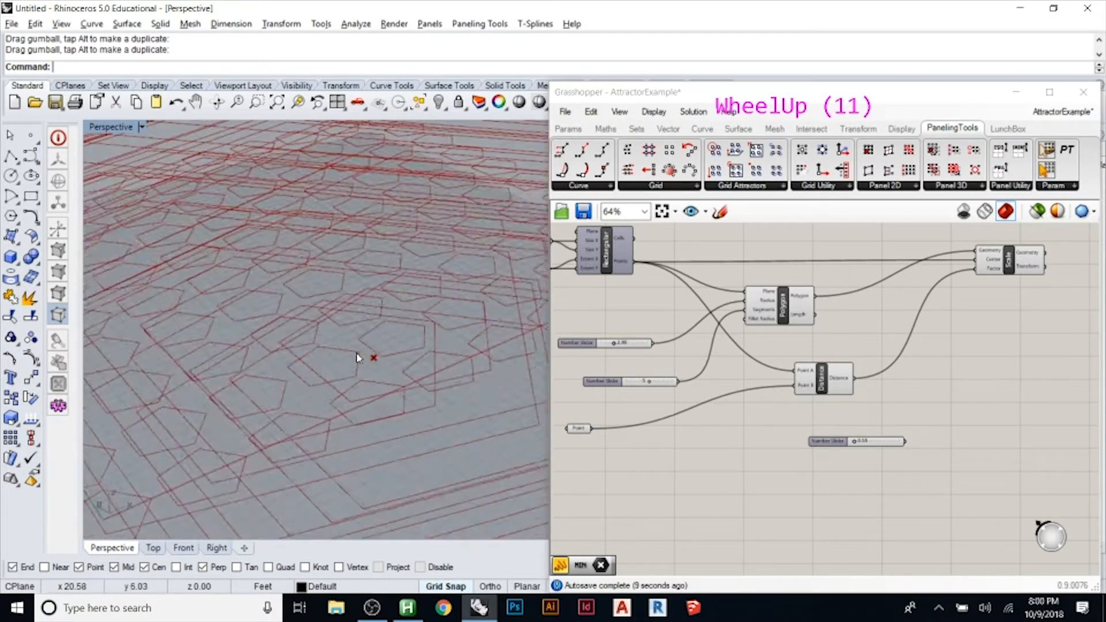
{"action": "left_click", "coordinate": [380, 360]}
{"action": "scroll", "coordinate": [406, 346], "scroll_direction": "down", "scroll_amount": 5}
{"action": "right_click_drag", "start_coordinate": [406, 346], "coordinate": [382, 394]}
{"action": "left_click_drag", "start_coordinate": [381, 393], "coordinate": [363, 266]}
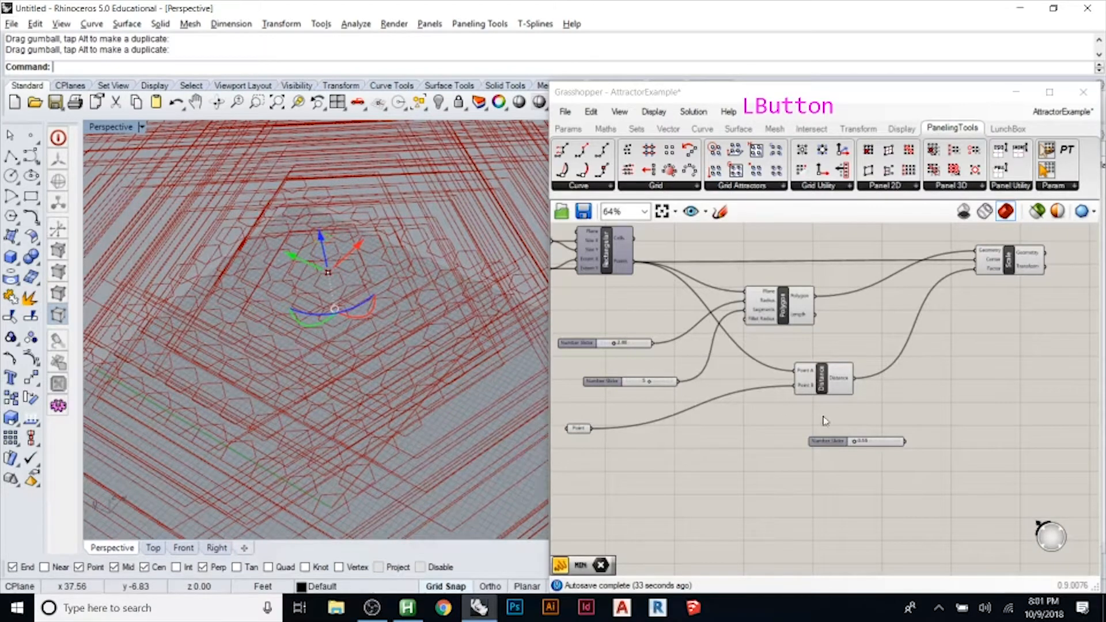
- Add a Panel beside the Distance component, connect it to the Distance output, and enlarge it
{"action": "mouse_move", "coordinate": [829, 380]}
{"action": "left_mouse_down"}
{"action": "mouse_move", "coordinate": [855, 378]}
{"action": "mouse_move", "coordinate": [829, 378]}
{"action": "left_mouse_up"}
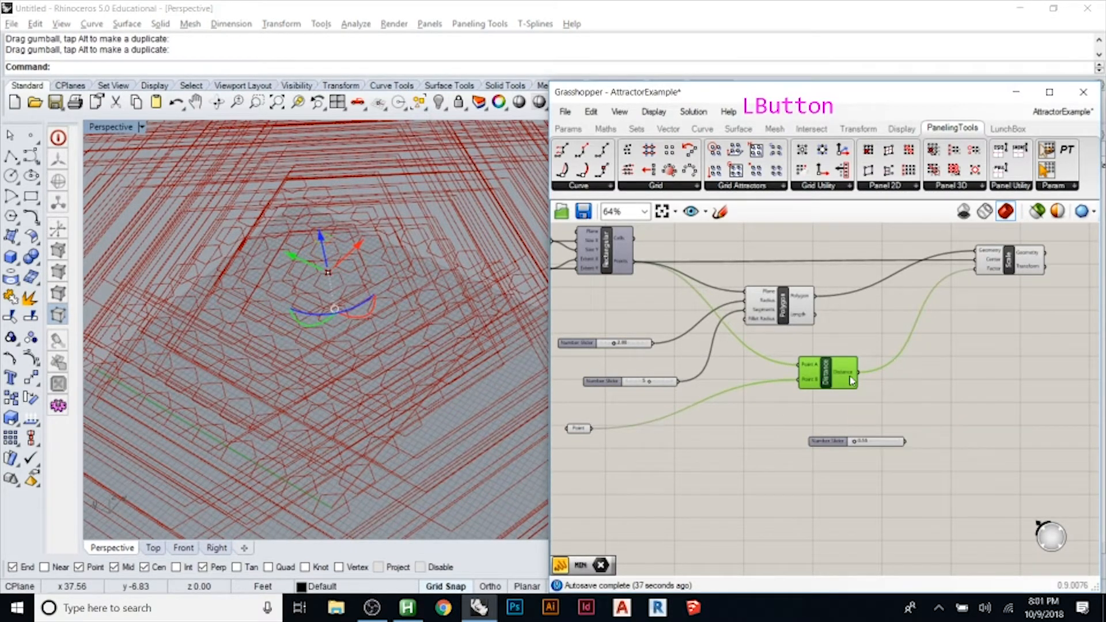
{"action": "double_click", "coordinate": [898, 380]}
{"action": "type", "text": "panel"}
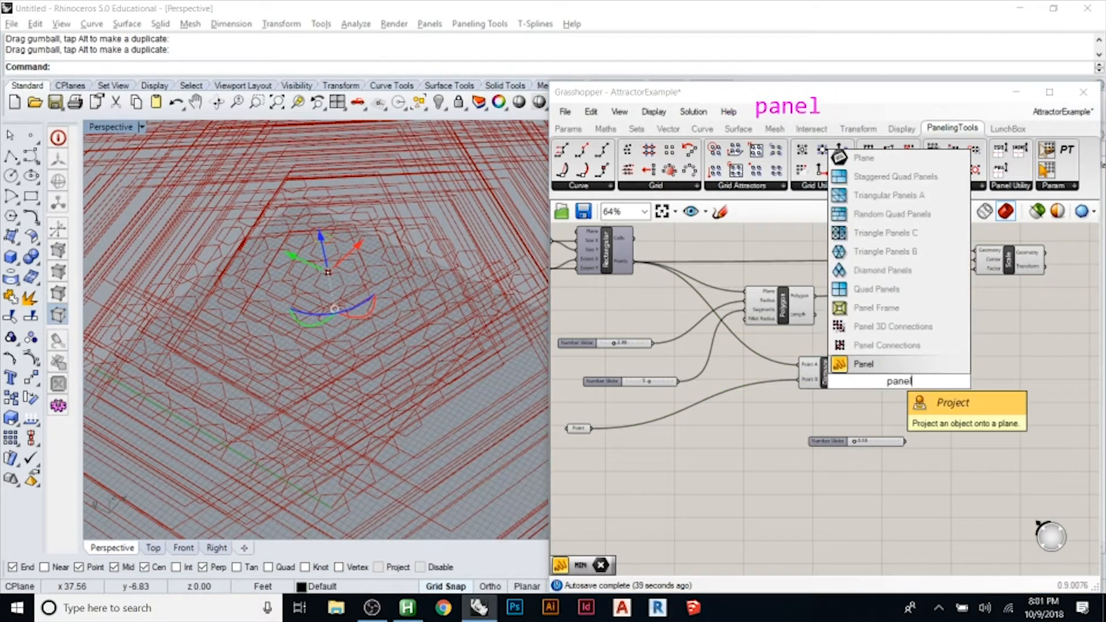
{"action": "key", "text": "Return"}
{"action": "left_click", "coordinate": [922, 355]}
{"action": "left_click_drag", "start_coordinate": [922, 363], "coordinate": [989, 337]}
{"action": "left_click", "coordinate": [864, 376]}
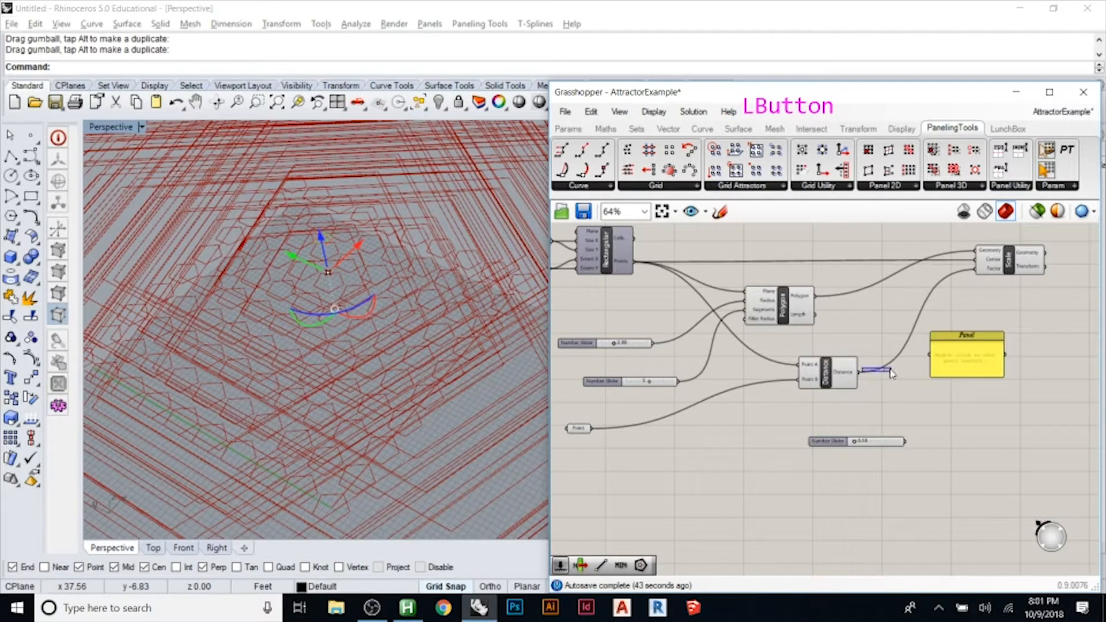
{"action": "left_click_drag", "start_coordinate": [872, 379], "coordinate": [930, 355]}
{"action": "left_click_drag", "start_coordinate": [1003, 378], "coordinate": [1085, 474]}
- Read through the distance values listed in the panel and delete the panel
{"action": "scroll", "coordinate": [1070, 416], "scroll_direction": "up", "scroll_amount": 5}
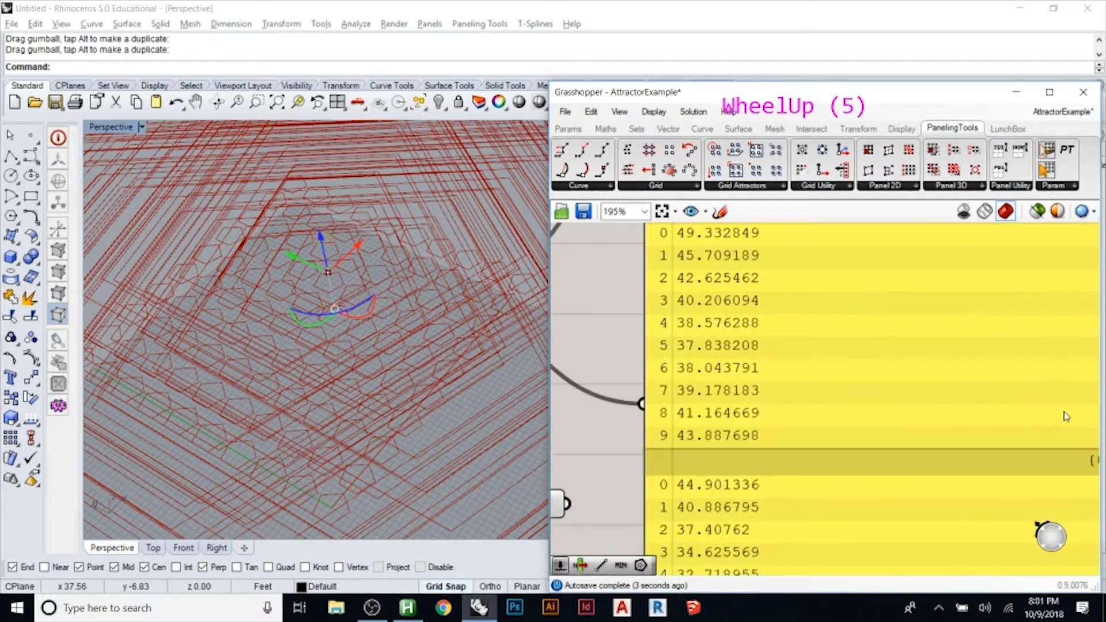
{"action": "scroll", "coordinate": [673, 384], "scroll_direction": "down", "scroll_amount": 2}
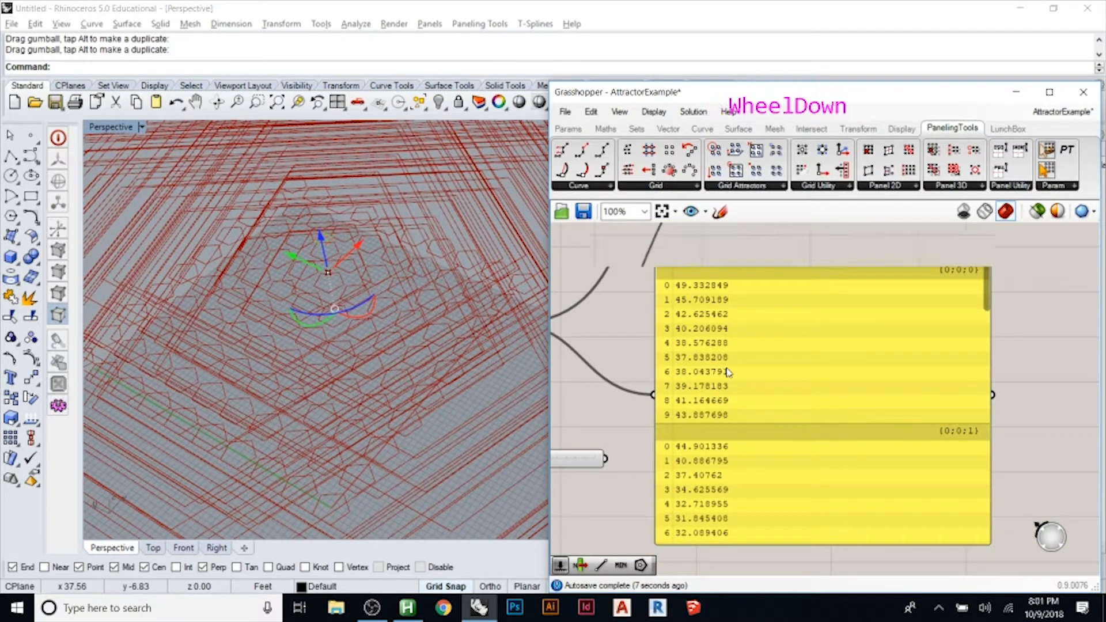
{"action": "scroll", "coordinate": [743, 380], "scroll_direction": "up", "scroll_amount": 2}
{"action": "left_click_drag", "start_coordinate": [982, 276], "coordinate": [790, 400]}
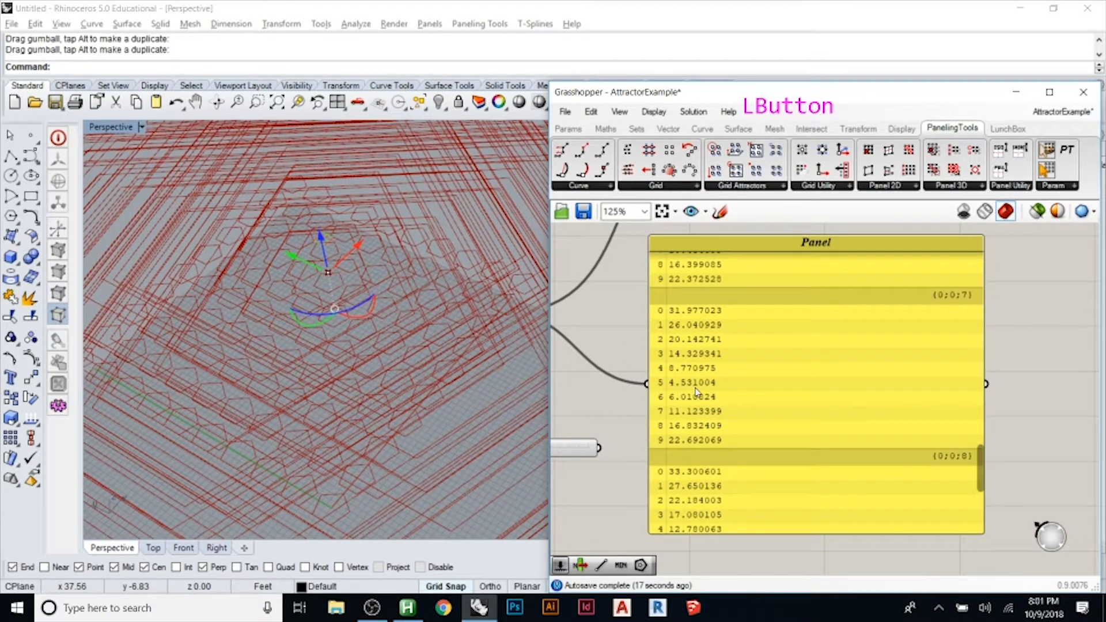
{"action": "left_click", "coordinate": [864, 252]}
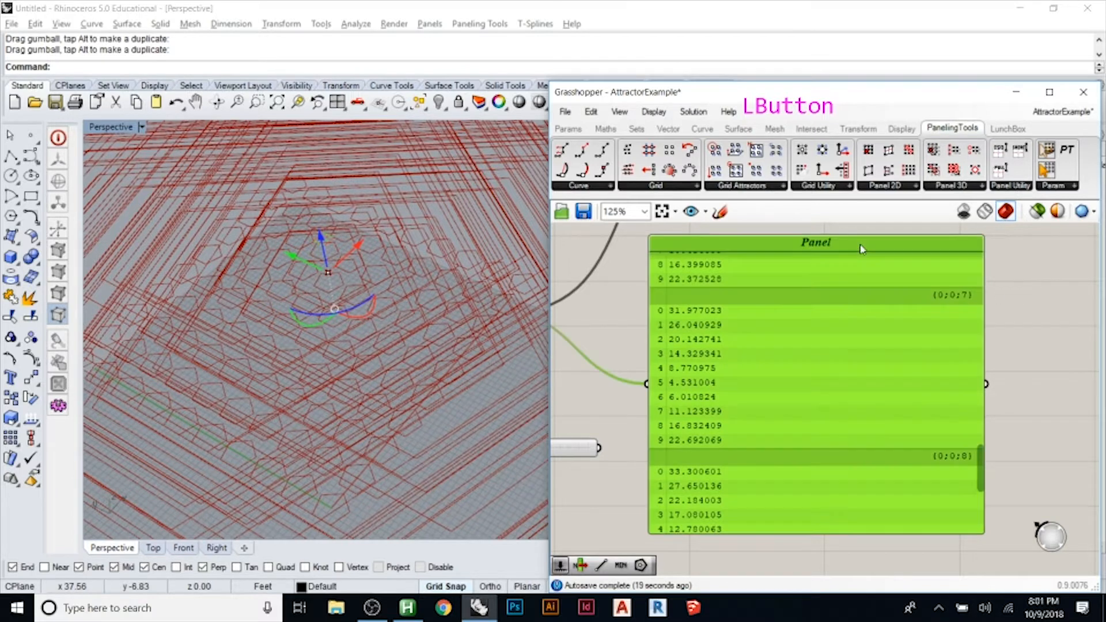
{"action": "key", "text": "Delete"}
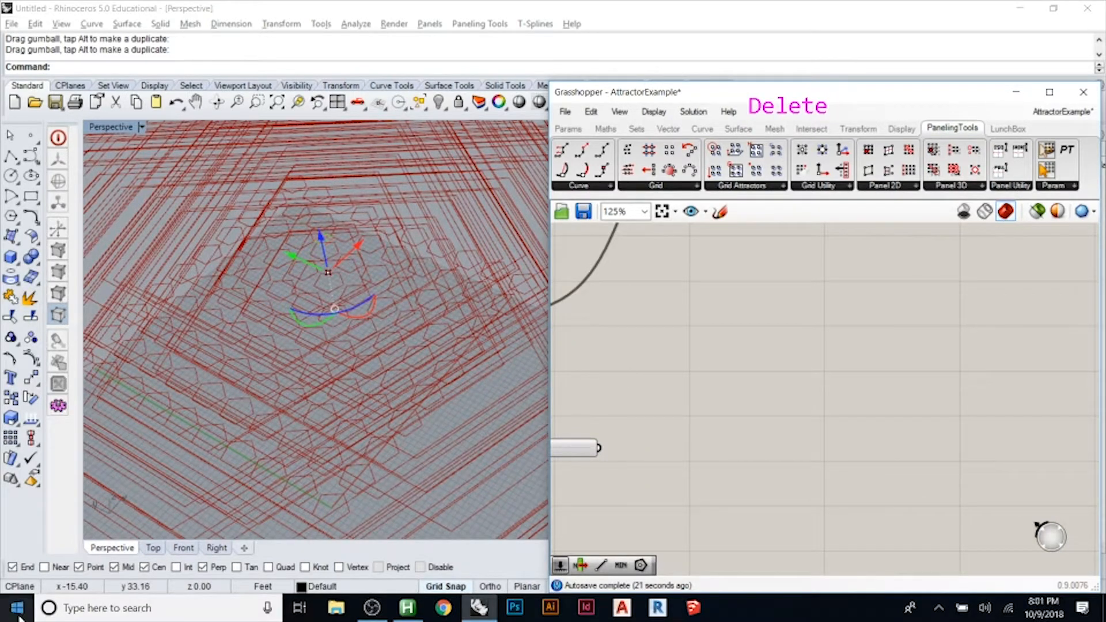
- Examine how the Distance component feeds the Minimum component in the original attractor definition above
{"action": "scroll", "coordinate": [883, 379], "scroll_direction": "down", "scroll_amount": 4}
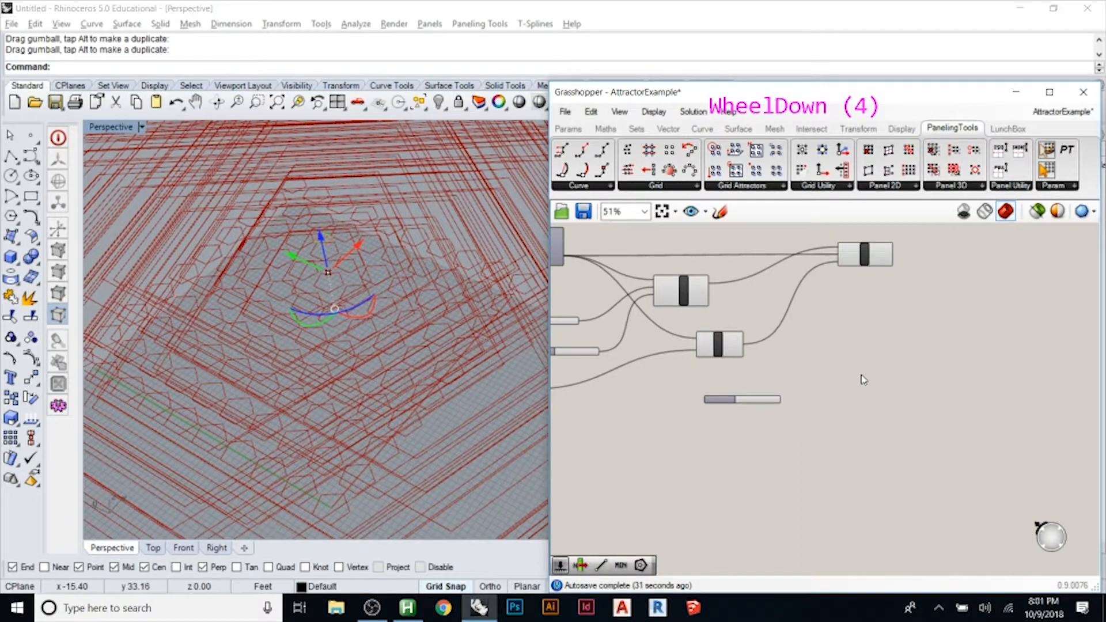
{"action": "scroll", "coordinate": [853, 378], "scroll_direction": "down", "scroll_amount": 3}
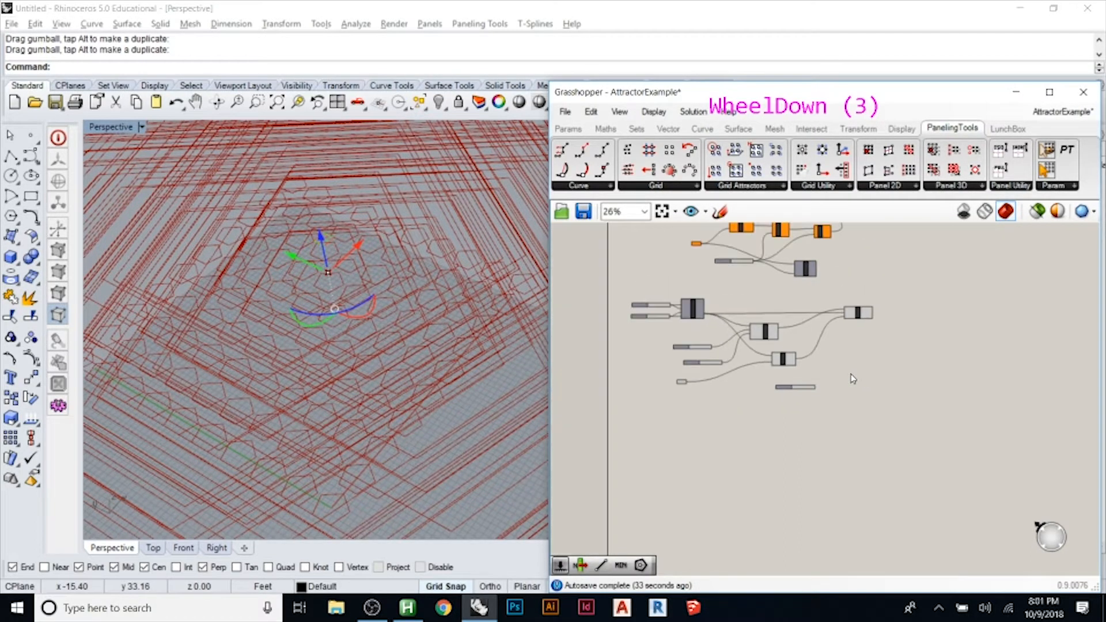
{"action": "scroll", "coordinate": [837, 438], "scroll_direction": "down", "scroll_amount": 2}
{"action": "scroll", "coordinate": [768, 302], "scroll_direction": "up", "scroll_amount": 6}
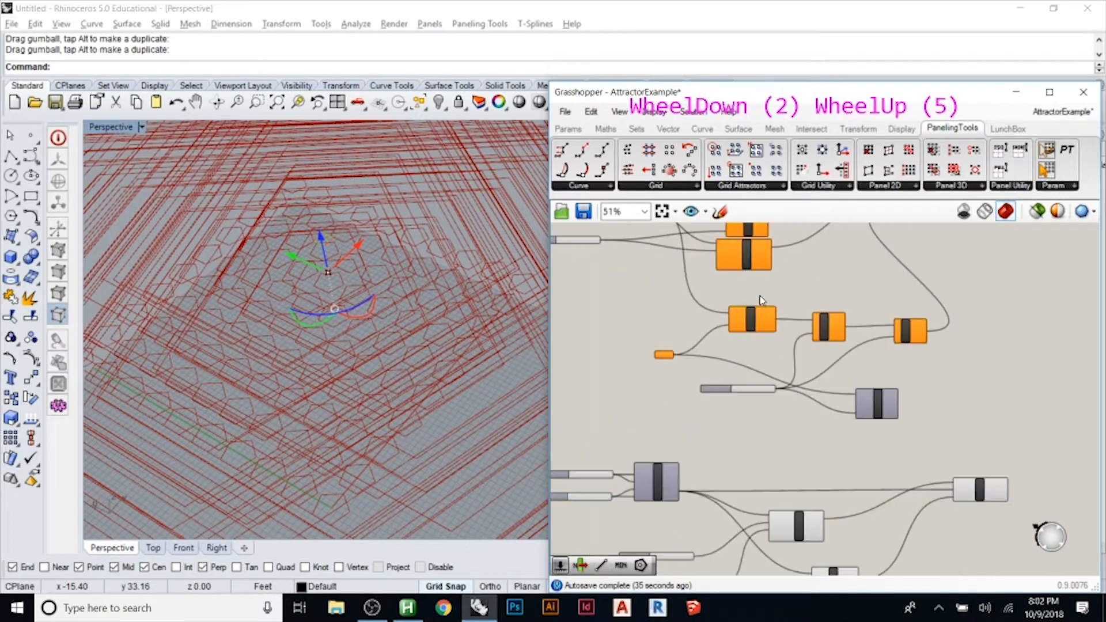
{"action": "scroll", "coordinate": [703, 252], "scroll_direction": "up", "scroll_amount": 2}
{"action": "left_click", "coordinate": [810, 401]}
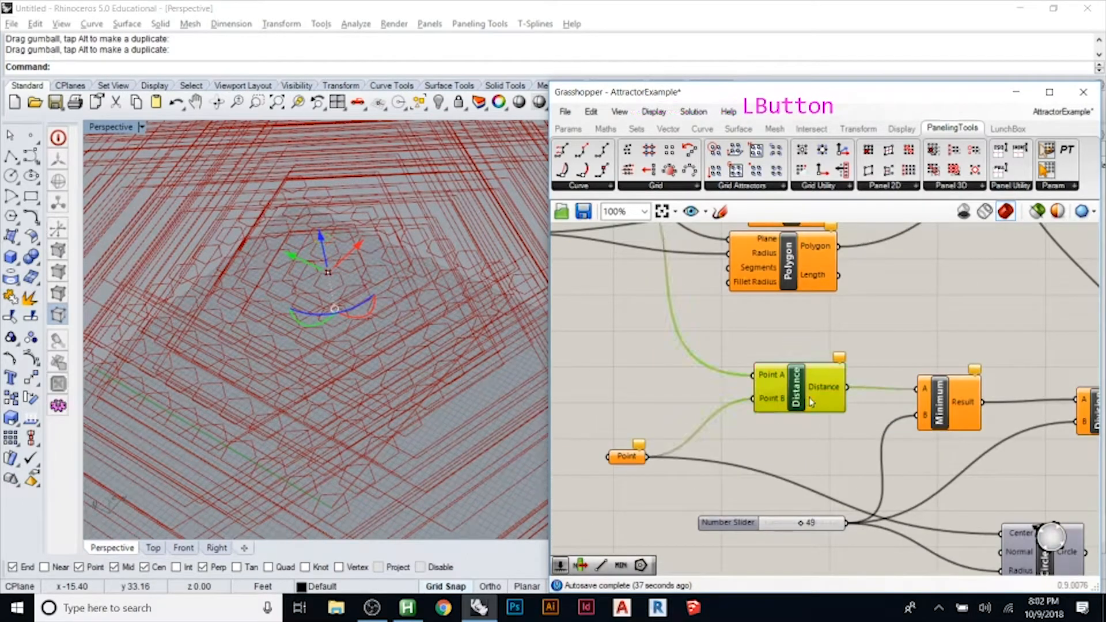
{"action": "left_click", "coordinate": [928, 412]}
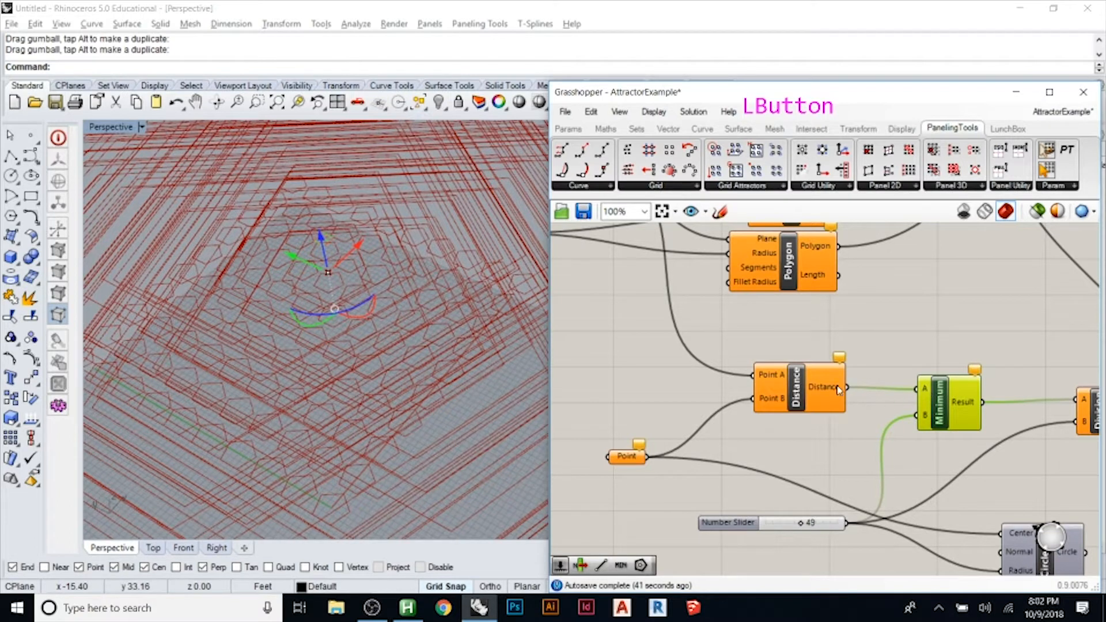
{"action": "left_click", "coordinate": [796, 388]}
{"action": "left_click", "coordinate": [932, 407]}
{"action": "scroll", "coordinate": [700, 311], "scroll_direction": "down", "scroll_amount": 6}
{"action": "scroll", "coordinate": [801, 444], "scroll_direction": "up", "scroll_amount": 6}
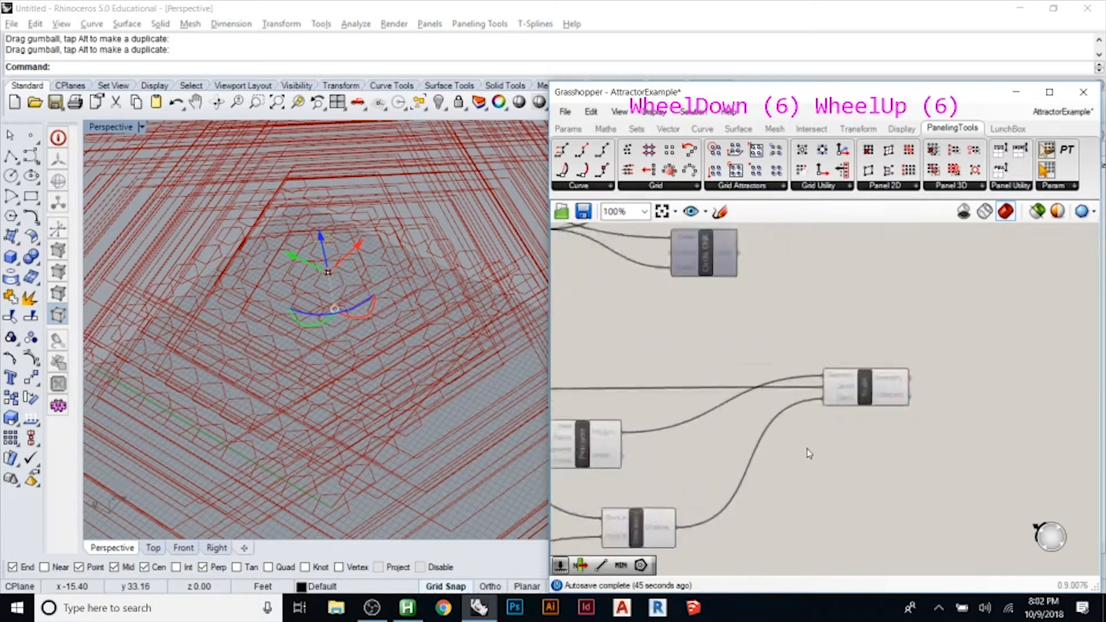
- Add a Minimum component to the rebuilt definition and connect the Distance output to its A input
{"action": "left_click", "coordinate": [865, 392]}
{"action": "scroll", "coordinate": [758, 457], "scroll_direction": "down", "scroll_amount": 3}
{"action": "scroll", "coordinate": [647, 447], "scroll_direction": "up", "scroll_amount": 2}
{"action": "left_click", "coordinate": [819, 501]}
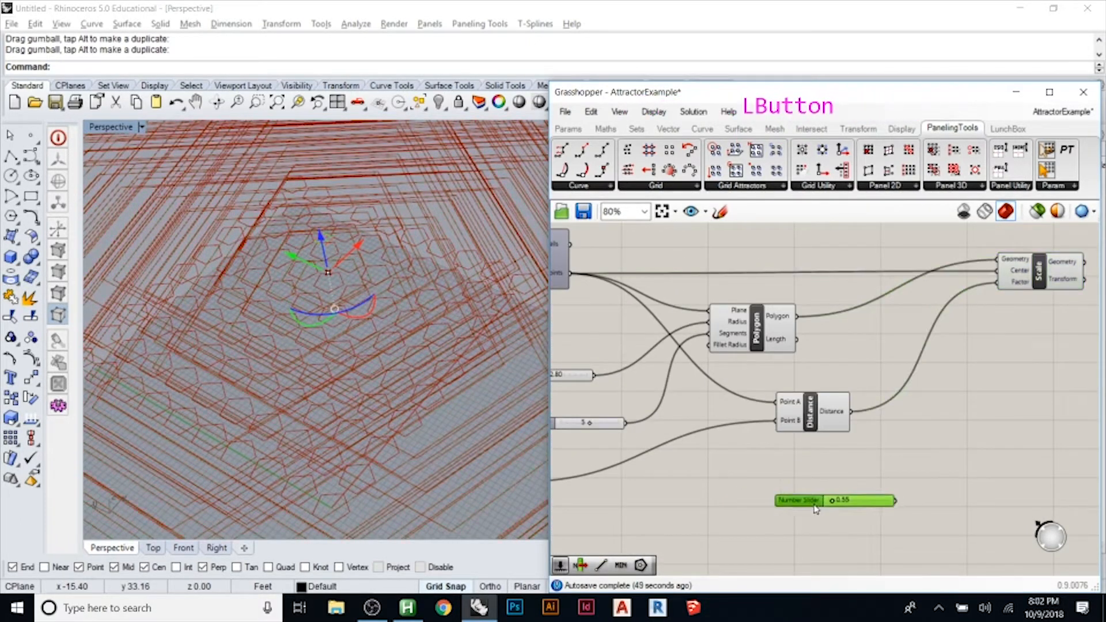
{"action": "double_click", "coordinate": [901, 434]}
{"action": "type", "text": "minimi"}
{"action": "left_click", "coordinate": [890, 405]}
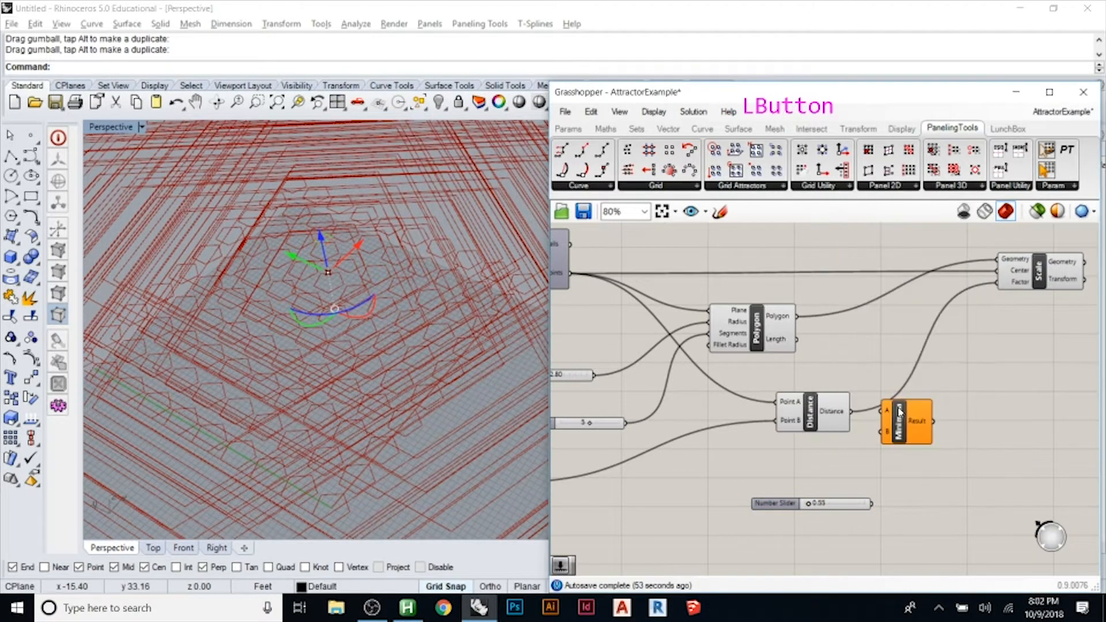
{"action": "left_click_drag", "start_coordinate": [900, 418], "coordinate": [960, 419]}
{"action": "left_click_drag", "start_coordinate": [851, 412], "coordinate": [941, 409]}
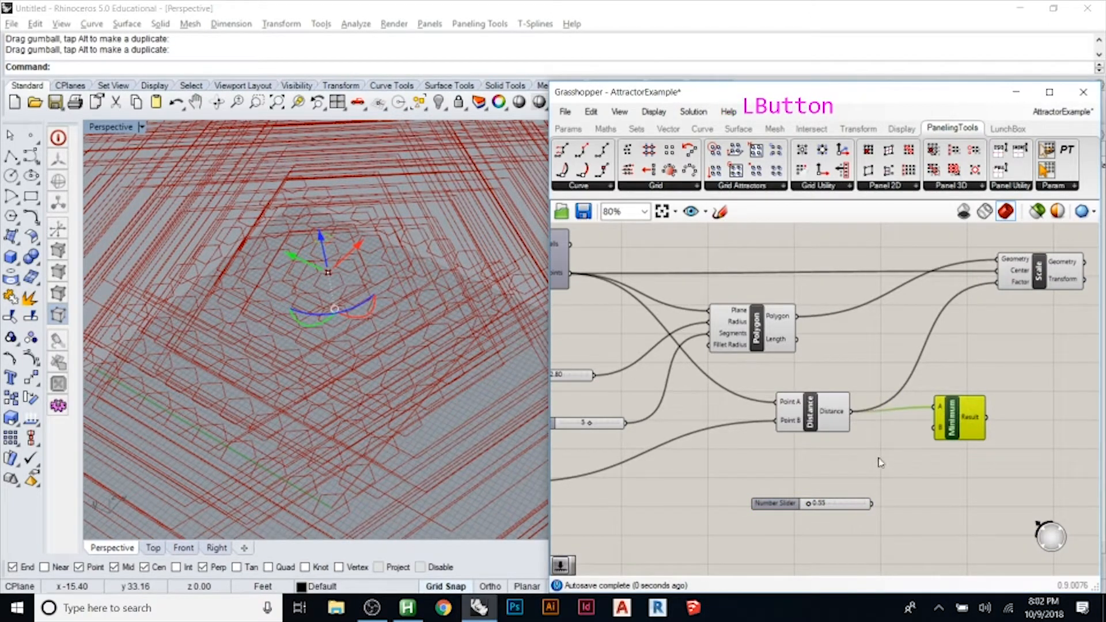
- Add a number slider of 55 to the Minimum's B input and connect the Minimum's Result to the Scale's Factor
{"action": "double_click", "coordinate": [834, 486]}
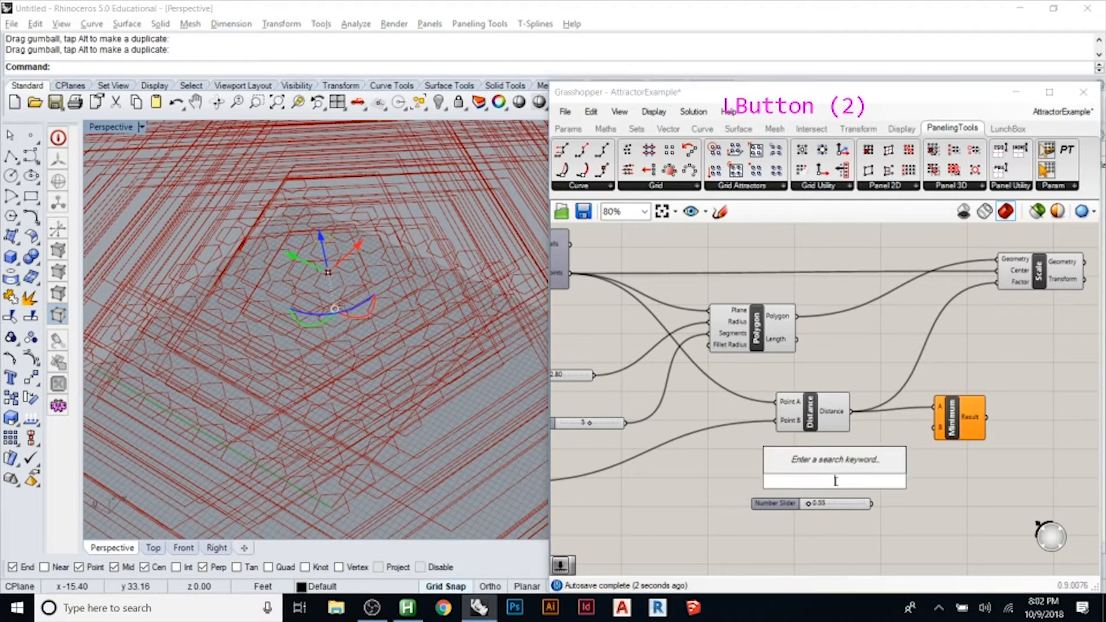
{"action": "type", "text": "55"}
{"action": "key", "text": "Return"}
{"action": "left_click_drag", "start_coordinate": [895, 481], "coordinate": [998, 283]}
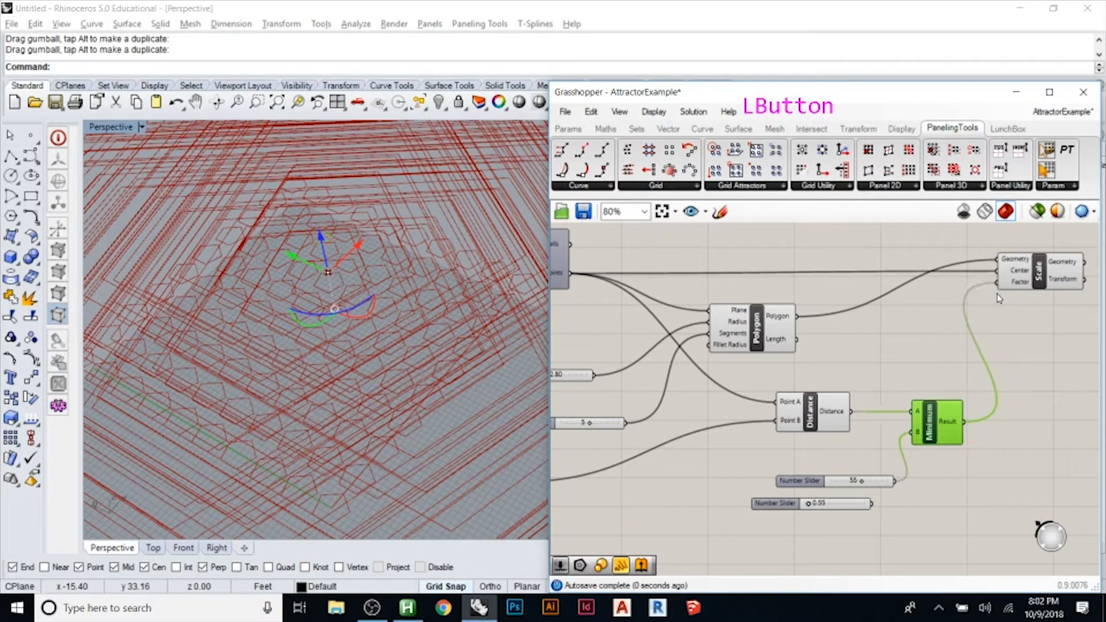
- Set the number slider feeding the Minimum's B input to 3
{"action": "left_click", "coordinate": [935, 370]}
{"action": "left_click_drag", "start_coordinate": [860, 482], "coordinate": [797, 478]}
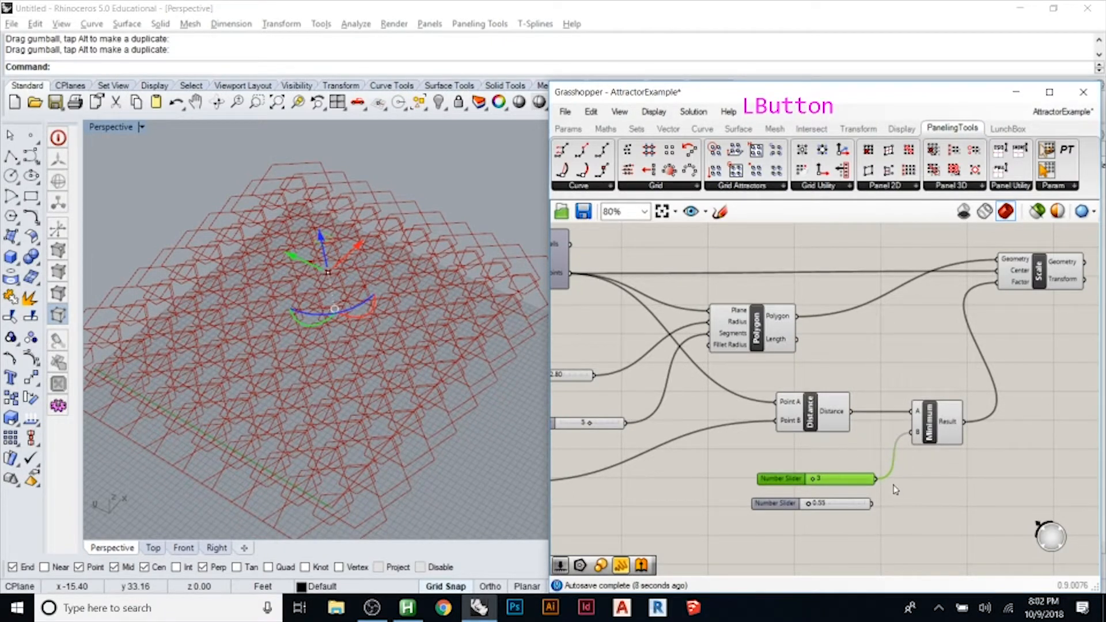
{"action": "left_click_drag", "start_coordinate": [814, 482], "coordinate": [816, 482]}
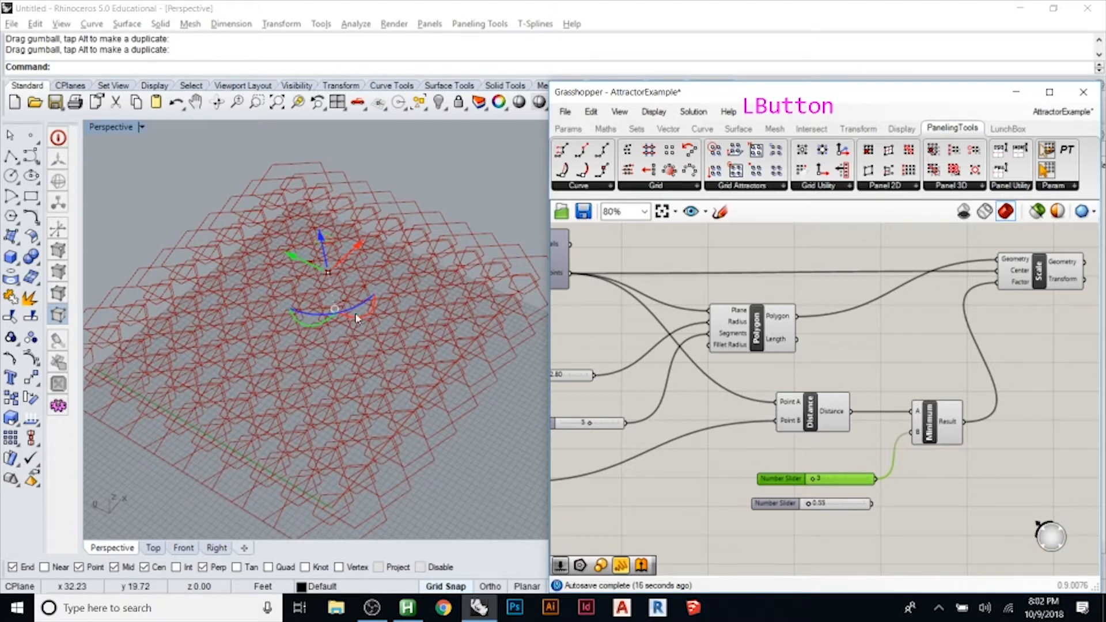
- Move the attractor point a short distance across the grid with the gumball in the Perspective view
{"action": "scroll", "coordinate": [314, 275], "scroll_direction": "up", "scroll_amount": 9}
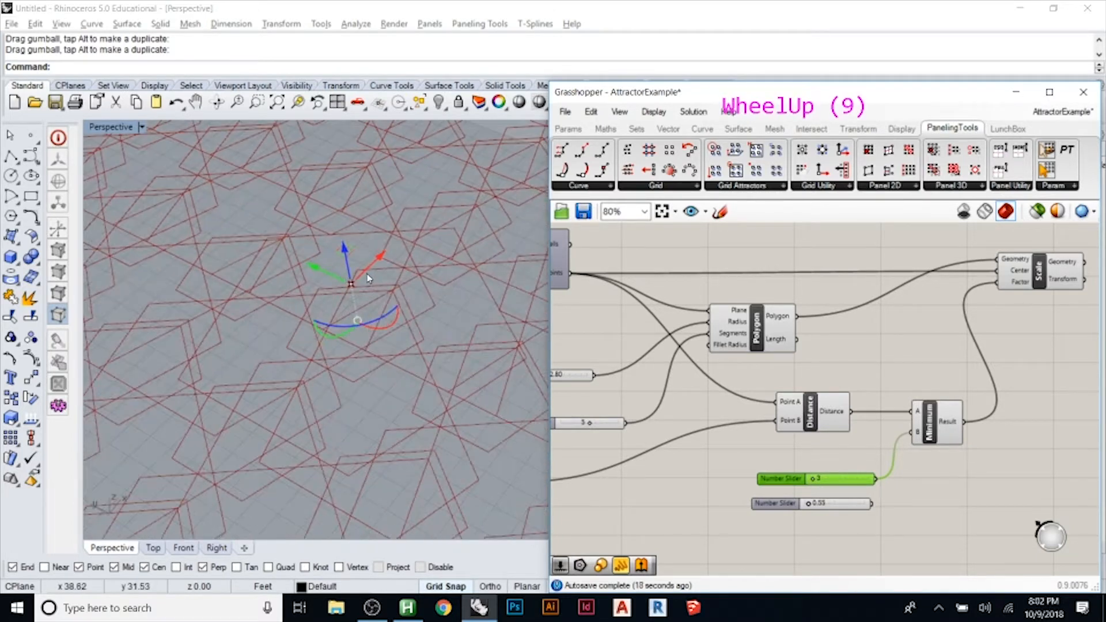
{"action": "left_click", "coordinate": [368, 275]}
{"action": "left_click_drag", "start_coordinate": [367, 275], "coordinate": [353, 372]}
{"action": "left_click_drag", "start_coordinate": [352, 373], "coordinate": [360, 336]}
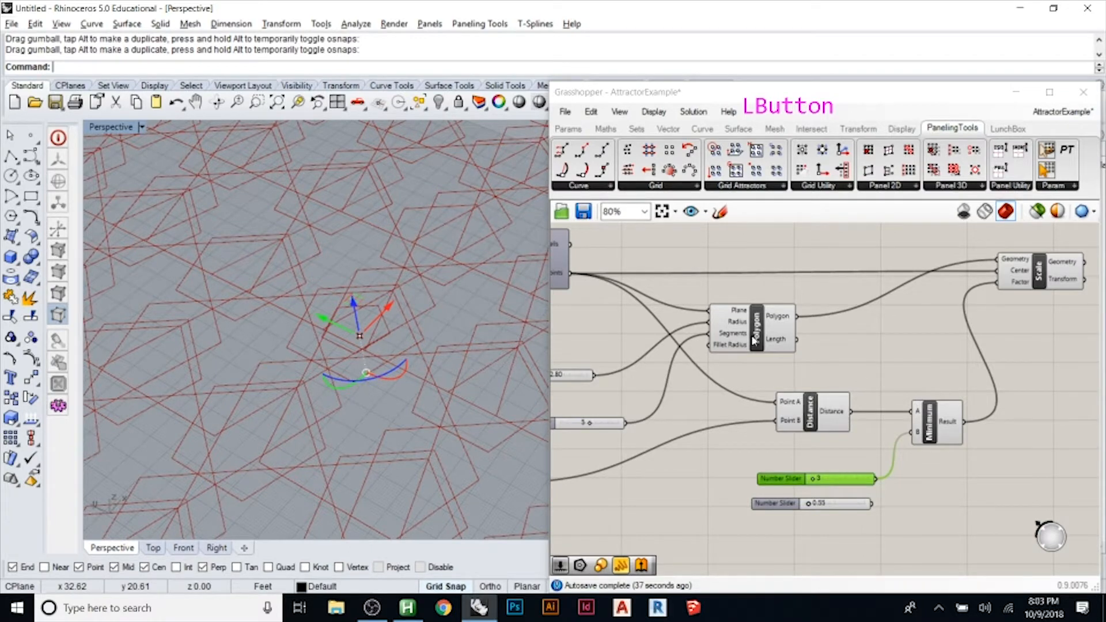
- Add a Panel below the Minimum component, connect the Distance output to it, and enlarge the panel
{"action": "scroll", "coordinate": [754, 340], "scroll_direction": "down", "scroll_amount": 3}
{"action": "scroll", "coordinate": [911, 440], "scroll_direction": "up", "scroll_amount": 3}
{"action": "double_click", "coordinate": [783, 404]}
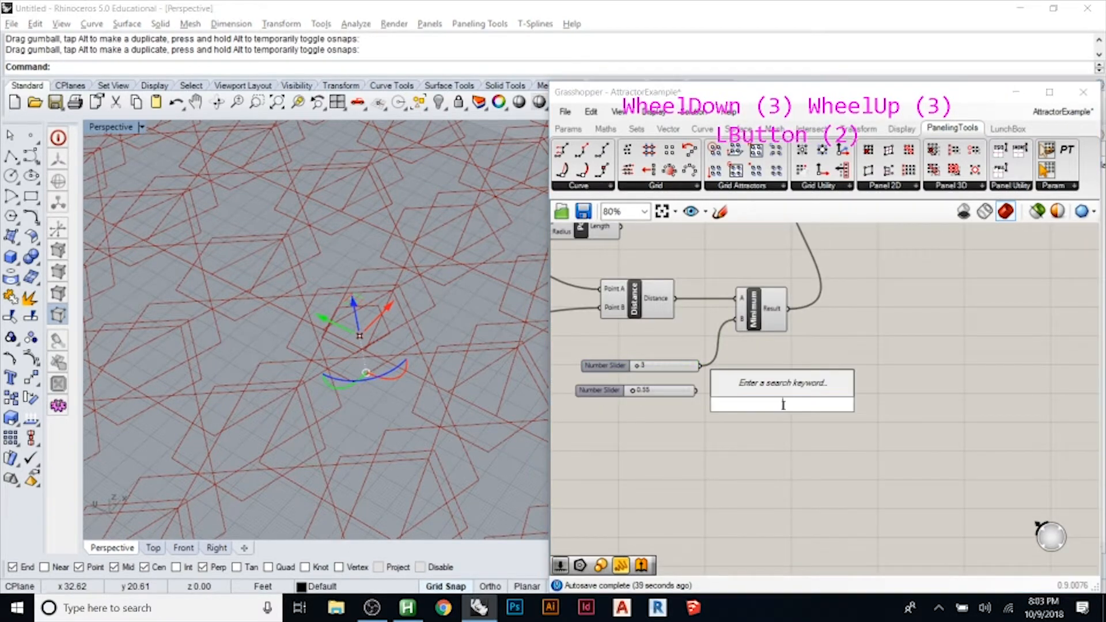
{"action": "type", "text": "panel"}
{"action": "key", "text": "Return"}
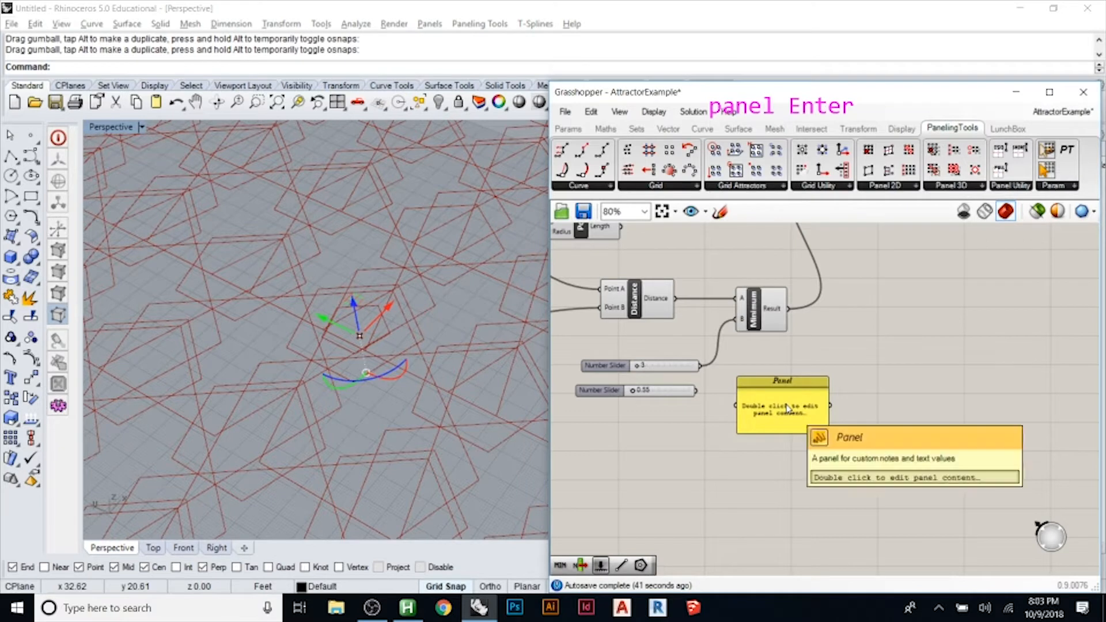
{"action": "left_click_drag", "start_coordinate": [677, 300], "coordinate": [733, 403]}
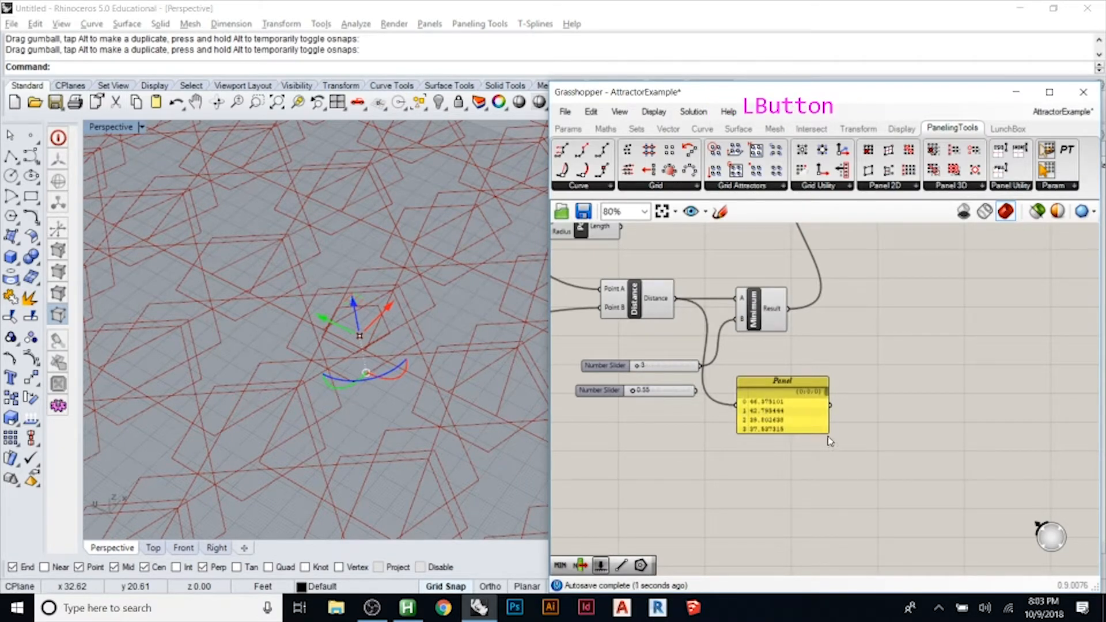
{"action": "left_click_drag", "start_coordinate": [826, 432], "coordinate": [942, 535]}
- Add a Panel beside the Minimum component, connect the Minimum's Result to it, enlarge it and place it clear of the Distance panel
{"action": "double_click", "coordinate": [939, 314]}
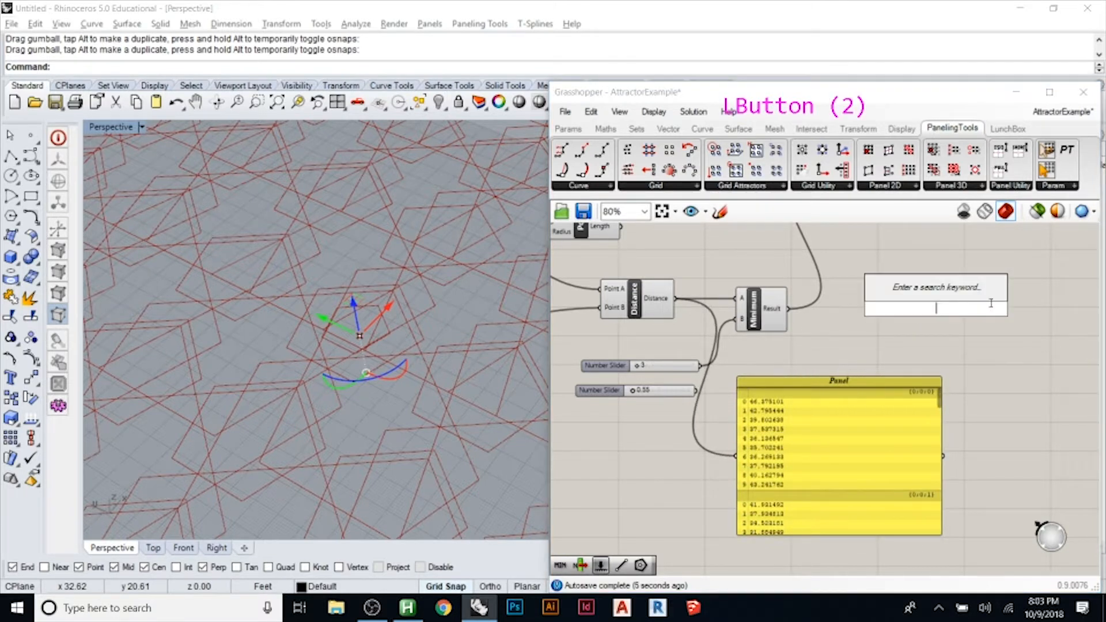
{"action": "type", "text": "panel"}
{"action": "key", "text": "Return"}
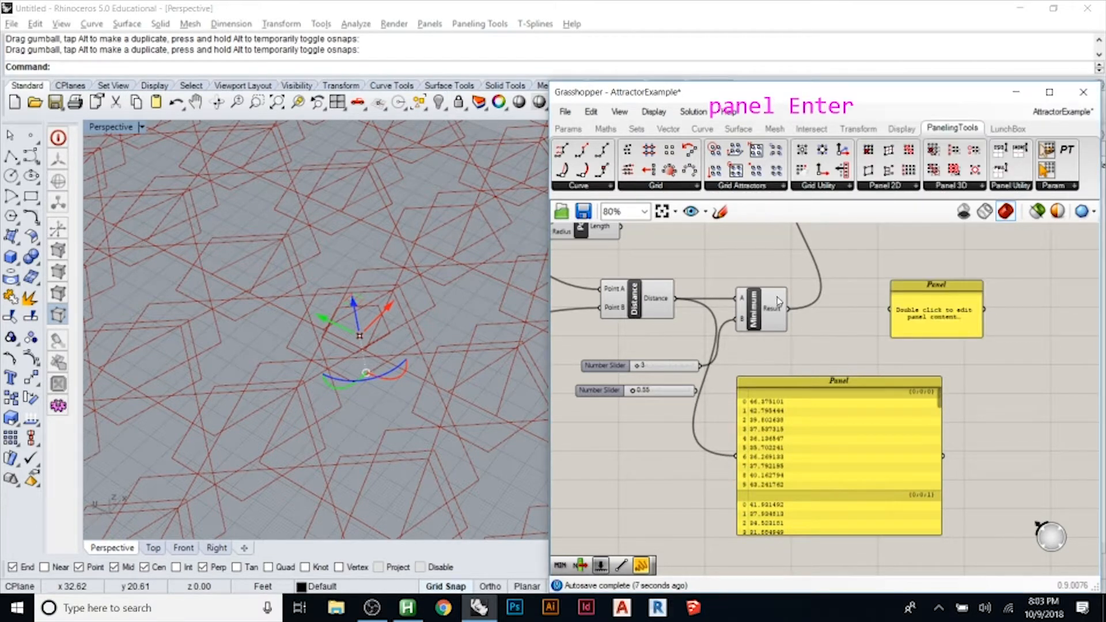
{"action": "left_click_drag", "start_coordinate": [787, 310], "coordinate": [891, 309]}
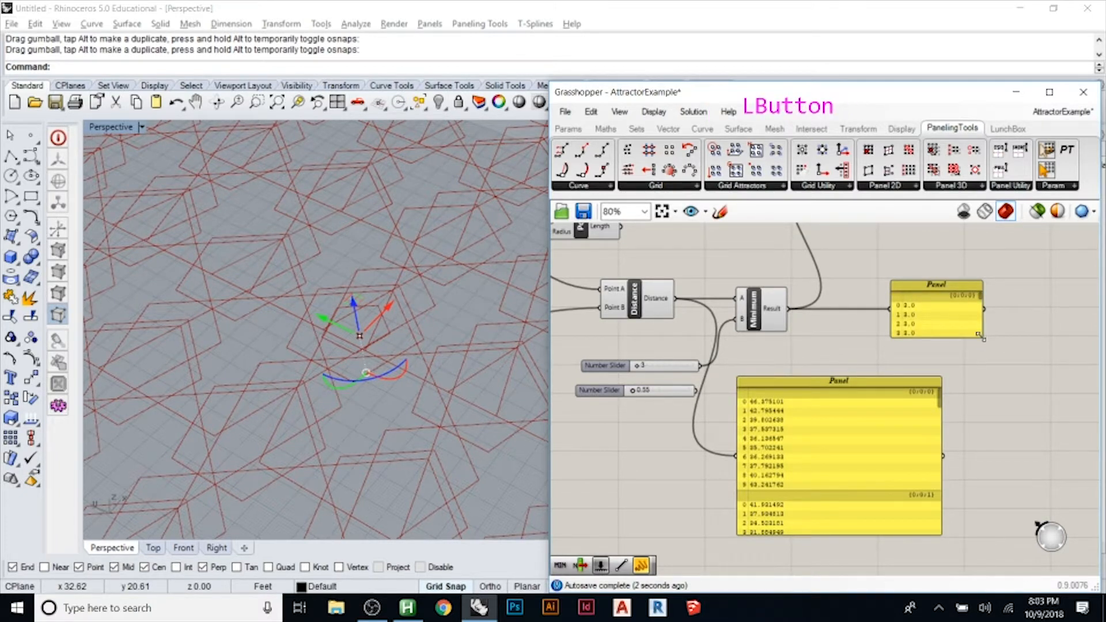
{"action": "left_click_drag", "start_coordinate": [979, 336], "coordinate": [1086, 481]}
{"action": "scroll", "coordinate": [922, 348], "scroll_direction": "up", "scroll_amount": 3}
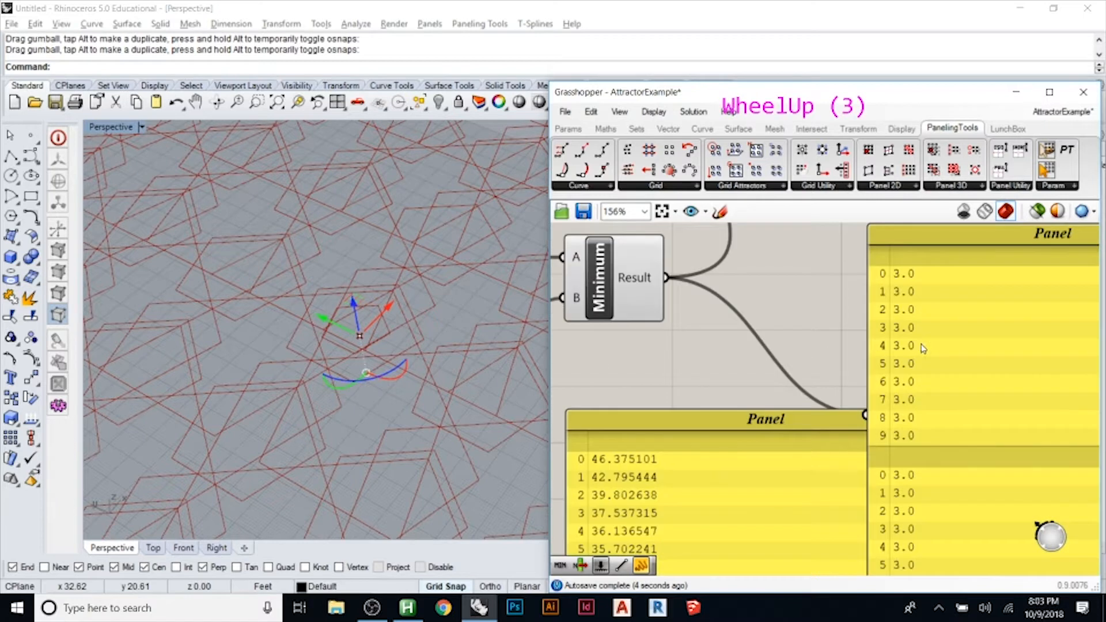
{"action": "scroll", "coordinate": [786, 301], "scroll_direction": "down", "scroll_amount": 3}
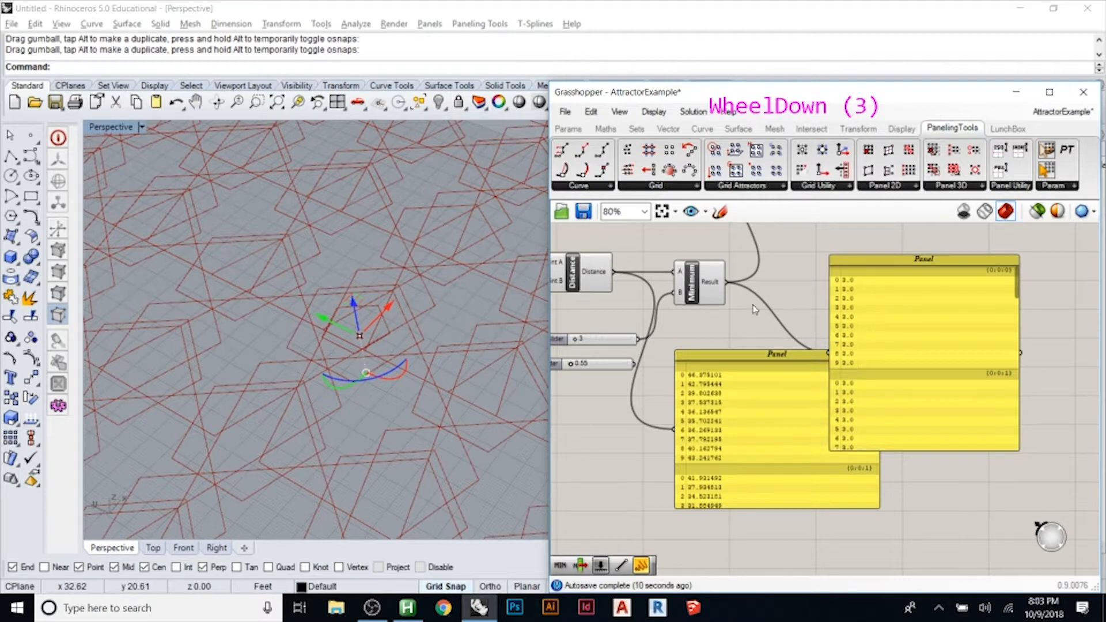
{"action": "left_click", "coordinate": [708, 291]}
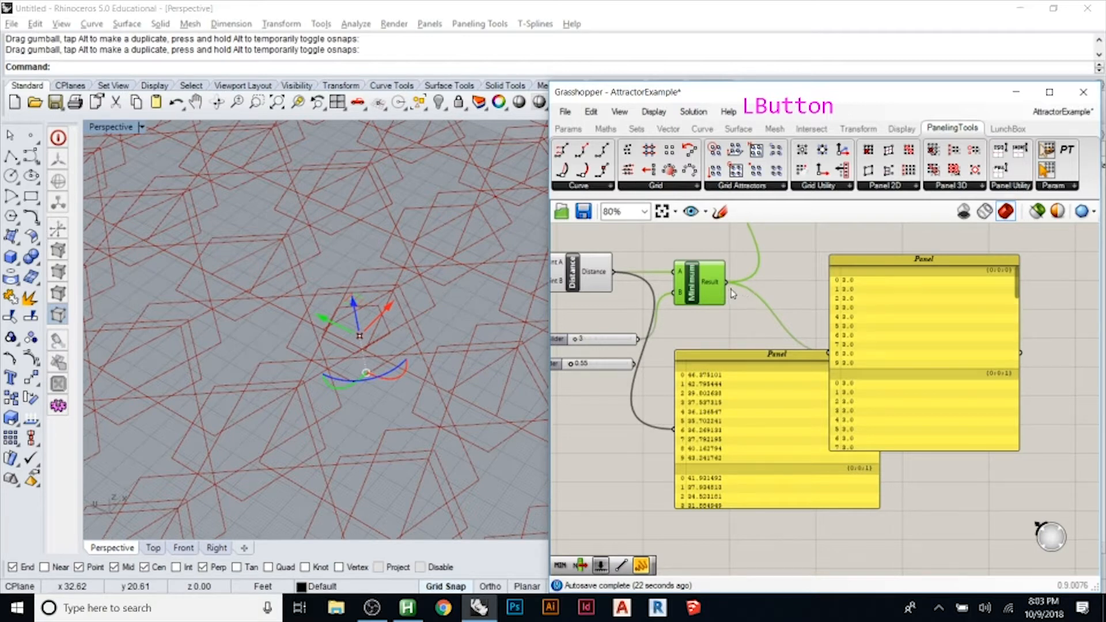
{"action": "left_click", "coordinate": [872, 289]}
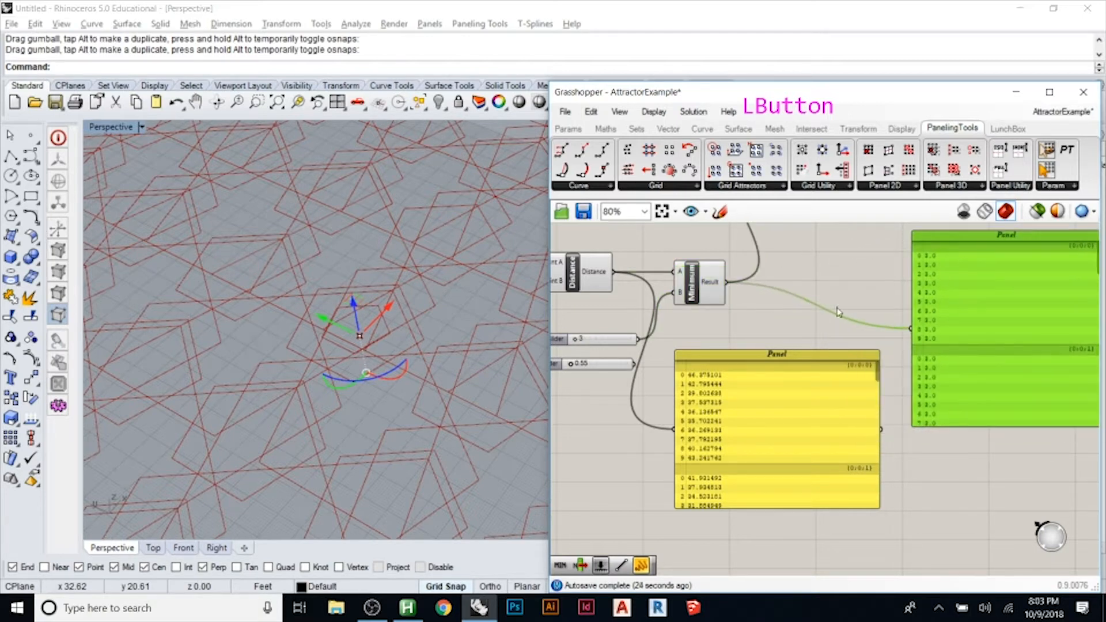
- Set the number slider feeding the Minimum's B input to 30 and check the capped values in the Result panel
{"action": "scroll", "coordinate": [789, 504], "scroll_direction": "down", "scroll_amount": 3}
{"action": "scroll", "coordinate": [778, 335], "scroll_direction": "up", "scroll_amount": 4}
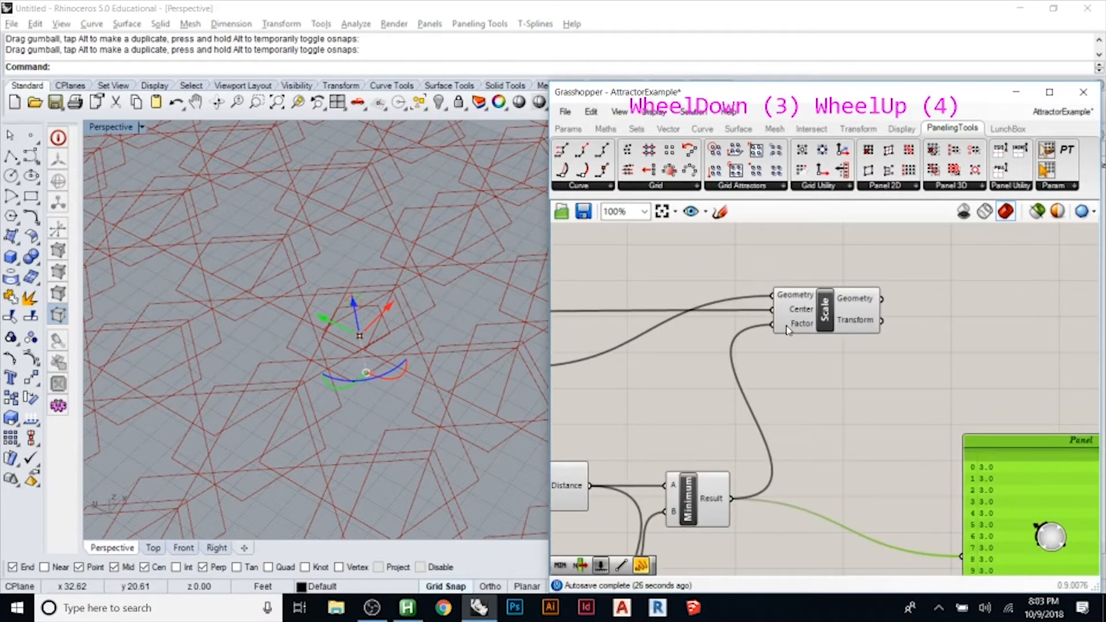
{"action": "scroll", "coordinate": [783, 335], "scroll_direction": "down", "scroll_amount": 2}
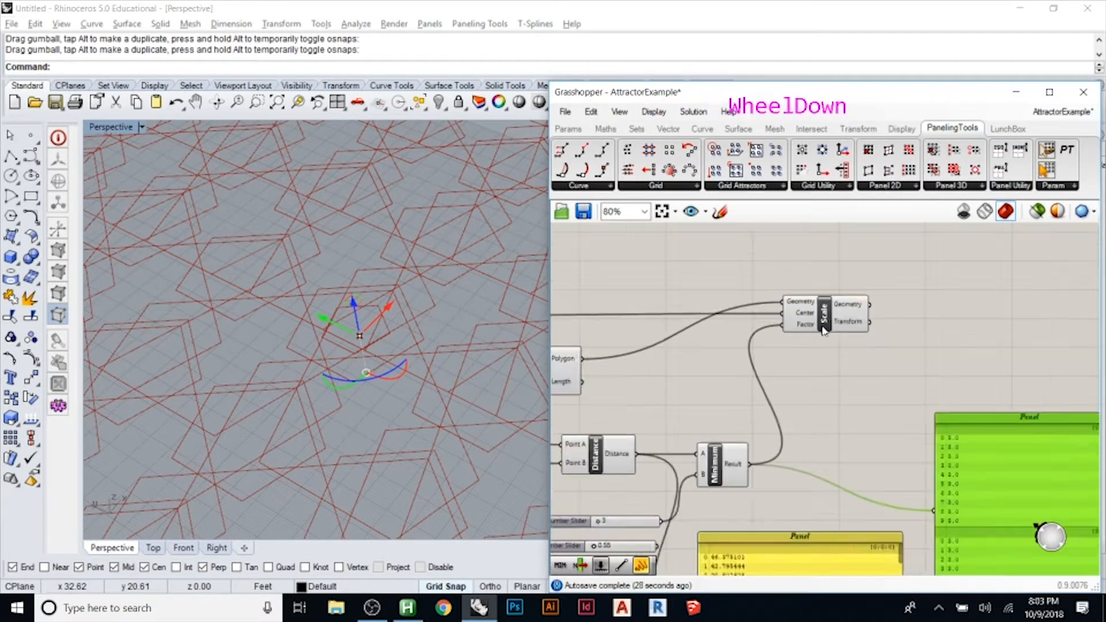
{"action": "left_click_drag", "start_coordinate": [736, 448], "coordinate": [747, 445]}
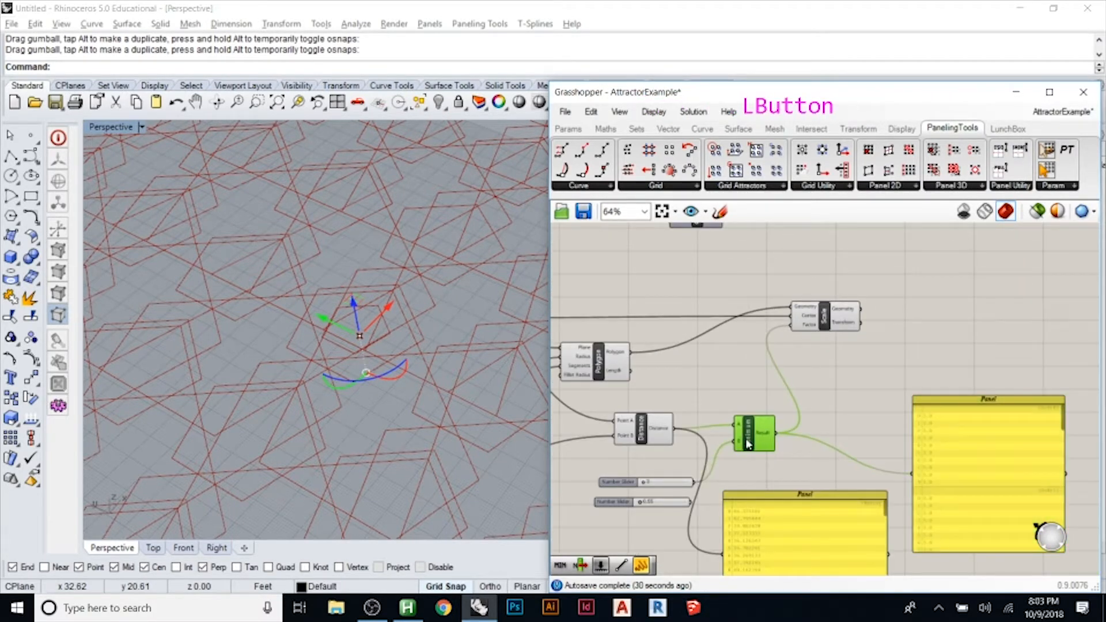
{"action": "left_click_drag", "start_coordinate": [645, 487], "coordinate": [658, 487]}
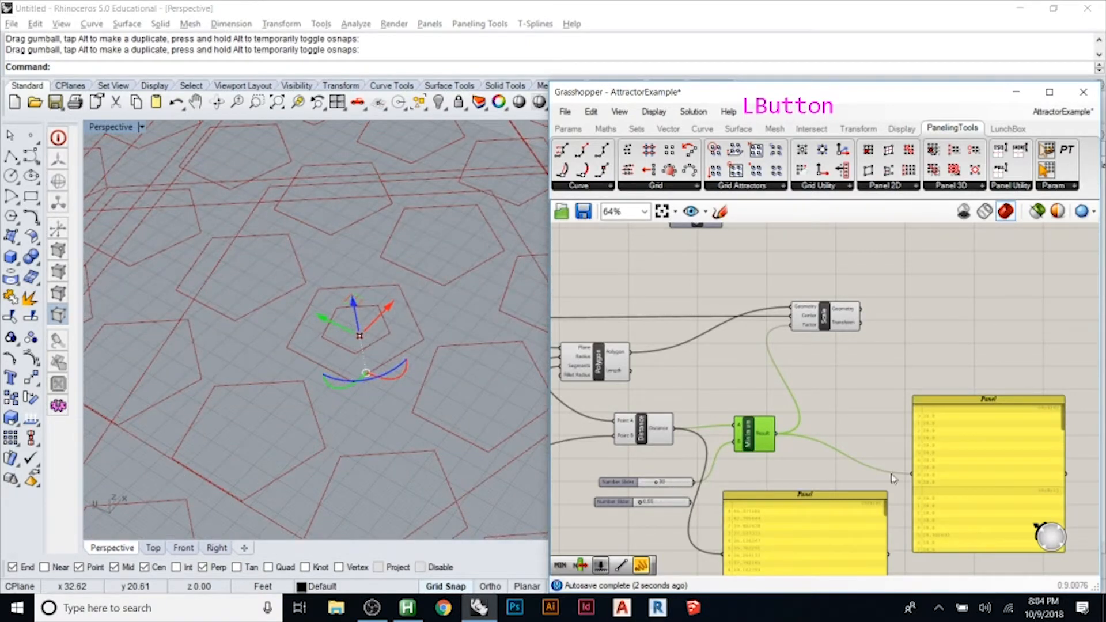
{"action": "scroll", "coordinate": [974, 461], "scroll_direction": "up", "scroll_amount": 4}
{"action": "scroll", "coordinate": [874, 427], "scroll_direction": "down", "scroll_amount": 3}
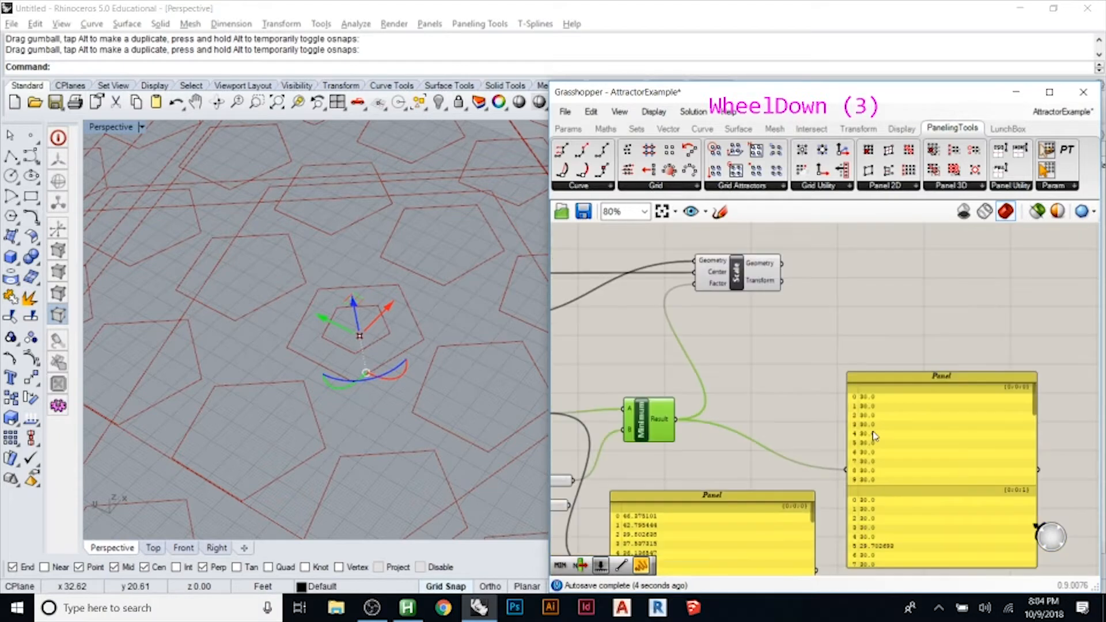
{"action": "scroll", "coordinate": [882, 547], "scroll_direction": "up", "scroll_amount": 4}
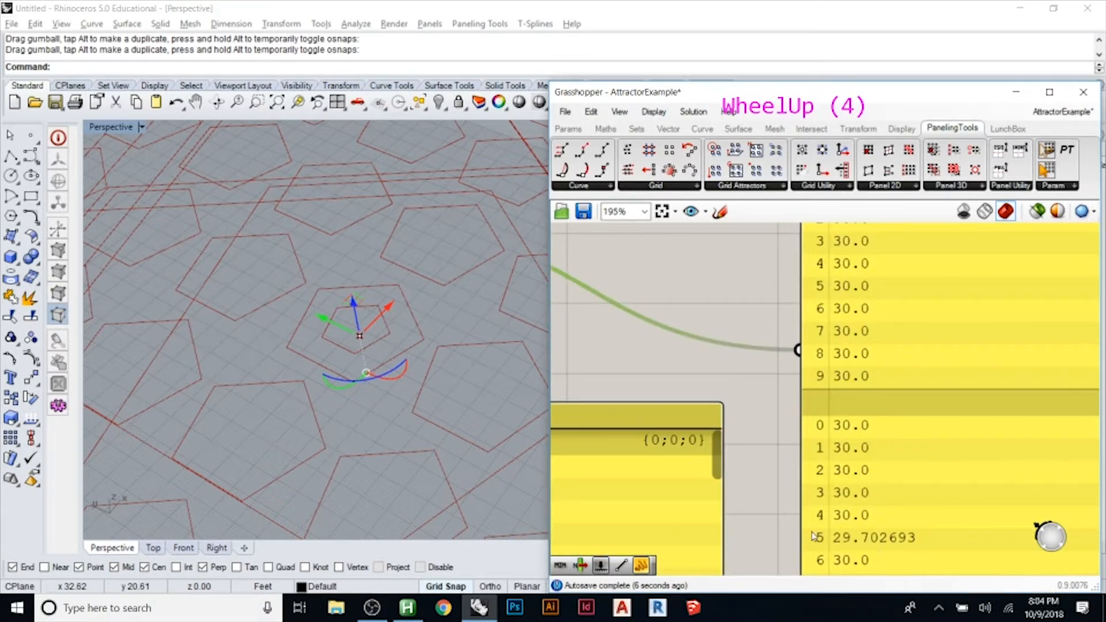
{"action": "scroll", "coordinate": [695, 351], "scroll_direction": "down", "scroll_amount": 8}
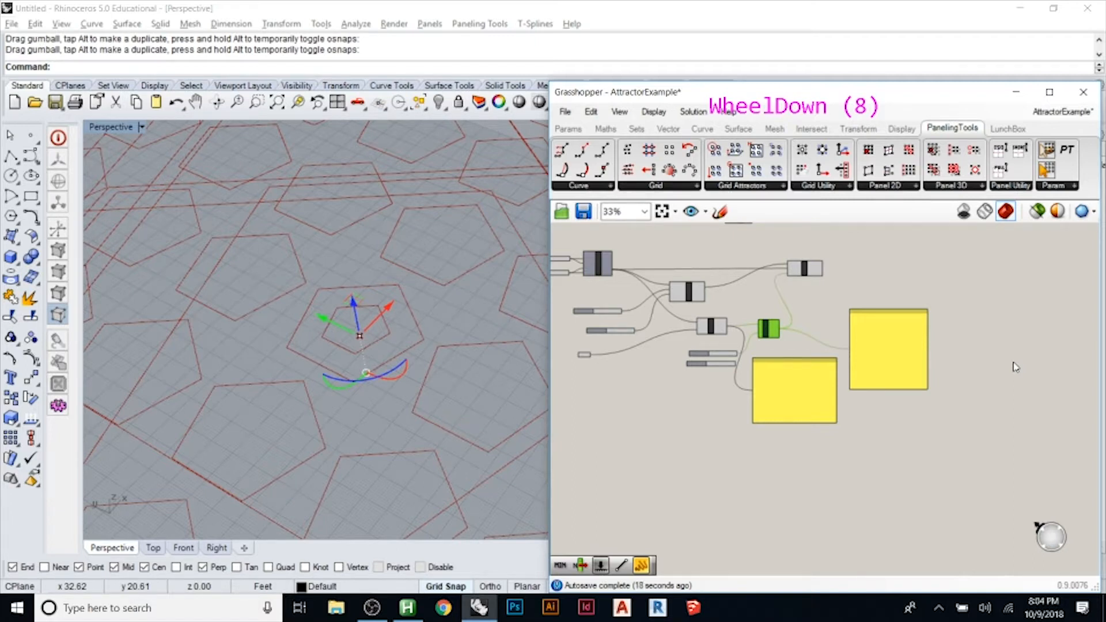
- Examine how the number slider feeds both the Minimum and the Division in the original definition above
{"action": "scroll", "coordinate": [752, 296], "scroll_direction": "down", "scroll_amount": 3}
{"action": "scroll", "coordinate": [752, 296], "scroll_direction": "up", "scroll_amount": 5}
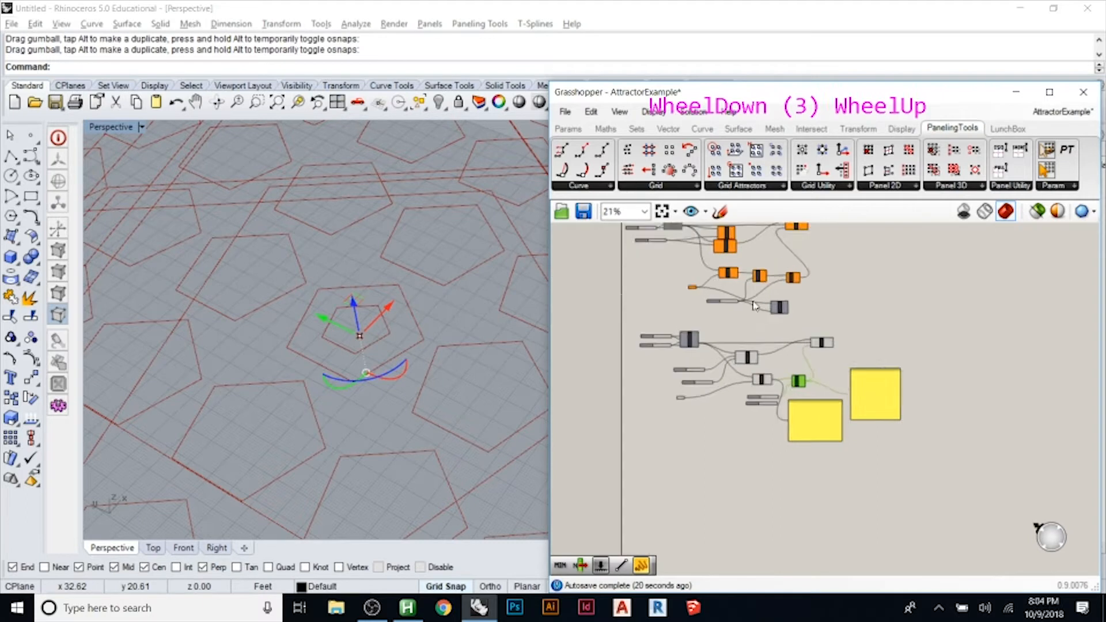
{"action": "scroll", "coordinate": [752, 295], "scroll_direction": "up", "scroll_amount": 2}
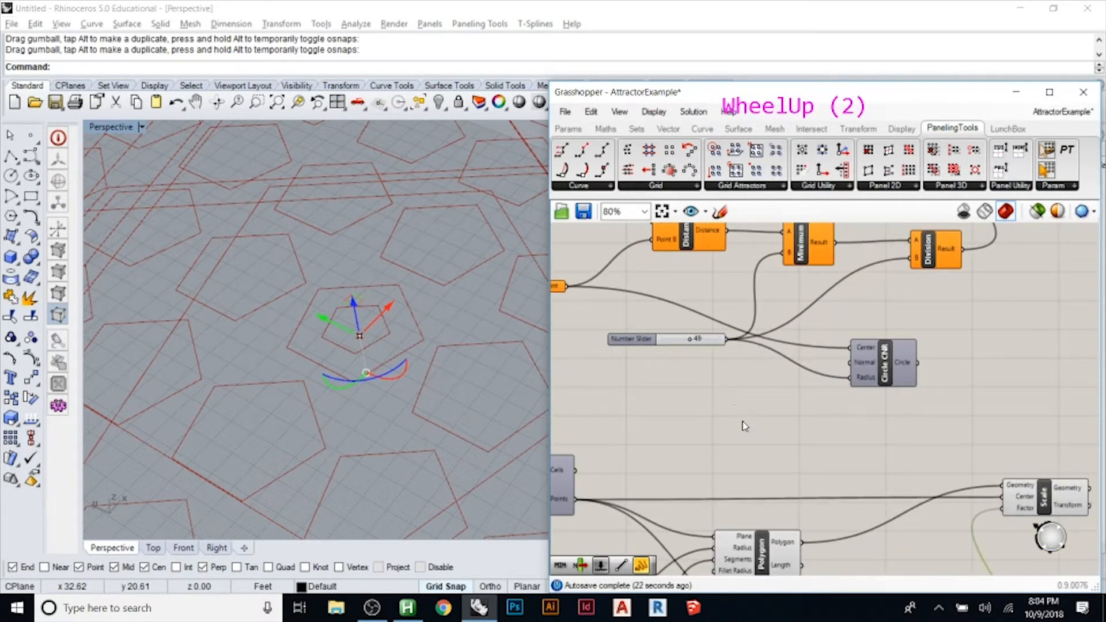
{"action": "scroll", "coordinate": [744, 439], "scroll_direction": "down", "scroll_amount": 2}
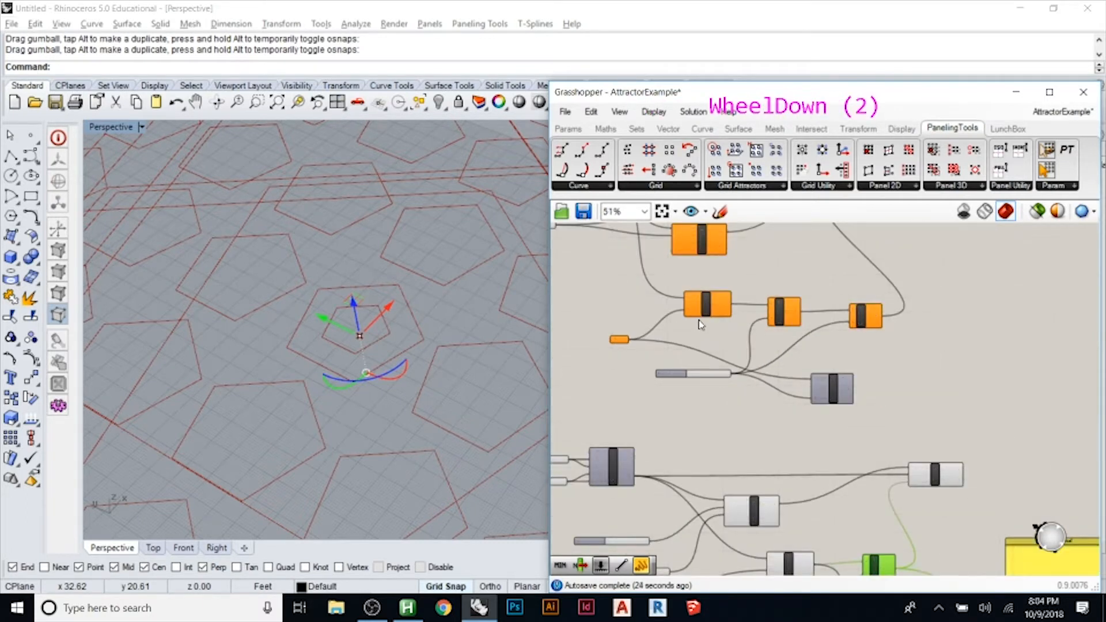
{"action": "scroll", "coordinate": [745, 439], "scroll_direction": "up", "scroll_amount": 3}
{"action": "left_click", "coordinate": [881, 325]}
{"action": "left_click_drag", "start_coordinate": [882, 324], "coordinate": [837, 333]}
{"action": "left_click", "coordinate": [886, 349]}
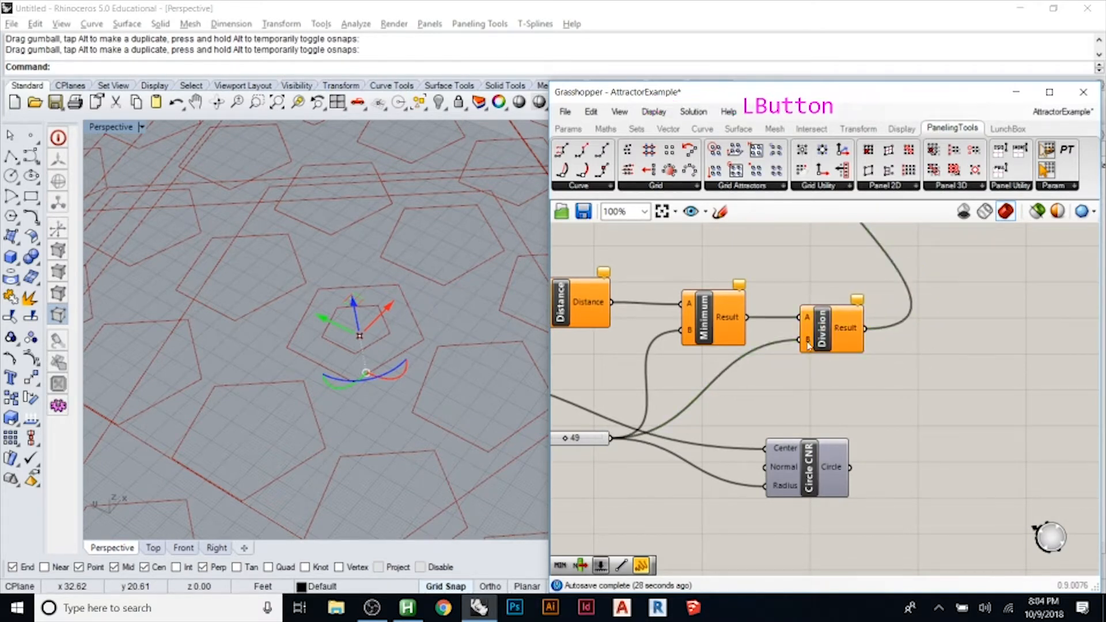
{"action": "left_click_drag", "start_coordinate": [590, 444], "coordinate": [639, 406]}
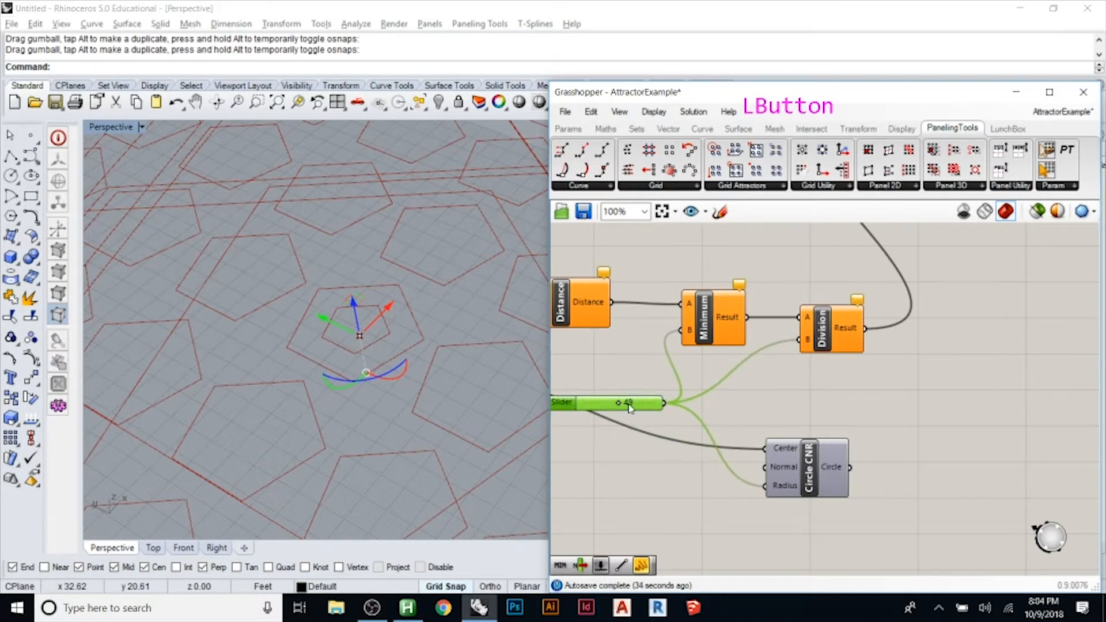
{"action": "left_click_drag", "start_coordinate": [714, 338], "coordinate": [725, 327]}
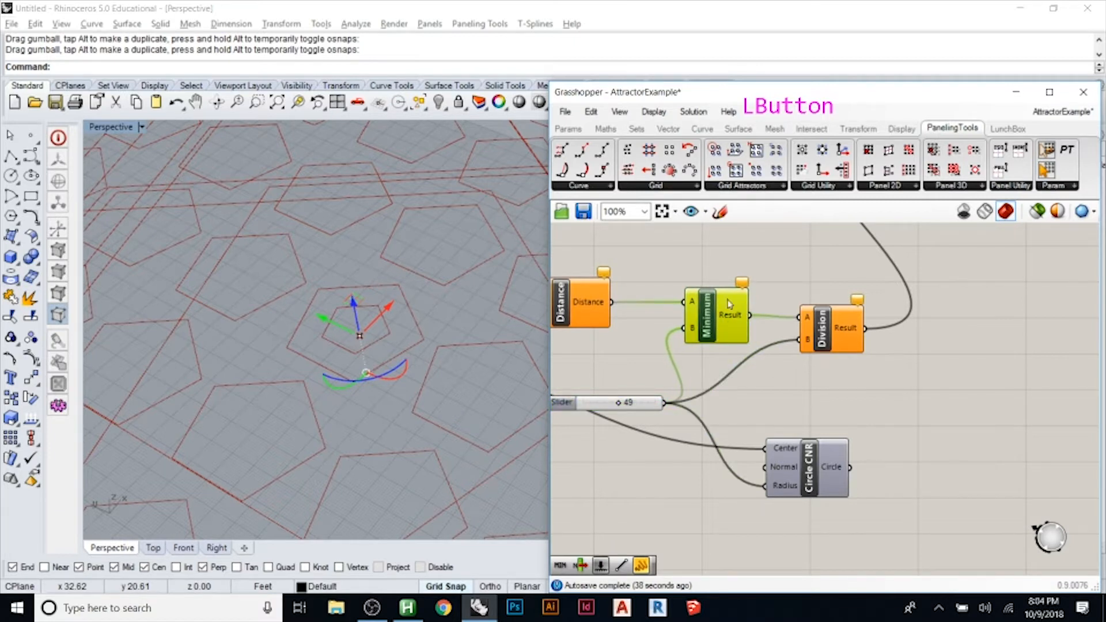
- Move the new Minimum aside and add a Division with Distance as A, the number slider as B and its Result feeding the Scale's Factor
{"action": "scroll", "coordinate": [727, 304], "scroll_direction": "down", "scroll_amount": 6}
{"action": "scroll", "coordinate": [735, 426], "scroll_direction": "up", "scroll_amount": 4}
{"action": "scroll", "coordinate": [735, 426], "scroll_direction": "up", "scroll_amount": 1}
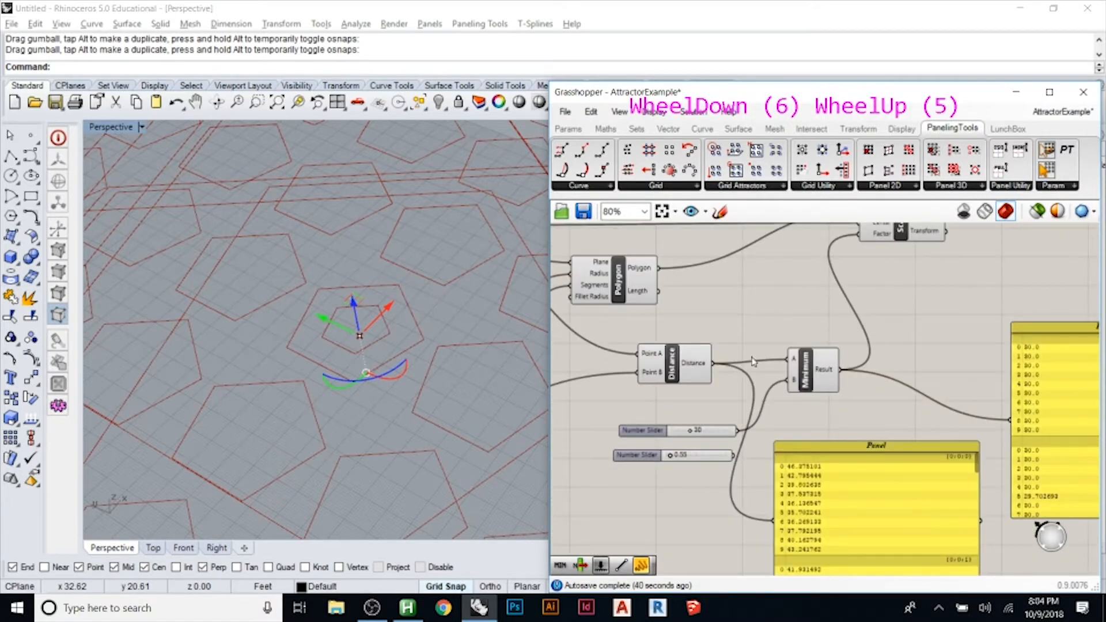
{"action": "left_click", "coordinate": [797, 380]}
{"action": "left_click_drag", "start_coordinate": [797, 381], "coordinate": [921, 386]}
{"action": "double_click", "coordinate": [791, 339]}
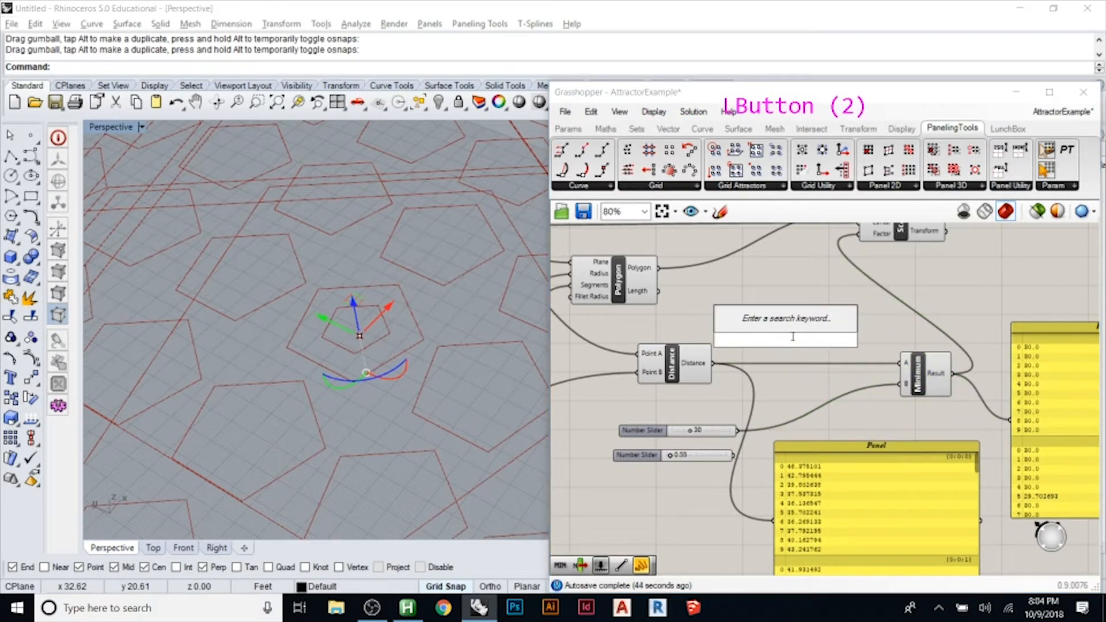
{"action": "type", "text": "division"}
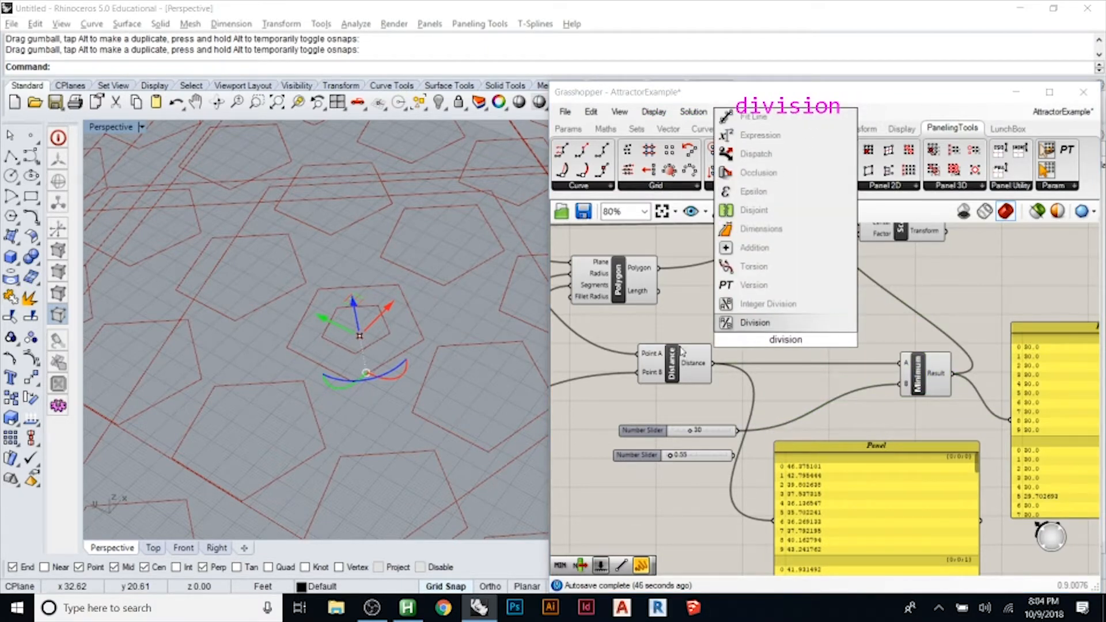
{"action": "left_click", "coordinate": [755, 322]}
{"action": "left_click", "coordinate": [803, 340]}
{"action": "left_click_drag", "start_coordinate": [738, 430], "coordinate": [784, 349]}
{"action": "left_click_drag", "start_coordinate": [715, 364], "coordinate": [869, 241]}
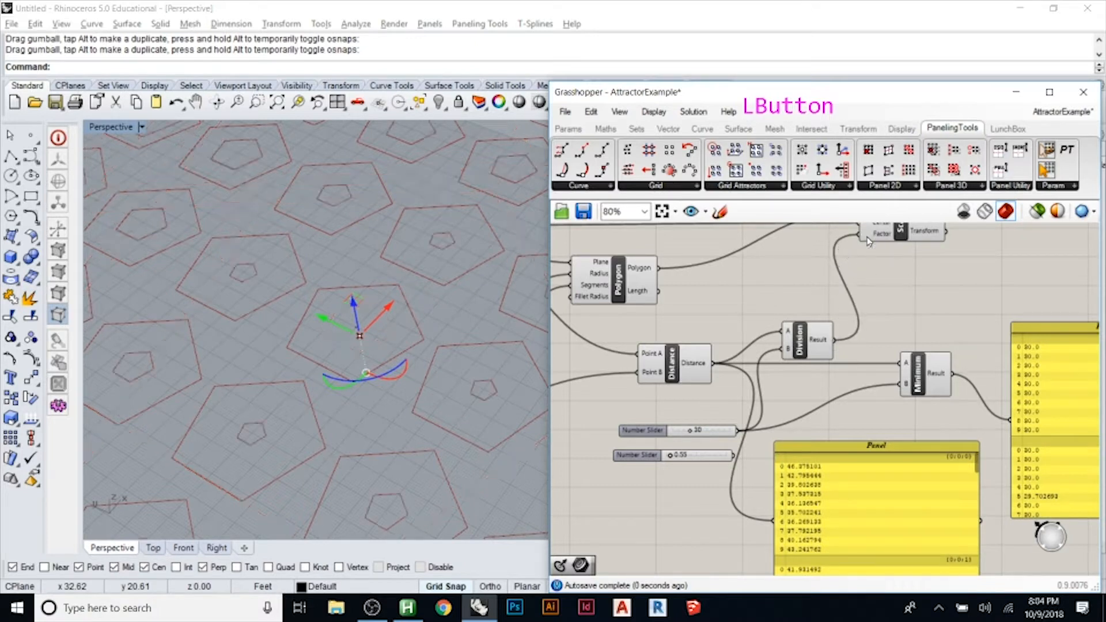
- Select the attractor point in the Perspective view and set the number slider shared by the Division and Minimum to 35
{"action": "left_click", "coordinate": [447, 316]}
{"action": "scroll", "coordinate": [381, 294], "scroll_direction": "down", "scroll_amount": 6}
{"action": "scroll", "coordinate": [390, 294], "scroll_direction": "down", "scroll_amount": 2}
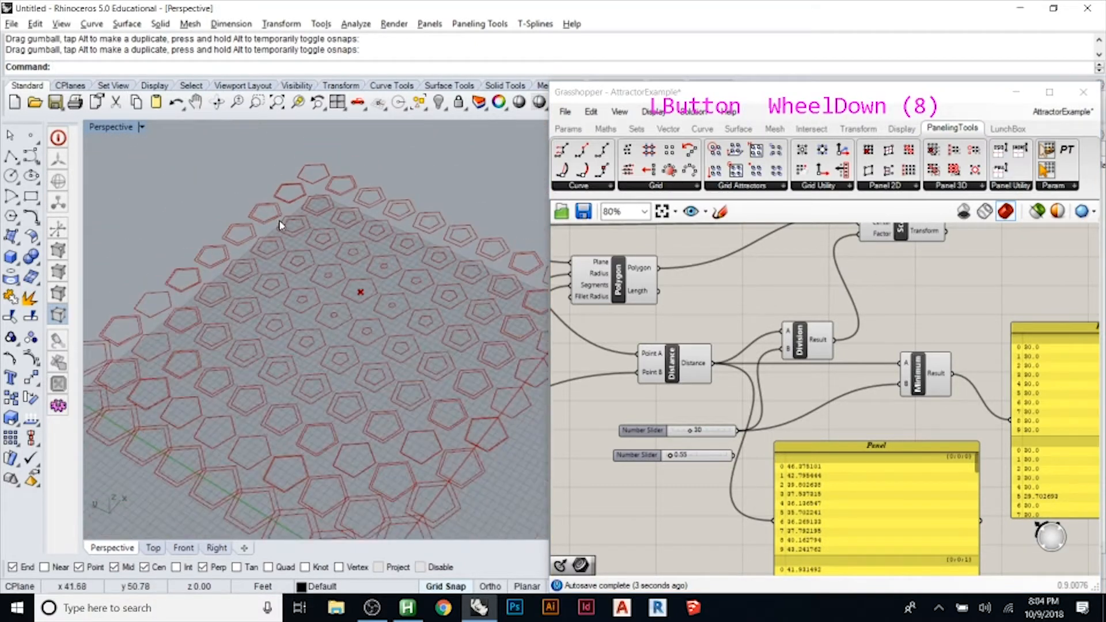
{"action": "scroll", "coordinate": [306, 273], "scroll_direction": "down", "scroll_amount": 2}
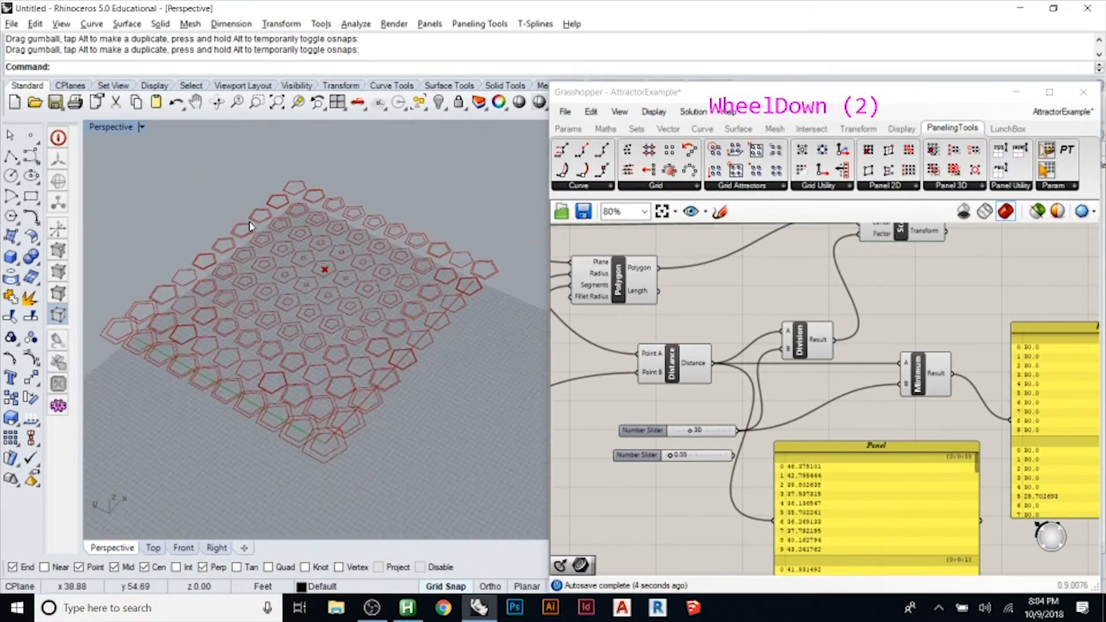
{"action": "left_click", "coordinate": [324, 269]}
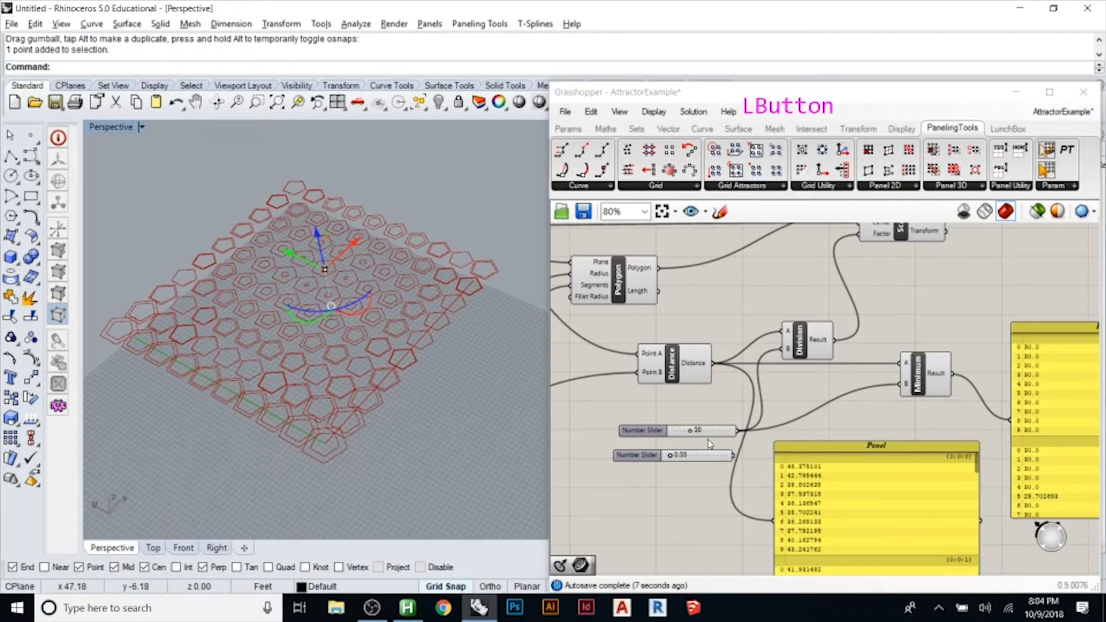
{"action": "mouse_move", "coordinate": [691, 431]}
{"action": "left_mouse_down"}
{"action": "mouse_move", "coordinate": [680, 436]}
{"action": "mouse_move", "coordinate": [698, 438]}
{"action": "left_mouse_up"}
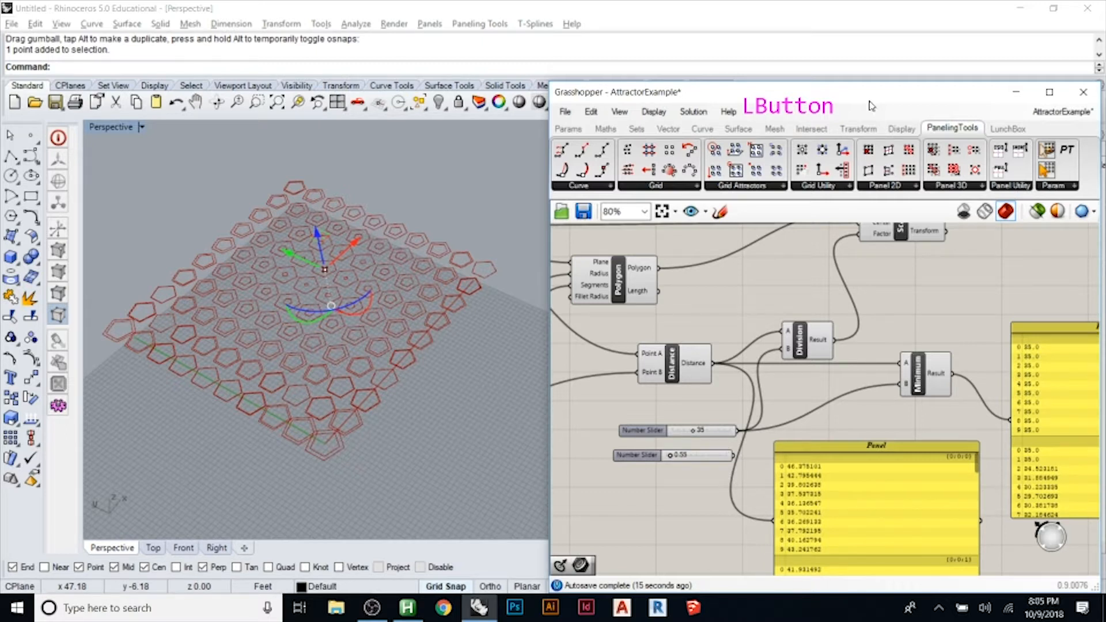
- Shift the Division component slightly and delete both the Distance panel and the Minimum Result panel
{"action": "left_click_drag", "start_coordinate": [807, 350], "coordinate": [825, 334]}
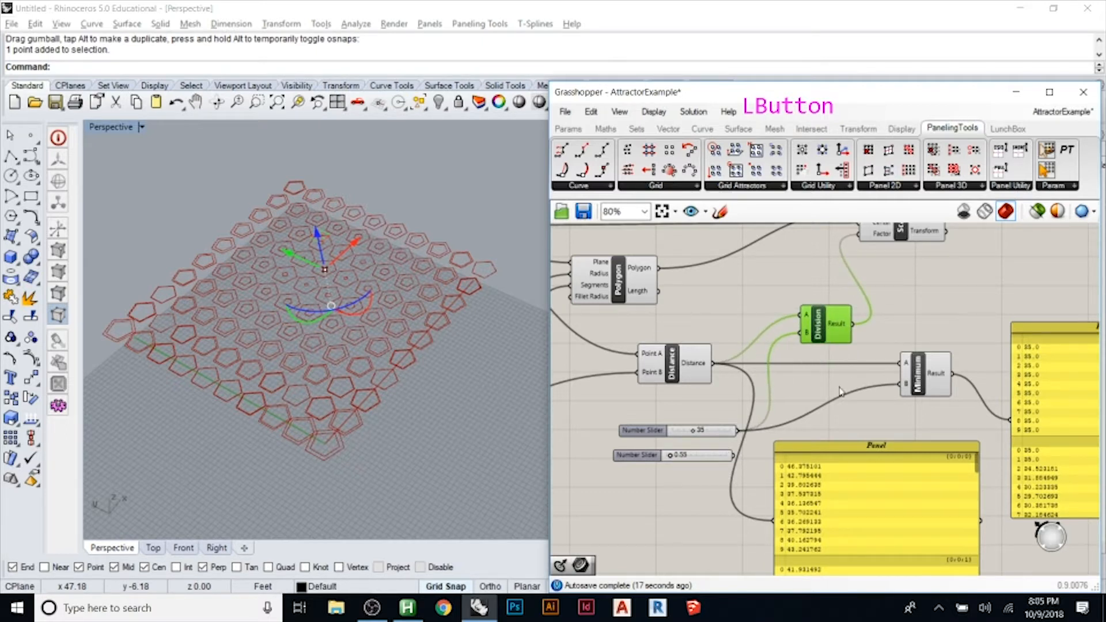
{"action": "left_click", "coordinate": [851, 477]}
{"action": "key", "text": "Delete"}
{"action": "left_click", "coordinate": [1040, 395]}
{"action": "key", "text": "Delete"}
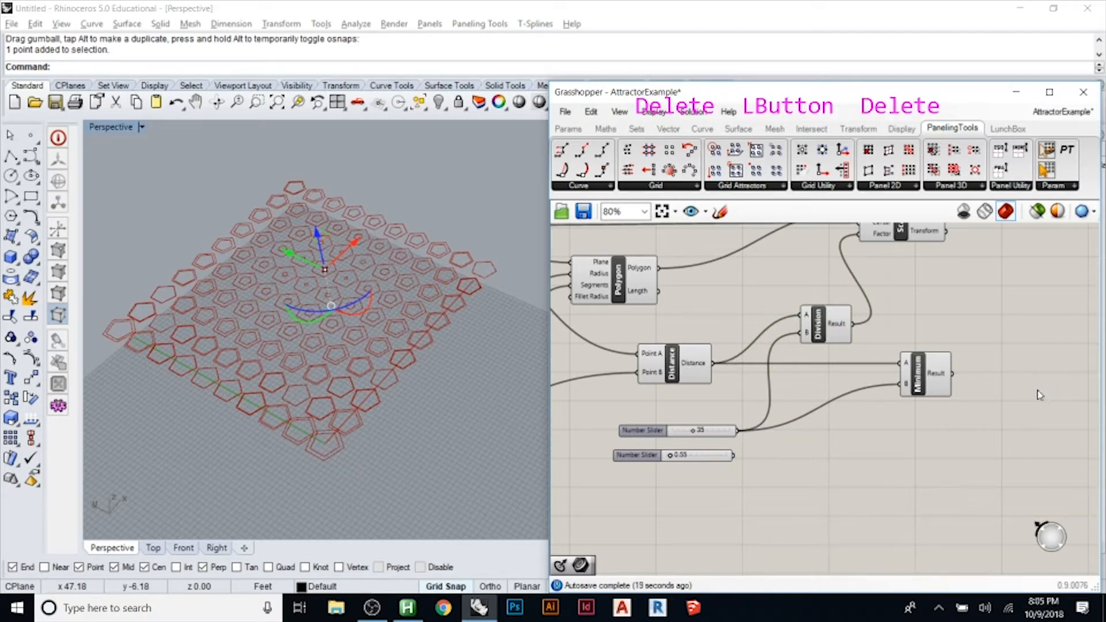
- Rearrange the components so the Minimum sits between the Distance and the Division
{"action": "scroll", "coordinate": [695, 335], "scroll_direction": "down", "scroll_amount": 2}
{"action": "left_click", "coordinate": [829, 348]}
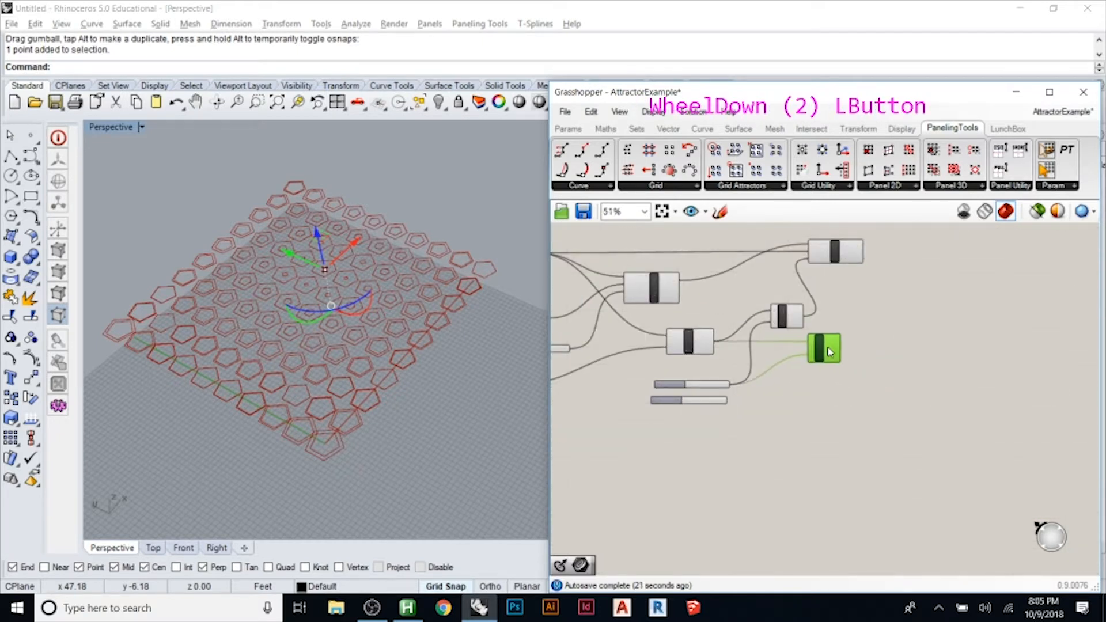
{"action": "scroll", "coordinate": [841, 349], "scroll_direction": "up", "scroll_amount": 3}
{"action": "left_click", "coordinate": [865, 357]}
{"action": "left_click_drag", "start_coordinate": [865, 357], "coordinate": [801, 351]}
{"action": "left_click_drag", "start_coordinate": [841, 298], "coordinate": [985, 406]}
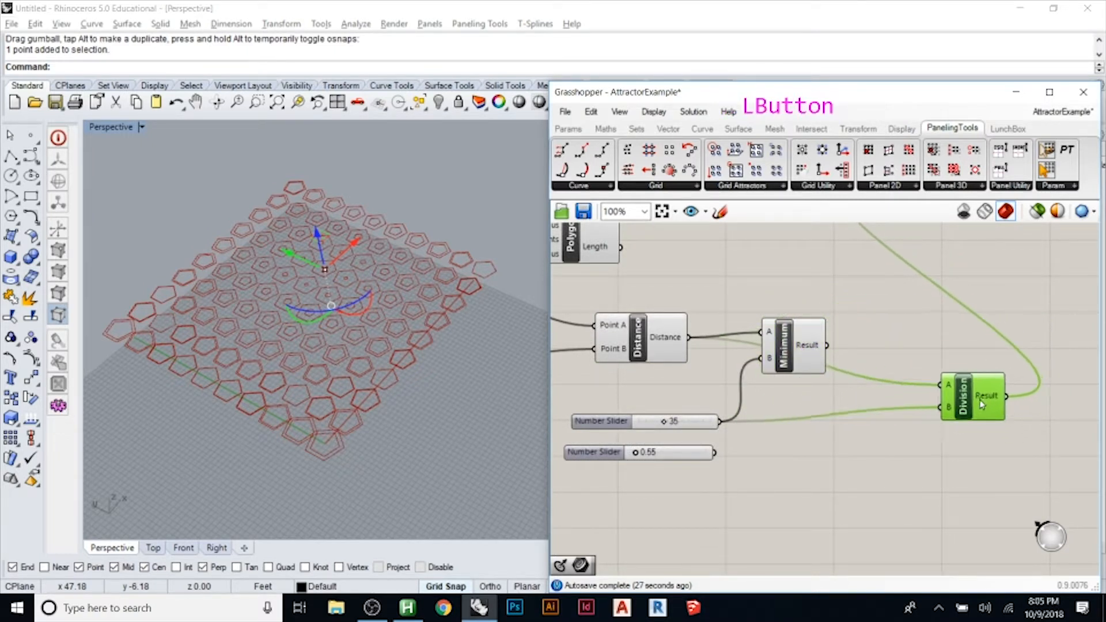
- Replace the Division's A input with the Minimum's Result, align the Division with the Minimum, and delete the unused number slider
{"action": "right_click", "coordinate": [944, 387]}
{"action": "right_click", "coordinate": [946, 388]}
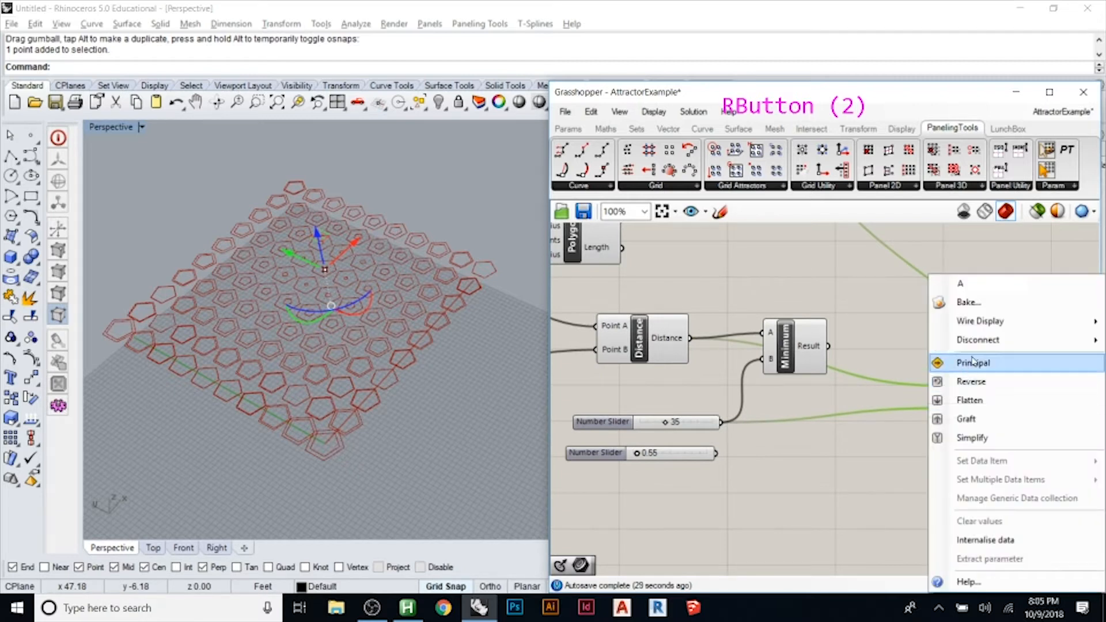
{"action": "mouse_move", "coordinate": [980, 342]}
{"action": "left_click", "coordinate": [917, 341]}
{"action": "left_click_drag", "start_coordinate": [943, 385], "coordinate": [860, 362]}
{"action": "left_click_drag", "start_coordinate": [971, 393], "coordinate": [969, 353]}
{"action": "left_click", "coordinate": [937, 420]}
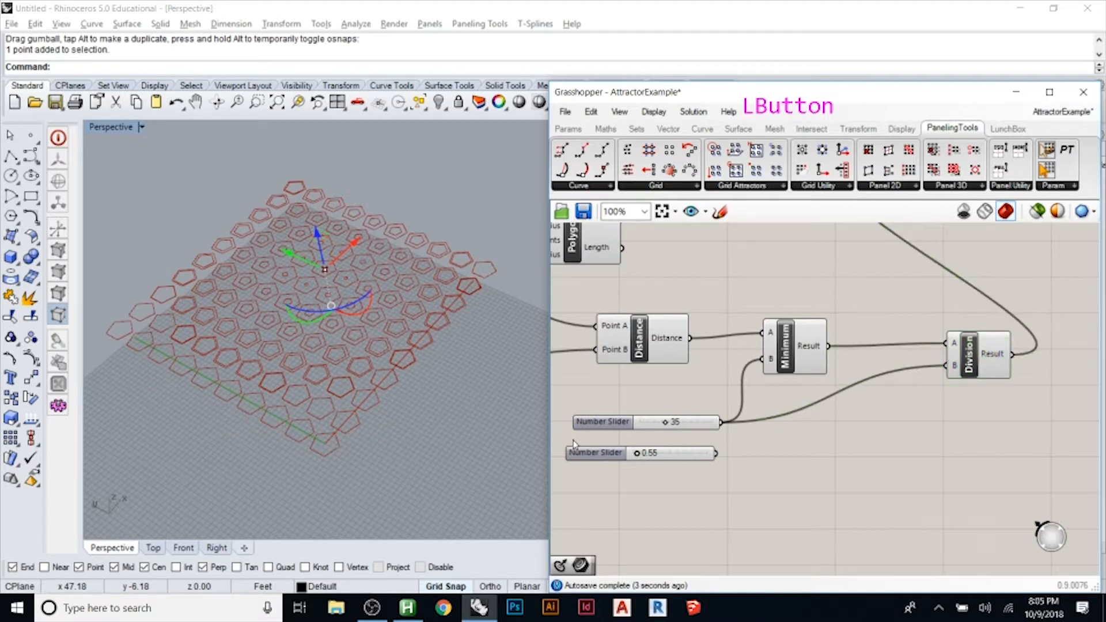
{"action": "left_click_drag", "start_coordinate": [762, 448], "coordinate": [686, 482]}
{"action": "key", "text": "Delete"}
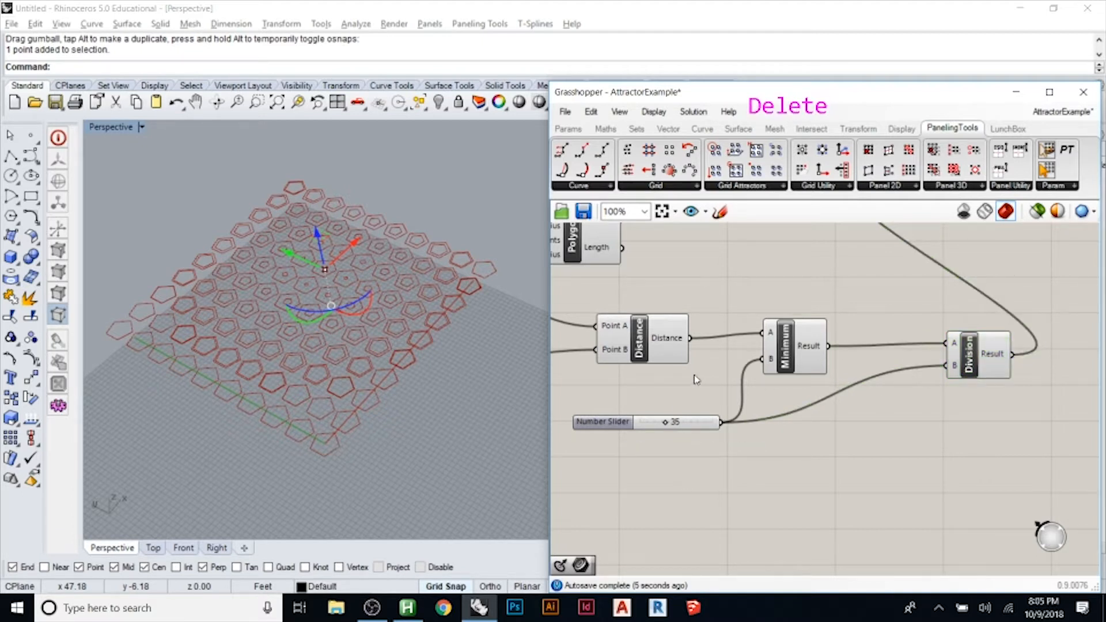
- Set the number slider shared by the Minimum and Division to 34 and add a Circle CNR component below the Division
{"action": "left_click", "coordinate": [796, 358]}
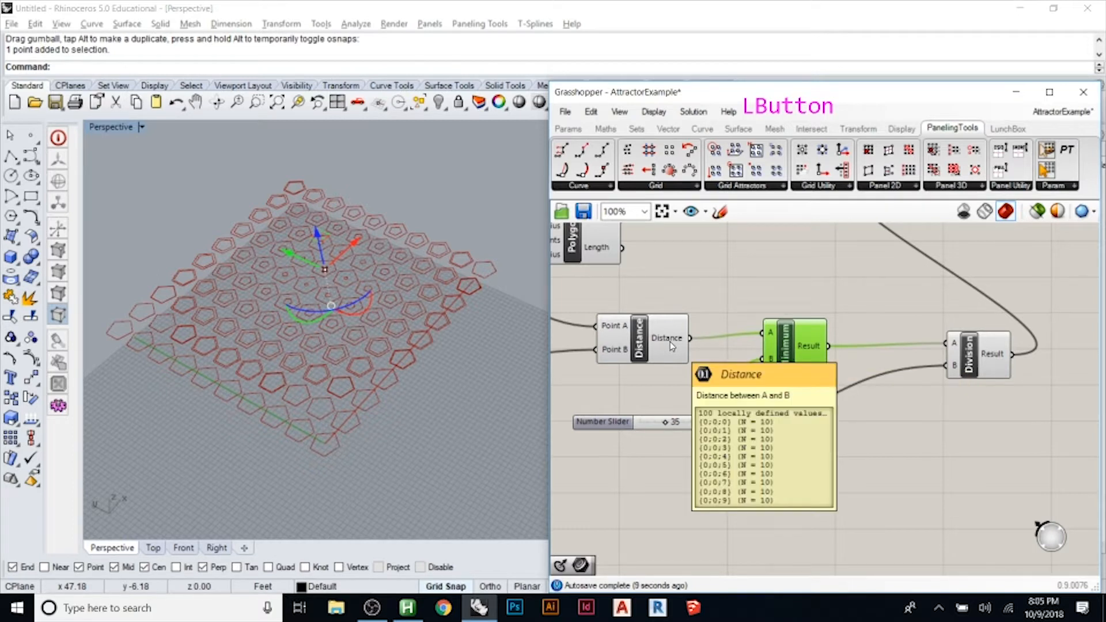
{"action": "left_click_drag", "start_coordinate": [666, 422], "coordinate": [672, 422]}
{"action": "double_click", "coordinate": [752, 486]}
{"action": "type", "text": "circle"}
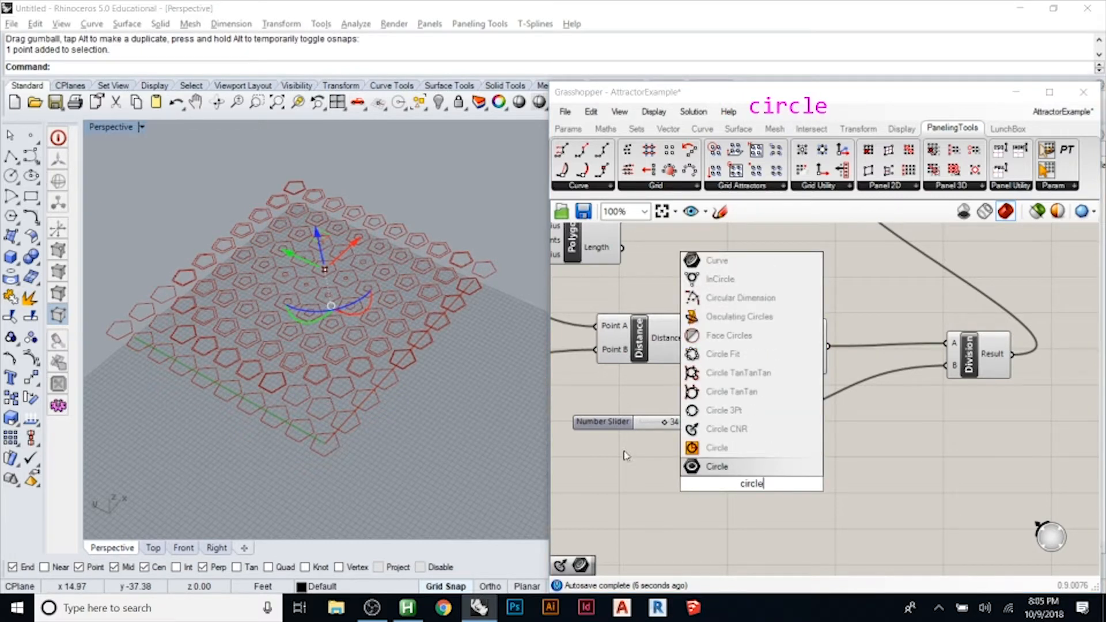
{"action": "left_click", "coordinate": [714, 433]}
{"action": "left_click_drag", "start_coordinate": [764, 480], "coordinate": [921, 503]}
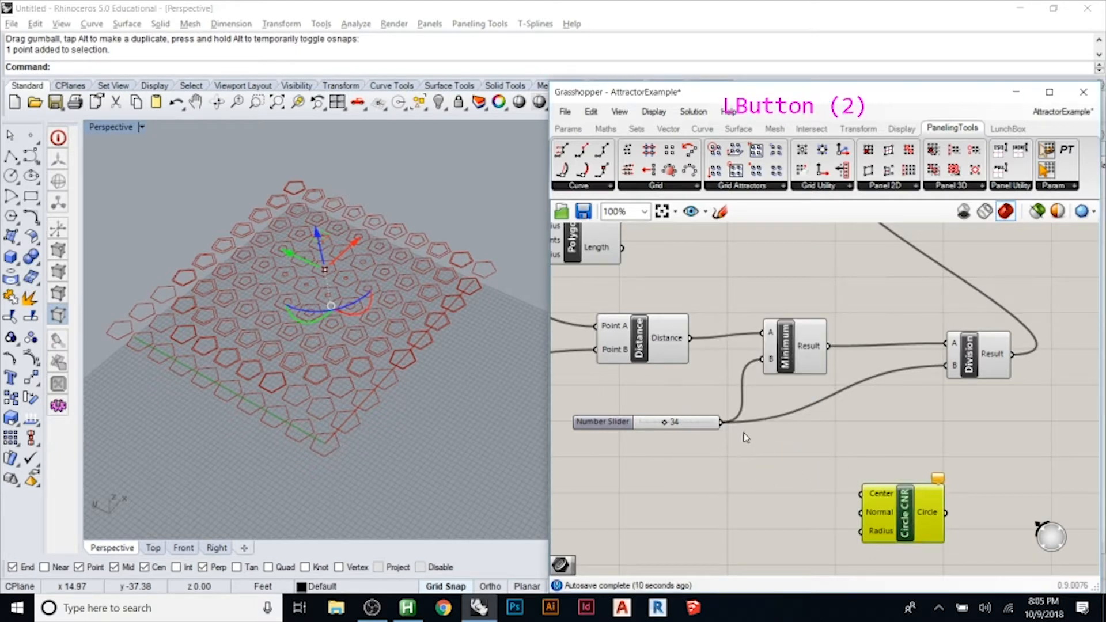
- Connect the attractor Point to the Circle CNR's Center and the shared number slider to its Radius
{"action": "scroll", "coordinate": [925, 451], "scroll_direction": "down", "scroll_amount": 2}
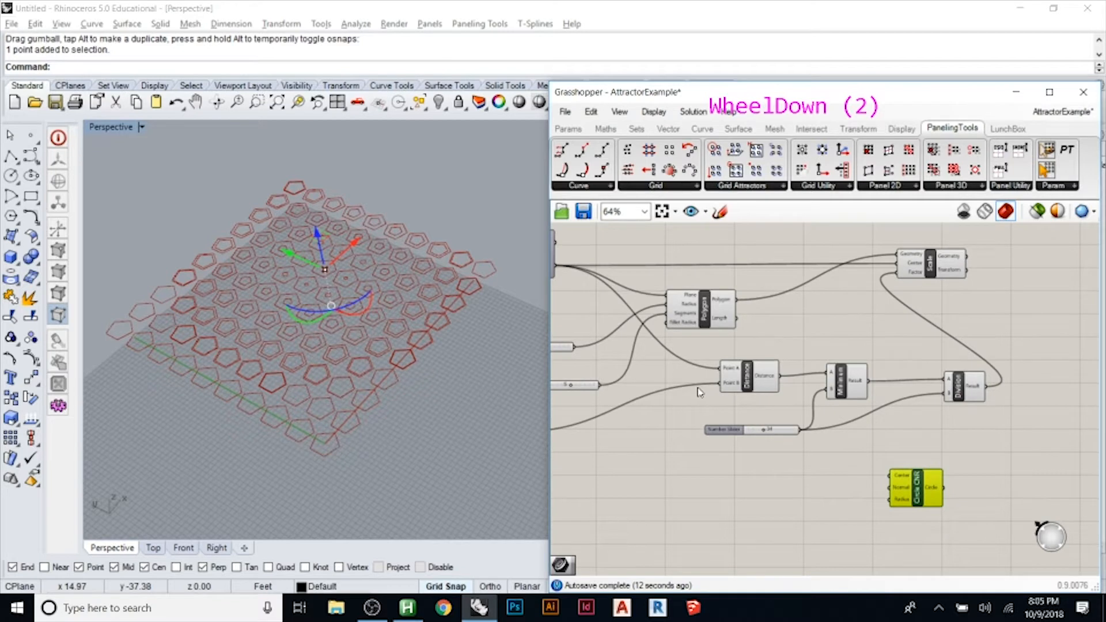
{"action": "left_click_drag", "start_coordinate": [629, 414], "coordinate": [873, 448]}
{"action": "scroll", "coordinate": [874, 450], "scroll_direction": "up", "scroll_amount": 4}
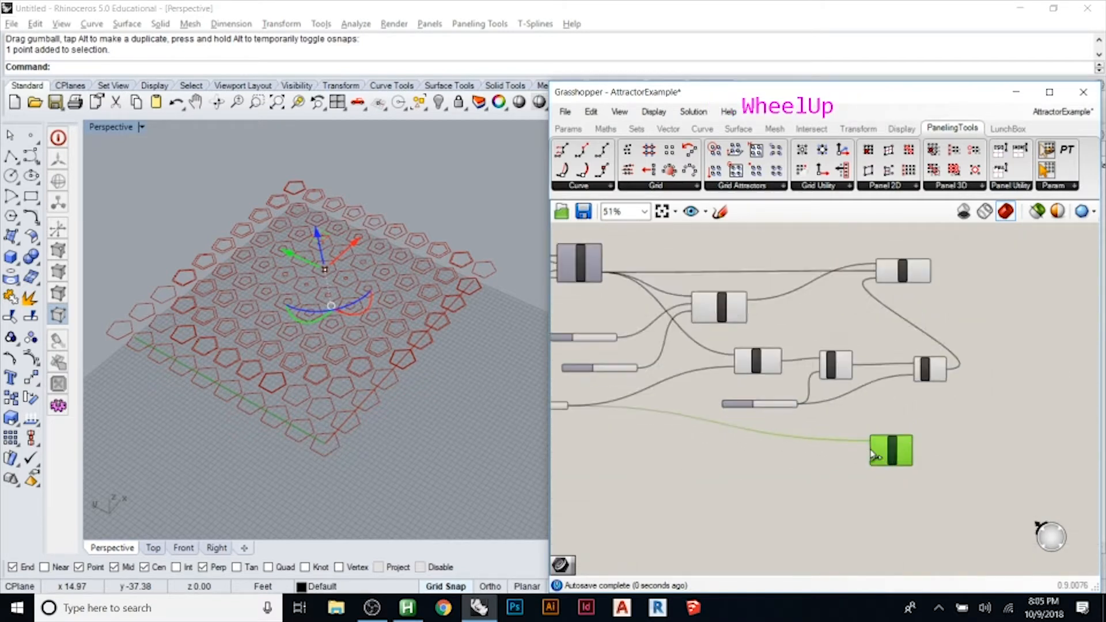
{"action": "left_click_drag", "start_coordinate": [725, 360], "coordinate": [871, 470]}
- Set the shared number slider to 29 and shift the Minimum component slightly down
{"action": "mouse_move", "coordinate": [672, 360]}
{"action": "left_mouse_down"}
{"action": "mouse_move", "coordinate": [658, 362]}
{"action": "mouse_move", "coordinate": [679, 359]}
{"action": "left_mouse_up"}
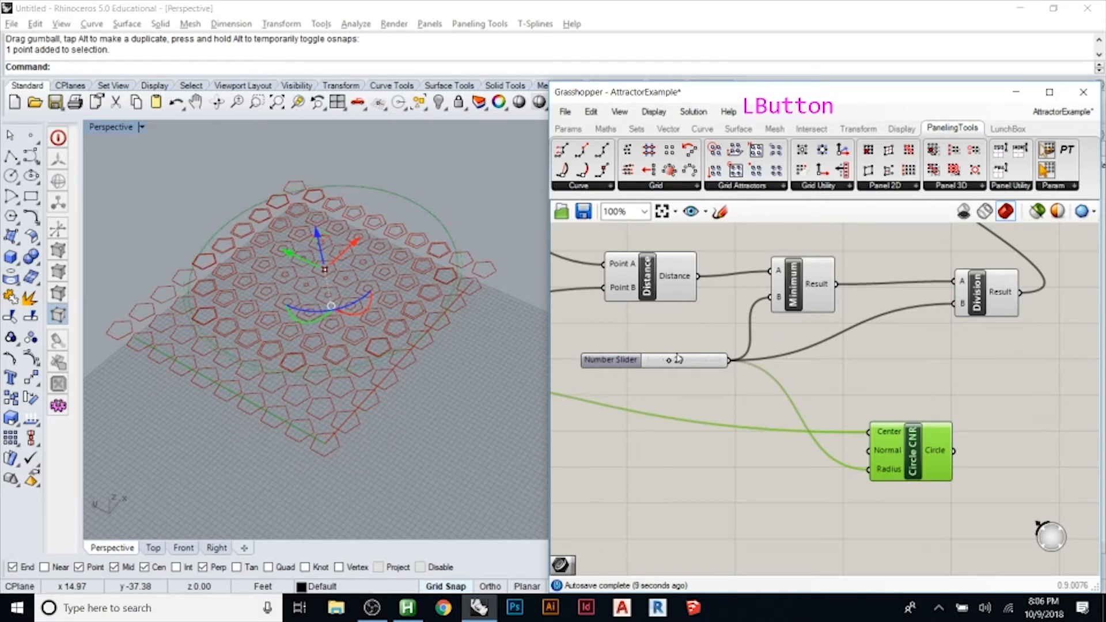
{"action": "left_click", "coordinate": [813, 296]}
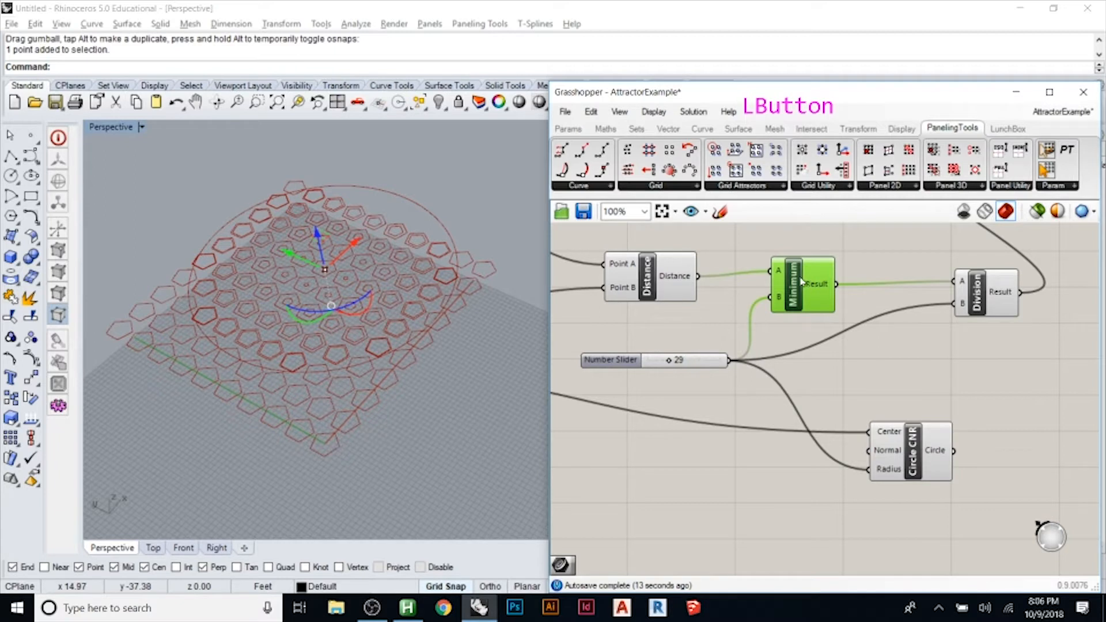
{"action": "mouse_move", "coordinate": [690, 282]}
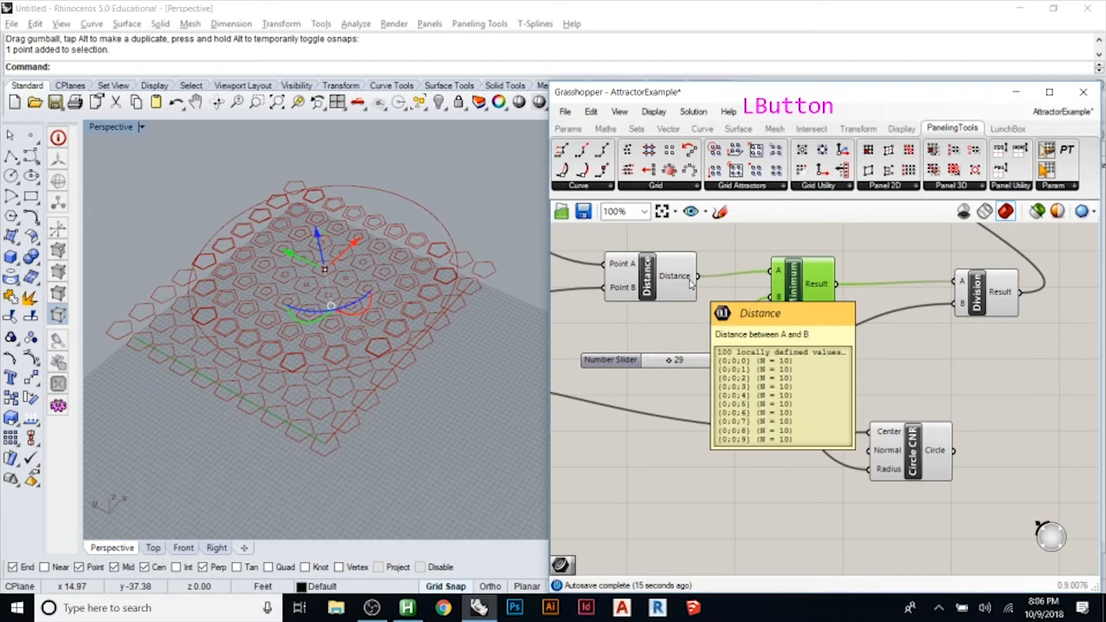
{"action": "left_click_drag", "start_coordinate": [798, 285], "coordinate": [796, 292]}
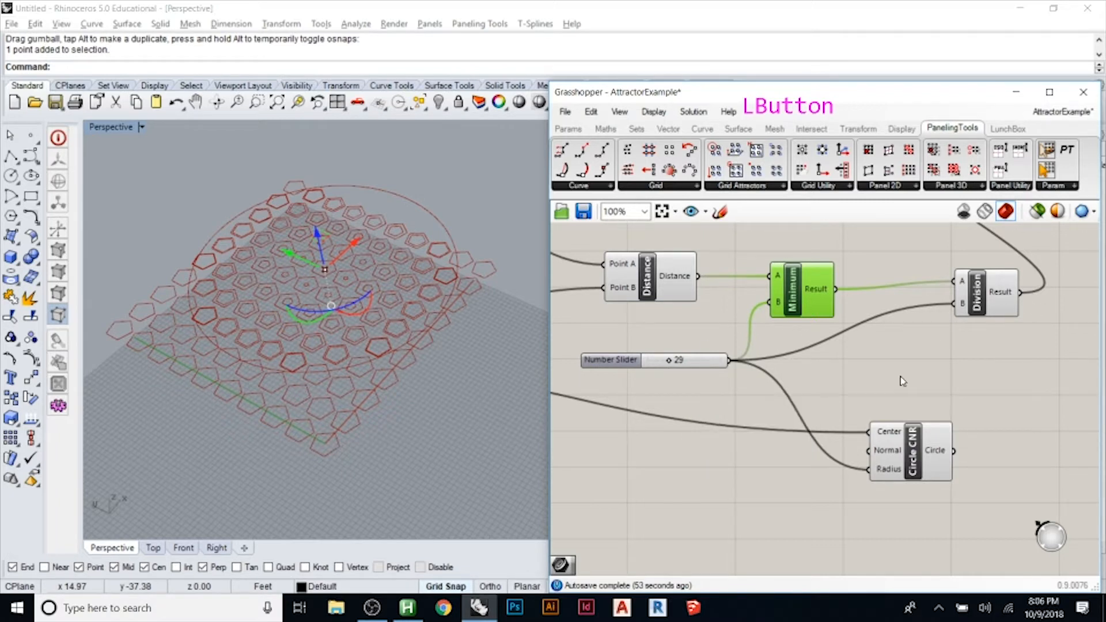
- Highlight the Scale component's polygons and examine in the Perspective view how they differ inside and outside the circle
{"action": "scroll", "coordinate": [711, 406], "scroll_direction": "down", "scroll_amount": 2}
{"action": "scroll", "coordinate": [725, 387], "scroll_direction": "down", "scroll_amount": 2}
{"action": "left_click", "coordinate": [802, 277]}
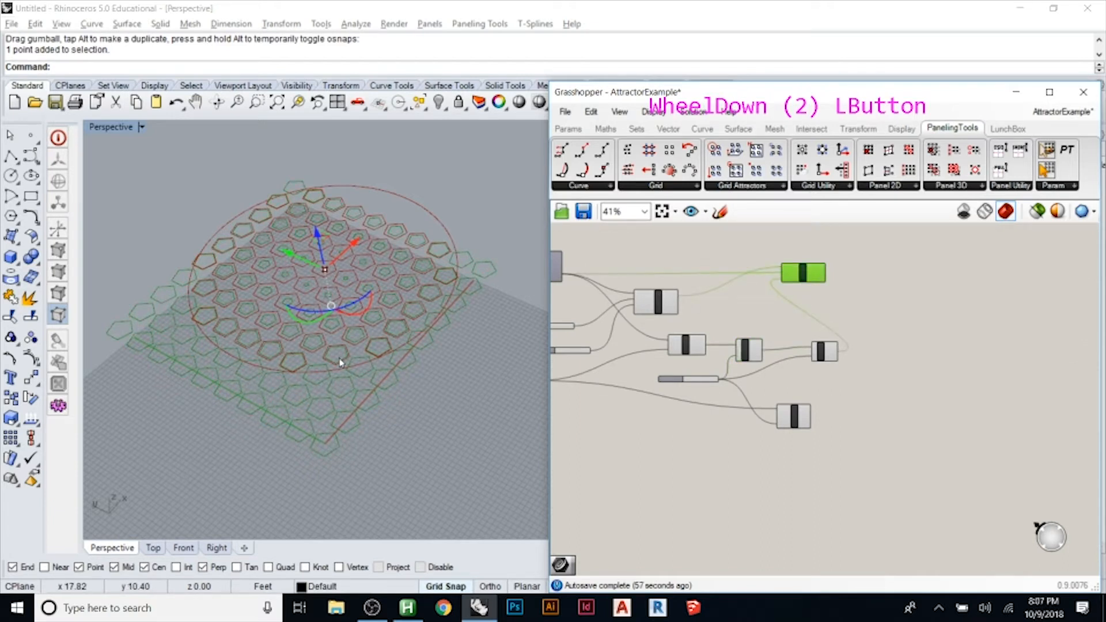
{"action": "scroll", "coordinate": [299, 400], "scroll_direction": "up", "scroll_amount": 4}
{"action": "scroll", "coordinate": [342, 460], "scroll_direction": "up", "scroll_amount": 1}
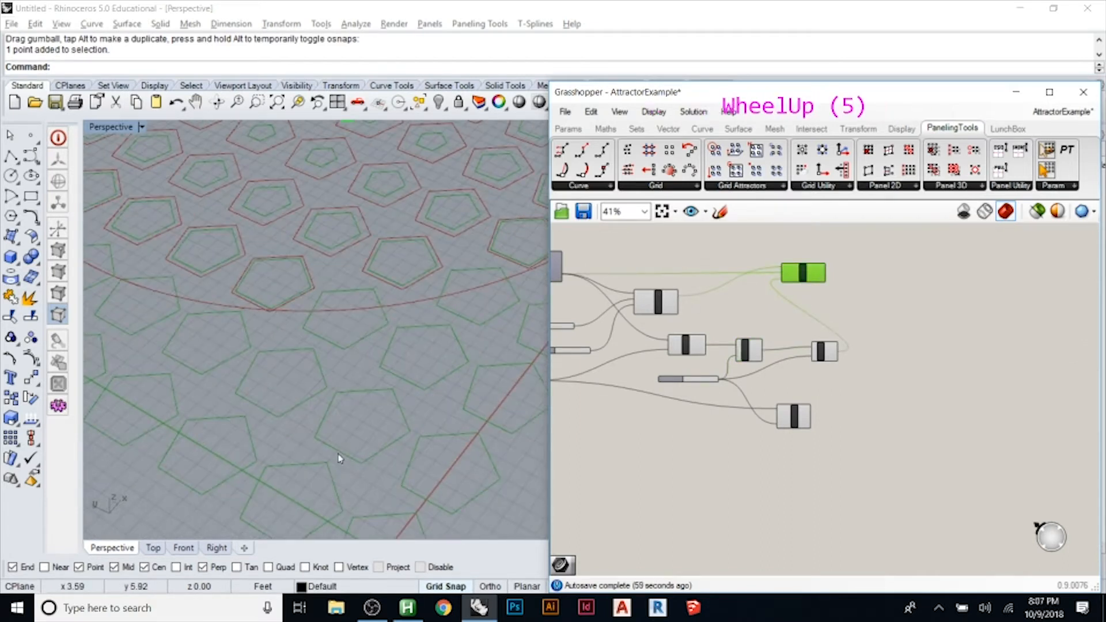
{"action": "scroll", "coordinate": [375, 382], "scroll_direction": "down", "scroll_amount": 2}
- Move the Circle CNR component closer to the shared number slider and set that slider to 35
{"action": "left_click", "coordinate": [806, 420]}
{"action": "left_click", "coordinate": [806, 421]}
{"action": "left_click", "coordinate": [798, 426]}
{"action": "mouse_move", "coordinate": [799, 427]}
{"action": "left_mouse_down"}
{"action": "mouse_move", "coordinate": [784, 444]}
{"action": "mouse_move", "coordinate": [790, 409]}
{"action": "left_mouse_up"}
{"action": "scroll", "coordinate": [699, 387], "scroll_direction": "up", "scroll_amount": 5}
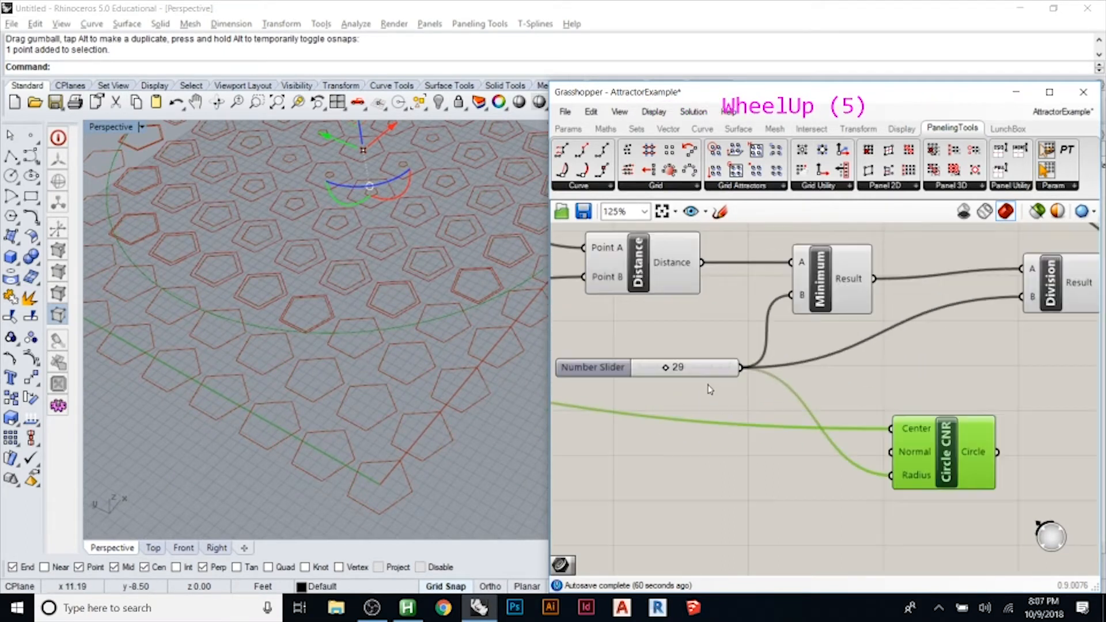
{"action": "left_click_drag", "start_coordinate": [716, 371], "coordinate": [671, 370]}
- Turn off the Circle CNR's preview and set the shared number slider to 20
{"action": "right_click", "coordinate": [935, 453]}
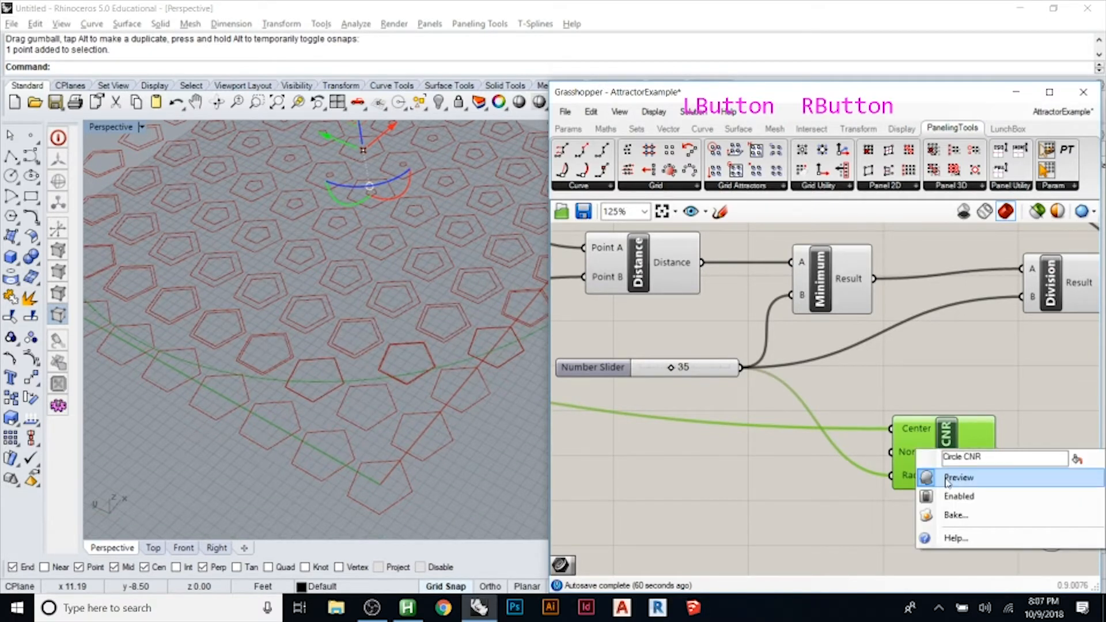
{"action": "left_click", "coordinate": [957, 477]}
{"action": "mouse_move", "coordinate": [671, 369]}
{"action": "left_mouse_down"}
{"action": "mouse_move", "coordinate": [646, 369]}
{"action": "mouse_move", "coordinate": [680, 369]}
{"action": "mouse_move", "coordinate": [660, 370]}
{"action": "left_mouse_up"}
{"action": "left_click", "coordinate": [346, 439]}
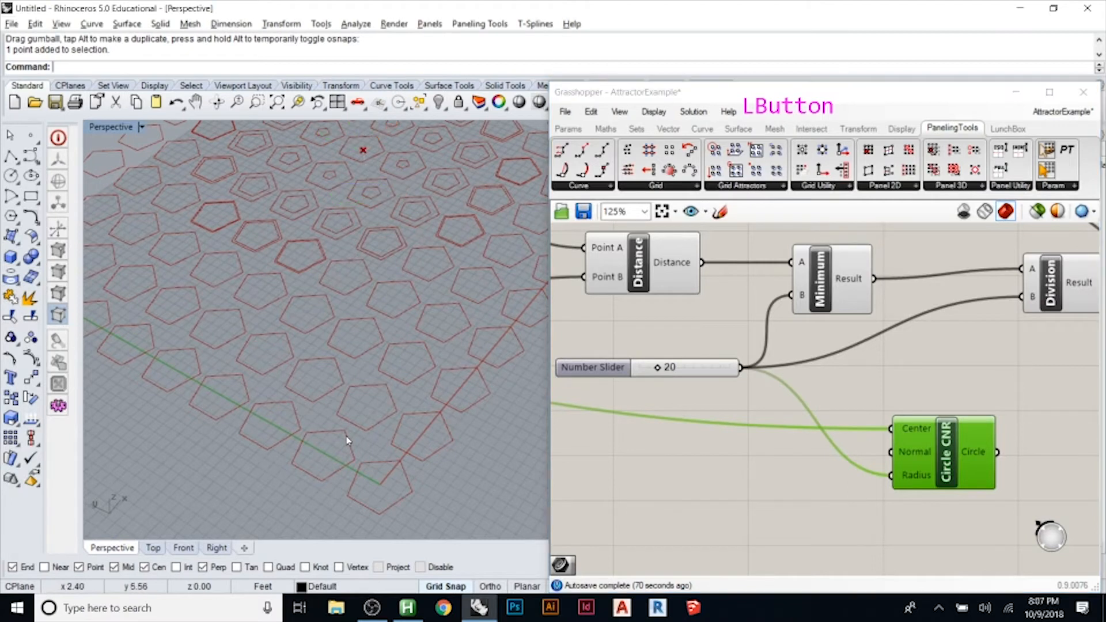
{"action": "scroll", "coordinate": [345, 443], "scroll_direction": "down", "scroll_amount": 3}
{"action": "scroll", "coordinate": [339, 326], "scroll_direction": "up", "scroll_amount": 1}
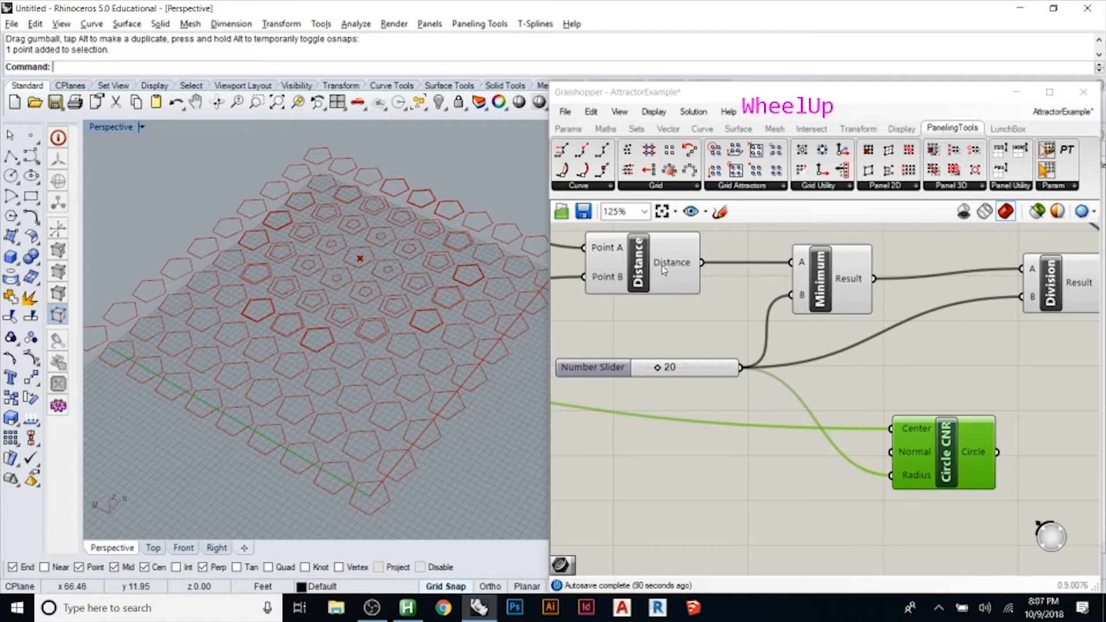
{"action": "mouse_move", "coordinate": [664, 270]}
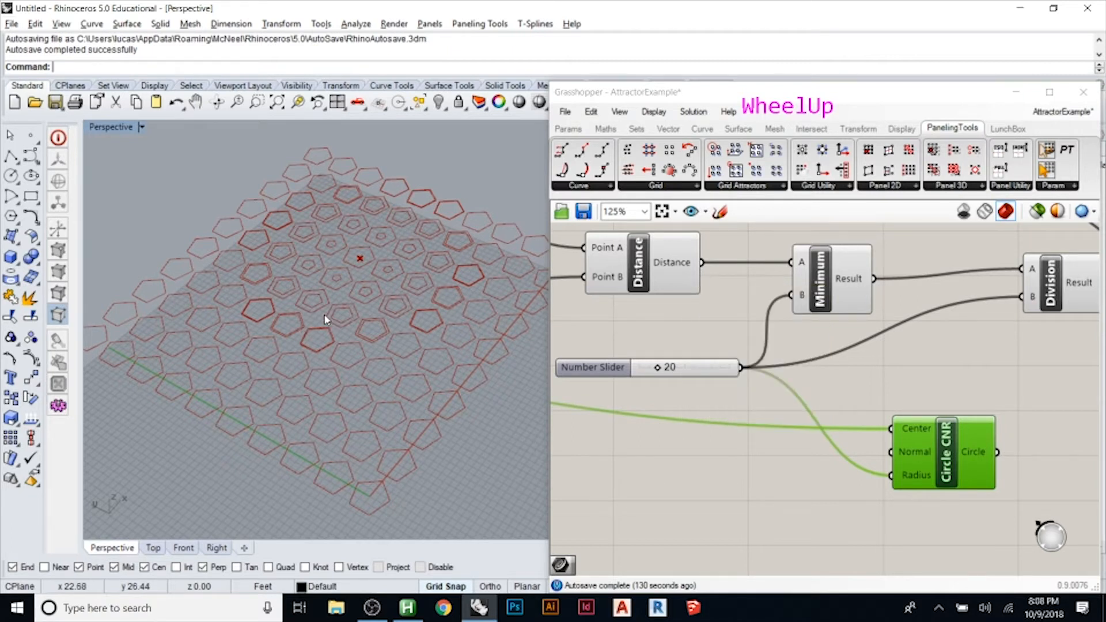
- Turn off the preview of the Polygon component so only the scaled polygons are displayed
{"action": "left_click", "coordinate": [824, 286]}
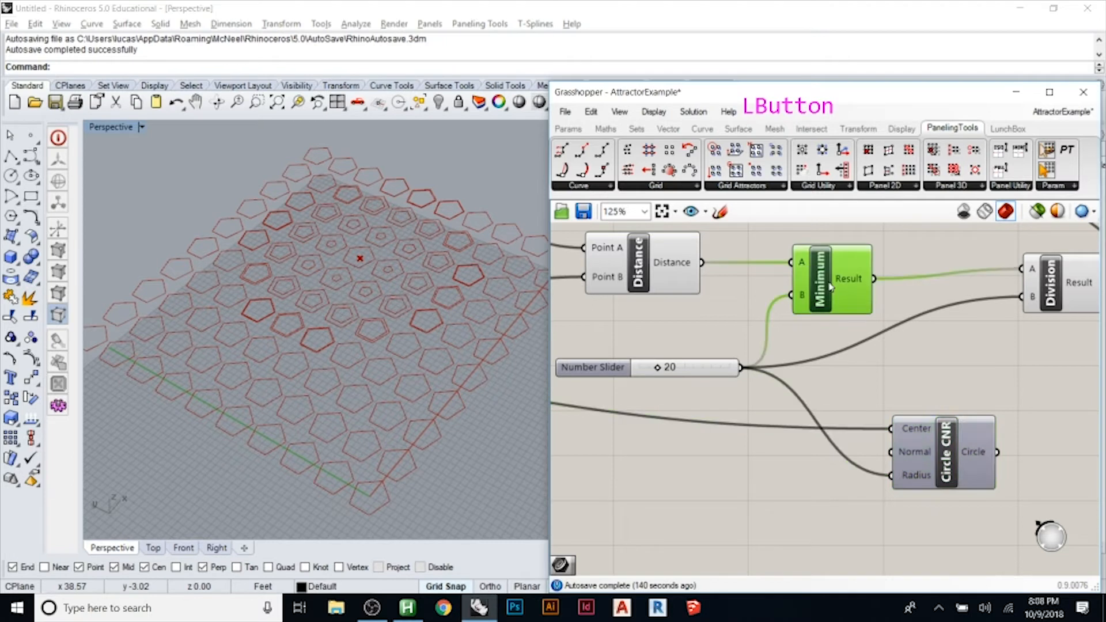
{"action": "left_click", "coordinate": [651, 268]}
{"action": "scroll", "coordinate": [650, 268], "scroll_direction": "down", "scroll_amount": 3}
{"action": "left_click", "coordinate": [775, 242]}
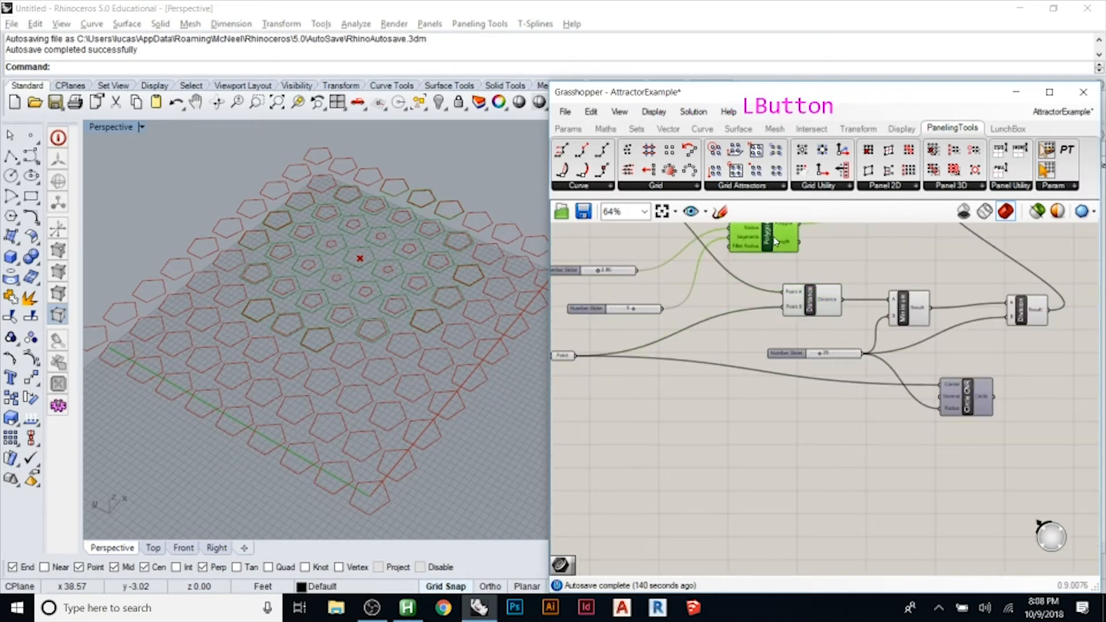
{"action": "right_click", "coordinate": [782, 253]}
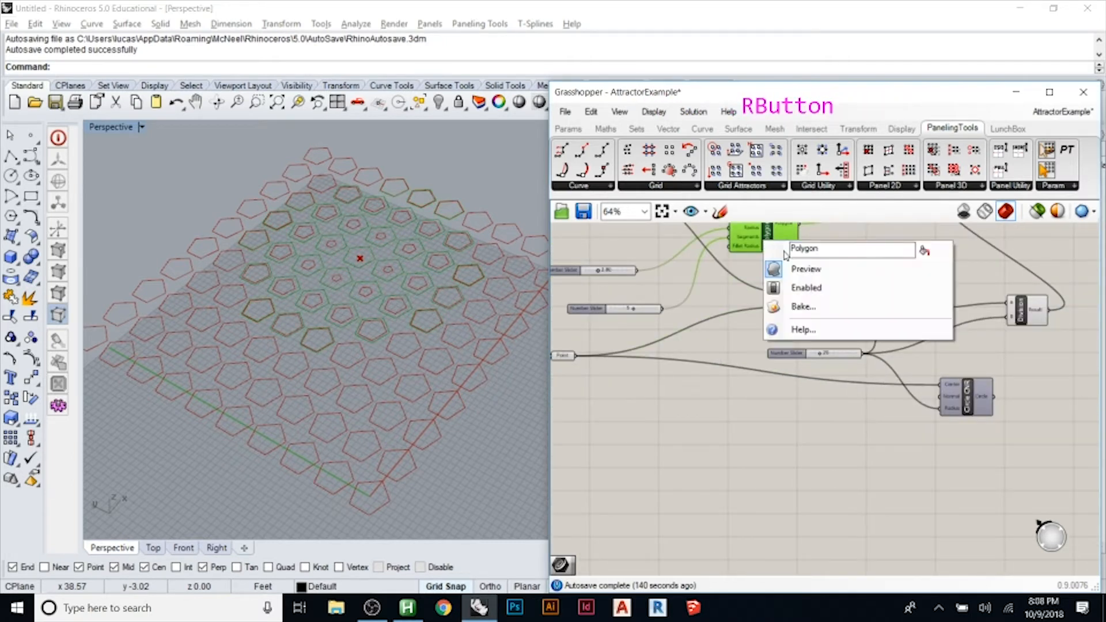
{"action": "left_click", "coordinate": [790, 270]}
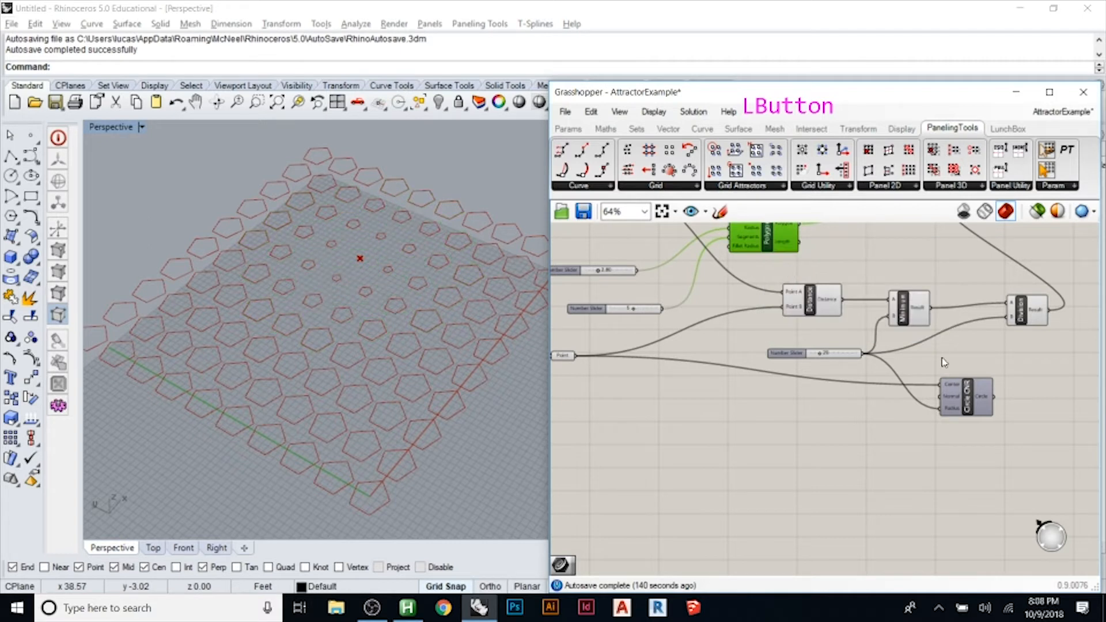
- Set the shared number slider to 36 and turn the Polygon component's preview back on
{"action": "left_click_drag", "start_coordinate": [824, 355], "coordinate": [829, 354]}
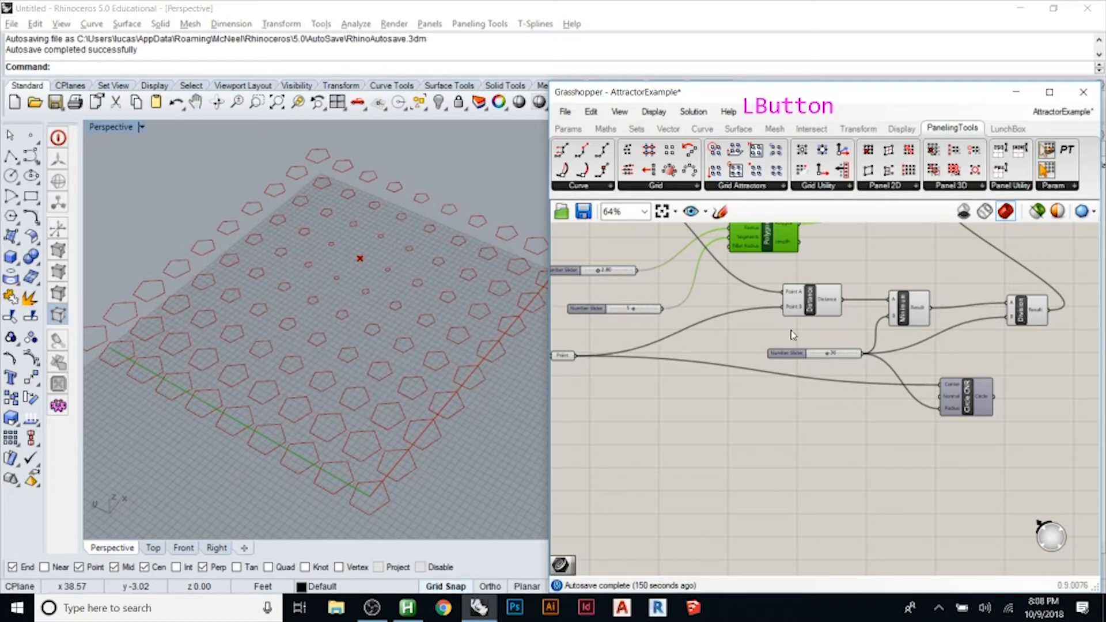
{"action": "right_click", "coordinate": [771, 247]}
{"action": "left_click", "coordinate": [801, 271]}
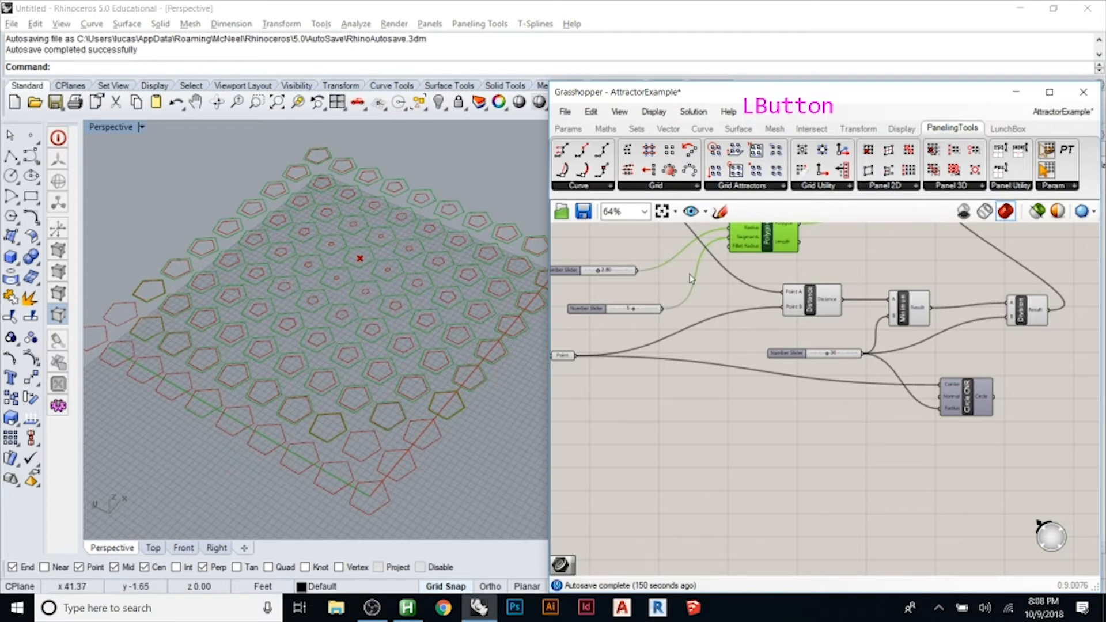
- Examine the Polygon component's inputs and the scaled polygon grid around the attractor point in the Perspective view
{"action": "mouse_move", "coordinate": [787, 313]}
{"action": "scroll", "coordinate": [885, 371], "scroll_direction": "down", "scroll_amount": 3}
{"action": "scroll", "coordinate": [748, 291], "scroll_direction": "up", "scroll_amount": 5}
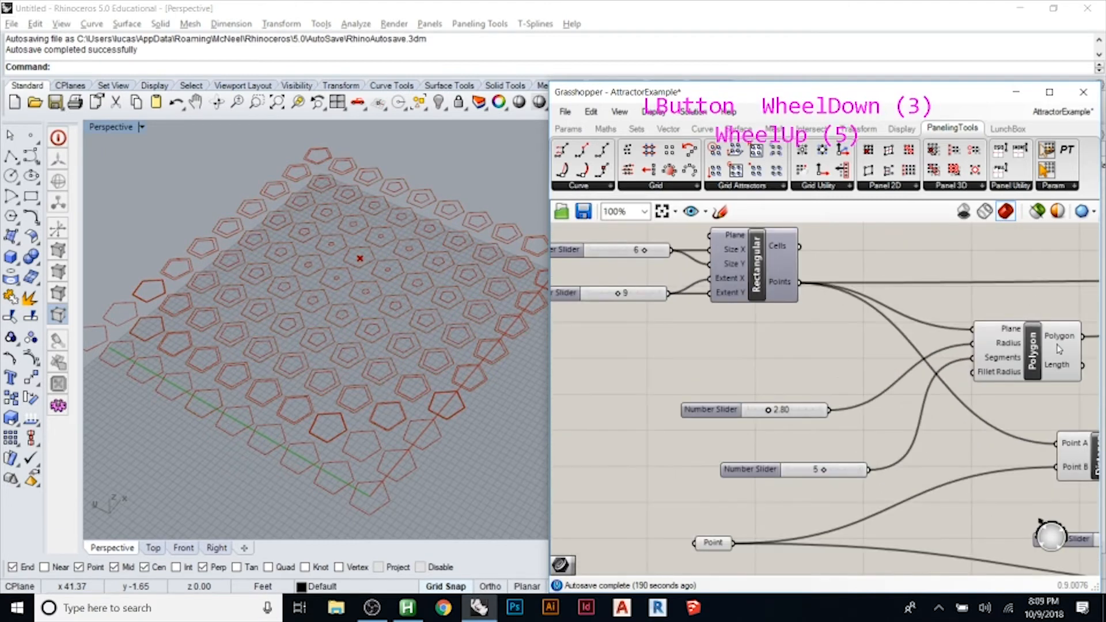
{"action": "scroll", "coordinate": [1059, 340], "scroll_direction": "up", "scroll_amount": 4}
{"action": "mouse_move", "coordinate": [945, 334]}
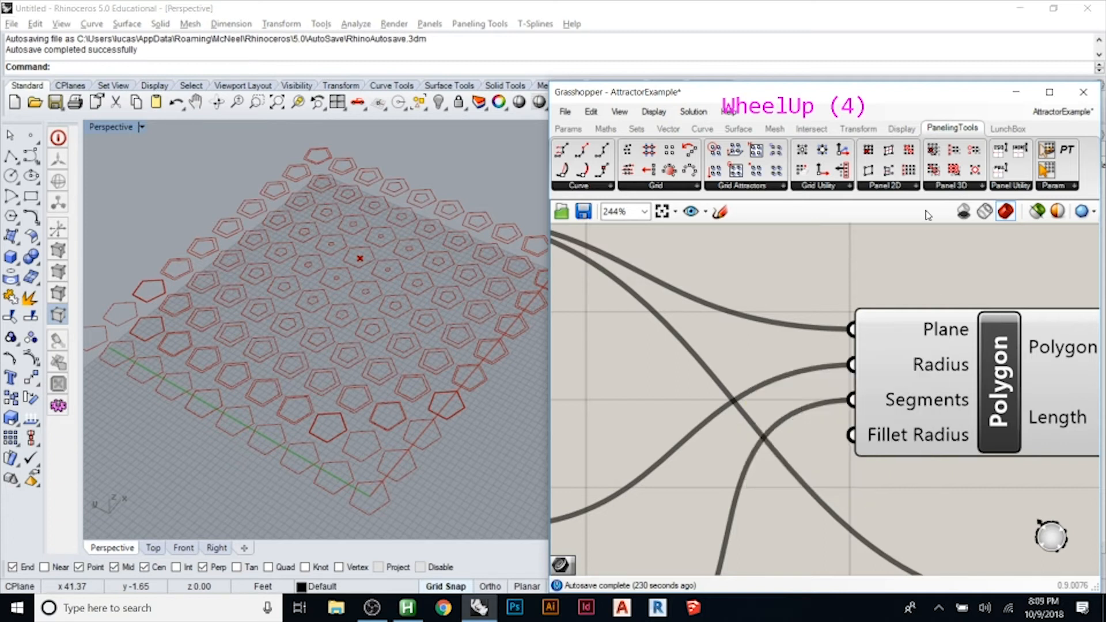
{"action": "left_click", "coordinate": [425, 328]}
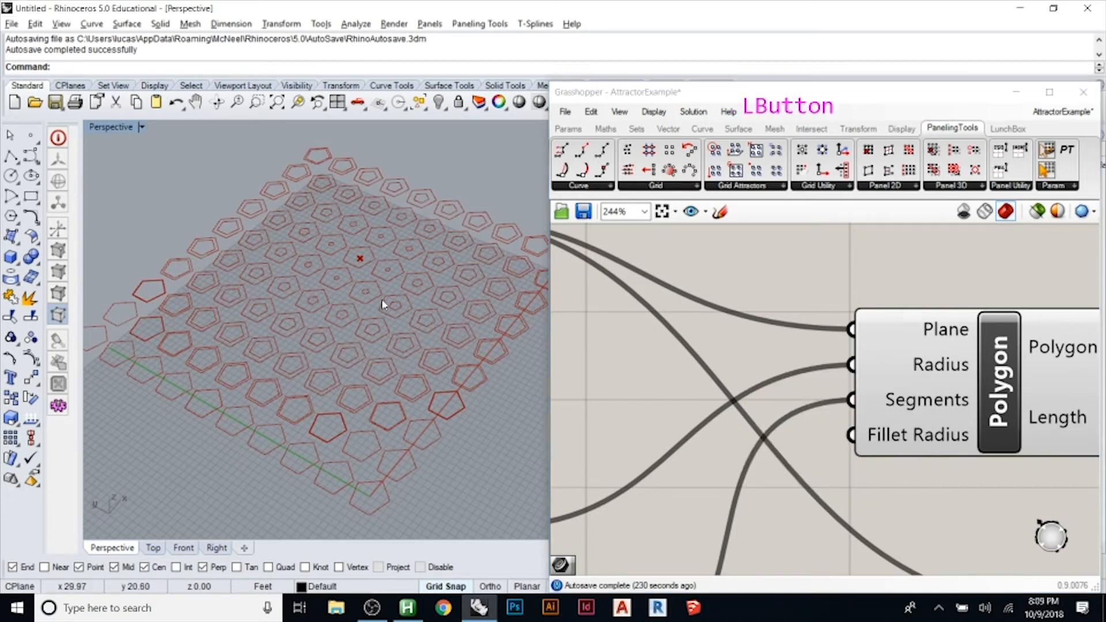
{"action": "scroll", "coordinate": [383, 305], "scroll_direction": "down", "scroll_amount": 2}
{"action": "scroll", "coordinate": [374, 304], "scroll_direction": "up", "scroll_amount": 2}
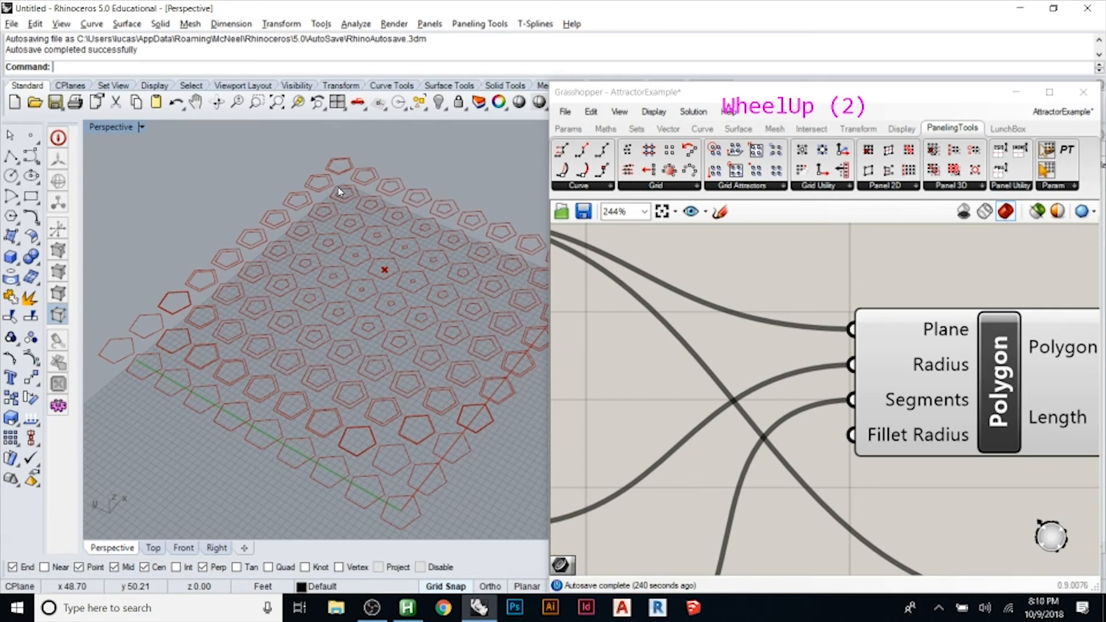
{"action": "scroll", "coordinate": [300, 245], "scroll_direction": "down", "scroll_amount": 1}
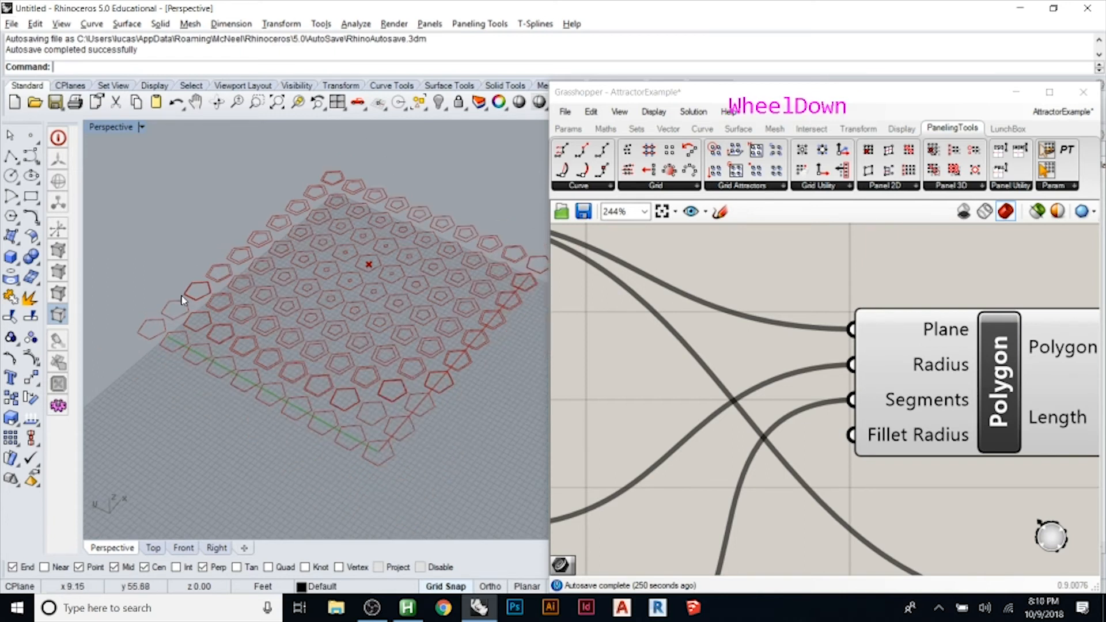
{"action": "scroll", "coordinate": [182, 307], "scroll_direction": "down", "scroll_amount": 1}
{"action": "scroll", "coordinate": [266, 279], "scroll_direction": "up", "scroll_amount": 1}
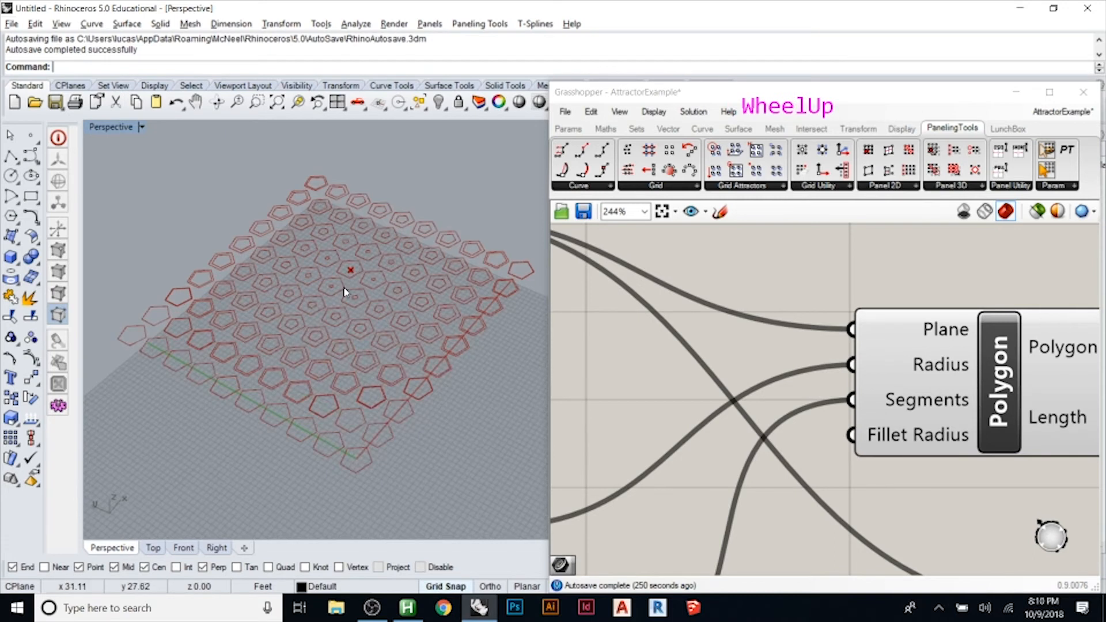
- Place a LunchBox Hexagonal Structure component over the Polygon component and delete it again
{"action": "left_click", "coordinate": [752, 279]}
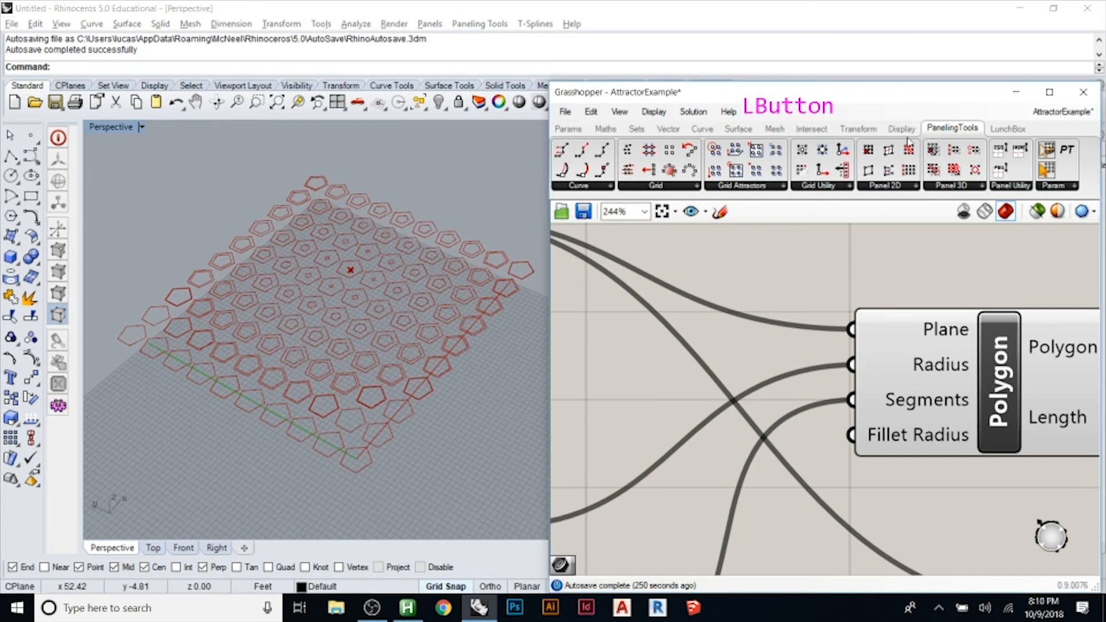
{"action": "left_click", "coordinate": [1003, 130]}
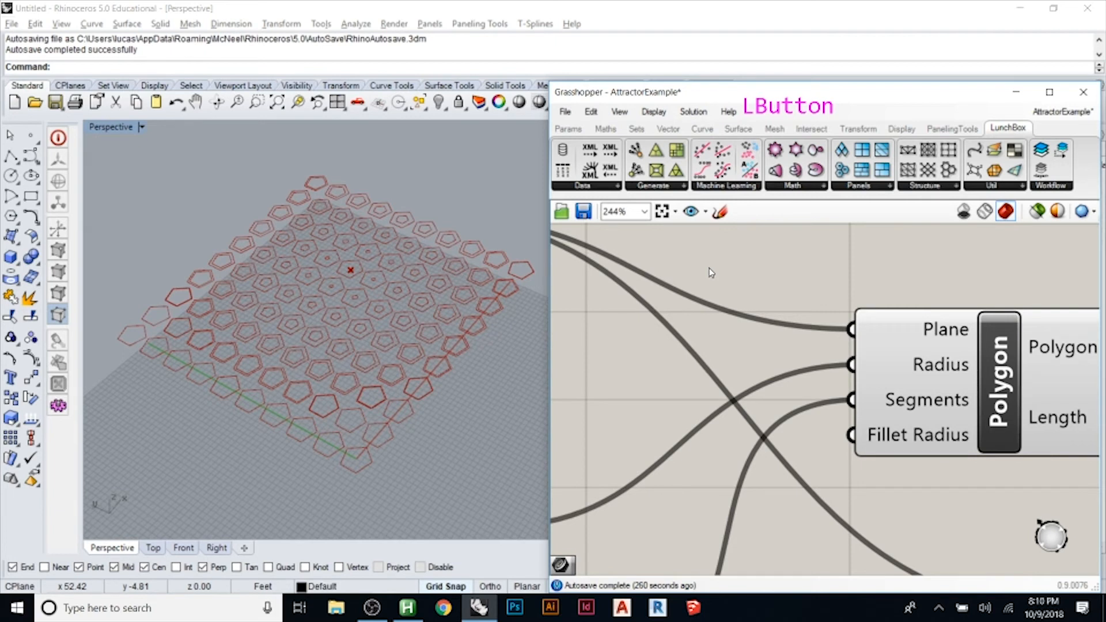
{"action": "left_click", "coordinate": [979, 363]}
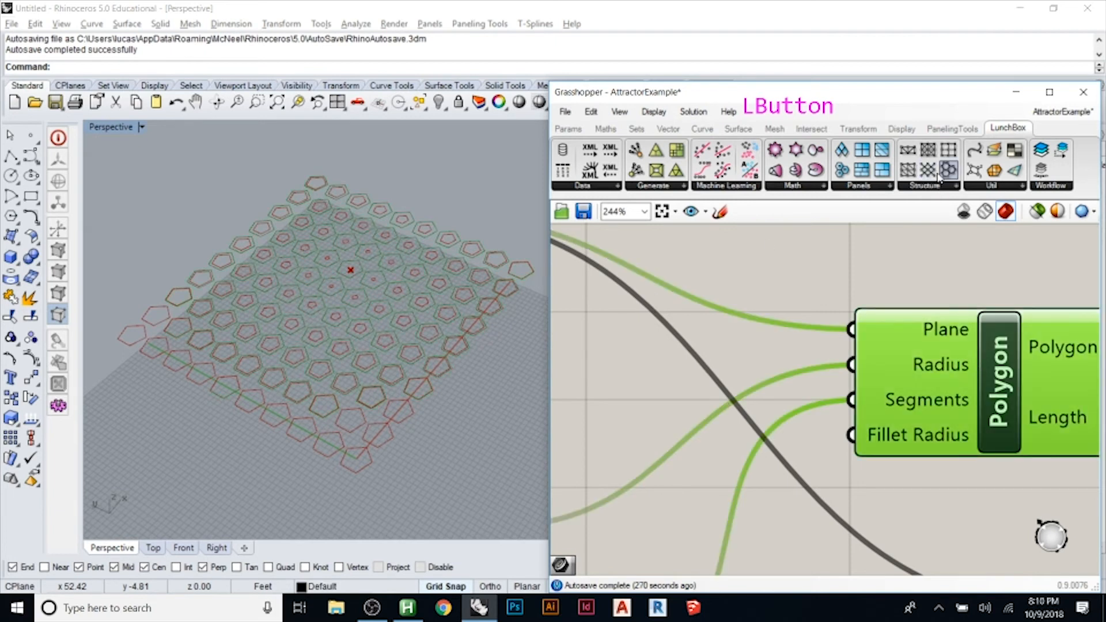
{"action": "left_click_drag", "start_coordinate": [949, 172], "coordinate": [804, 378]}
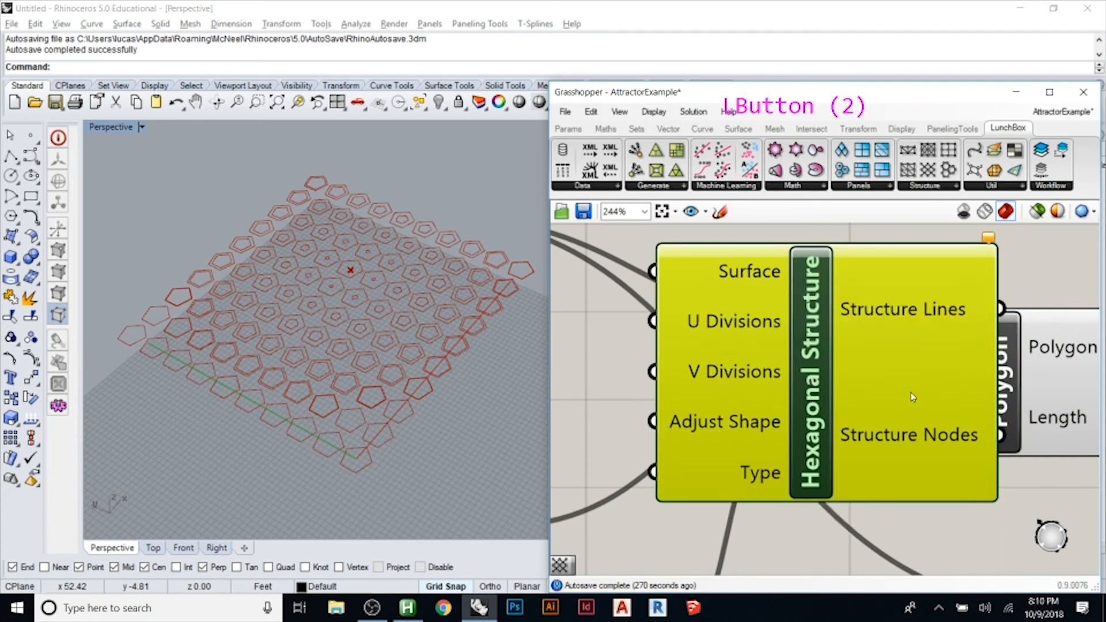
{"action": "left_click", "coordinate": [819, 345]}
{"action": "key", "text": "Delete"}
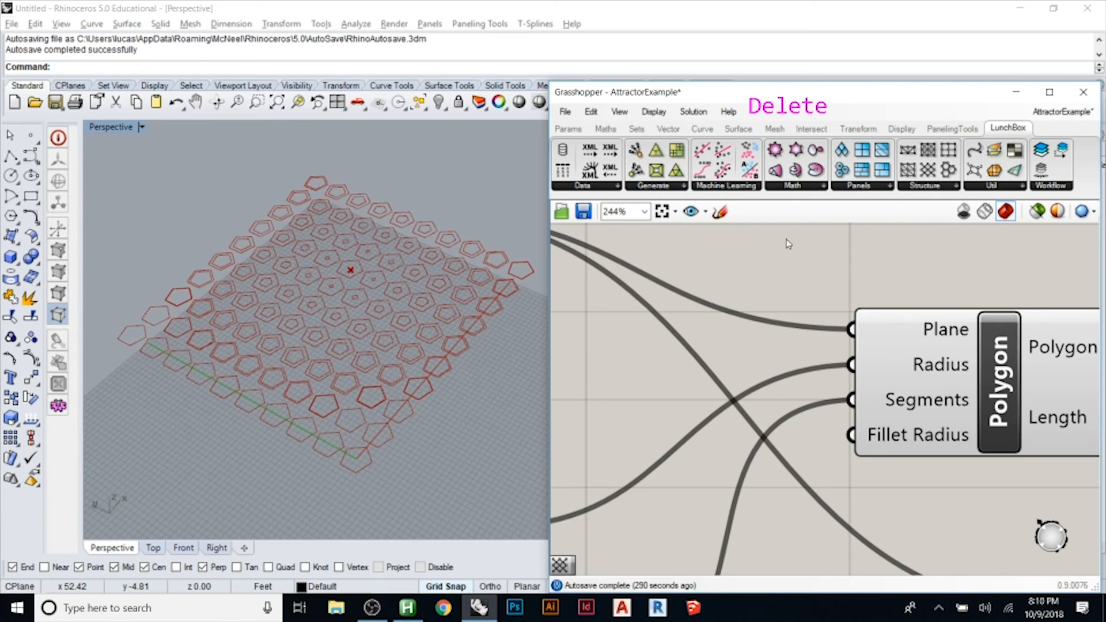
- Review the whole definition and examine the Rectangular grid component with its size and extent sliders
{"action": "scroll", "coordinate": [752, 254], "scroll_direction": "down", "scroll_amount": 7}
{"action": "scroll", "coordinate": [821, 333], "scroll_direction": "down", "scroll_amount": 3}
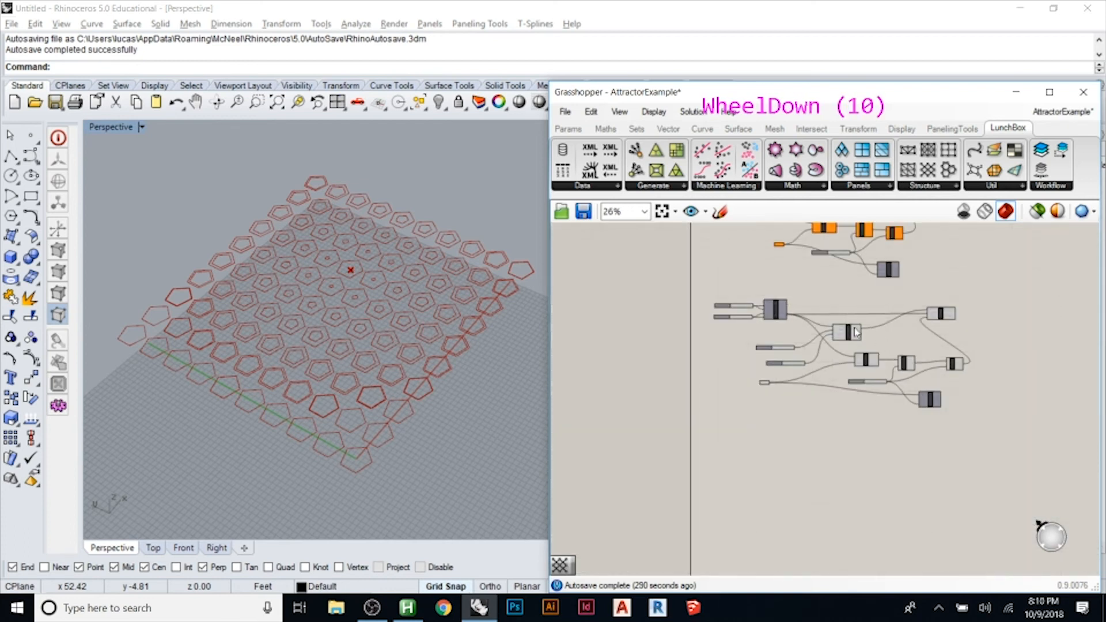
{"action": "scroll", "coordinate": [783, 380], "scroll_direction": "down", "scroll_amount": 2}
{"action": "scroll", "coordinate": [875, 283], "scroll_direction": "up", "scroll_amount": 3}
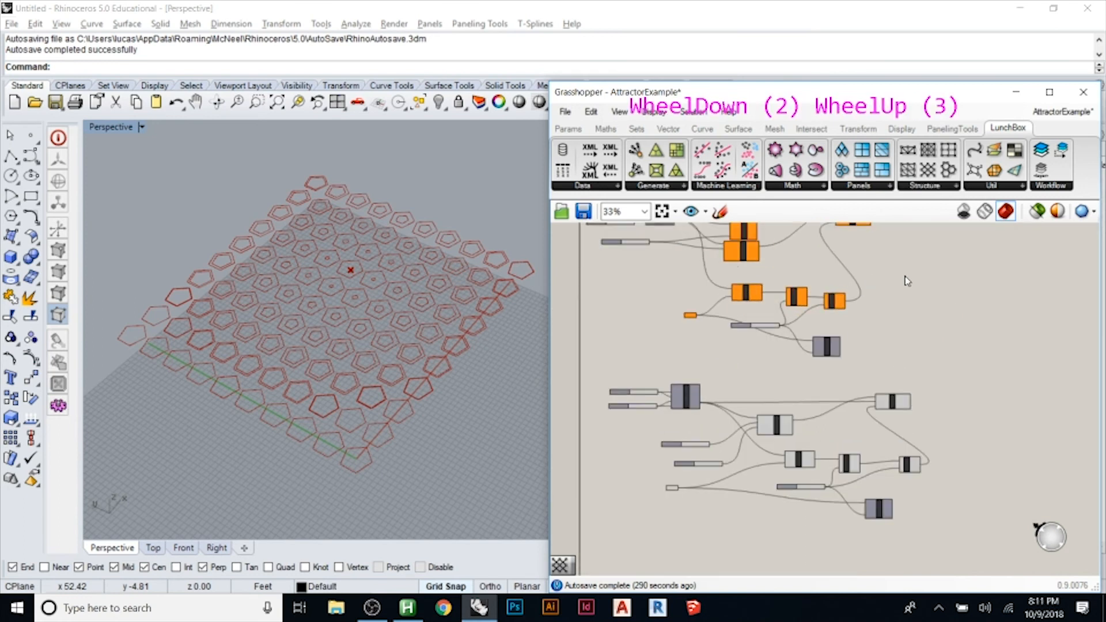
{"action": "scroll", "coordinate": [714, 444], "scroll_direction": "up", "scroll_amount": 4}
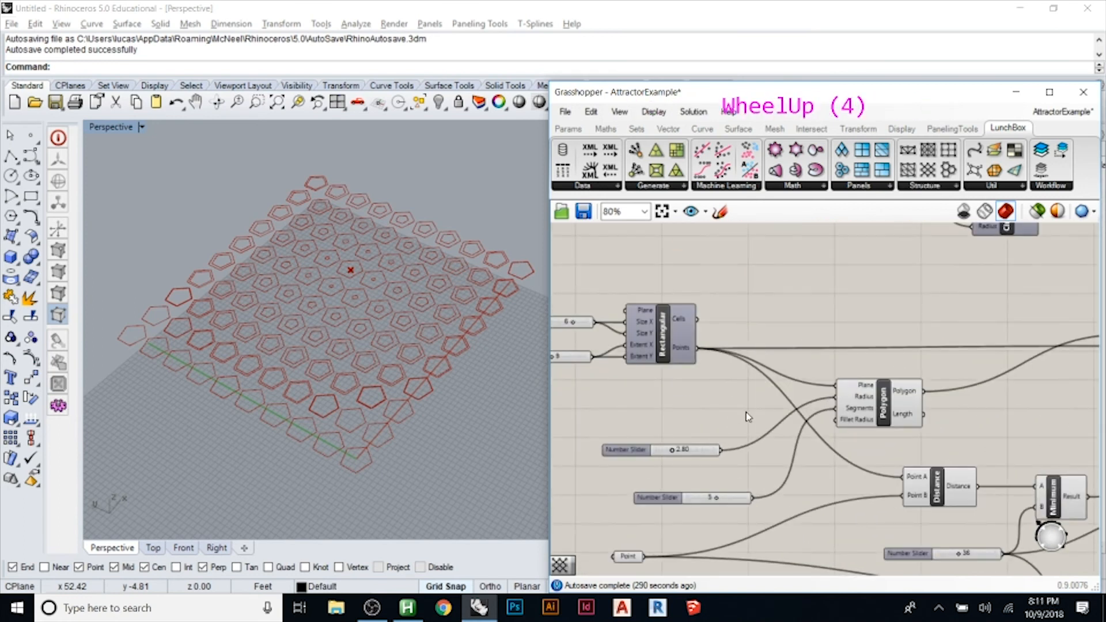
{"action": "scroll", "coordinate": [710, 311], "scroll_direction": "down", "scroll_amount": 1}
{"action": "scroll", "coordinate": [609, 350], "scroll_direction": "up", "scroll_amount": 3}
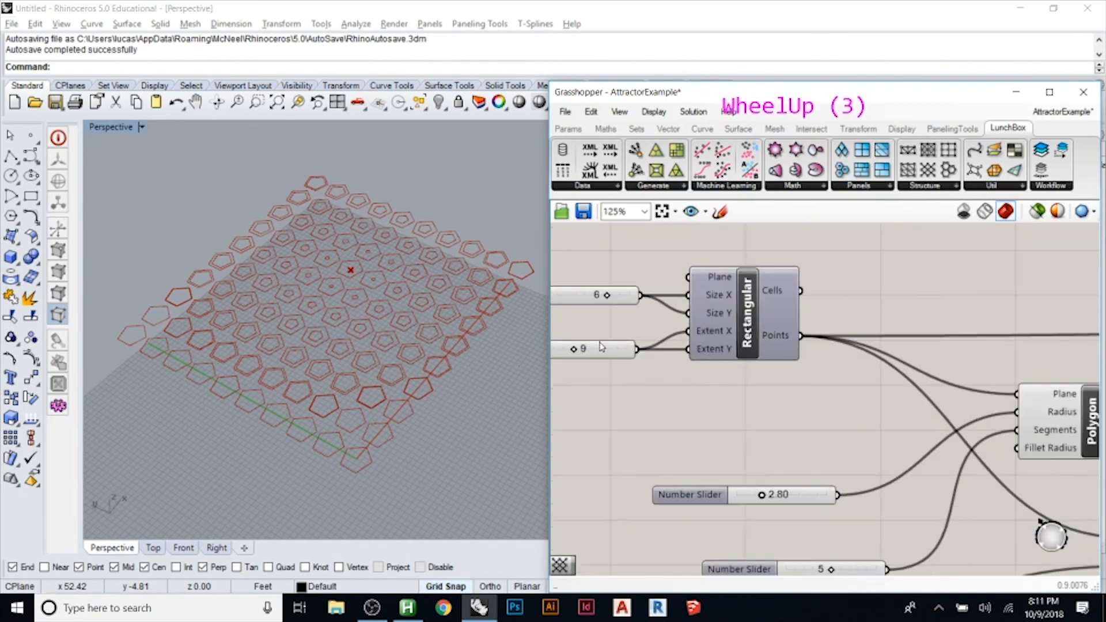
{"action": "middle_click", "coordinate": [683, 352]}
{"action": "left_click", "coordinate": [682, 350]}
{"action": "right_click_drag", "start_coordinate": [729, 332], "coordinate": [797, 327]}
{"action": "left_click", "coordinate": [967, 312]}
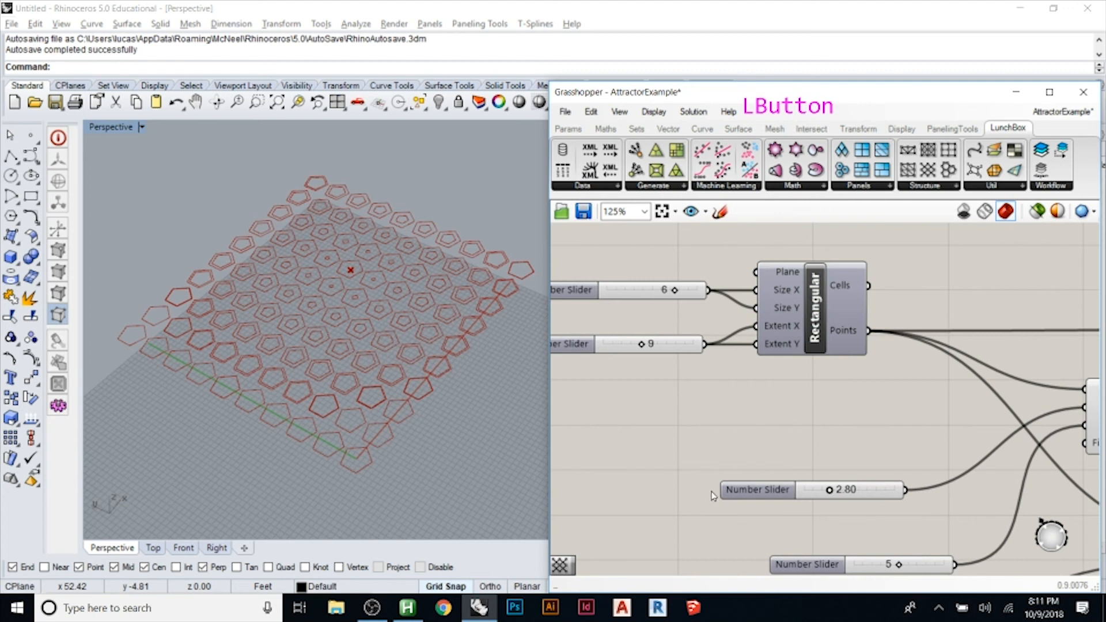